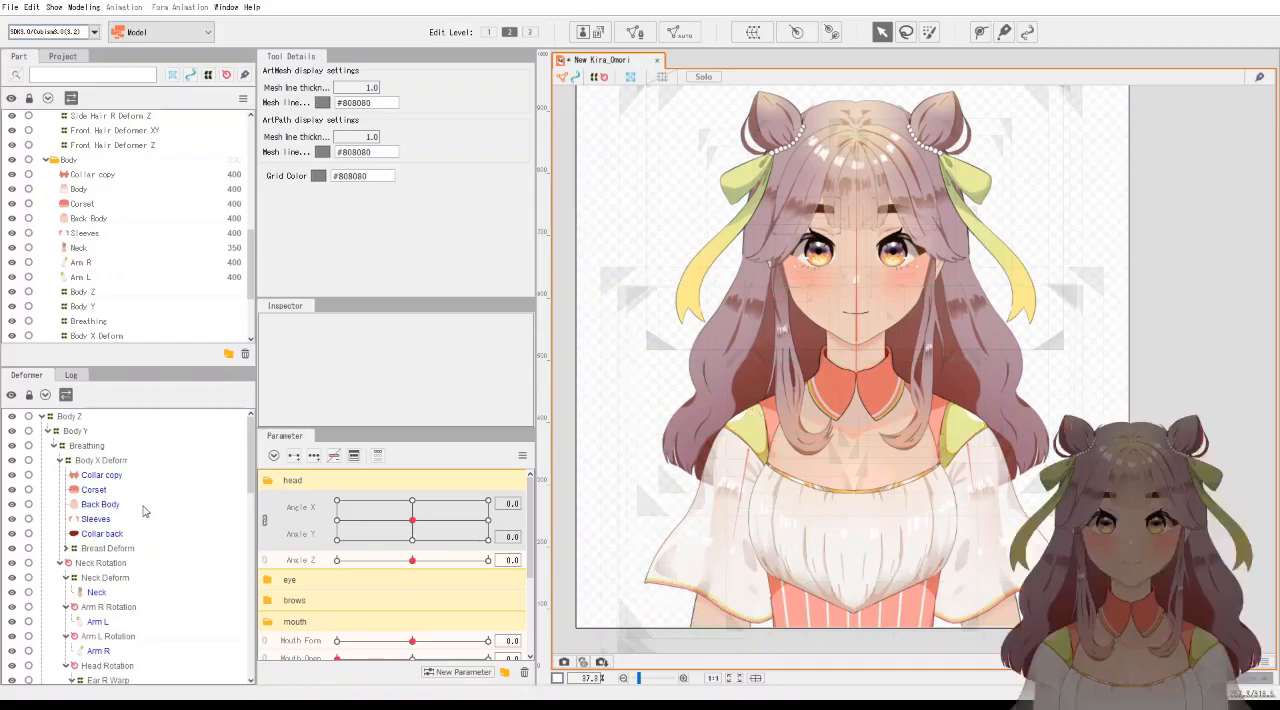
Examine the deformer hierarchy from Body Z down to the hair, expanding the Eyebrow R Position and Eyebrow L Pos branches down to the eyebrow meshes.
{"action": "scroll", "coordinate": [145, 510], "scroll_direction": "down", "scroll_amount": 2}
{"action": "scroll", "coordinate": [145, 510], "scroll_direction": "down", "scroll_amount": 3}
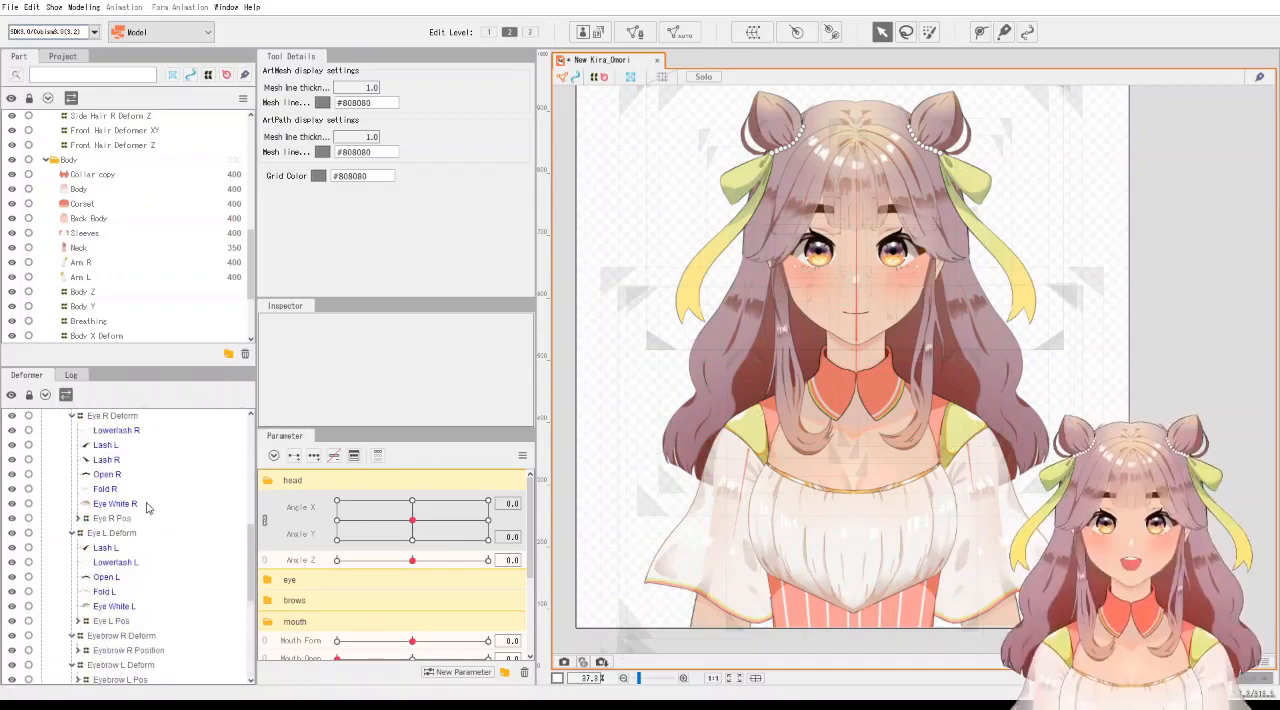
{"action": "scroll", "coordinate": [147, 508], "scroll_direction": "up", "scroll_amount": 4}
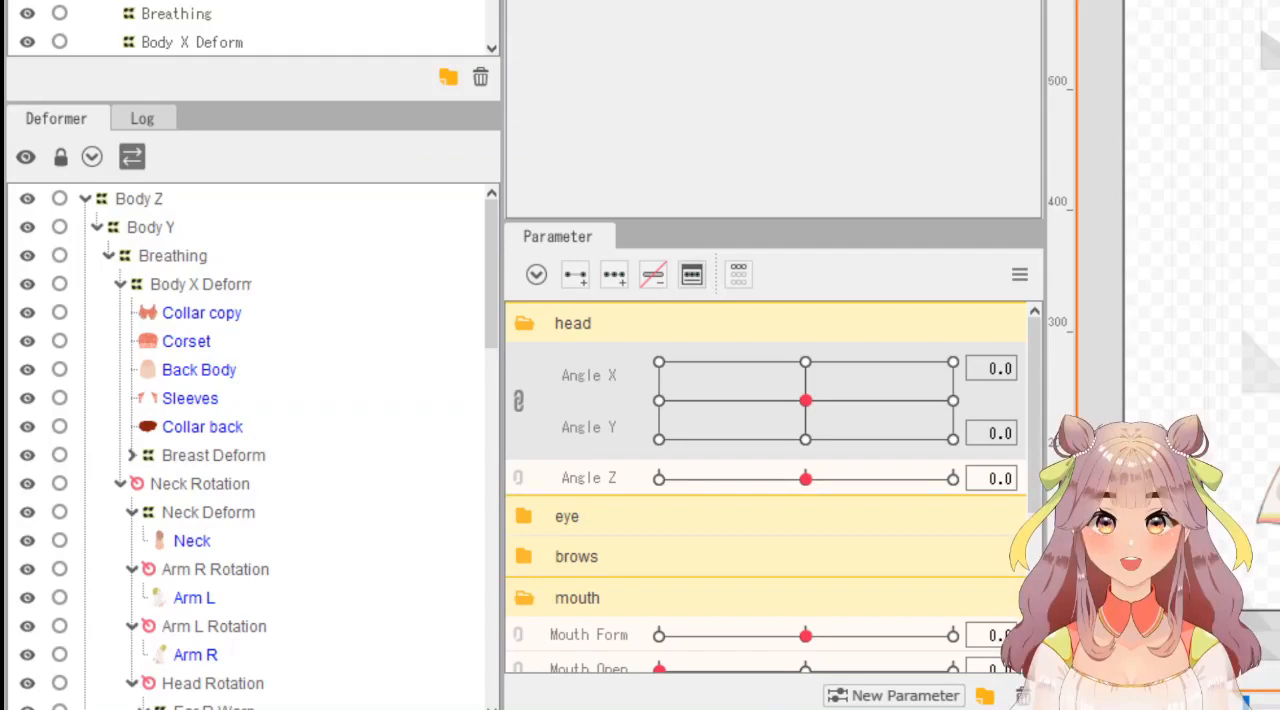
{"action": "scroll", "coordinate": [245, 446], "scroll_direction": "down", "scroll_amount": 12}
{"action": "scroll", "coordinate": [245, 446], "scroll_direction": "up", "scroll_amount": 12}
{"action": "left_click_drag", "start_coordinate": [487, 274], "coordinate": [474, 560]}
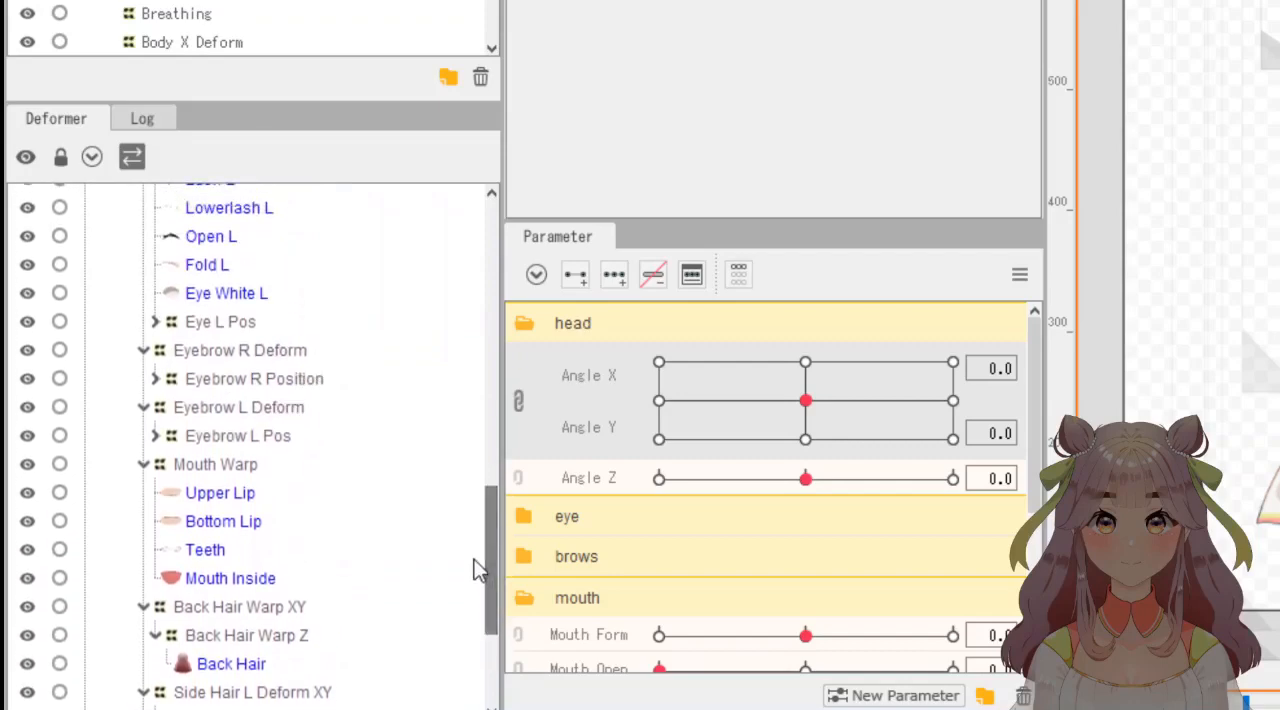
{"action": "left_click", "coordinate": [156, 379]}
{"action": "left_click", "coordinate": [166, 407]}
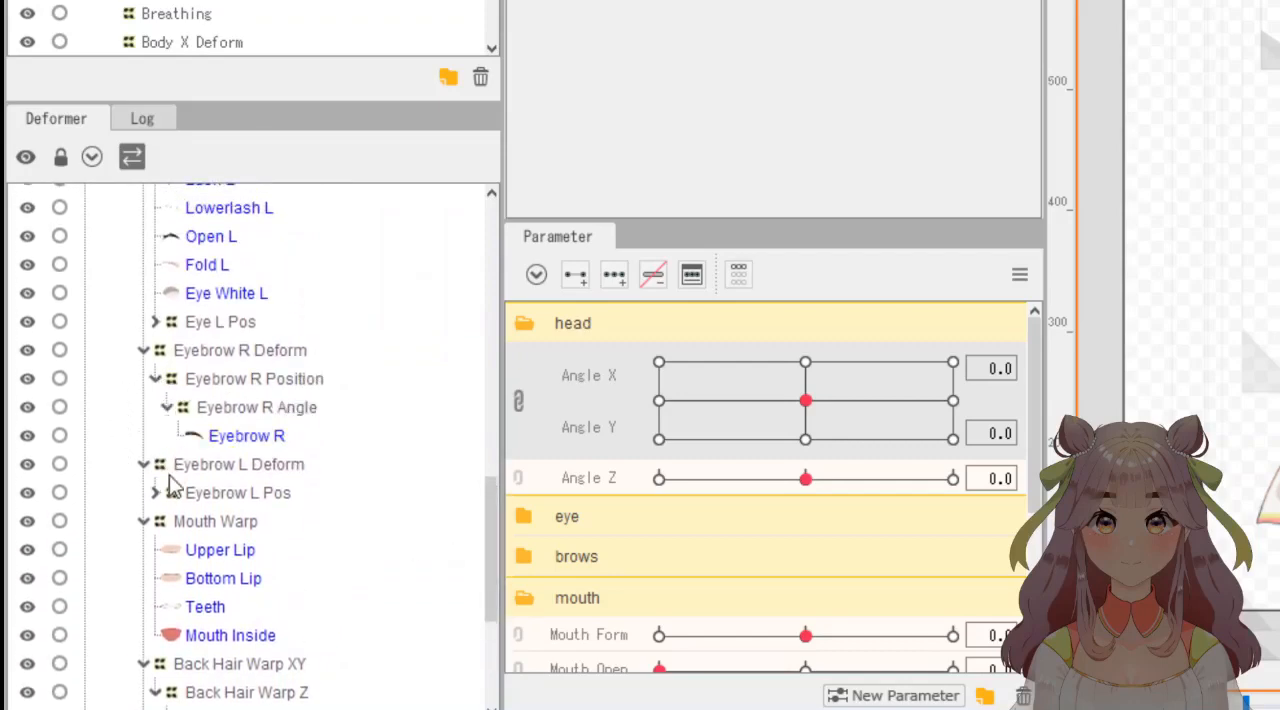
{"action": "left_click", "coordinate": [155, 492]}
{"action": "left_click", "coordinate": [166, 521]}
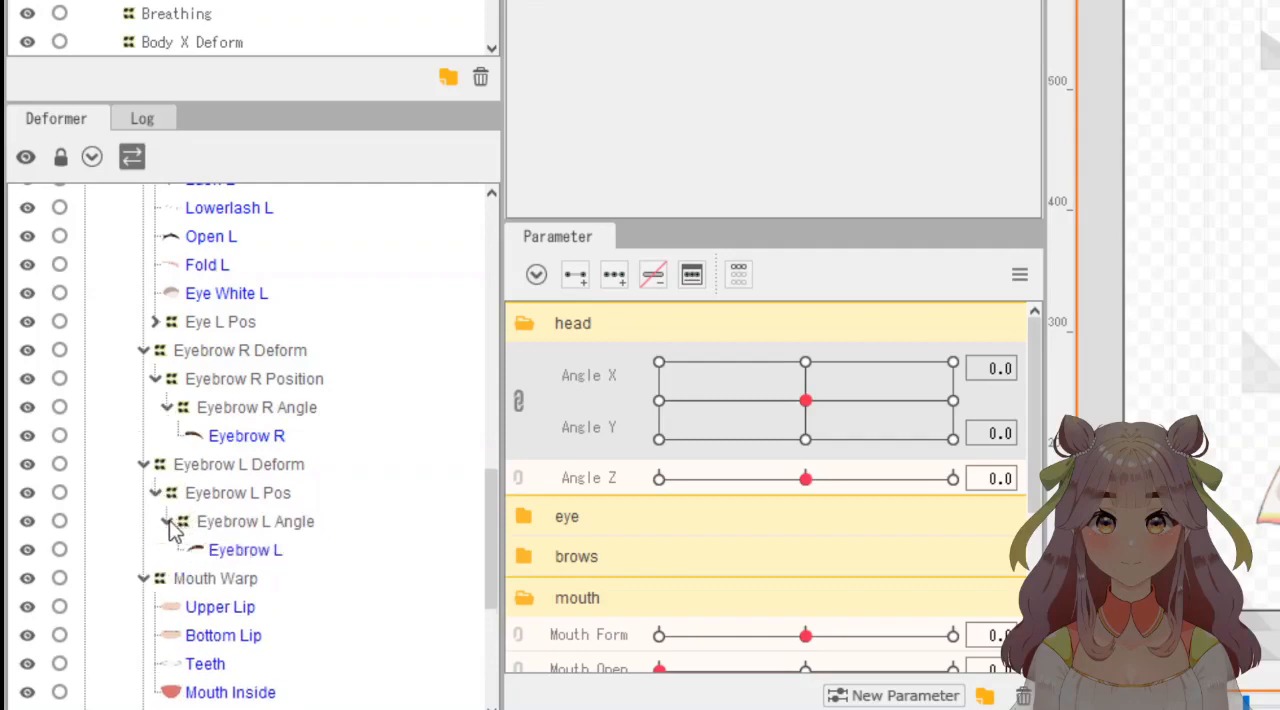
{"action": "left_click_drag", "start_coordinate": [492, 524], "coordinate": [449, 227]}
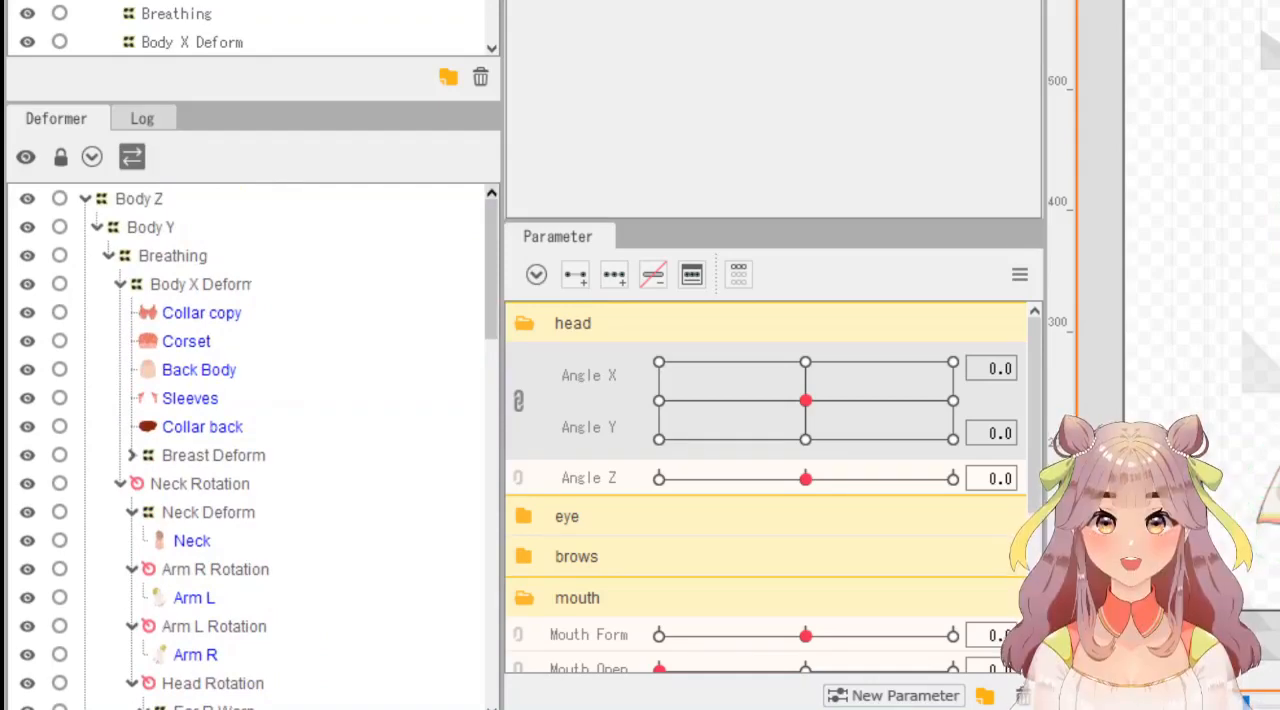
{"action": "left_click_drag", "start_coordinate": [490, 290], "coordinate": [483, 213]}
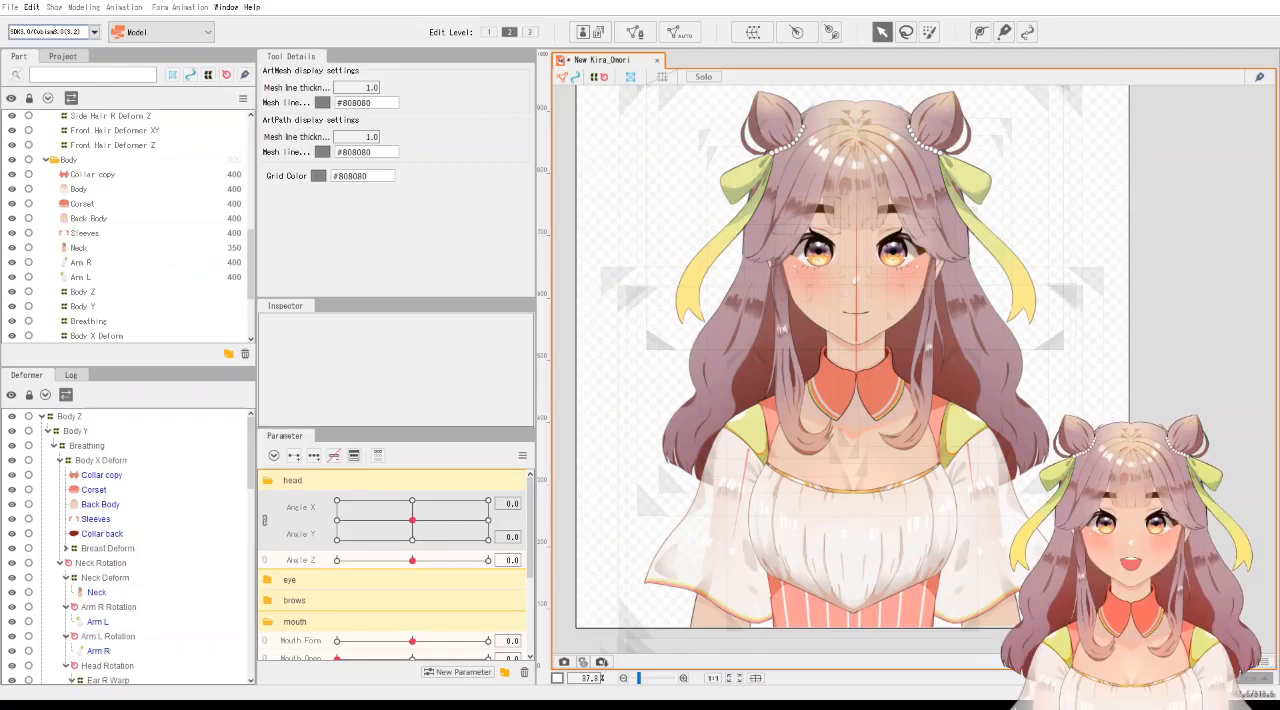
Unlink the Angle X and Angle Y head parameters and combine them again.
{"action": "left_click", "coordinate": [265, 520]}
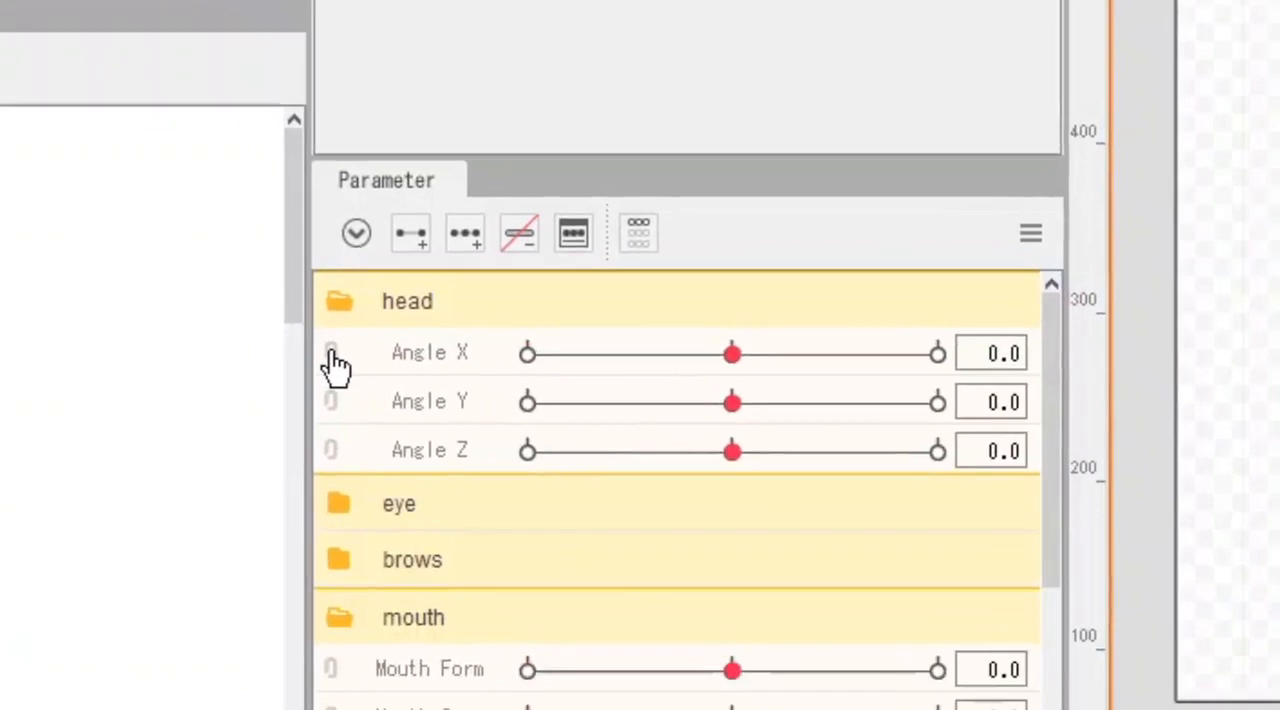
{"action": "left_click", "coordinate": [330, 354]}
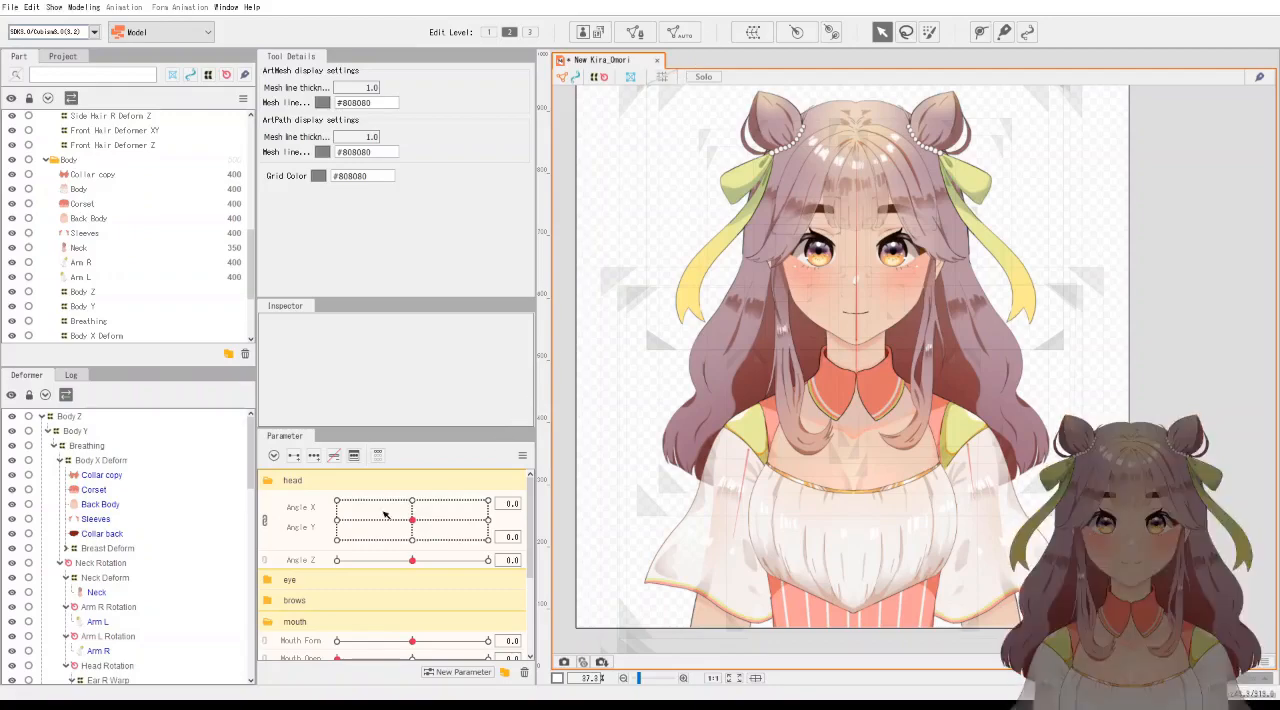
Preview the model at the centre and extreme key positions of the combined Angle X and Angle Y parameter.
{"action": "left_click_drag", "start_coordinate": [340, 524], "coordinate": [412, 520]}
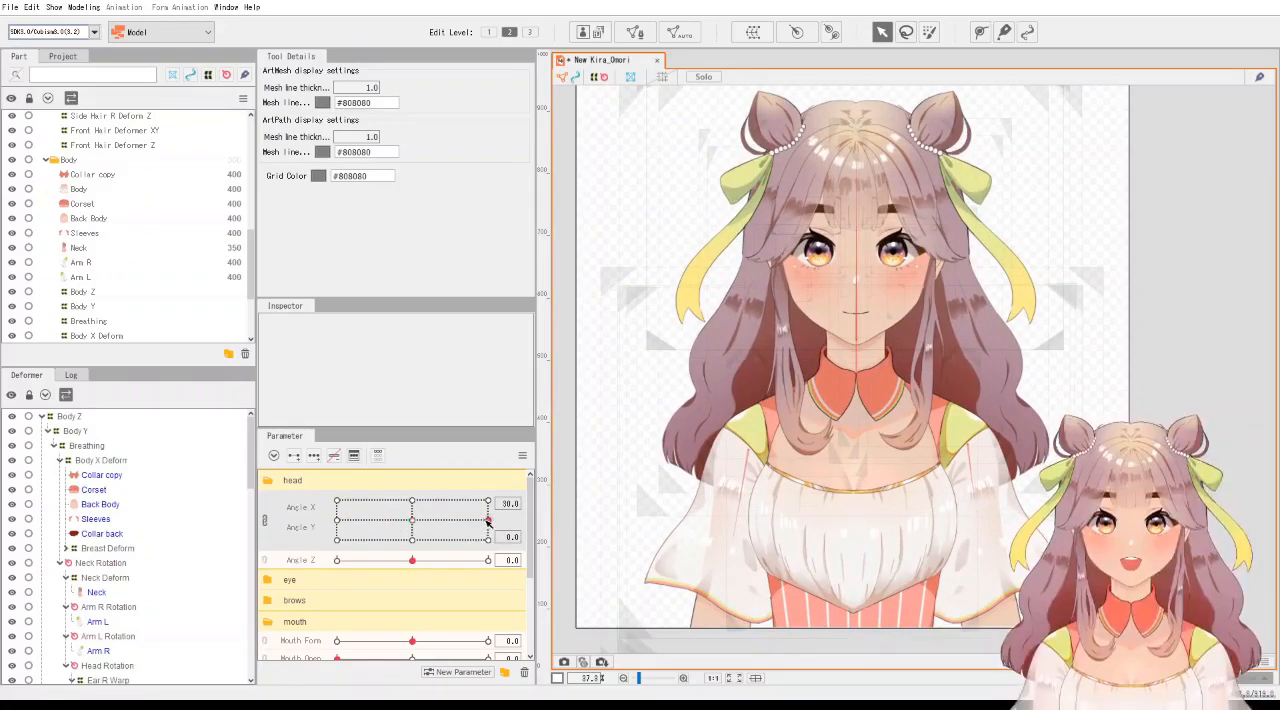
{"action": "left_click_drag", "start_coordinate": [415, 538], "coordinate": [423, 504]}
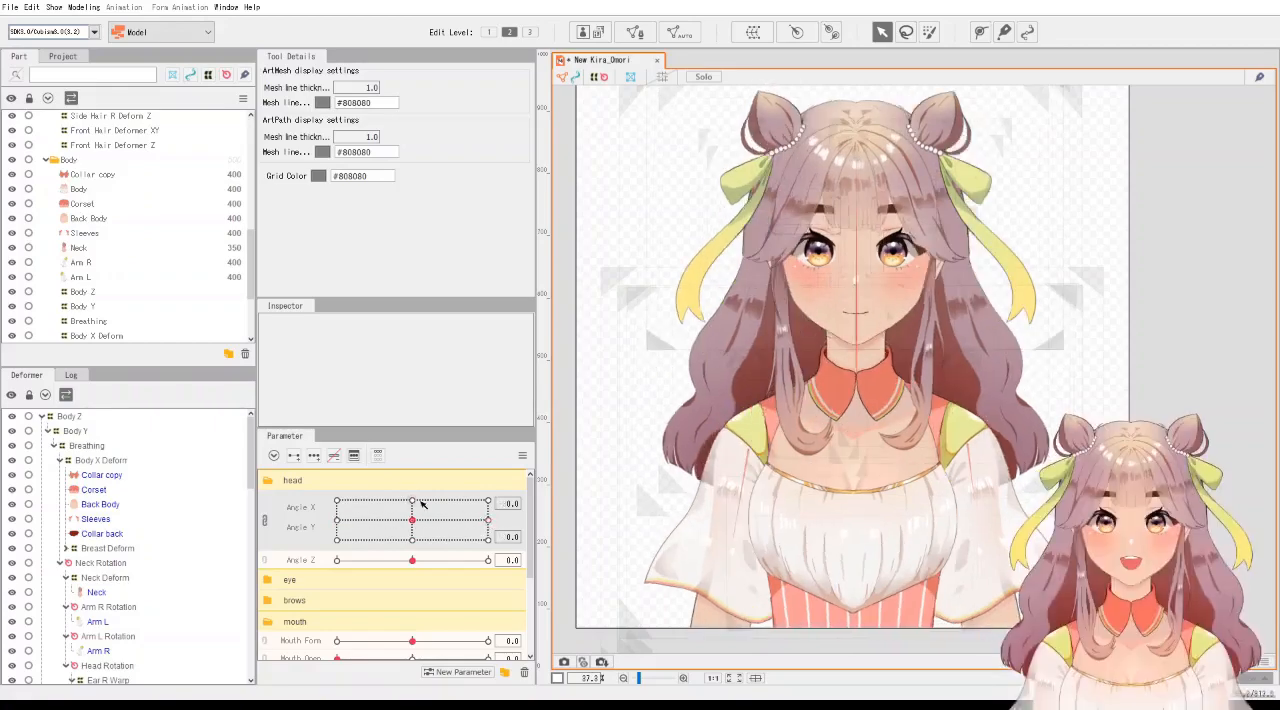
{"action": "left_click", "coordinate": [413, 501]}
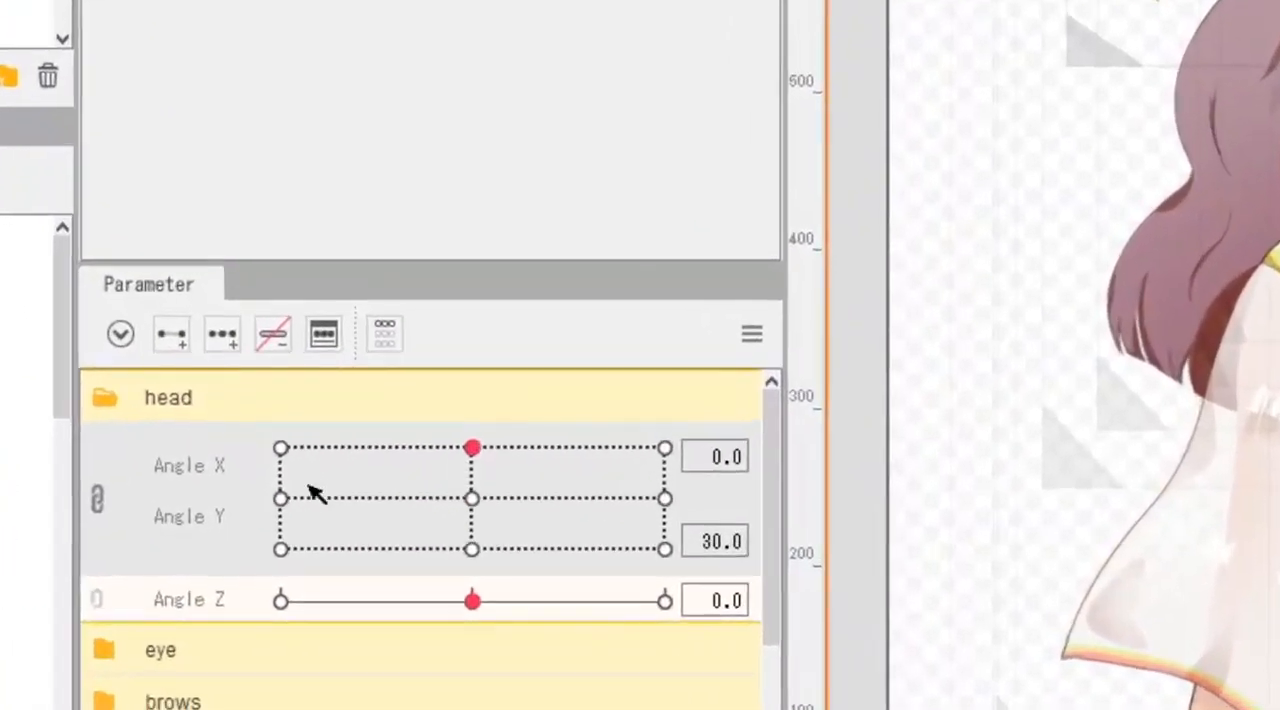
{"action": "left_click", "coordinate": [283, 498]}
{"action": "left_click", "coordinate": [665, 499]}
{"action": "left_click", "coordinate": [472, 549]}
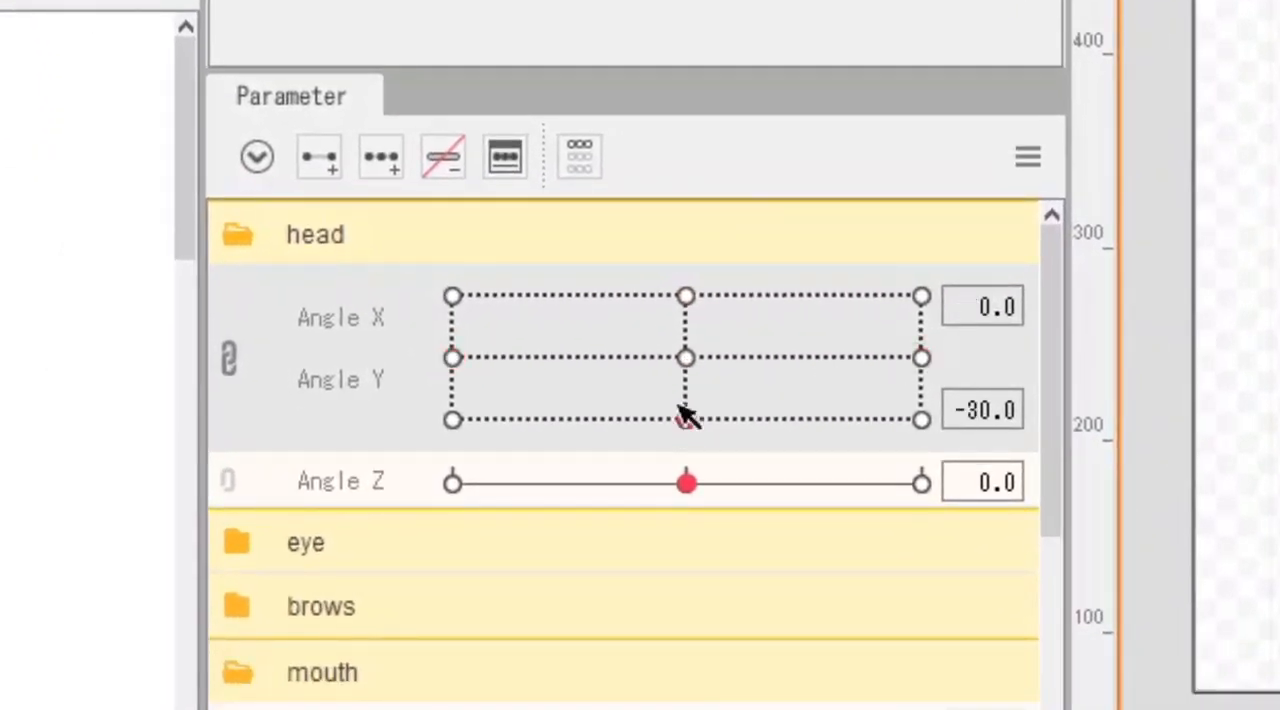
{"action": "left_click", "coordinate": [685, 297]}
{"action": "left_click", "coordinate": [685, 357]}
{"action": "left_click", "coordinate": [453, 357]}
{"action": "left_click", "coordinate": [921, 357]}
{"action": "left_click", "coordinate": [686, 419]}
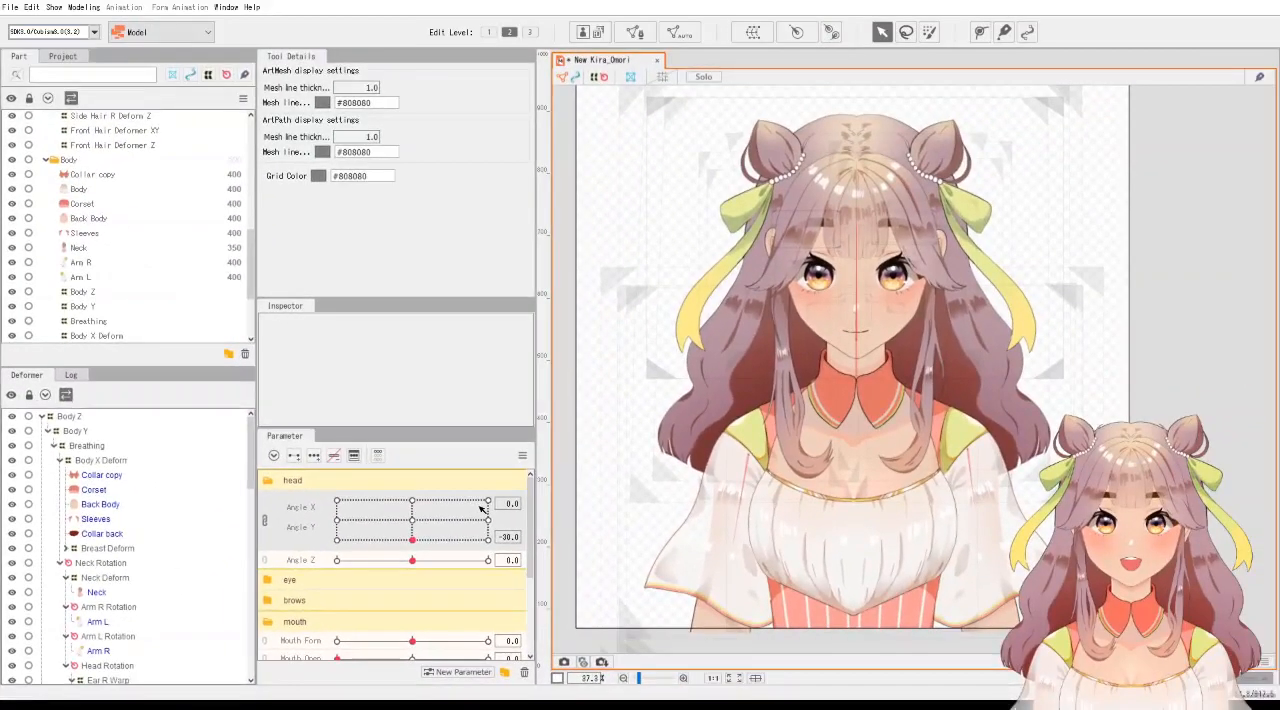
Set Angle X to 30 with Angle Y at 0 and hide the Hair part folder.
{"action": "left_click", "coordinate": [489, 521]}
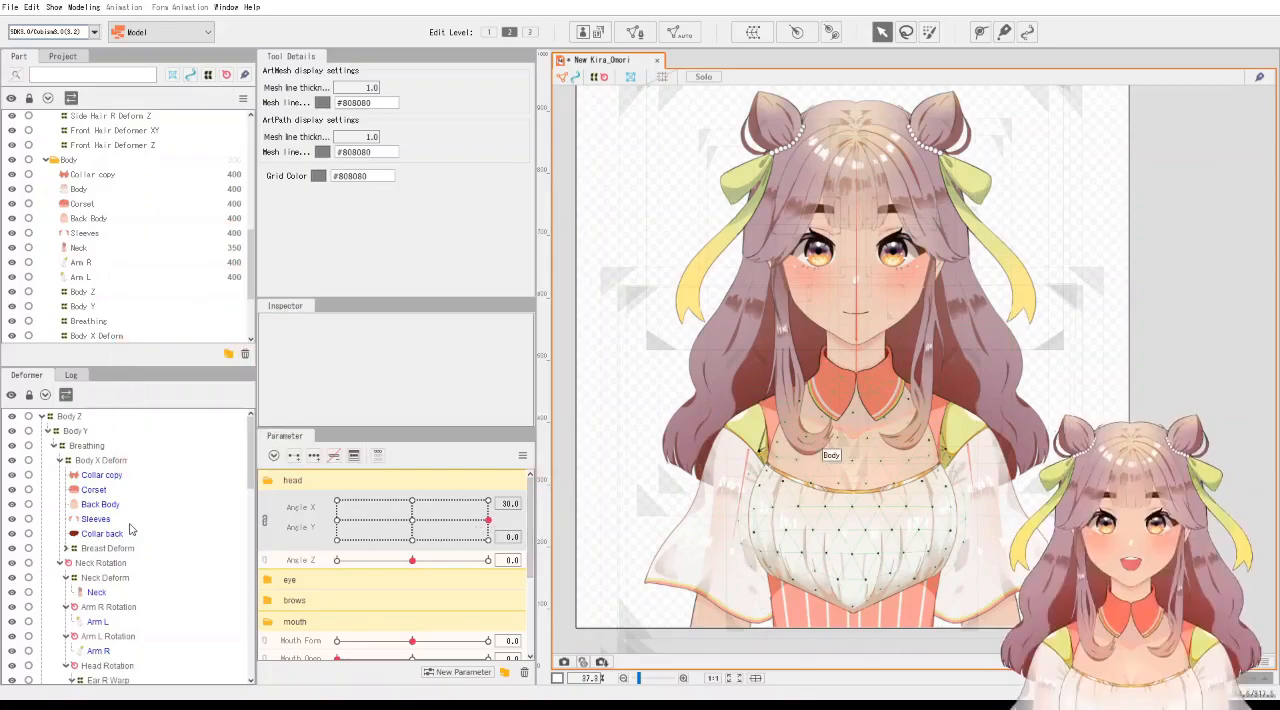
{"action": "scroll", "coordinate": [135, 300], "scroll_direction": "up", "scroll_amount": 5}
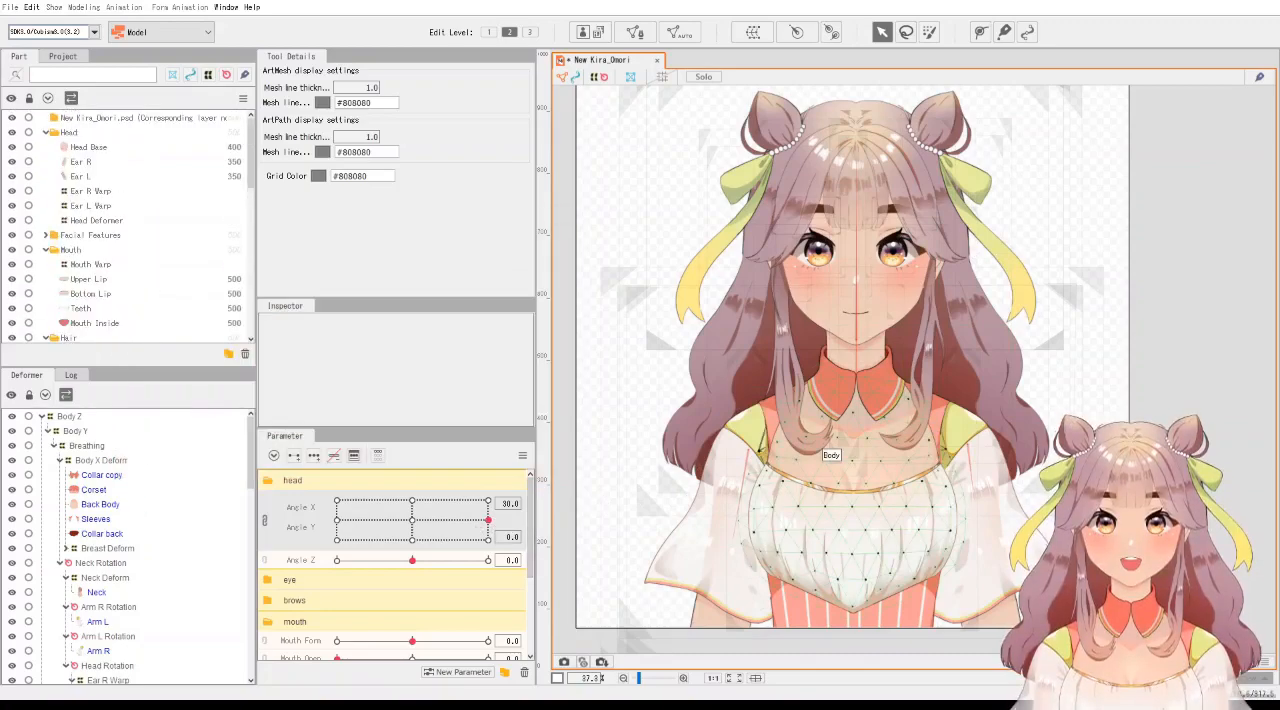
{"action": "key", "text": "alt"}
{"action": "scroll", "coordinate": [62, 283], "scroll_direction": "down", "scroll_amount": 2}
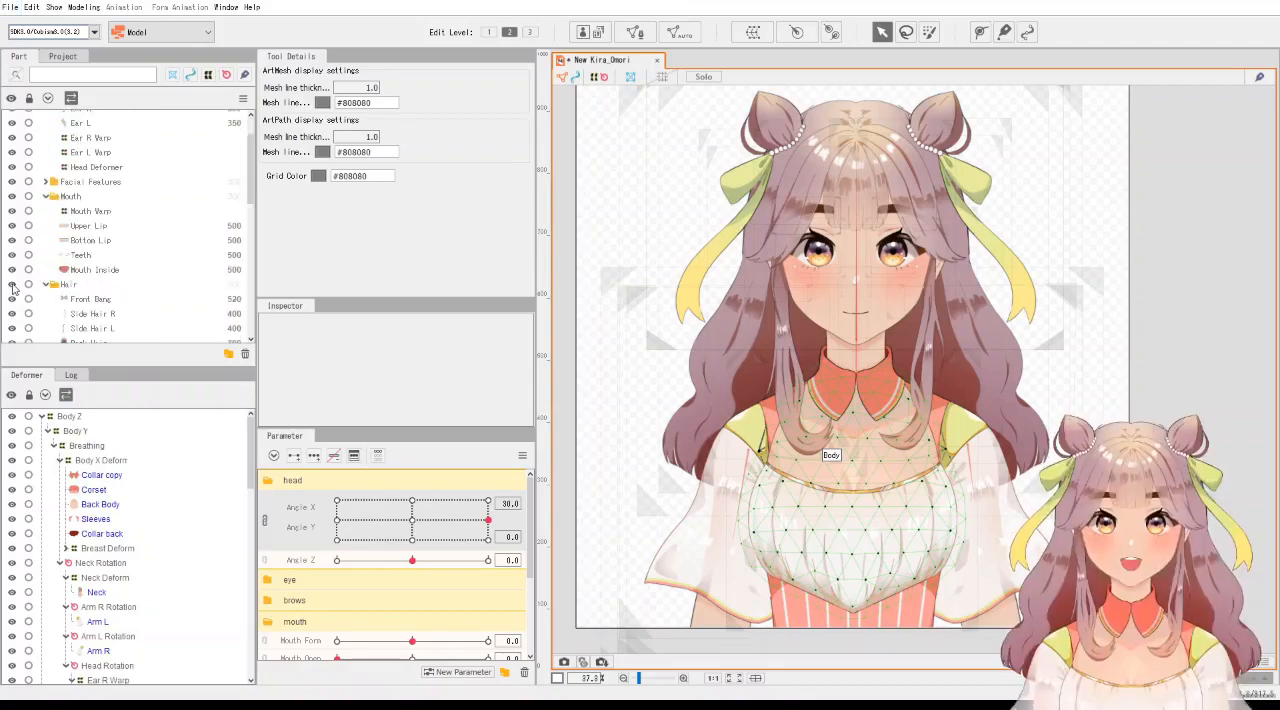
{"action": "left_click", "coordinate": [12, 285]}
Select the Head Deformer and shift it slightly to the right for the Angle X 30 pose.
{"action": "scroll", "coordinate": [824, 295], "scroll_direction": "up", "scroll_amount": 4}
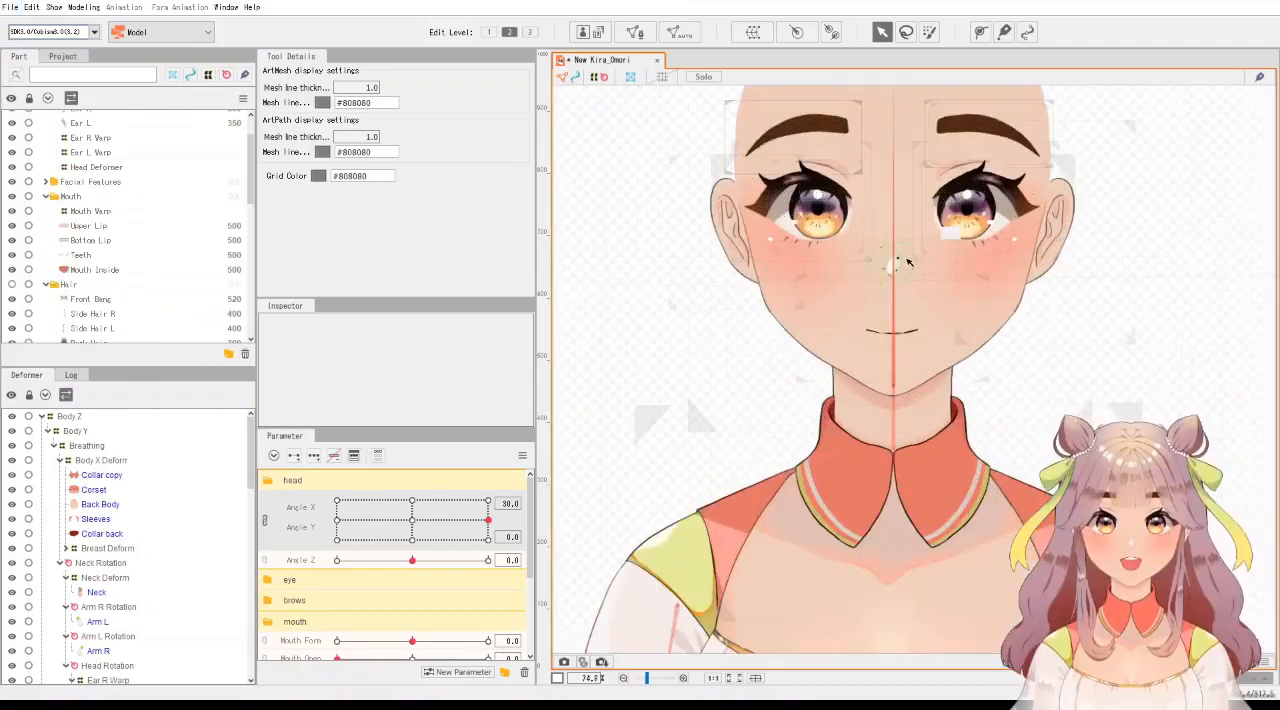
{"action": "left_click_drag", "start_coordinate": [930, 265], "coordinate": [880, 418]}
{"action": "scroll", "coordinate": [880, 418], "scroll_direction": "down", "scroll_amount": 2}
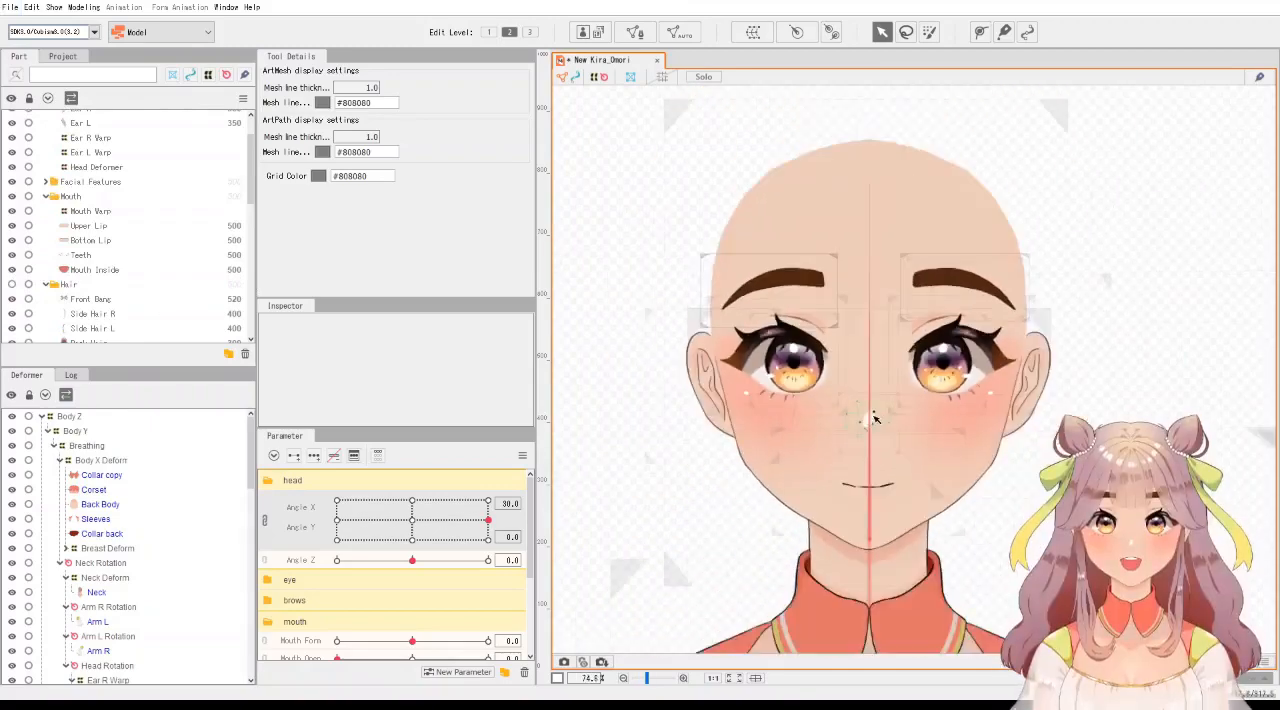
{"action": "scroll", "coordinate": [107, 484], "scroll_direction": "down", "scroll_amount": 6}
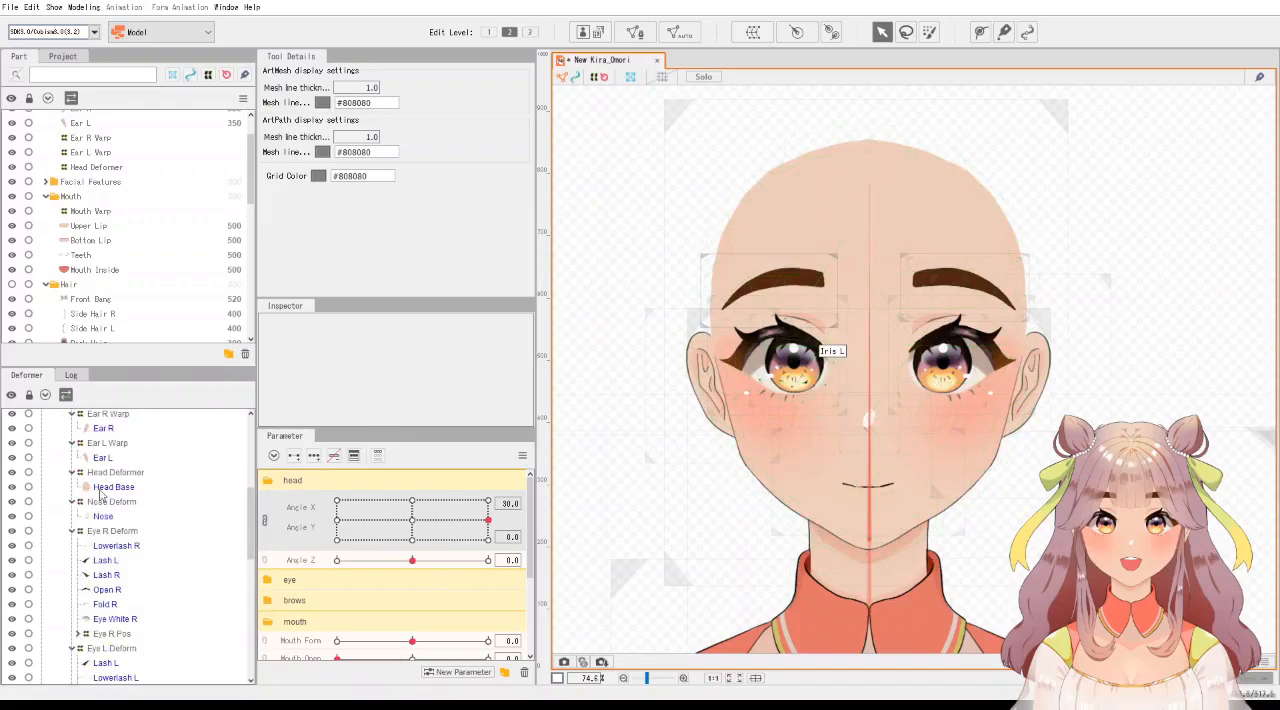
{"action": "left_click", "coordinate": [108, 473]}
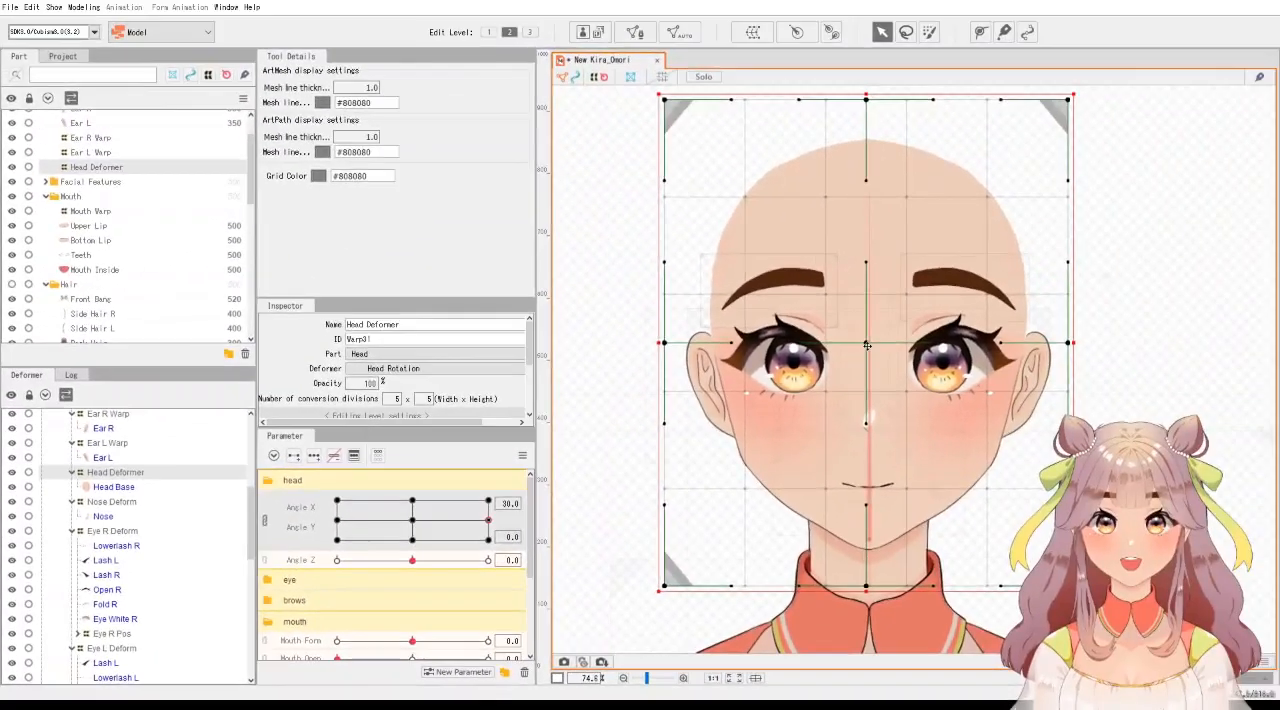
{"action": "left_click_drag", "start_coordinate": [866, 345], "coordinate": [890, 346]}
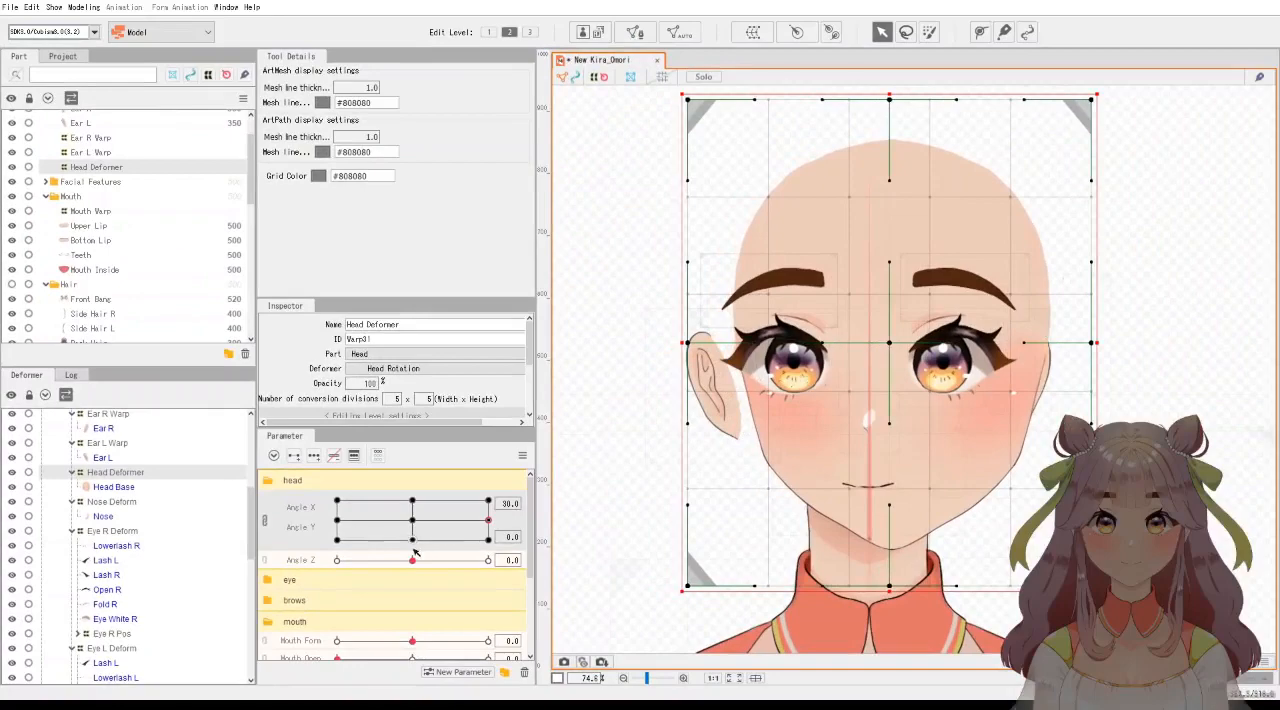
Compare the head shape at Angle X -30 and 30, ending at 30.
{"action": "left_click", "coordinate": [337, 520]}
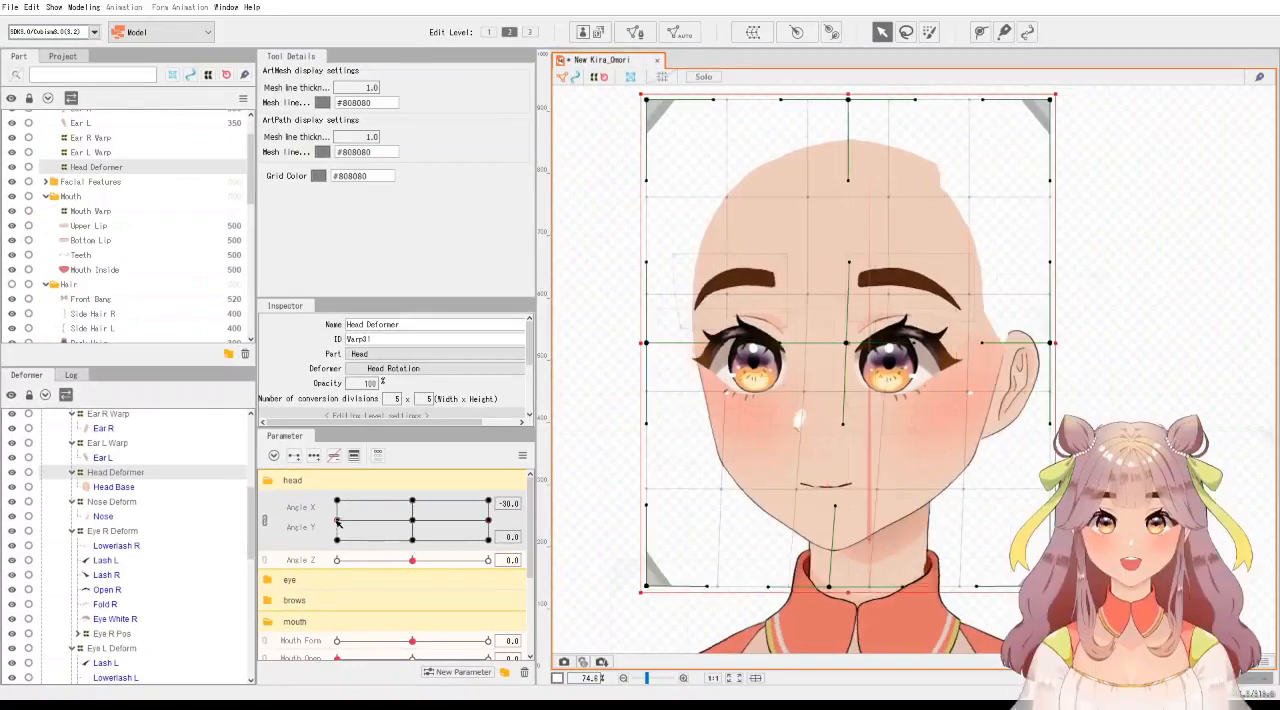
{"action": "left_click", "coordinate": [489, 520]}
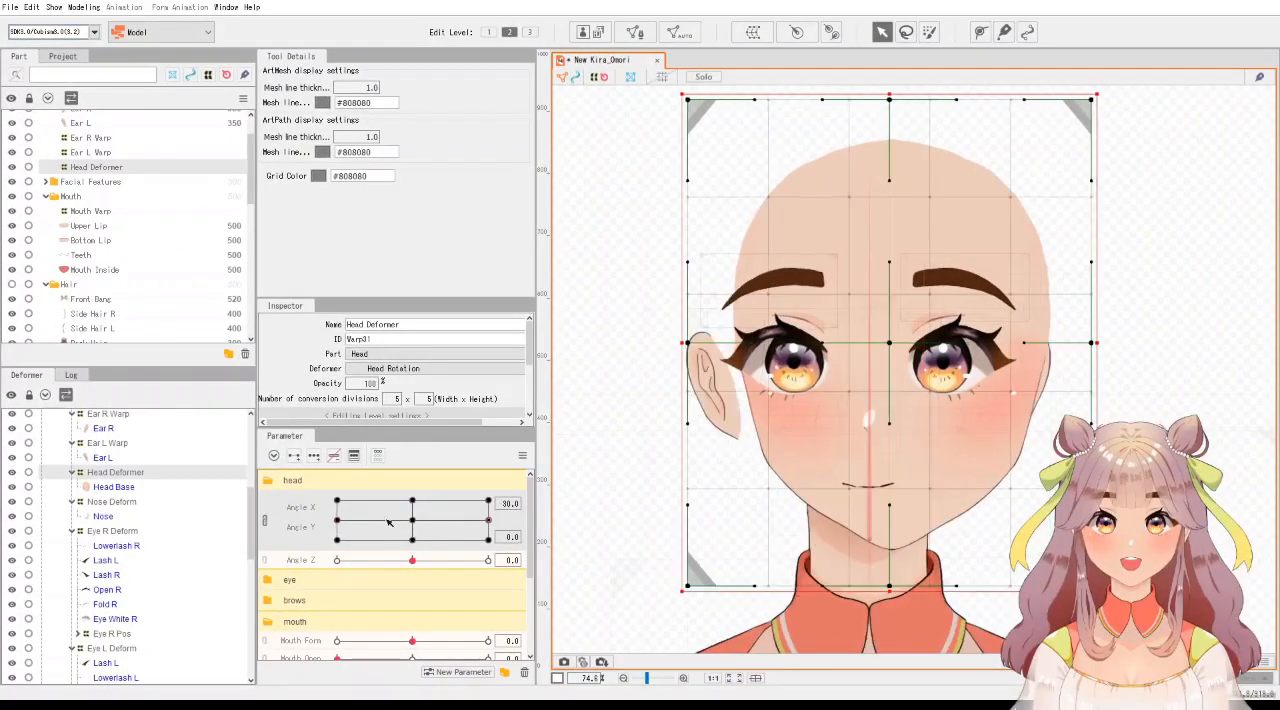
{"action": "left_click", "coordinate": [338, 520]}
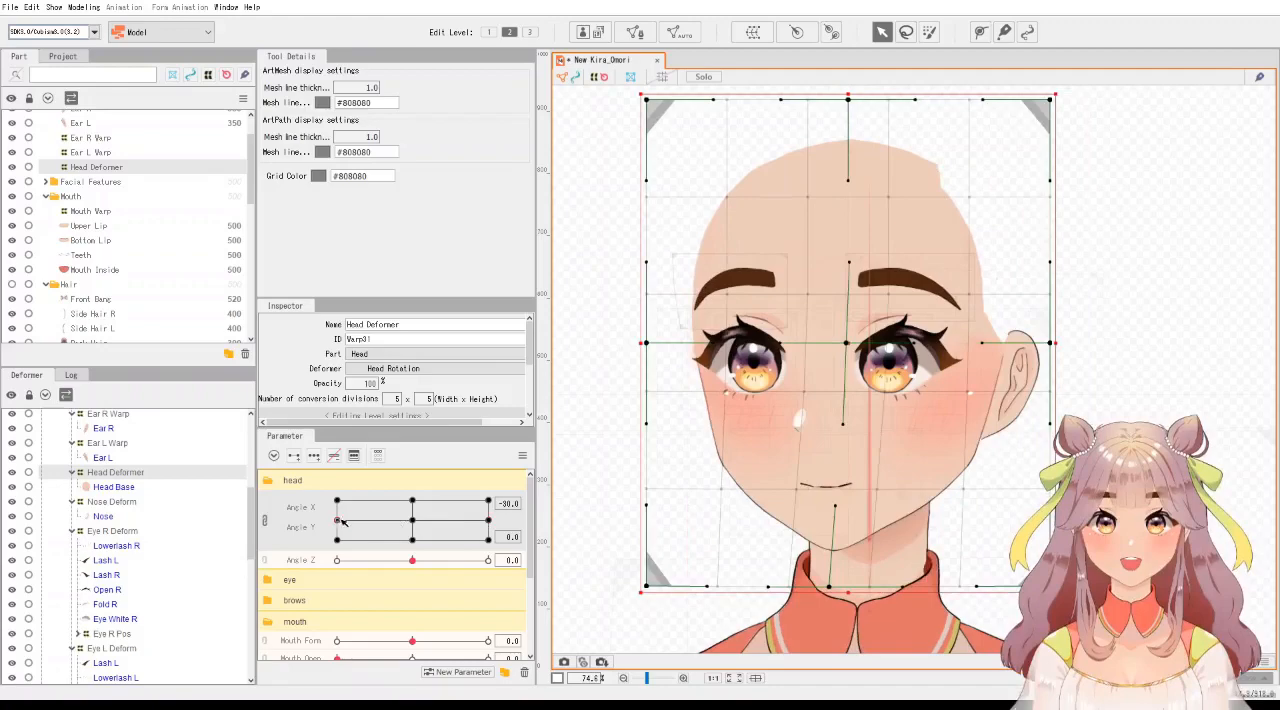
{"action": "left_click", "coordinate": [488, 520]}
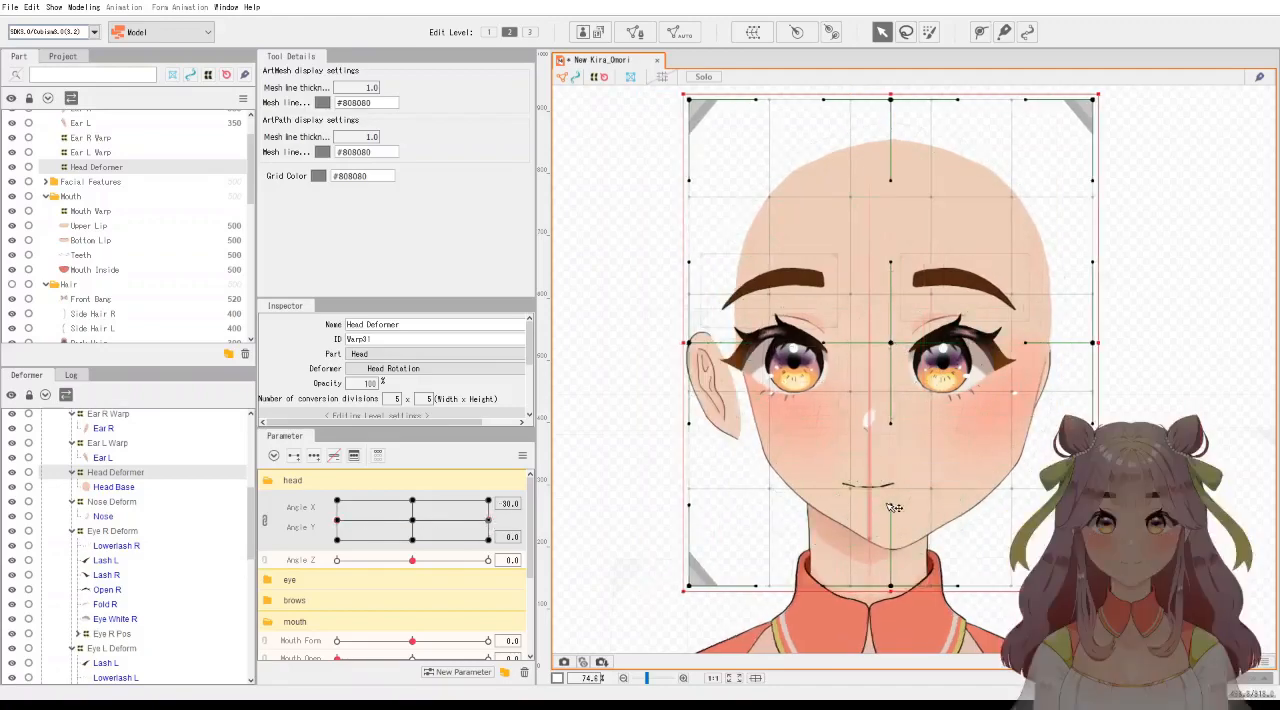
Bend the Head Deformer's central vertical curve, moving its chin handle to the right and its crown and forehead handles to the left.
{"action": "mouse_move", "coordinate": [899, 510]}
{"action": "left_mouse_down"}
{"action": "mouse_move", "coordinate": [934, 510]}
{"action": "mouse_move", "coordinate": [919, 509]}
{"action": "left_mouse_up"}
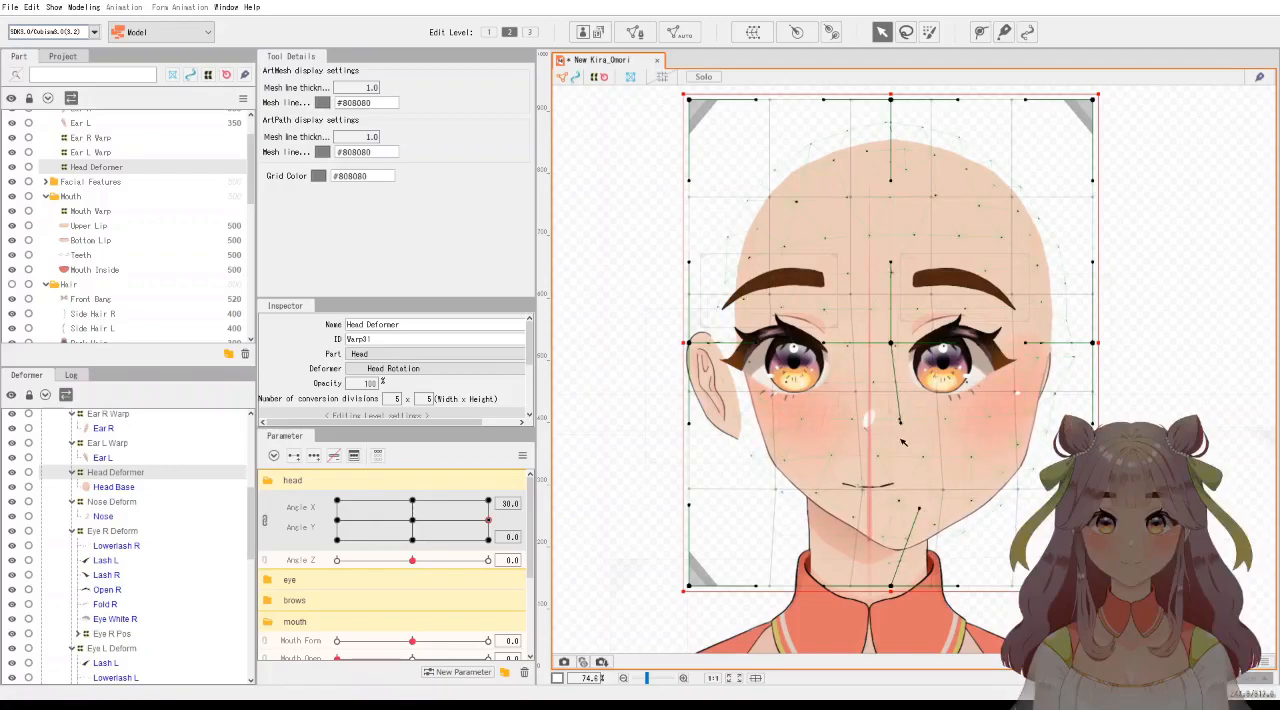
{"action": "left_click_drag", "start_coordinate": [890, 181], "coordinate": [846, 182]}
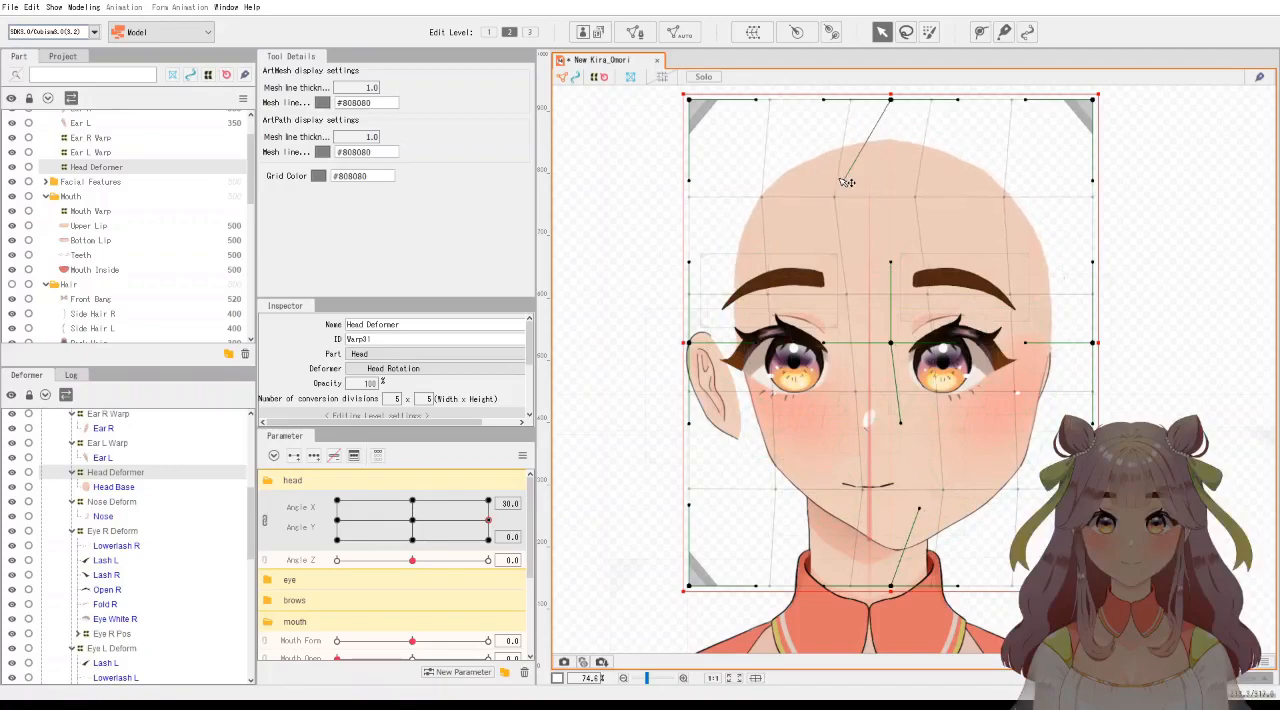
{"action": "left_click_drag", "start_coordinate": [892, 263], "coordinate": [866, 260]}
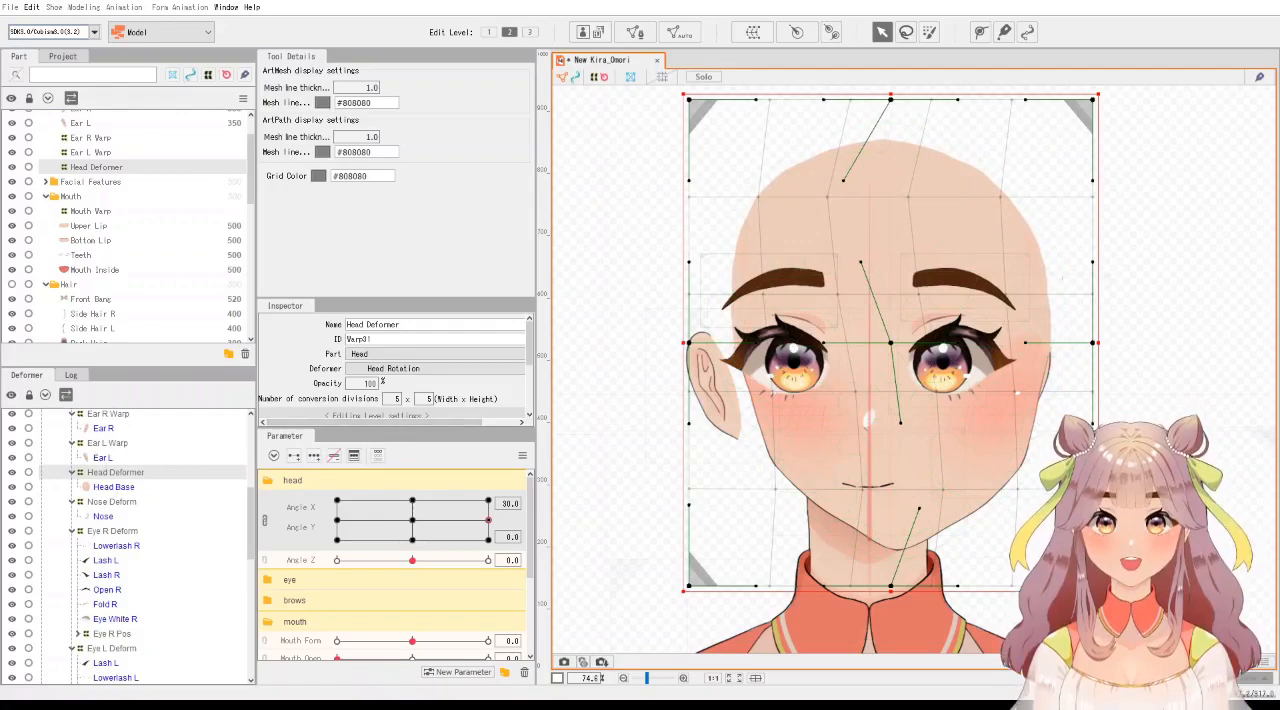
Shift the Ear R Warp slightly to the left, further behind the face, at Angle X 30.
{"action": "key", "text": "alt"}
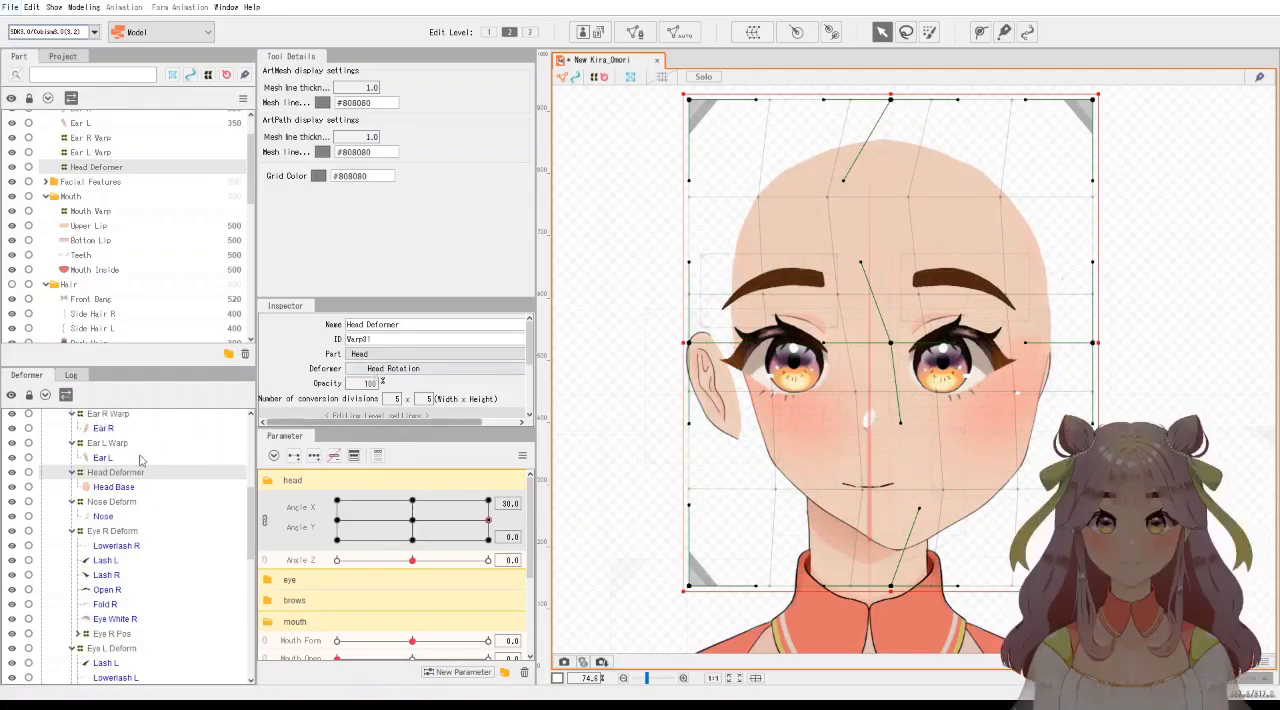
{"action": "scroll", "coordinate": [133, 461], "scroll_direction": "up", "scroll_amount": 2}
{"action": "left_click", "coordinate": [110, 467]}
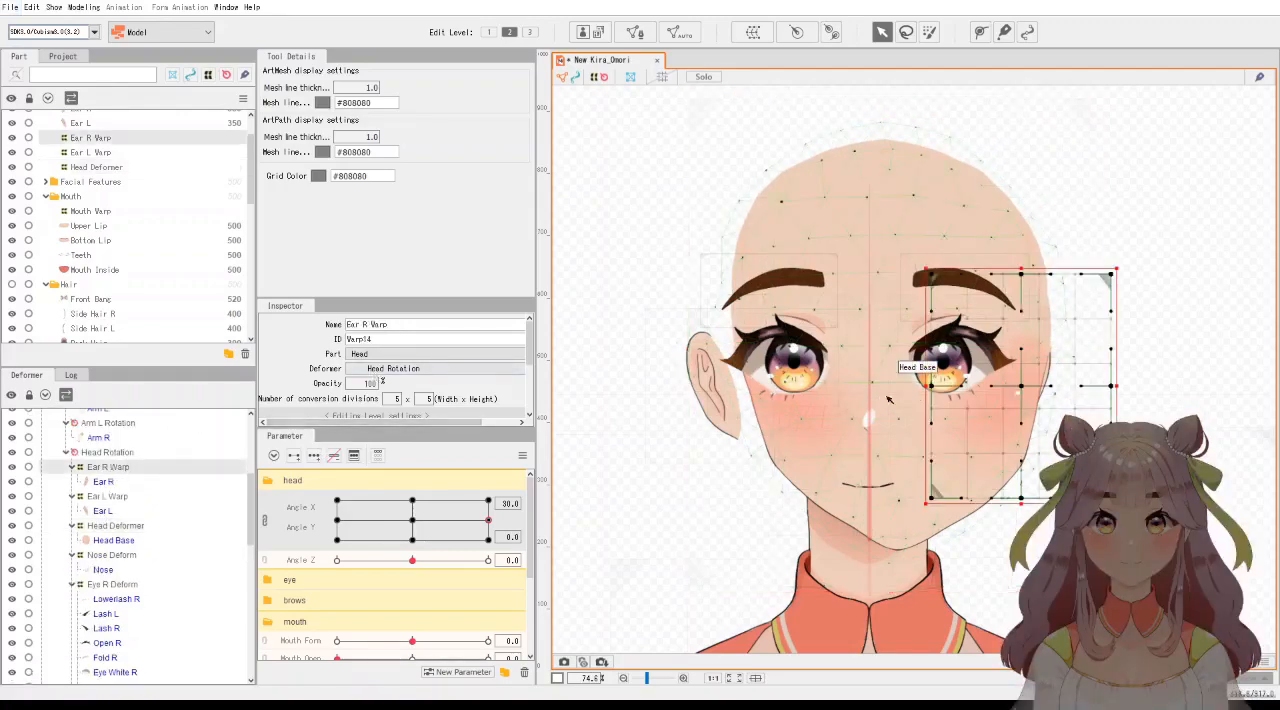
{"action": "left_click_drag", "start_coordinate": [1020, 389], "coordinate": [1007, 389]}
Nudge the Ear L Warp to the right and pull its right corner and middle points outward to widen the ear at Angle X 30.
{"action": "left_click", "coordinate": [107, 496]}
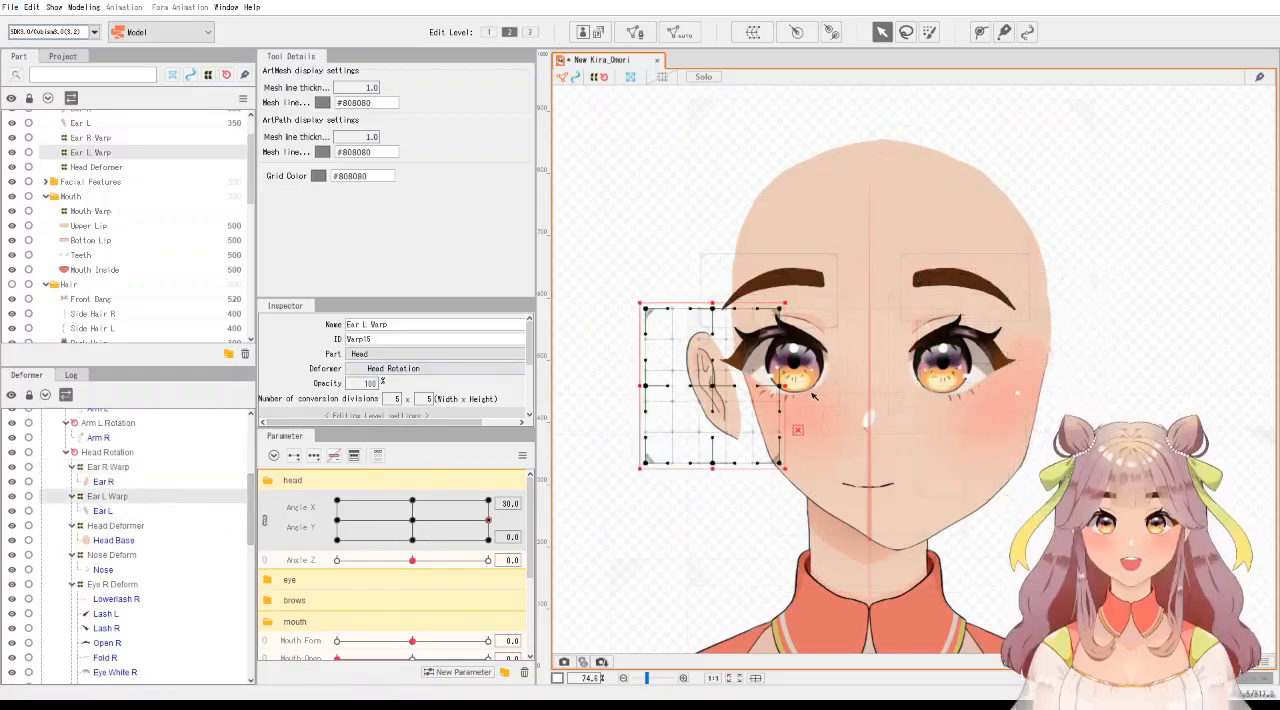
{"action": "left_click_drag", "start_coordinate": [713, 393], "coordinate": [719, 393]}
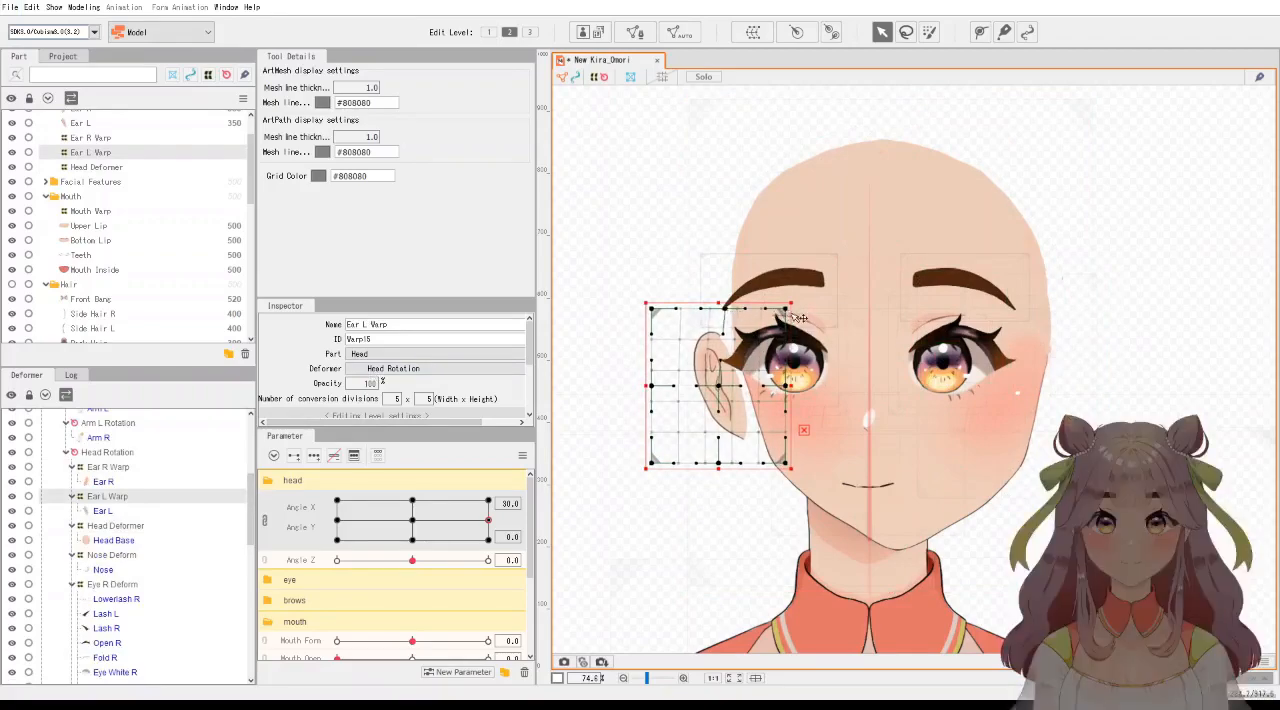
{"action": "left_click_drag", "start_coordinate": [801, 313], "coordinate": [843, 307]}
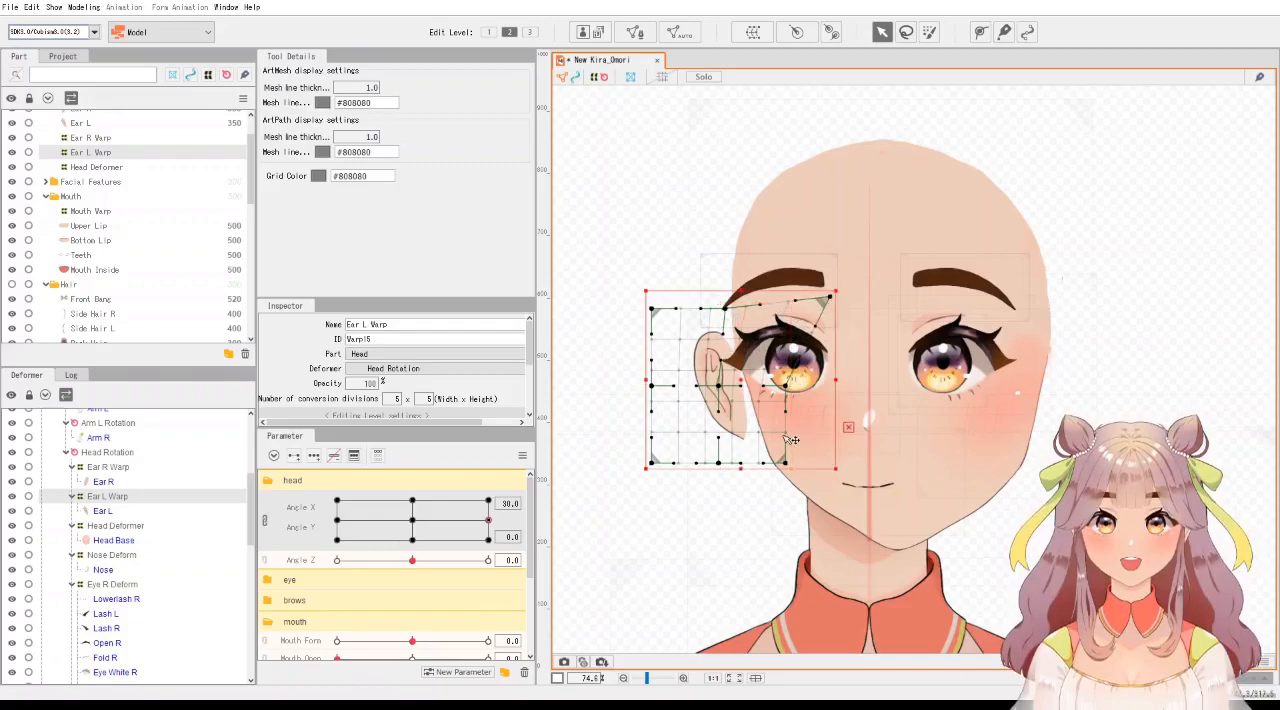
{"action": "left_click_drag", "start_coordinate": [795, 465], "coordinate": [847, 465]}
{"action": "left_click_drag", "start_coordinate": [786, 386], "coordinate": [824, 385]}
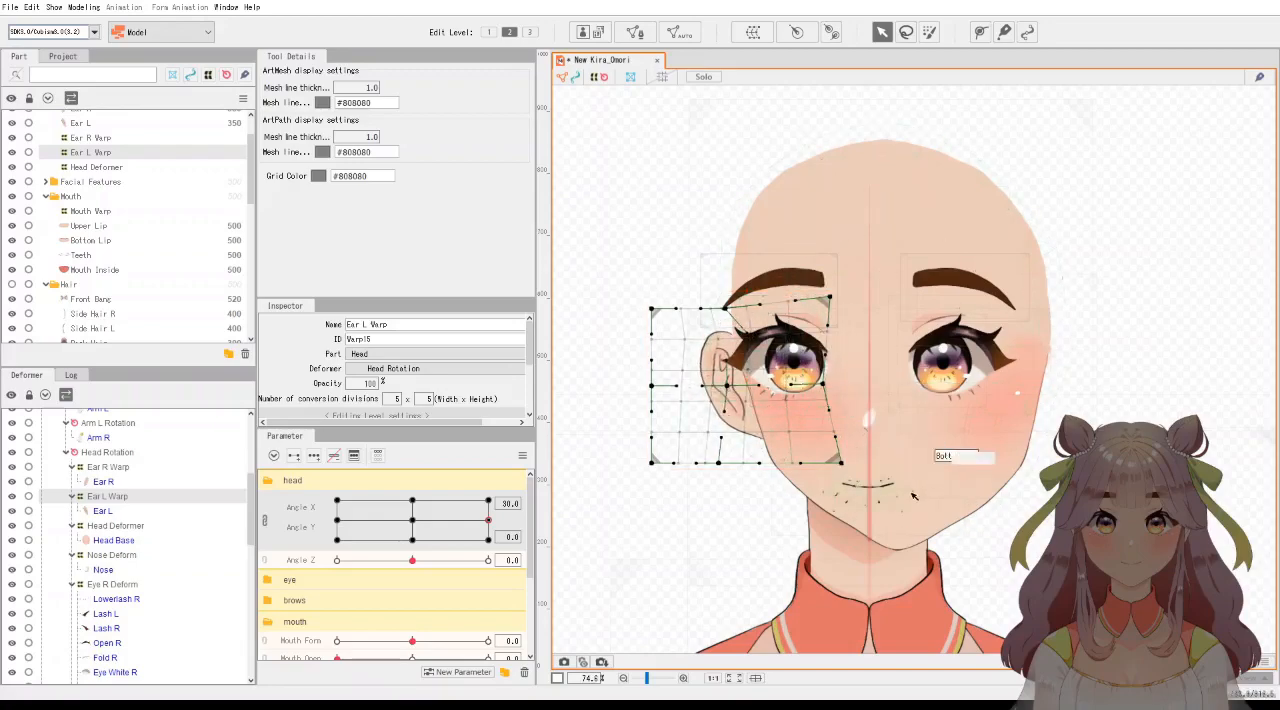
{"action": "left_click_drag", "start_coordinate": [412, 522], "coordinate": [489, 520]}
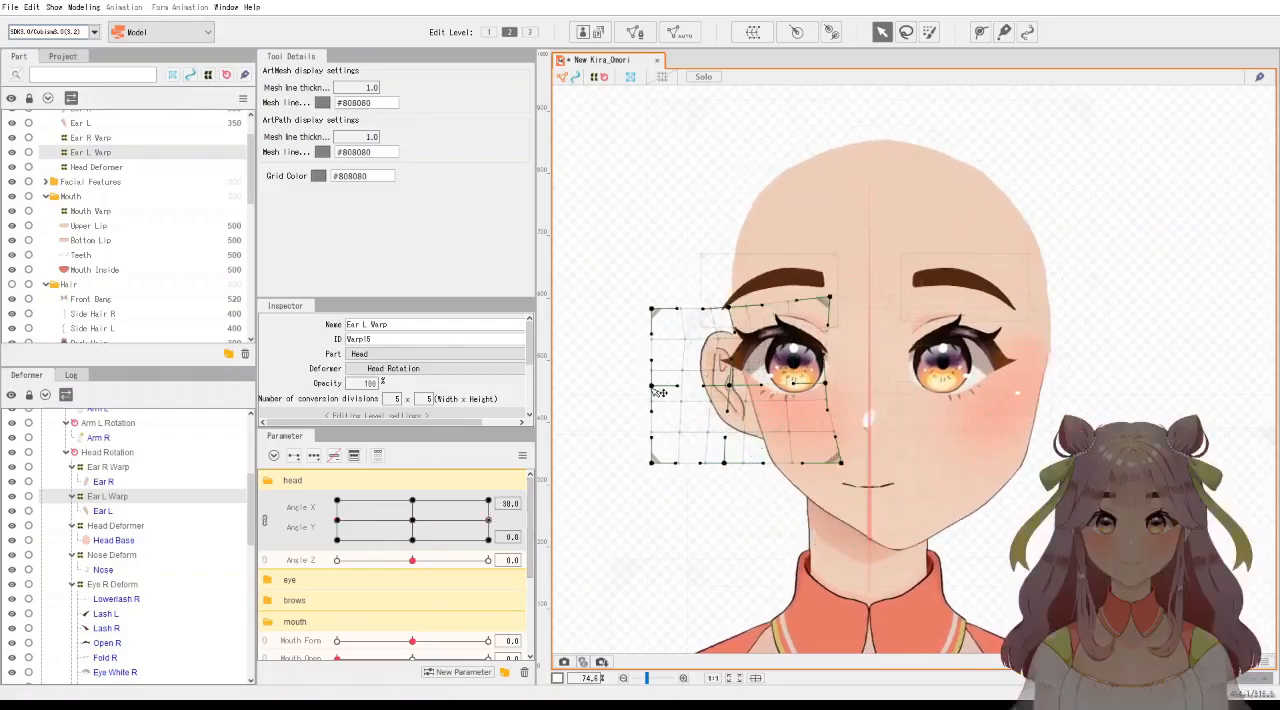
Narrow the Ear L Warp slightly by pulling its outer left edge inward at Angle X 30.
{"action": "left_click_drag", "start_coordinate": [661, 390], "coordinate": [671, 390]}
{"action": "key", "text": "ctrl+z"}
{"action": "left_click", "coordinate": [125, 509]}
{"action": "left_click", "coordinate": [120, 497]}
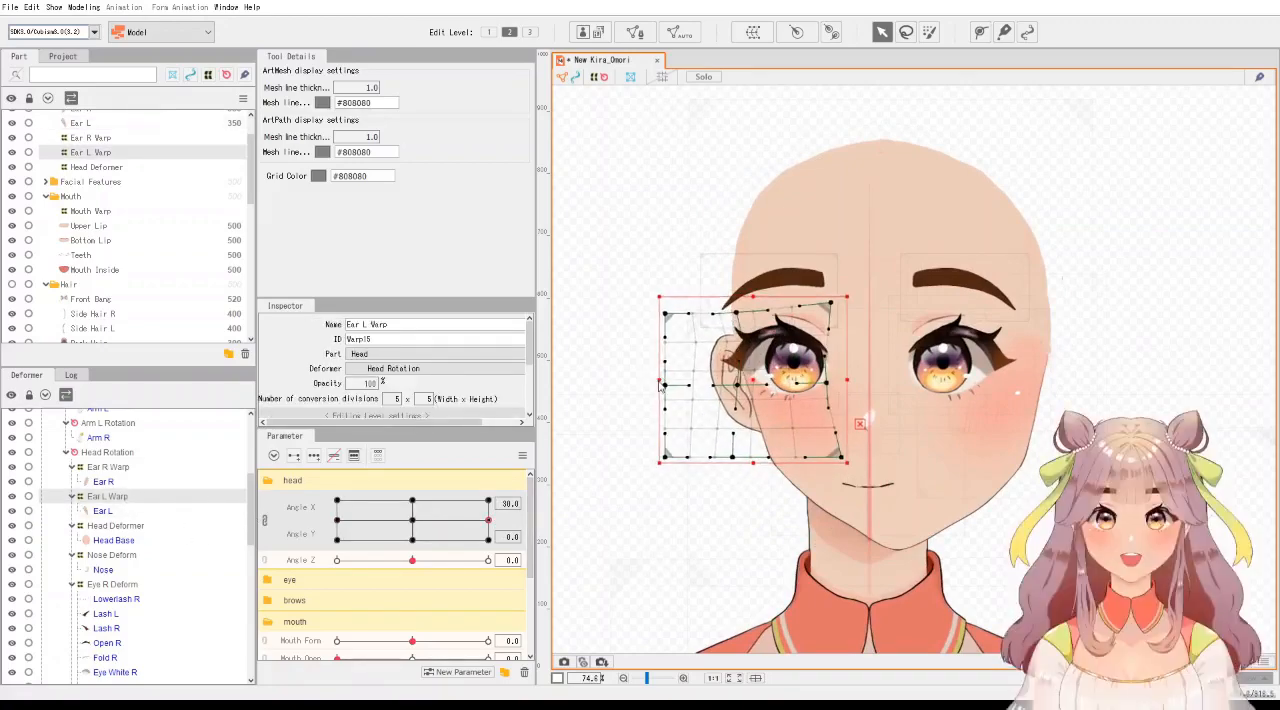
{"action": "left_click_drag", "start_coordinate": [645, 380], "coordinate": [652, 381]}
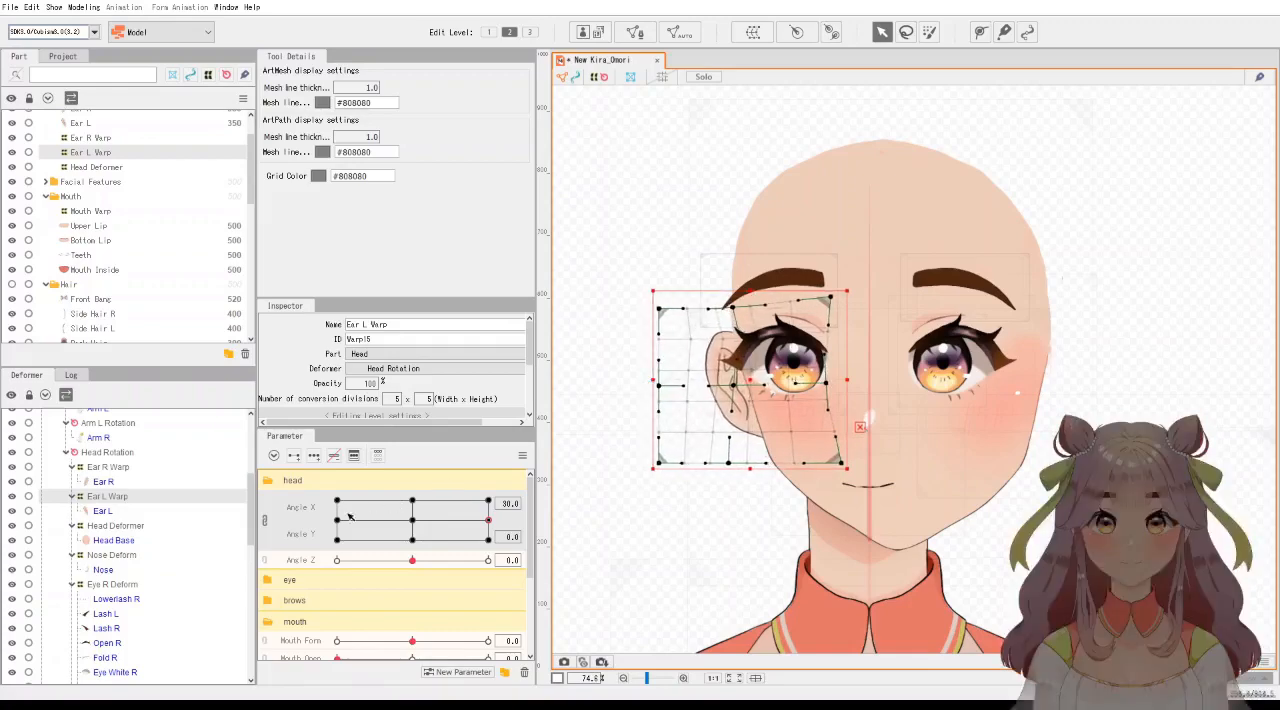
Compare the ear at Angle X -30 and 30, then pull the Ear L Warp's right middle point and right edge slightly to the left.
{"action": "left_click_drag", "start_coordinate": [341, 524], "coordinate": [488, 519]}
{"action": "left_click_drag", "start_coordinate": [825, 385], "coordinate": [814, 386]}
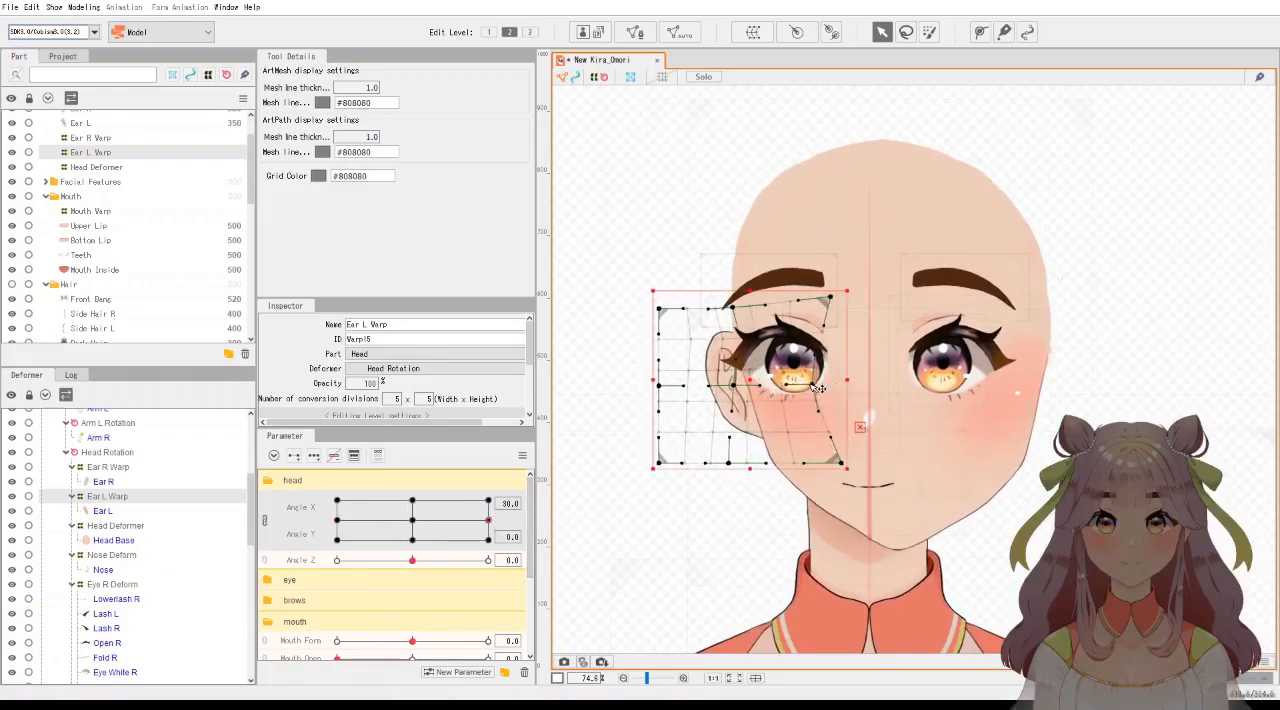
{"action": "left_click_drag", "start_coordinate": [846, 380], "coordinate": [841, 380]}
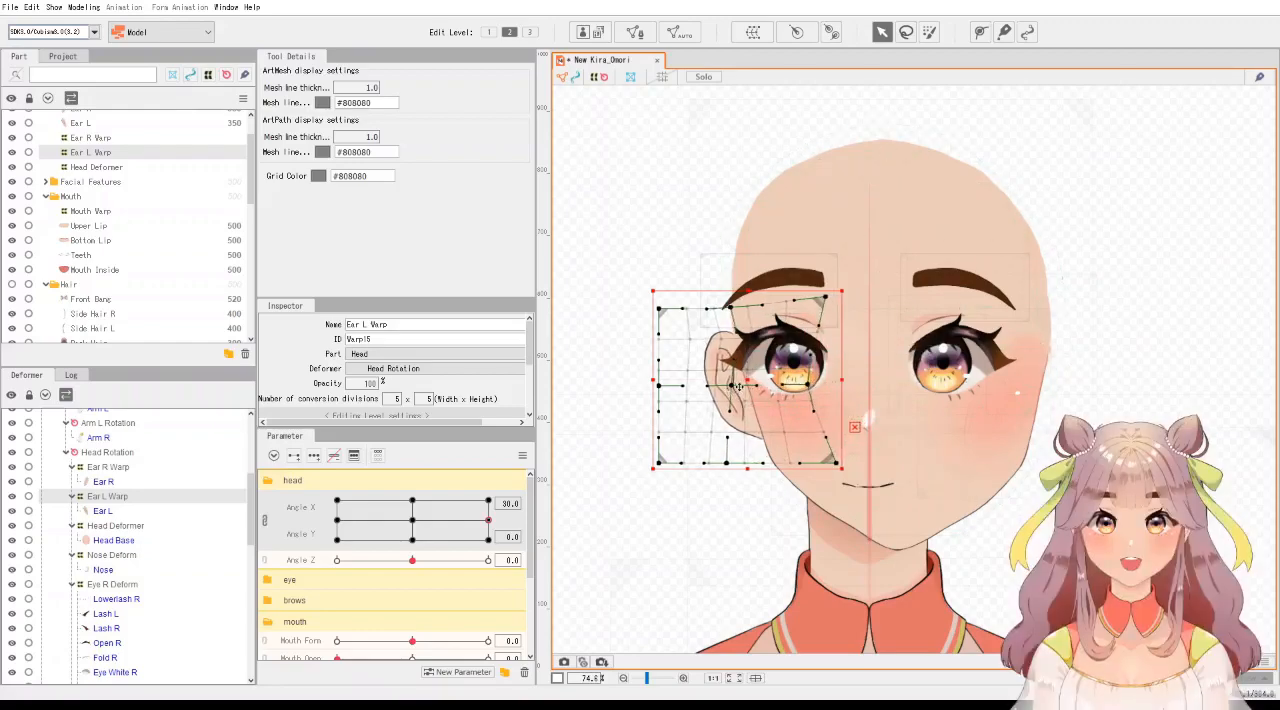
{"action": "left_click_drag", "start_coordinate": [747, 385], "coordinate": [747, 385]}
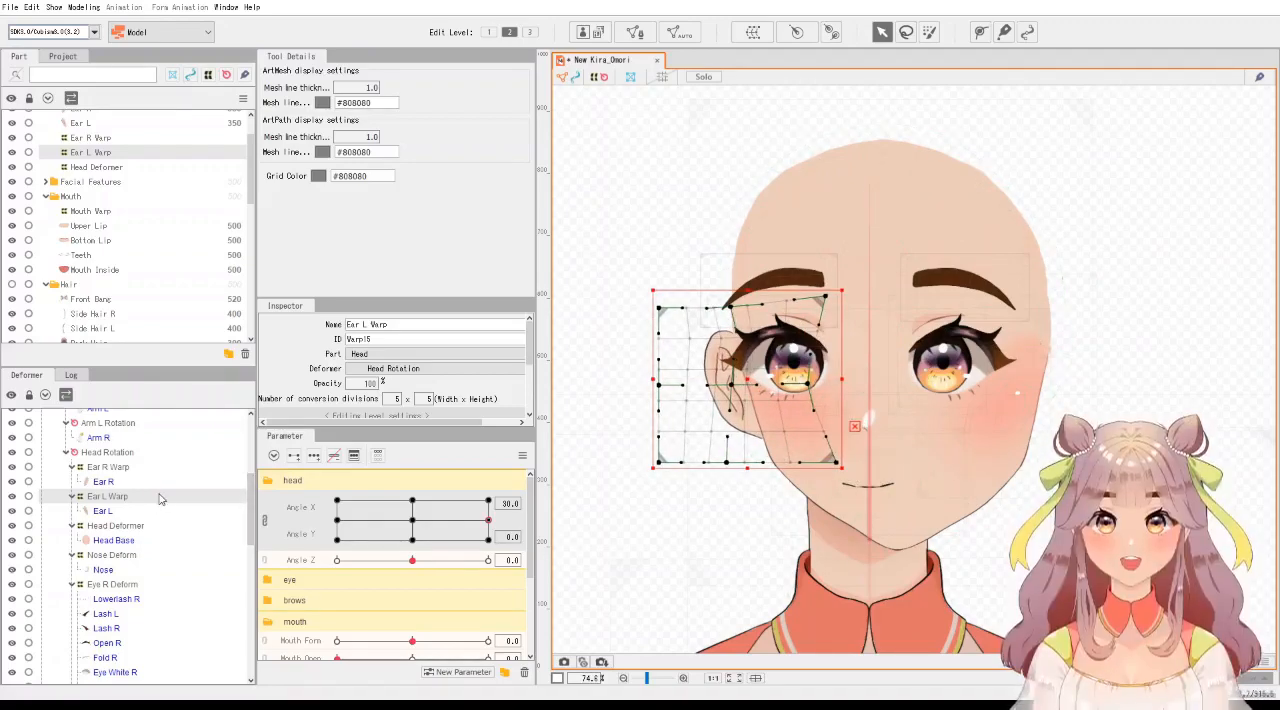
Shift the Mouth Warp and the Nose Deform to the right at Angle X 30, moving the nose a little farther than the mouth.
{"action": "left_click", "coordinate": [113, 212]}
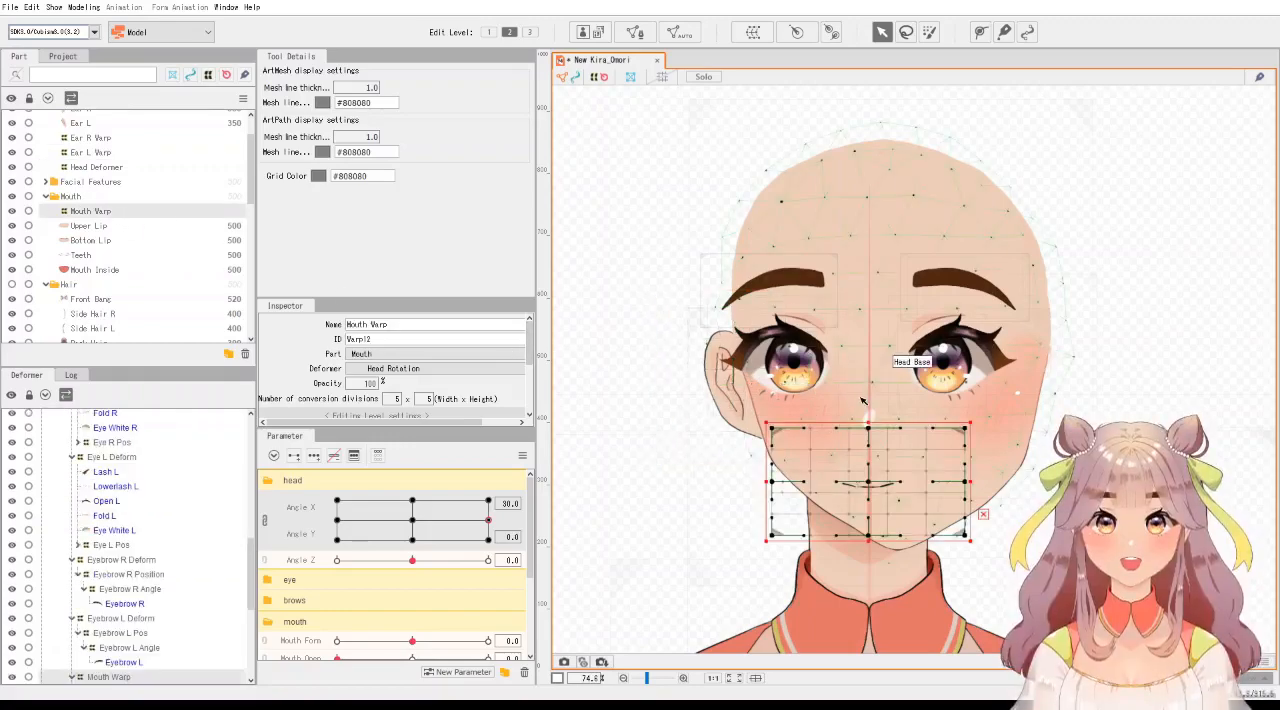
{"action": "left_click_drag", "start_coordinate": [870, 485], "coordinate": [919, 485]}
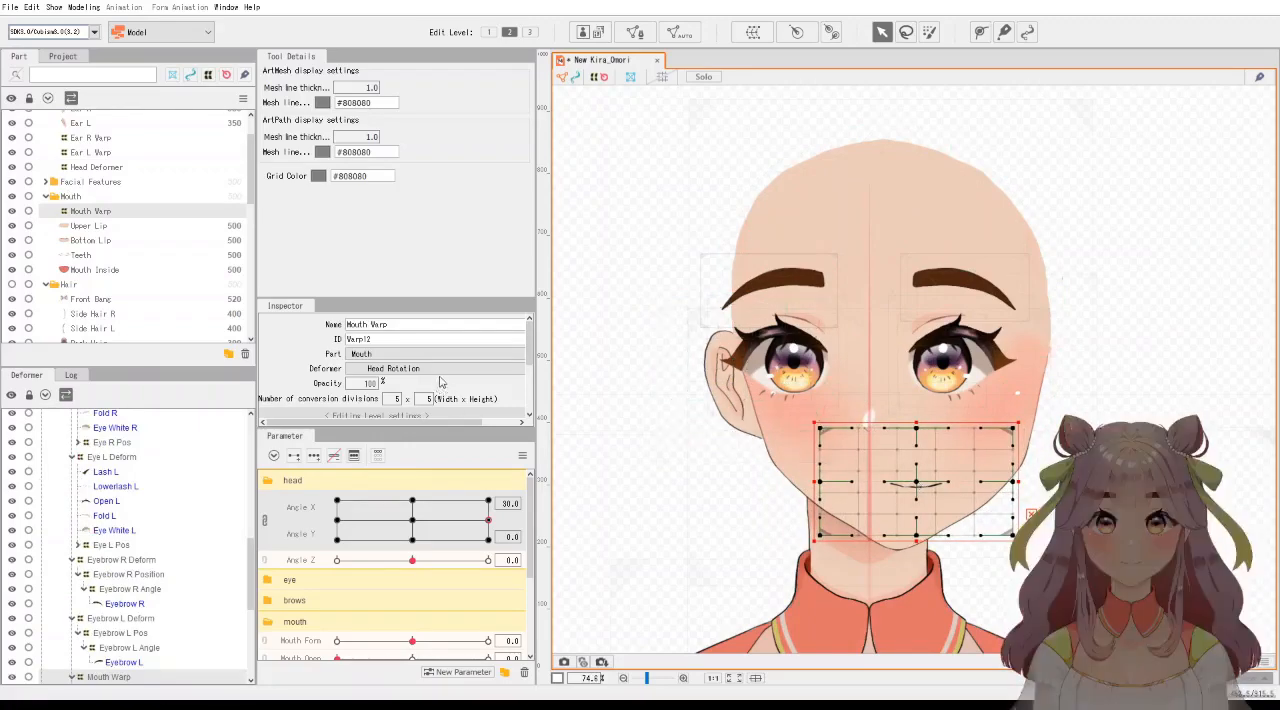
{"action": "scroll", "coordinate": [110, 230], "scroll_direction": "down", "scroll_amount": 4}
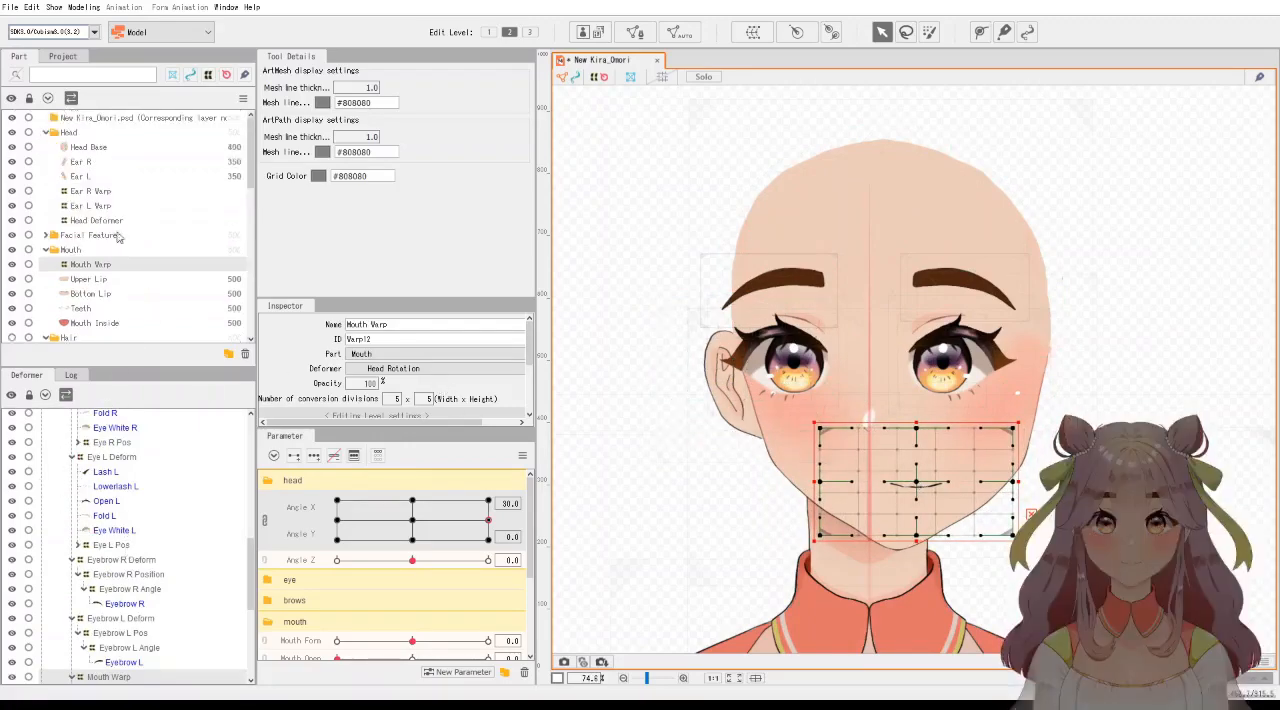
{"action": "scroll", "coordinate": [108, 230], "scroll_direction": "down", "scroll_amount": 2}
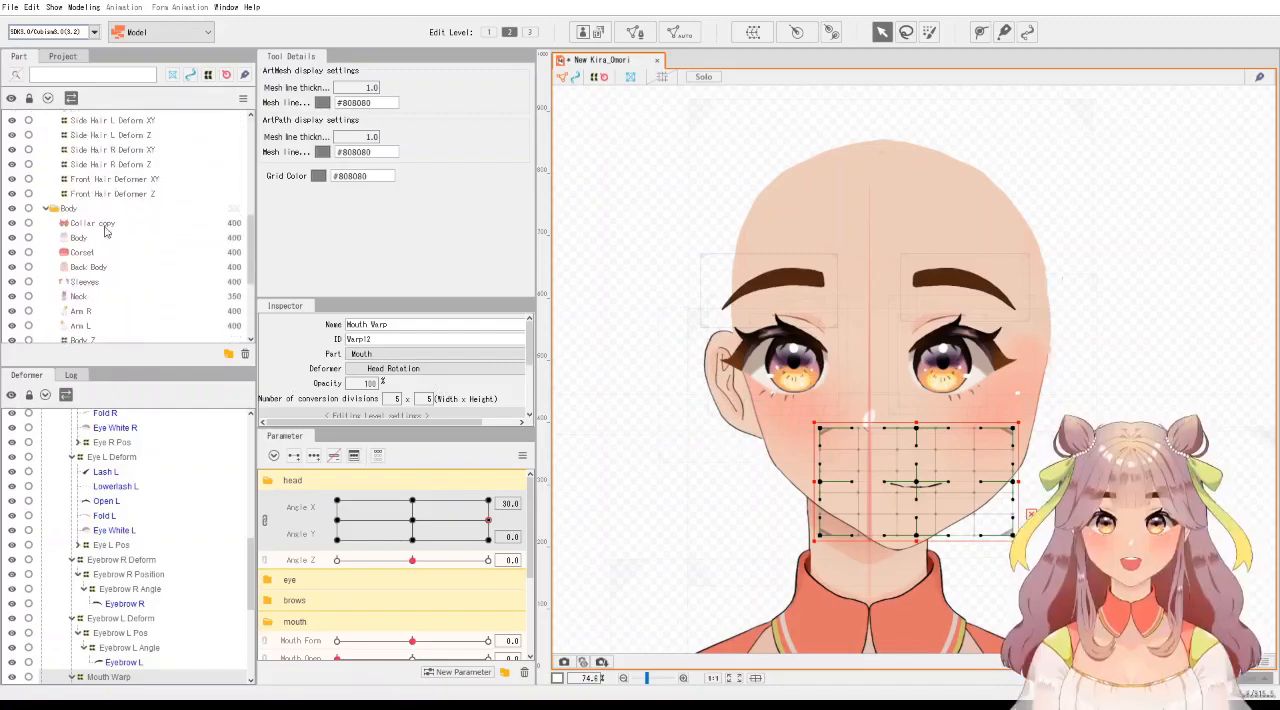
{"action": "scroll", "coordinate": [104, 233], "scroll_direction": "down", "scroll_amount": 3}
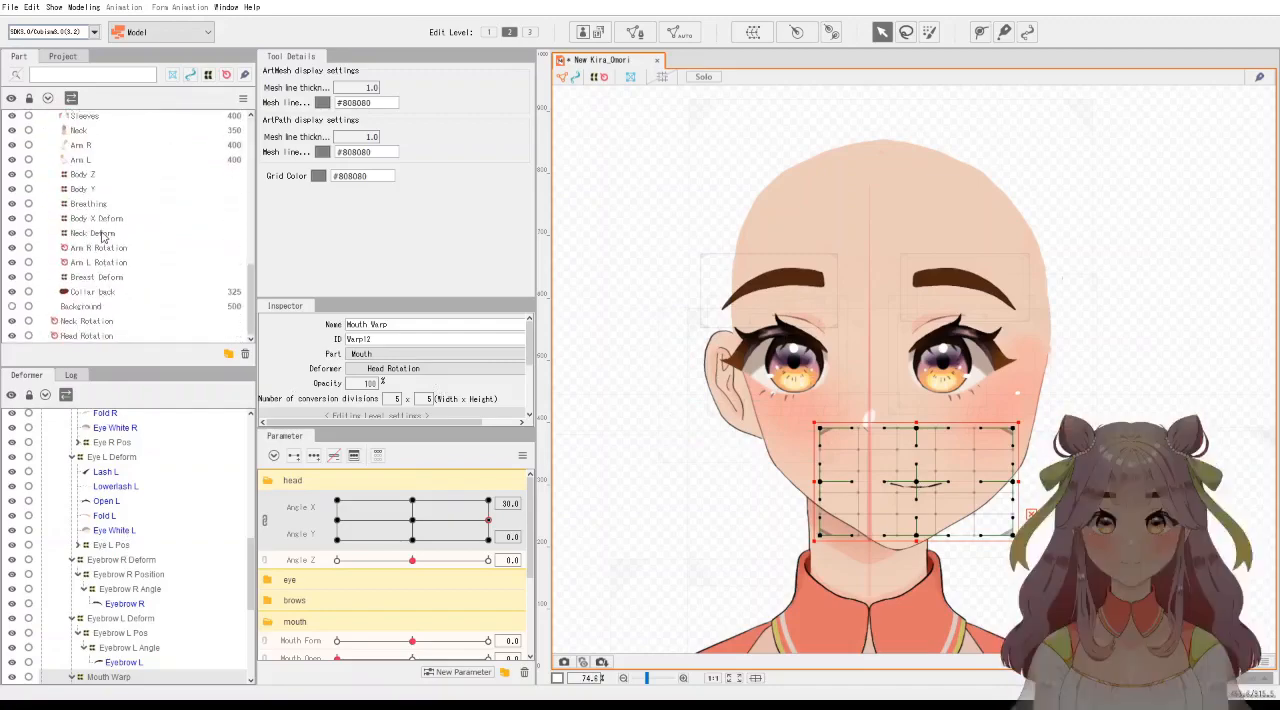
{"action": "scroll", "coordinate": [75, 543], "scroll_direction": "up", "scroll_amount": 3}
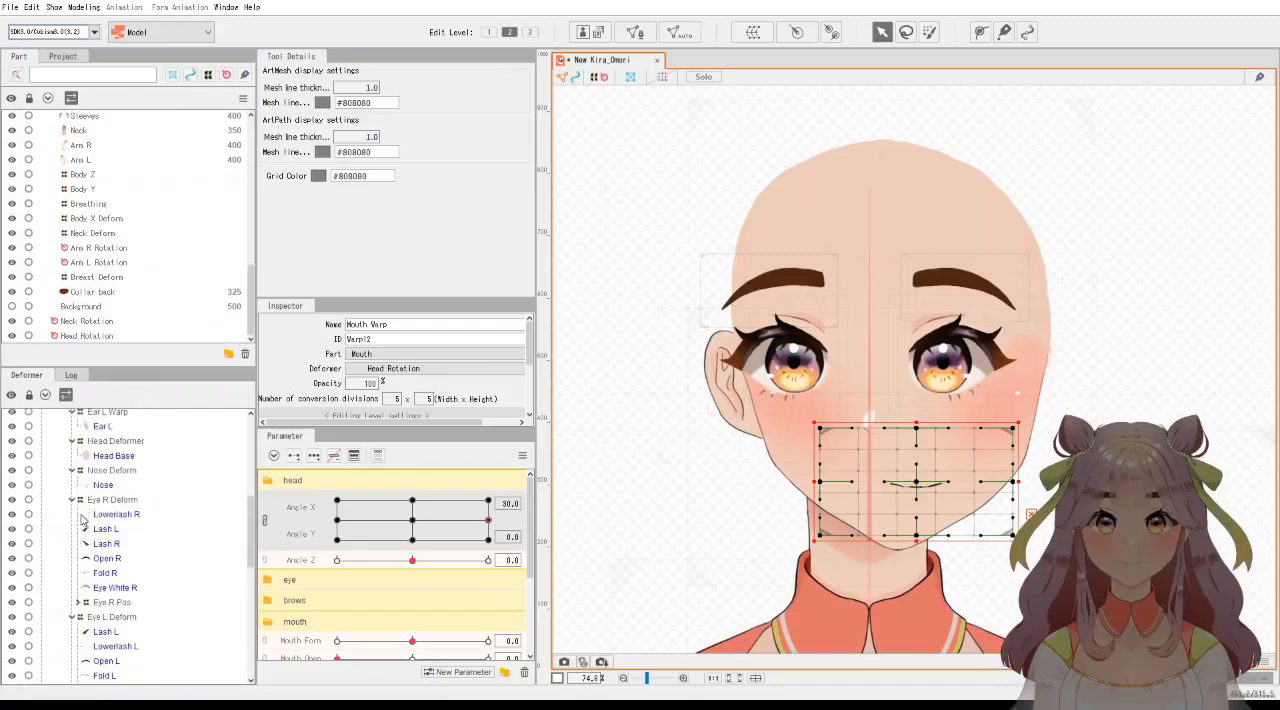
{"action": "left_click", "coordinate": [98, 471]}
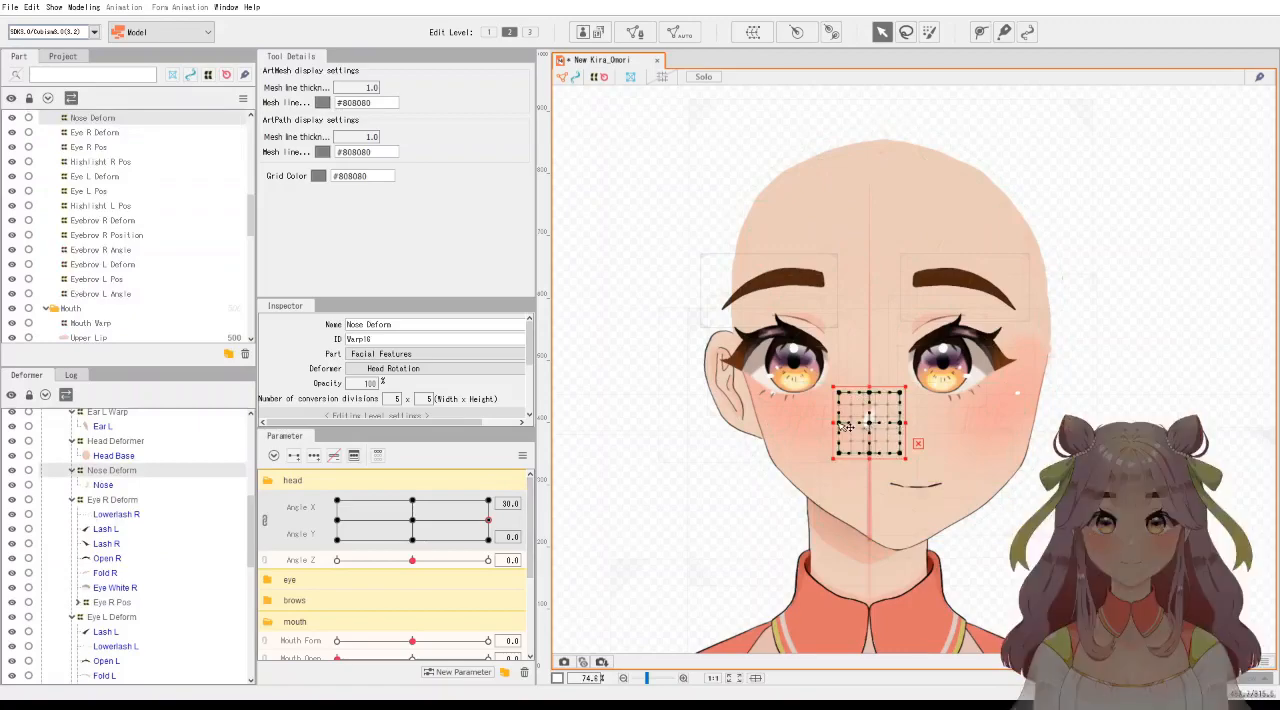
{"action": "left_click_drag", "start_coordinate": [836, 424], "coordinate": [924, 425]}
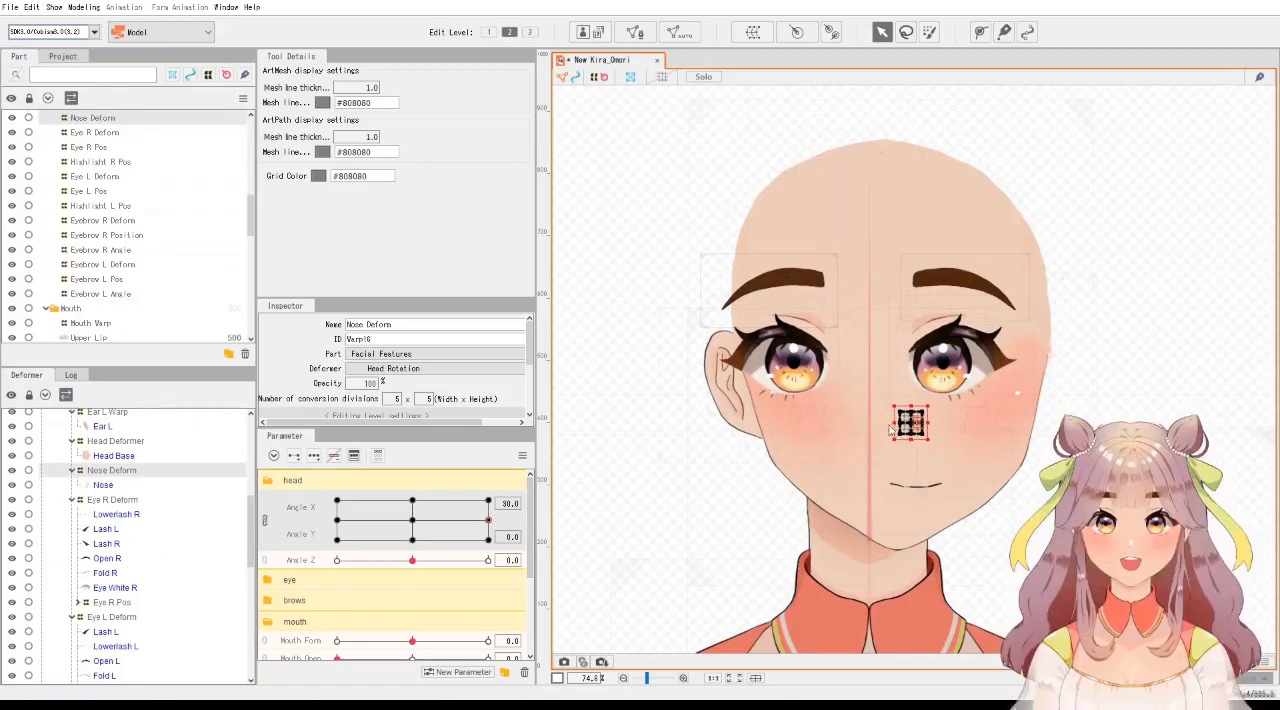
{"action": "key", "text": "ctrl+z"}
{"action": "left_click_drag", "start_coordinate": [830, 423], "coordinate": [966, 424]}
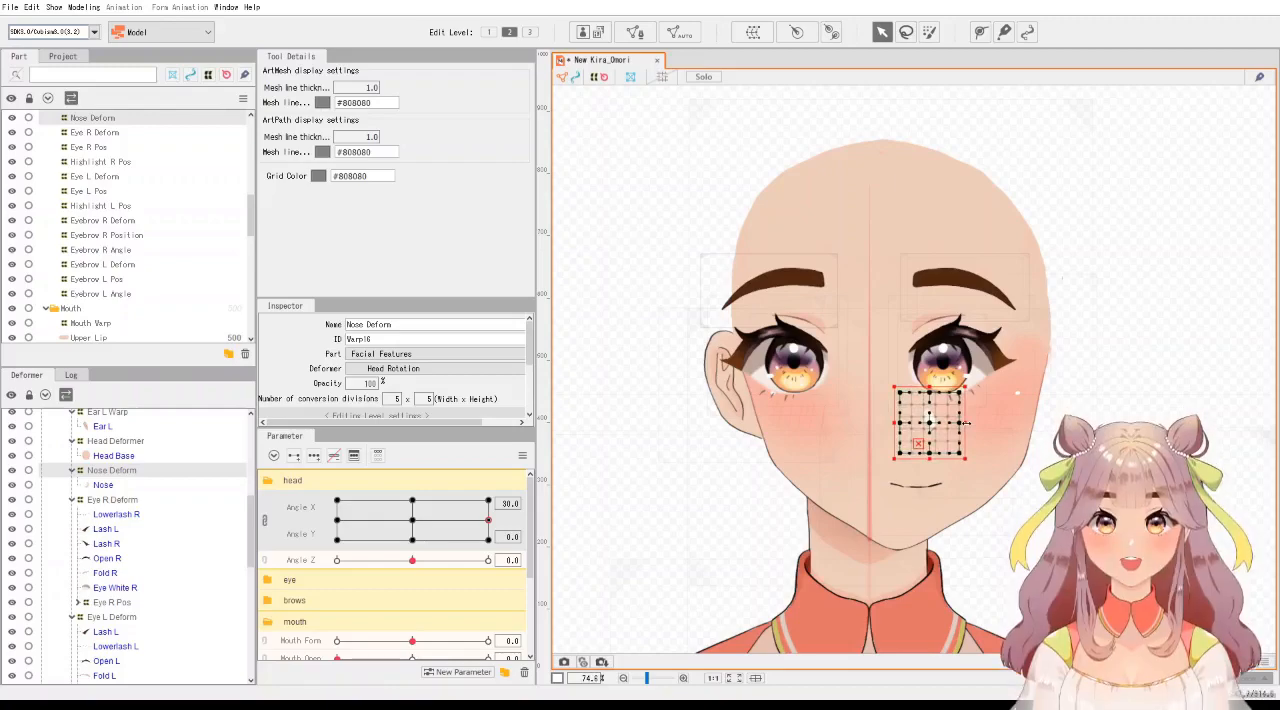
{"action": "left_click", "coordinate": [716, 481]}
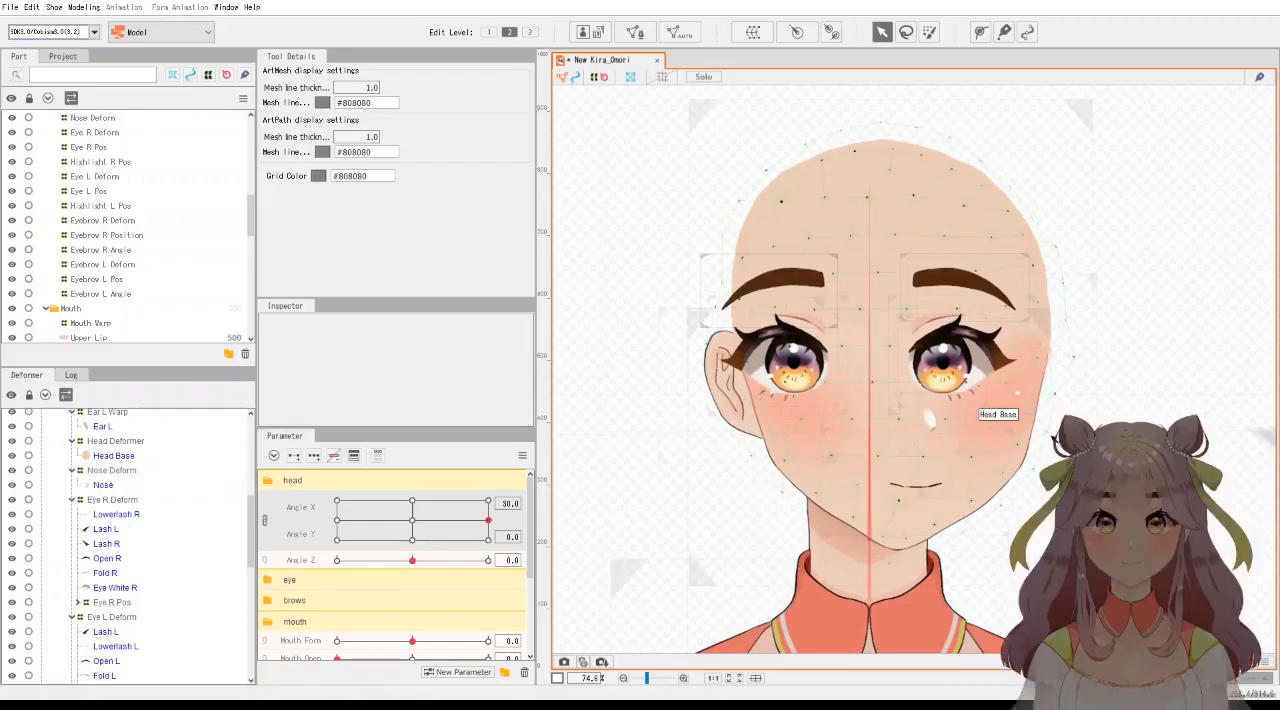
Shift the Eye R Deform to the right at Angle X 30 and narrow it from its outer edge to stay within the face.
{"action": "scroll", "coordinate": [716, 481], "scroll_direction": "up", "scroll_amount": 3}
{"action": "scroll", "coordinate": [1095, 420], "scroll_direction": "down", "scroll_amount": 3}
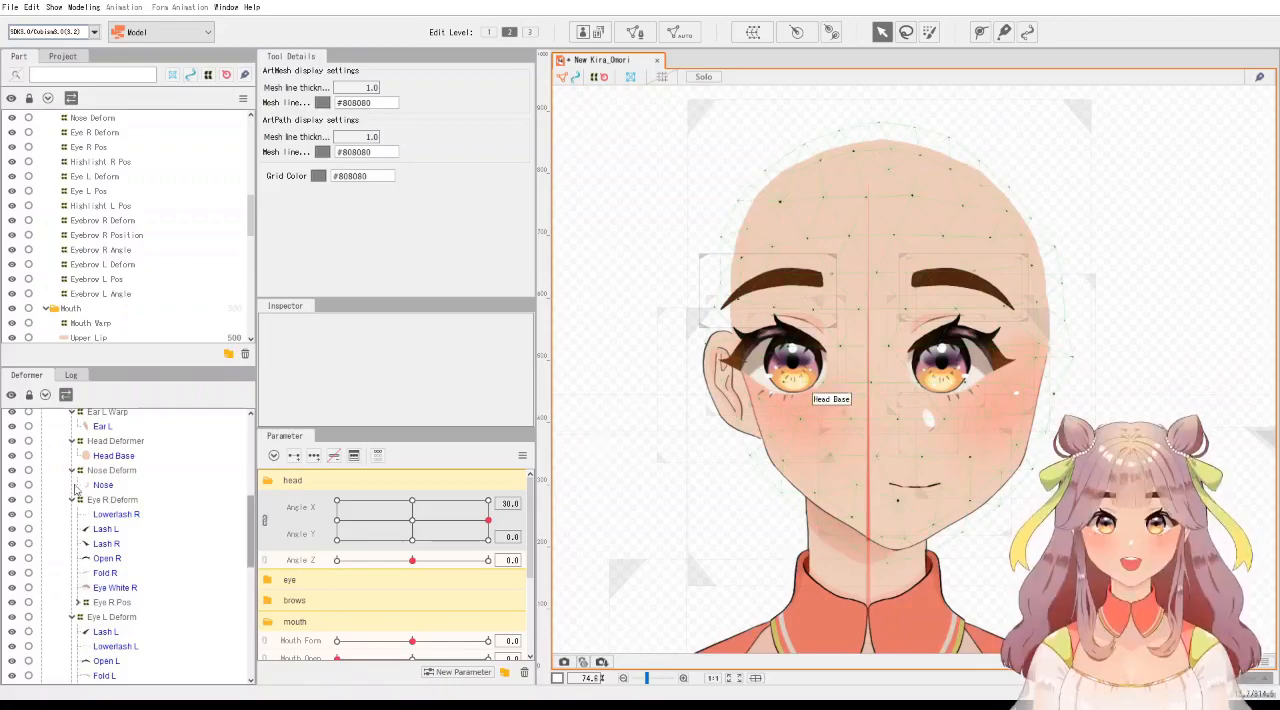
{"action": "left_click", "coordinate": [120, 500]}
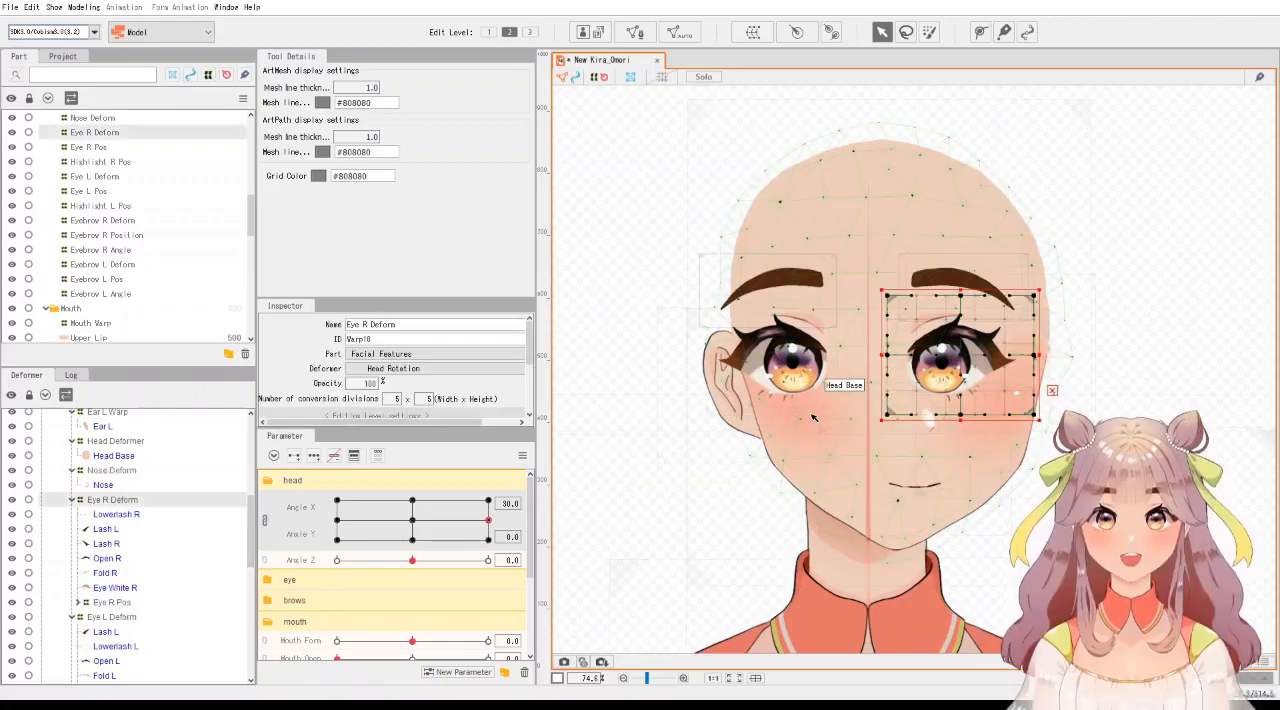
{"action": "left_click_drag", "start_coordinate": [963, 361], "coordinate": [1006, 357]}
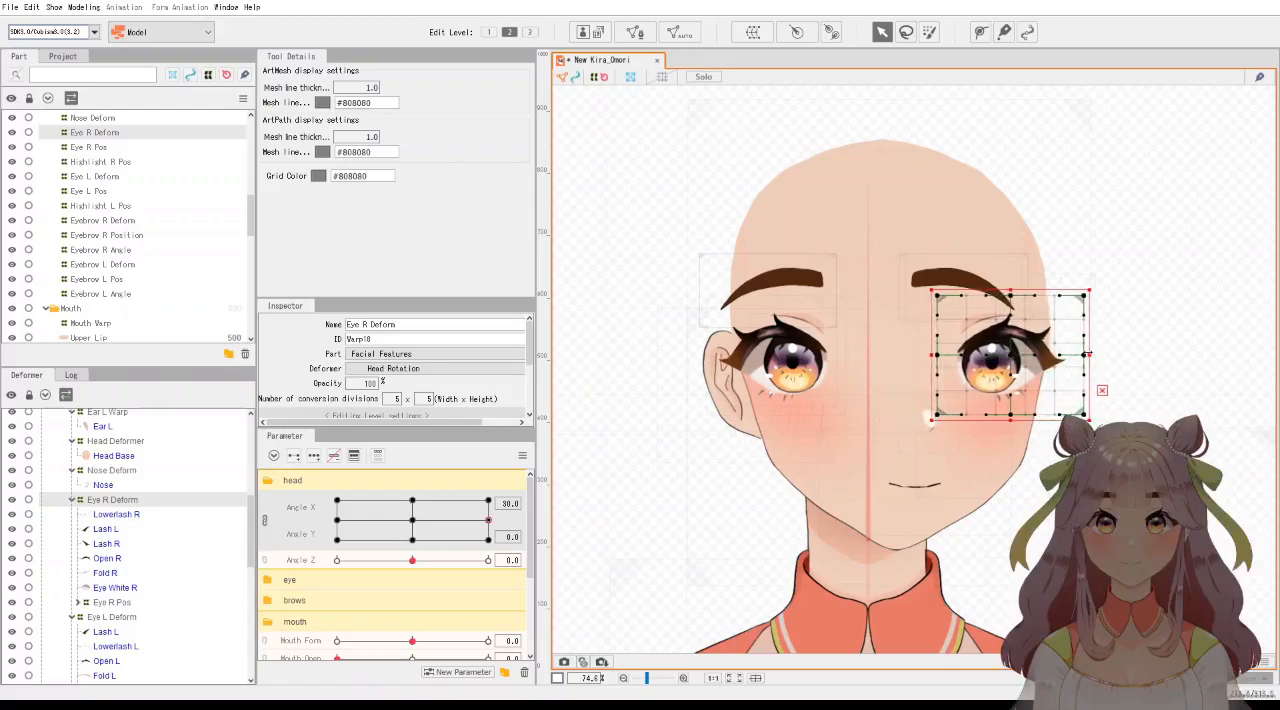
{"action": "left_click_drag", "start_coordinate": [1090, 353], "coordinate": [1072, 354]}
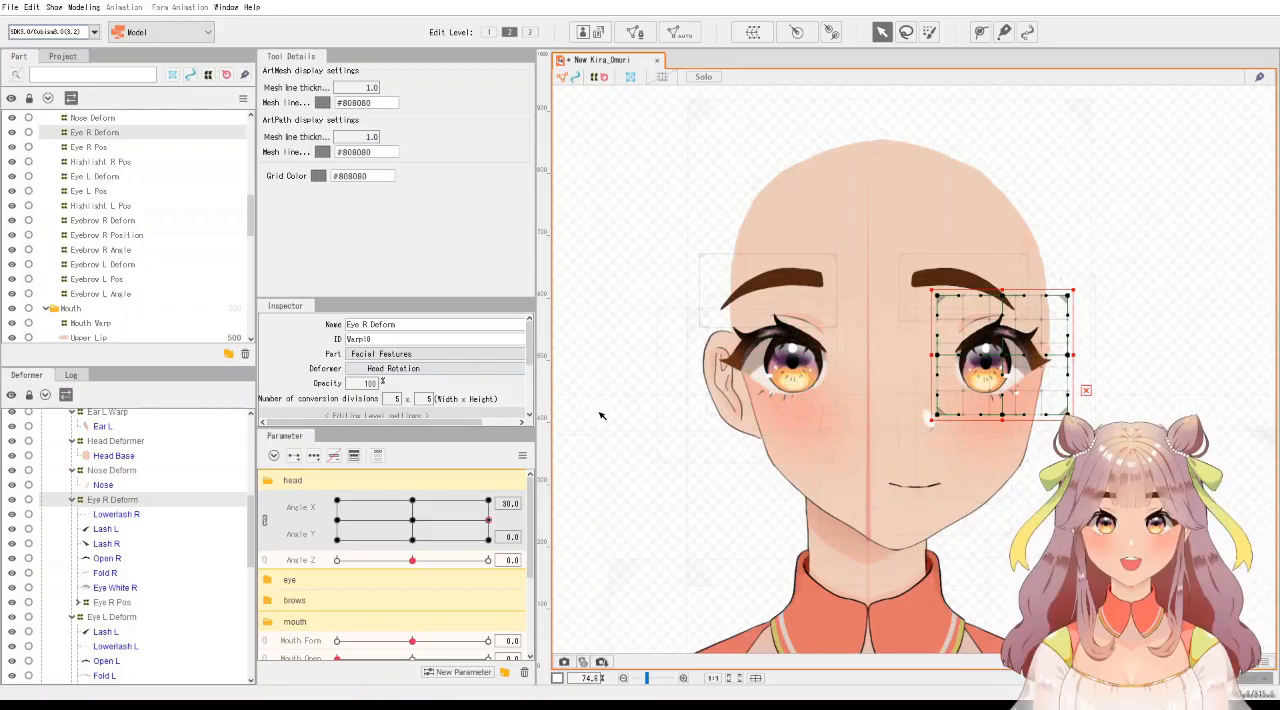
Shift the Eye L Deform to the right, toward the nose, at Angle X 30.
{"action": "left_click", "coordinate": [112, 602]}
{"action": "left_click", "coordinate": [118, 617]}
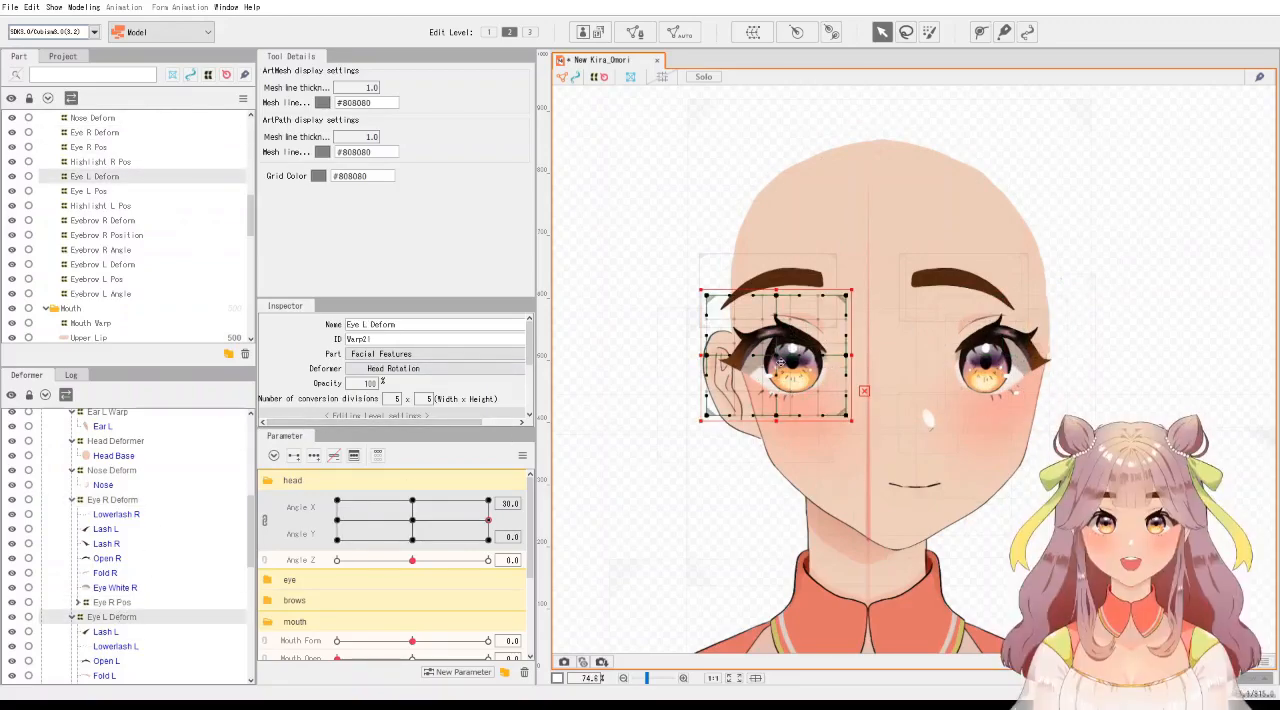
{"action": "left_click_drag", "start_coordinate": [779, 360], "coordinate": [838, 359]}
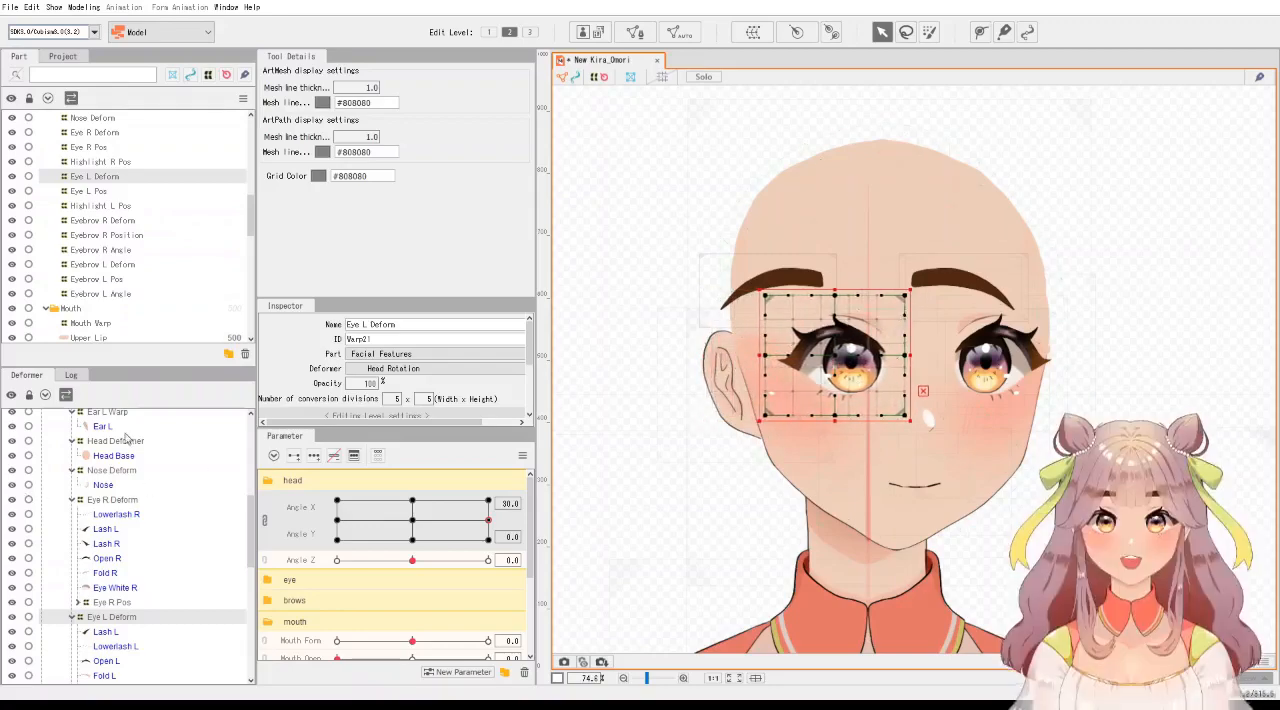
Shift the Eyebrow R Deform and Eyebrow L Deform together to the right, above the moved eyes, at Angle X 30.
{"action": "scroll", "coordinate": [132, 442], "scroll_direction": "up", "scroll_amount": 3}
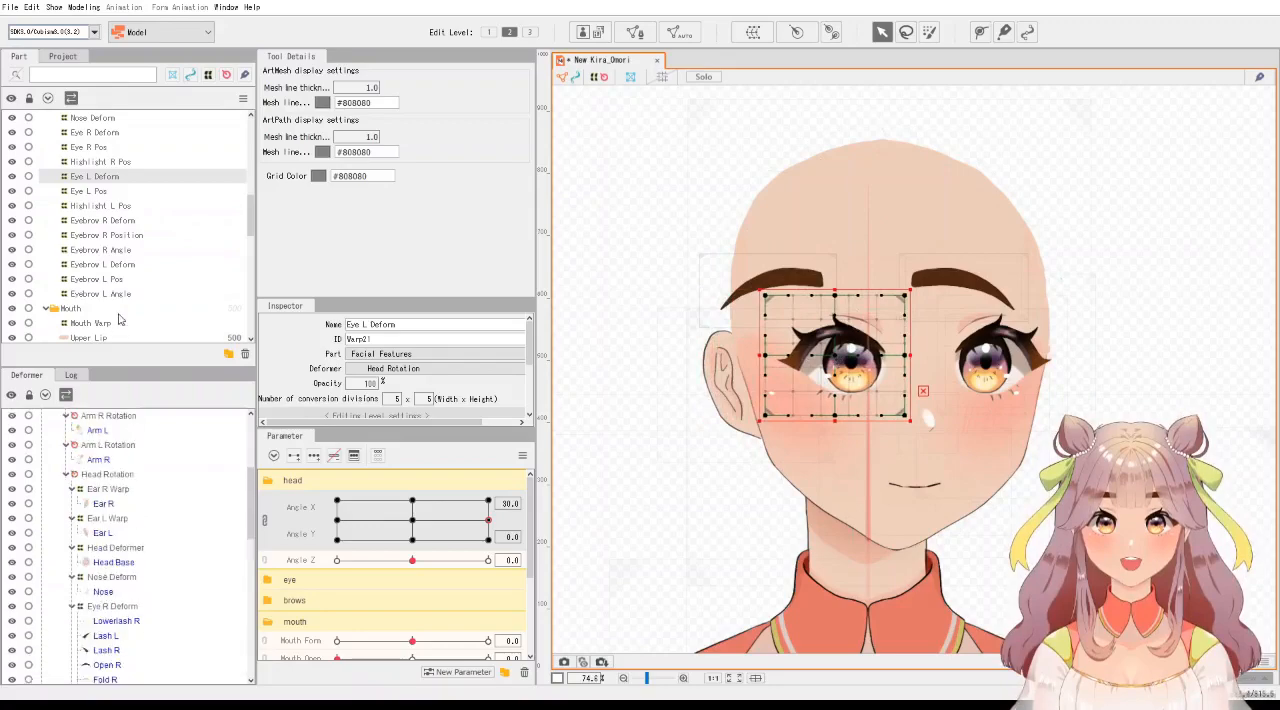
{"action": "left_click", "coordinate": [110, 279]}
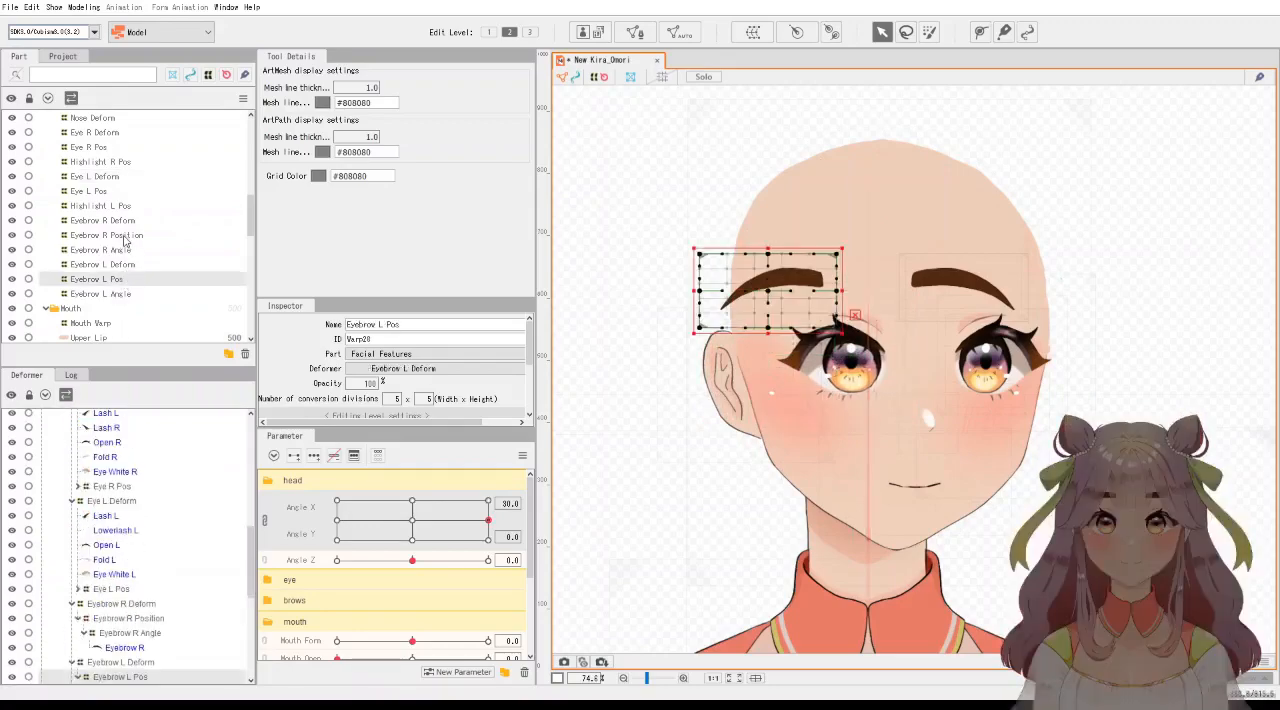
{"action": "scroll", "coordinate": [154, 510], "scroll_direction": "down", "scroll_amount": 3}
{"action": "left_click", "coordinate": [133, 557]}
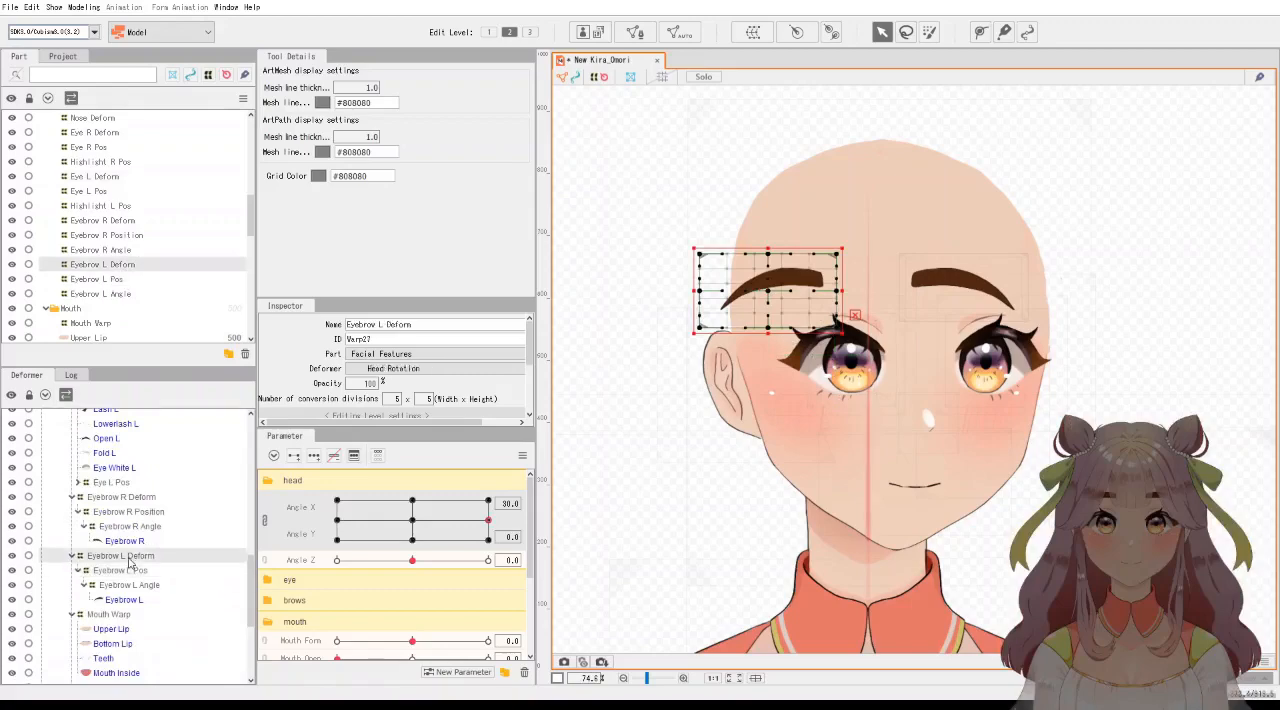
{"action": "left_click", "coordinate": [125, 498], "text": "ctrl"}
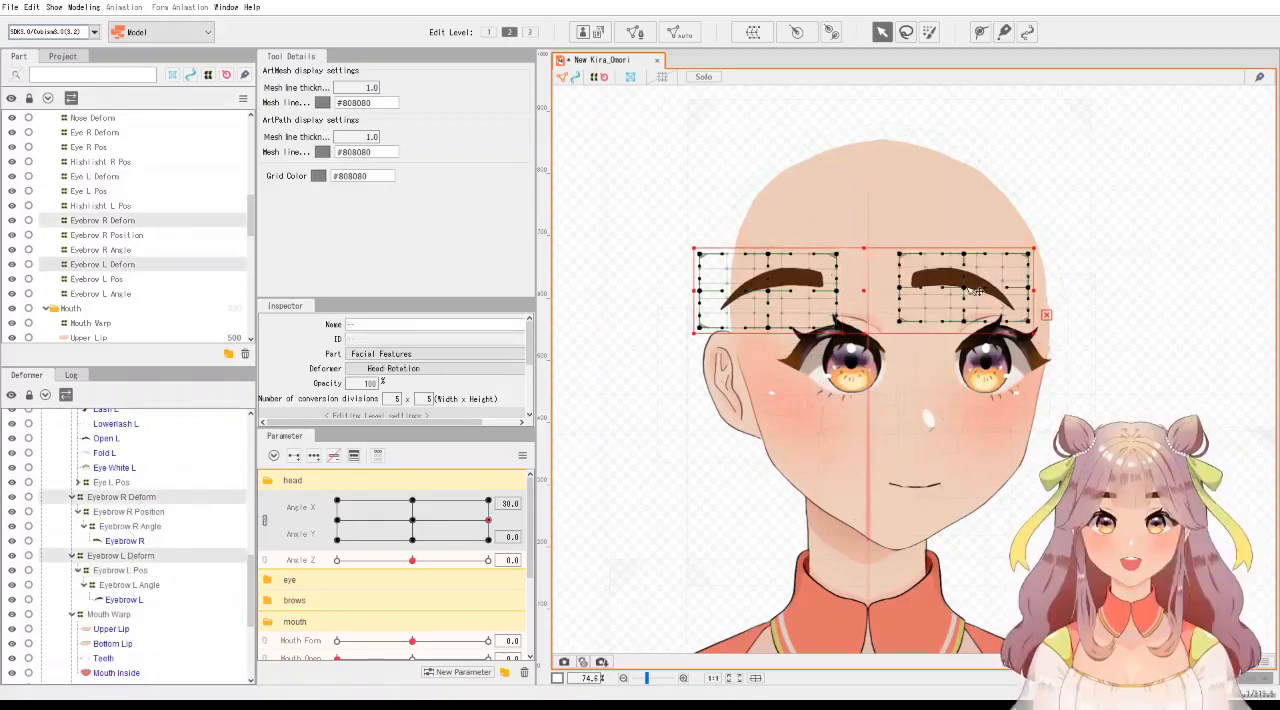
{"action": "left_click_drag", "start_coordinate": [870, 293], "coordinate": [933, 294]}
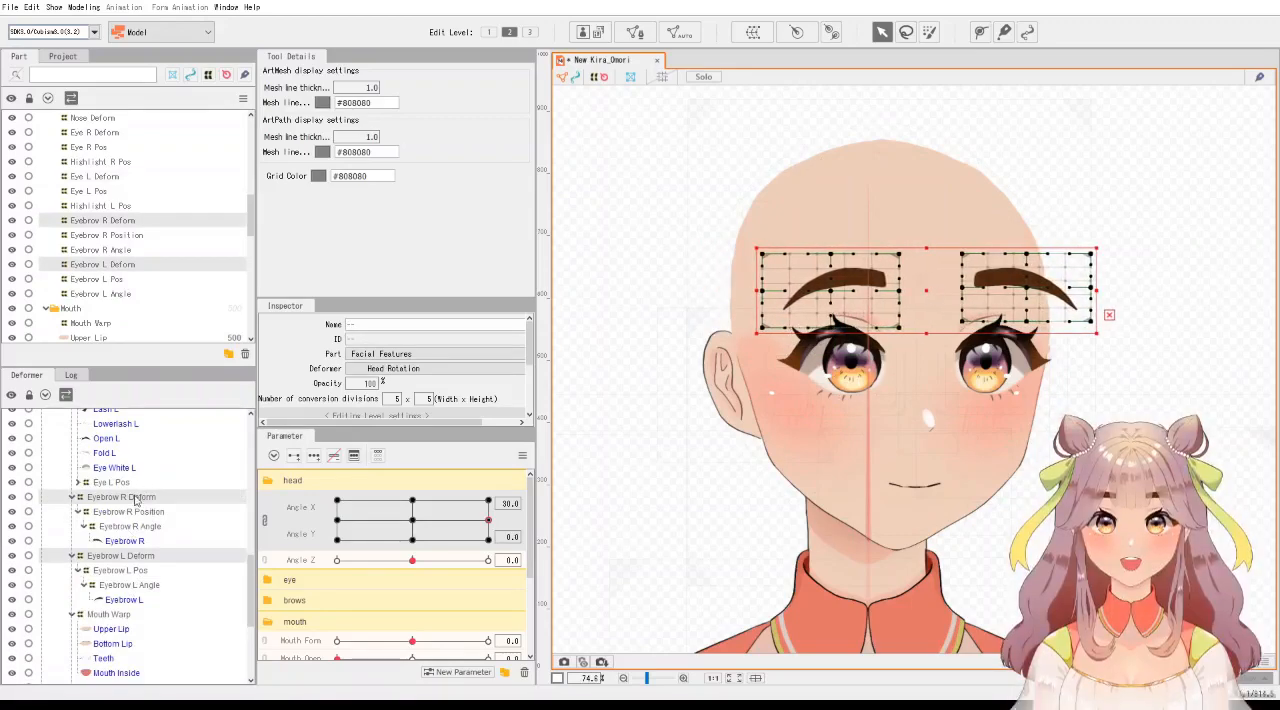
Narrow the Eyebrow R Deform from its outer edge and move it slightly left, back toward the face.
{"action": "left_click", "coordinate": [130, 497]}
{"action": "scroll", "coordinate": [1110, 310], "scroll_direction": "up", "scroll_amount": 5}
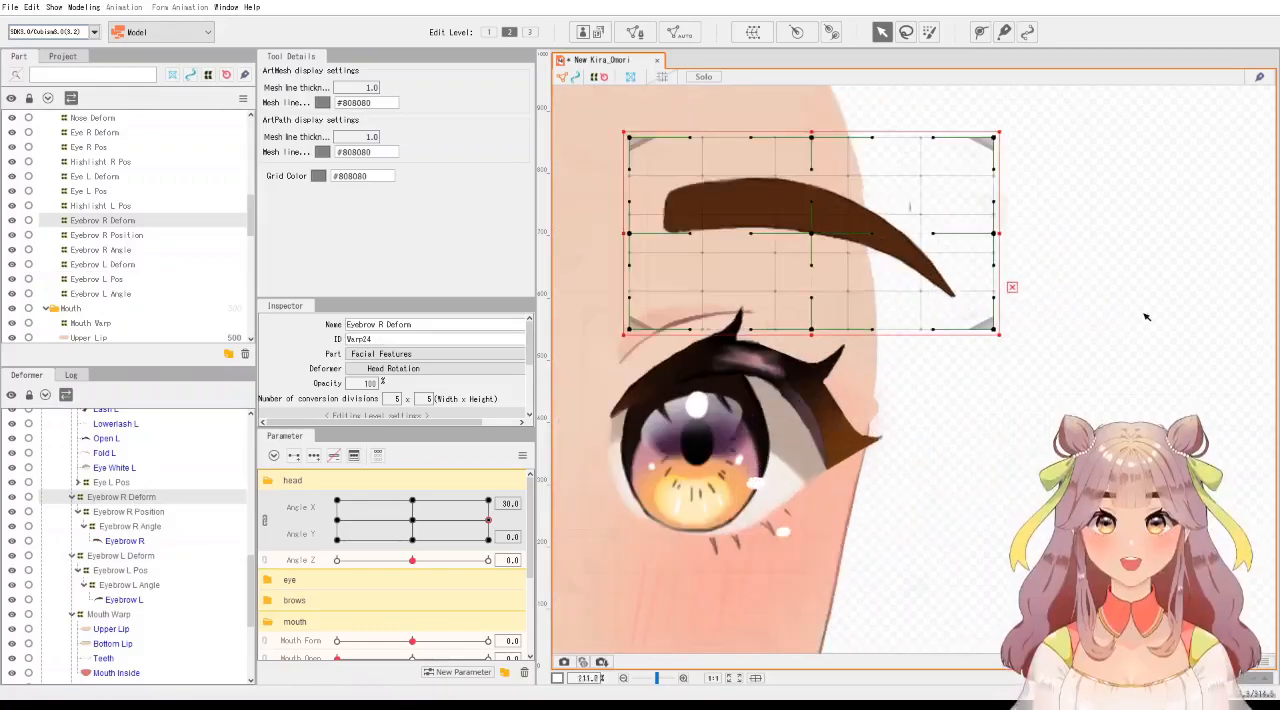
{"action": "scroll", "coordinate": [1122, 316], "scroll_direction": "down", "scroll_amount": 3}
{"action": "left_click_drag", "start_coordinate": [1068, 310], "coordinate": [1031, 318]}
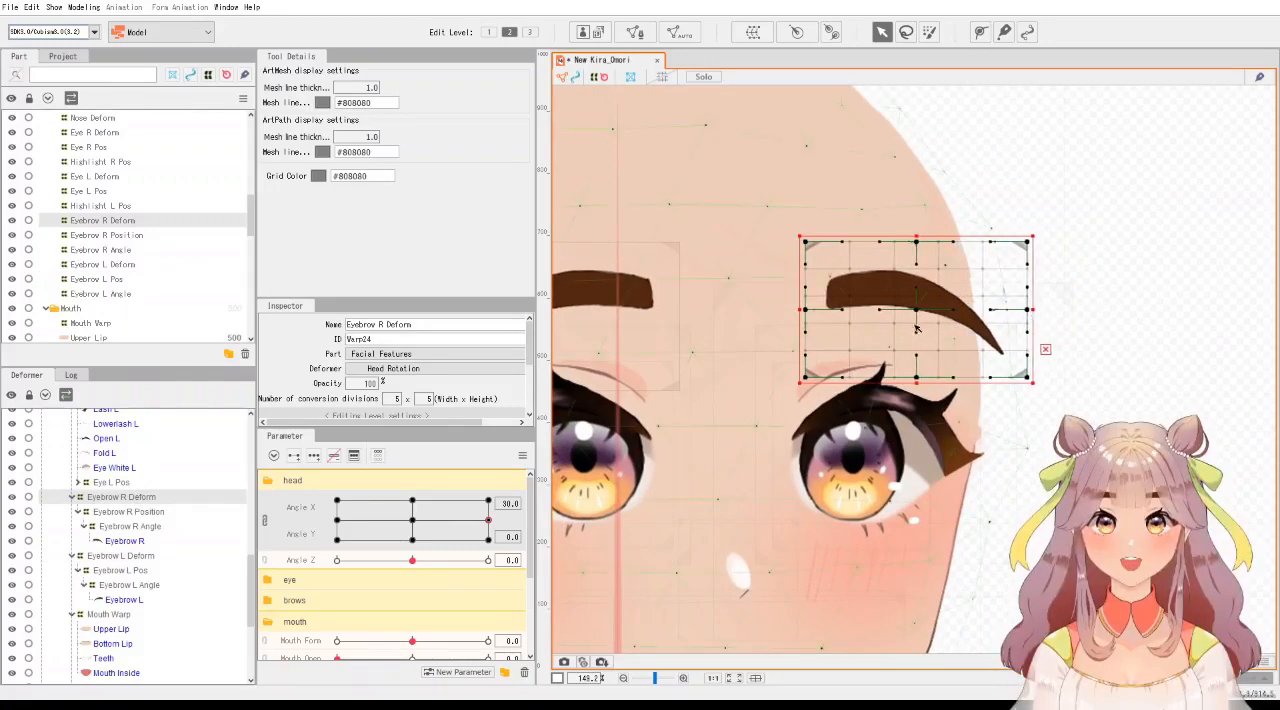
{"action": "left_click_drag", "start_coordinate": [920, 317], "coordinate": [904, 317]}
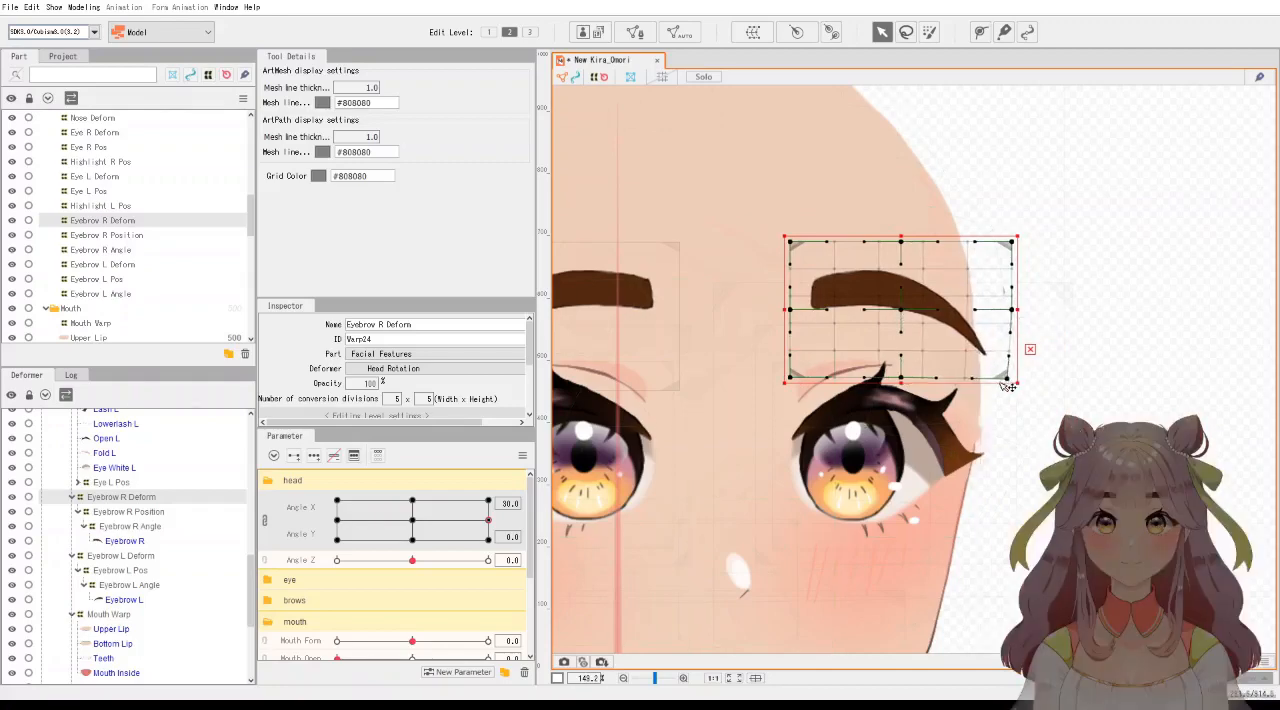
Pull the Eyebrow R Deform's lower outer corner and outer middle point down and inward, and lower its top edge slightly.
{"action": "left_click_drag", "start_coordinate": [1010, 384], "coordinate": [999, 390]}
{"action": "left_click_drag", "start_coordinate": [1012, 311], "coordinate": [1005, 317]}
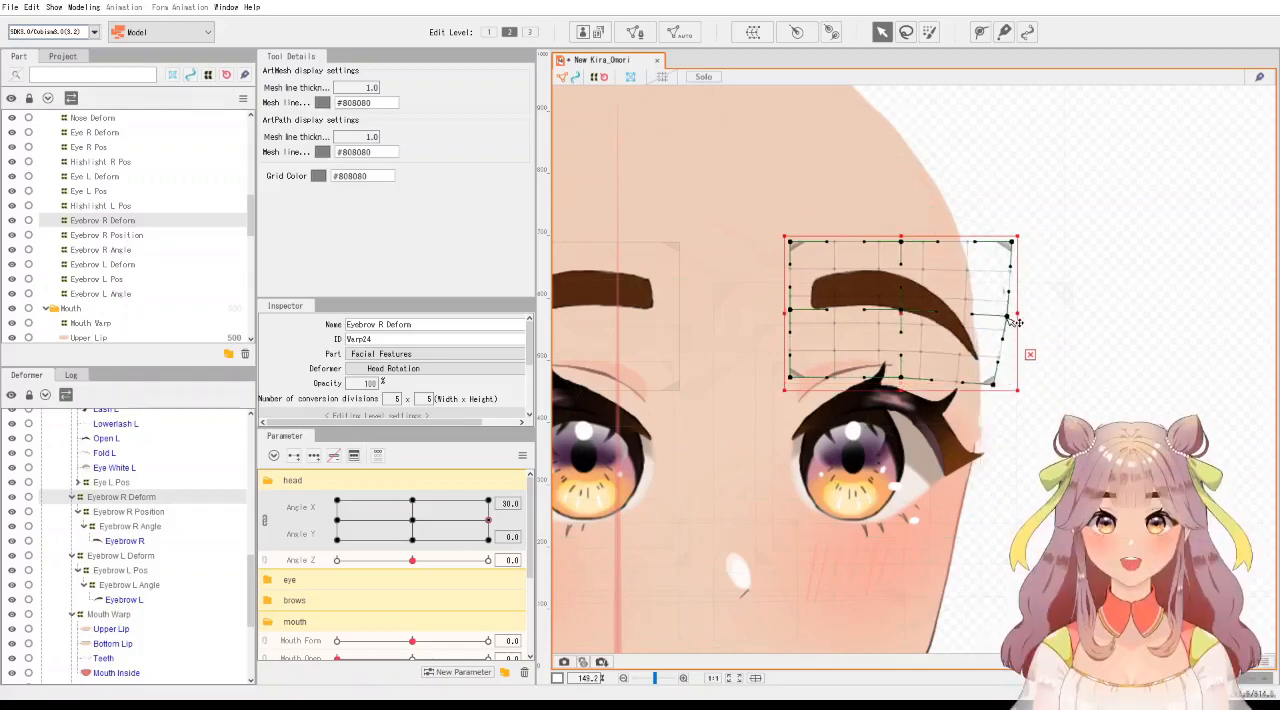
{"action": "scroll", "coordinate": [818, 408], "scroll_direction": "down", "scroll_amount": 4}
{"action": "scroll", "coordinate": [904, 370], "scroll_direction": "up", "scroll_amount": 2}
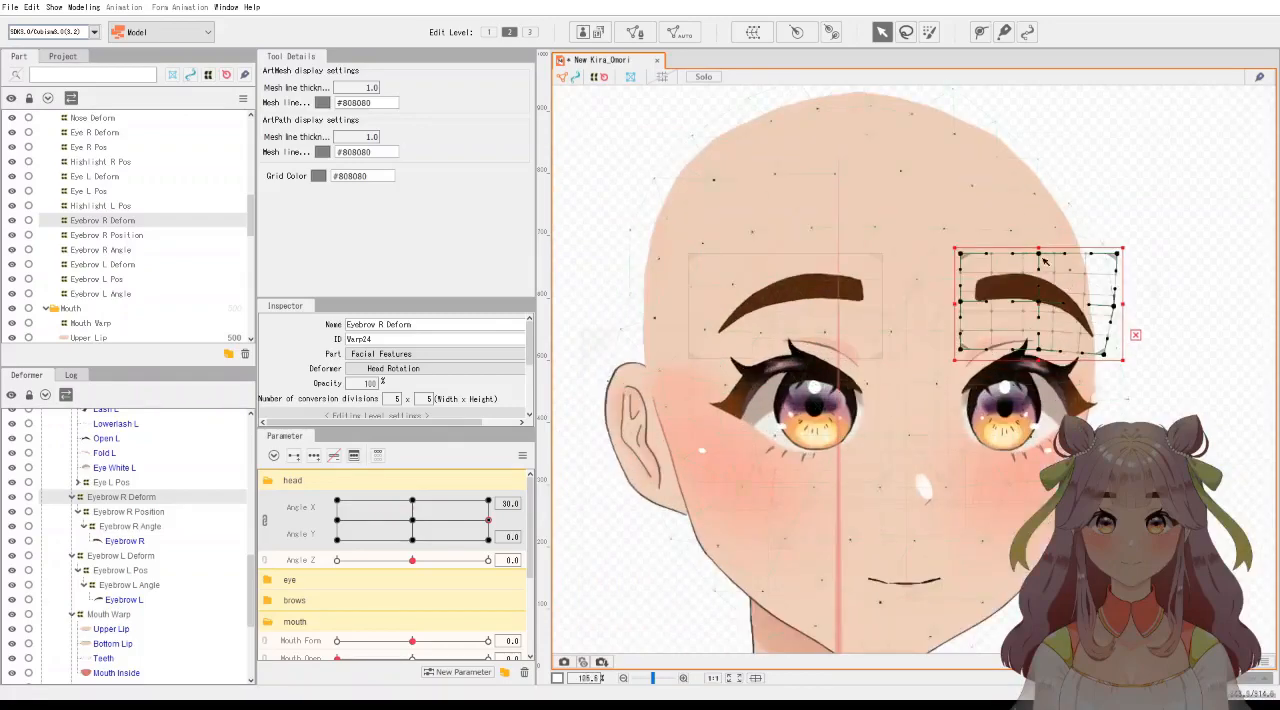
{"action": "left_click_drag", "start_coordinate": [1037, 249], "coordinate": [1038, 256]}
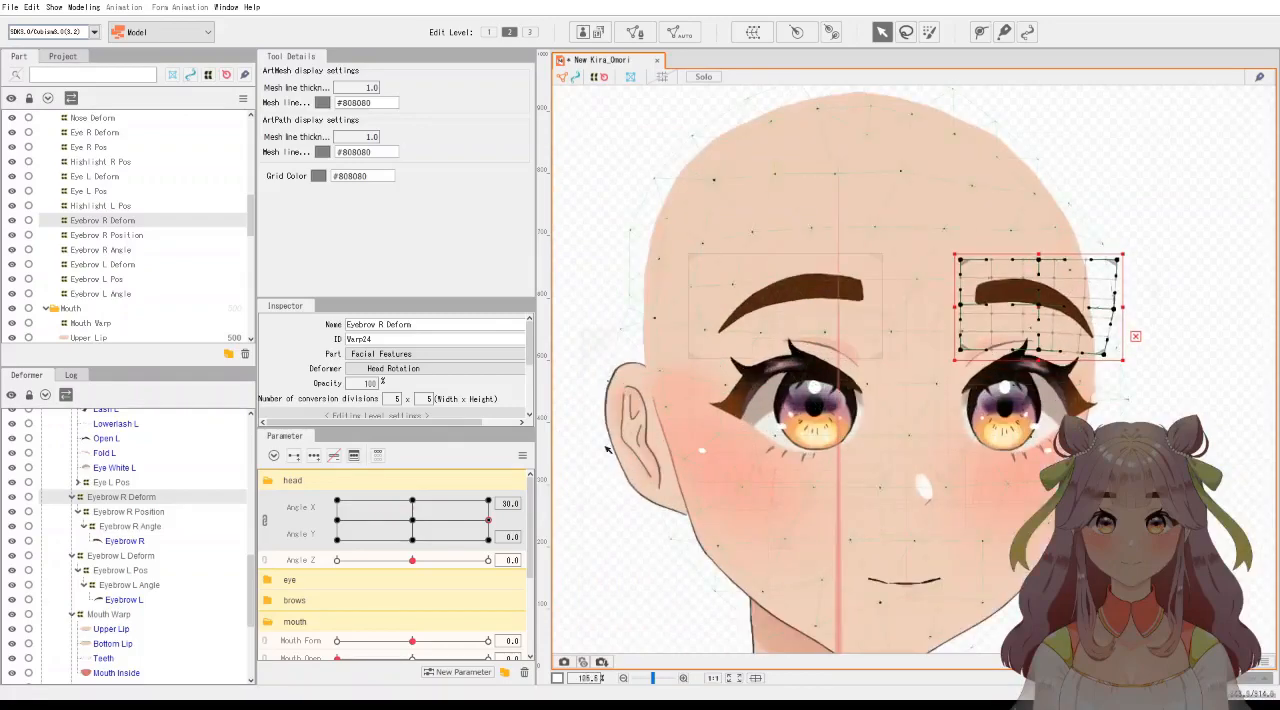
Return to the neutral head key, deselect the eyebrow deformer and preview the face while moving Angle X and Angle Y.
{"action": "left_click", "coordinate": [415, 525]}
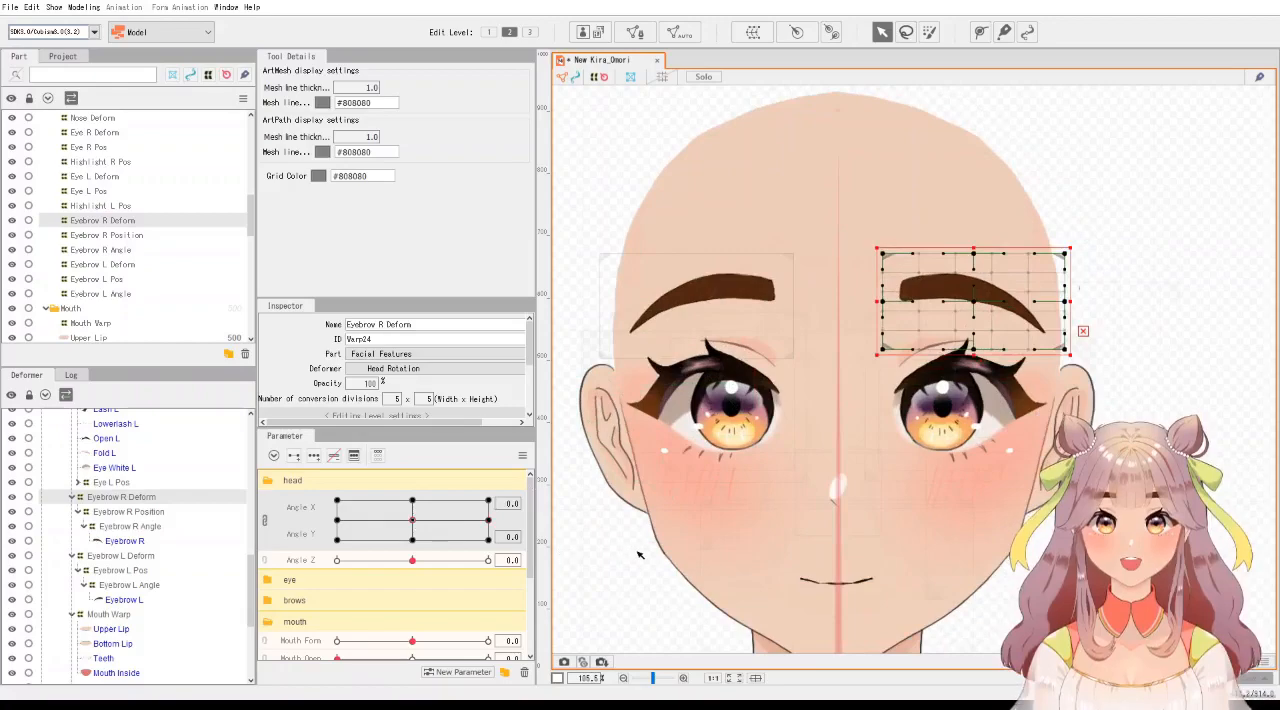
{"action": "left_click", "coordinate": [608, 550]}
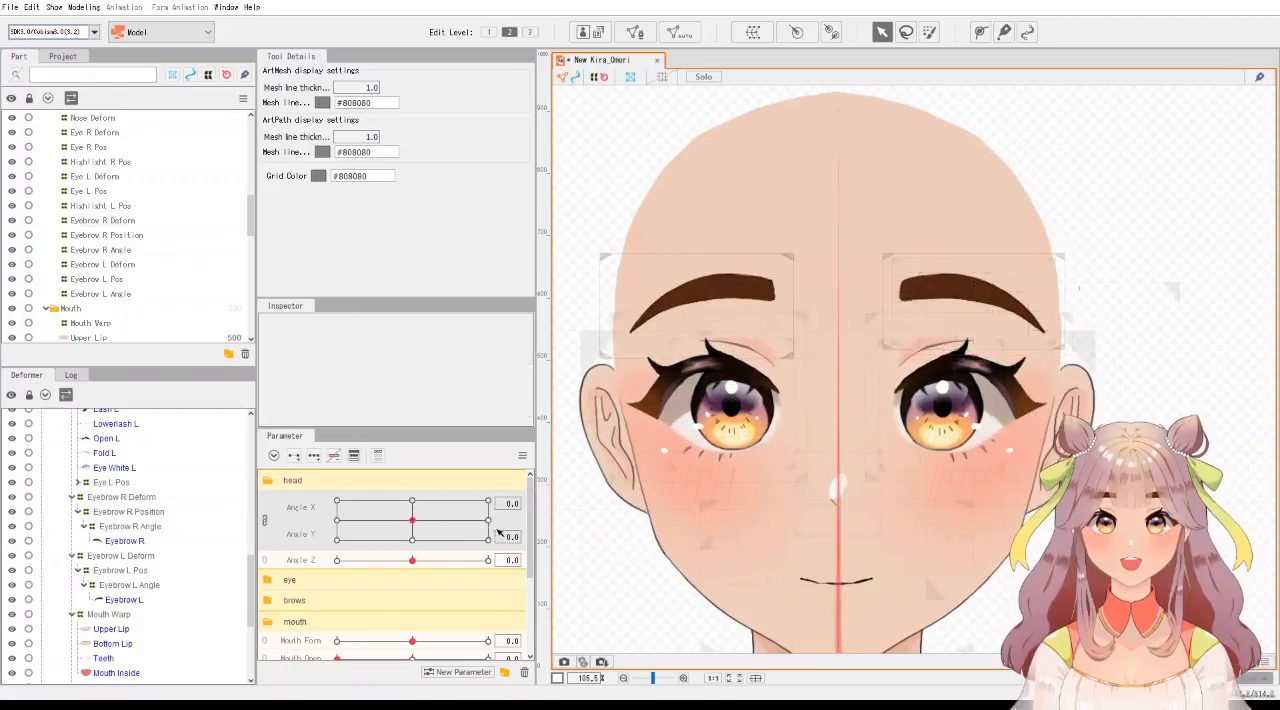
{"action": "left_click", "coordinate": [409, 522]}
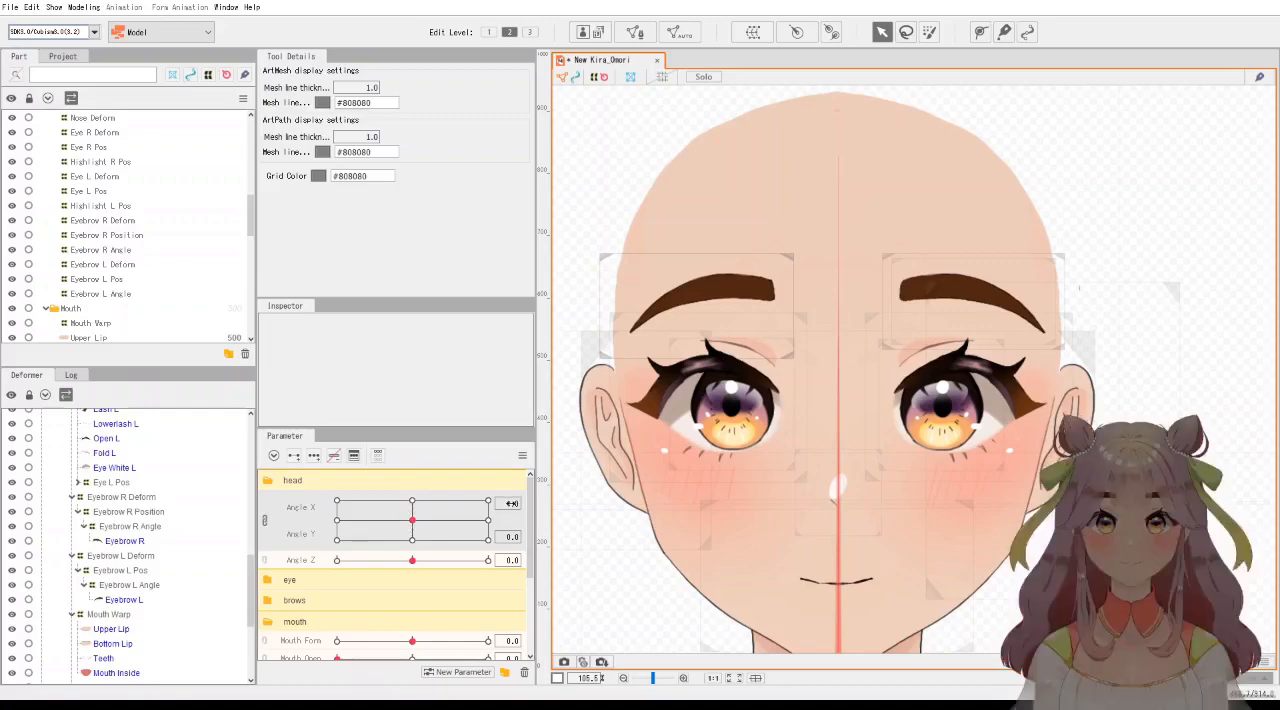
{"action": "left_click_drag", "start_coordinate": [412, 520], "coordinate": [488, 520]}
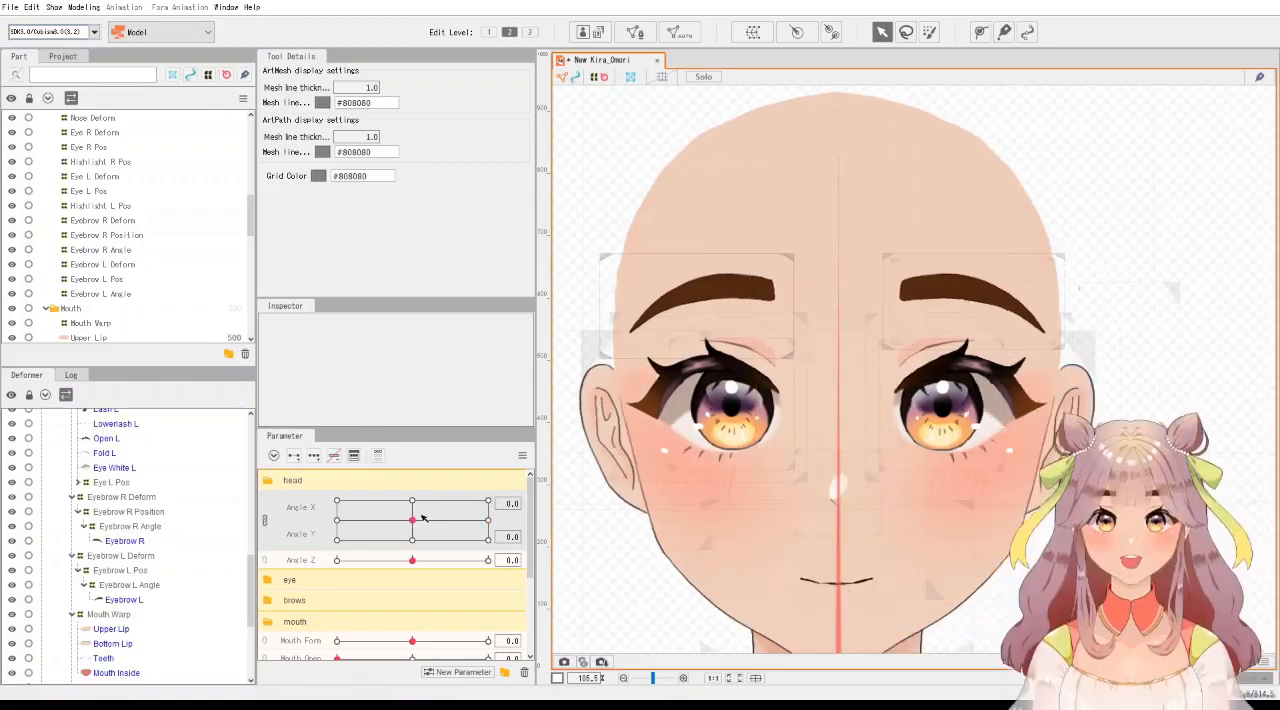
Show the hidden Hair part over the head again.
{"action": "scroll", "coordinate": [811, 438], "scroll_direction": "down", "scroll_amount": 4}
{"action": "left_click_drag", "start_coordinate": [811, 438], "coordinate": [887, 312]}
{"action": "scroll", "coordinate": [131, 231], "scroll_direction": "up", "scroll_amount": 10}
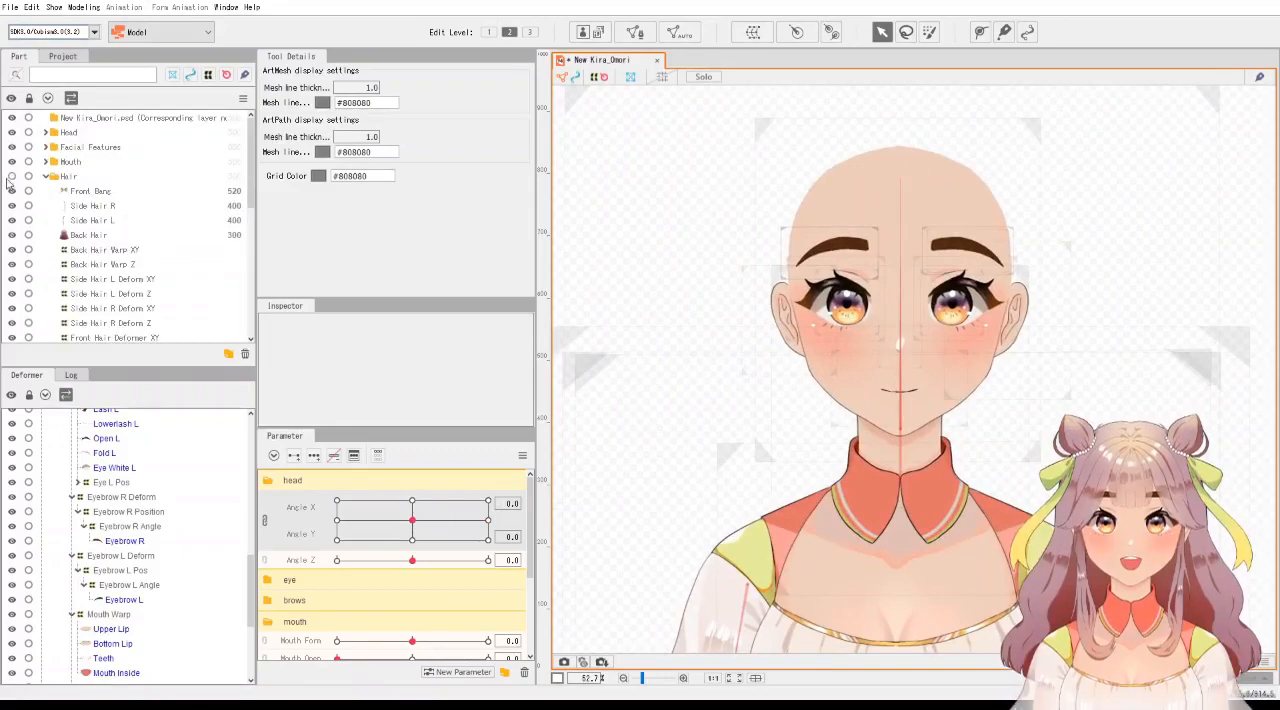
{"action": "left_click", "coordinate": [12, 177]}
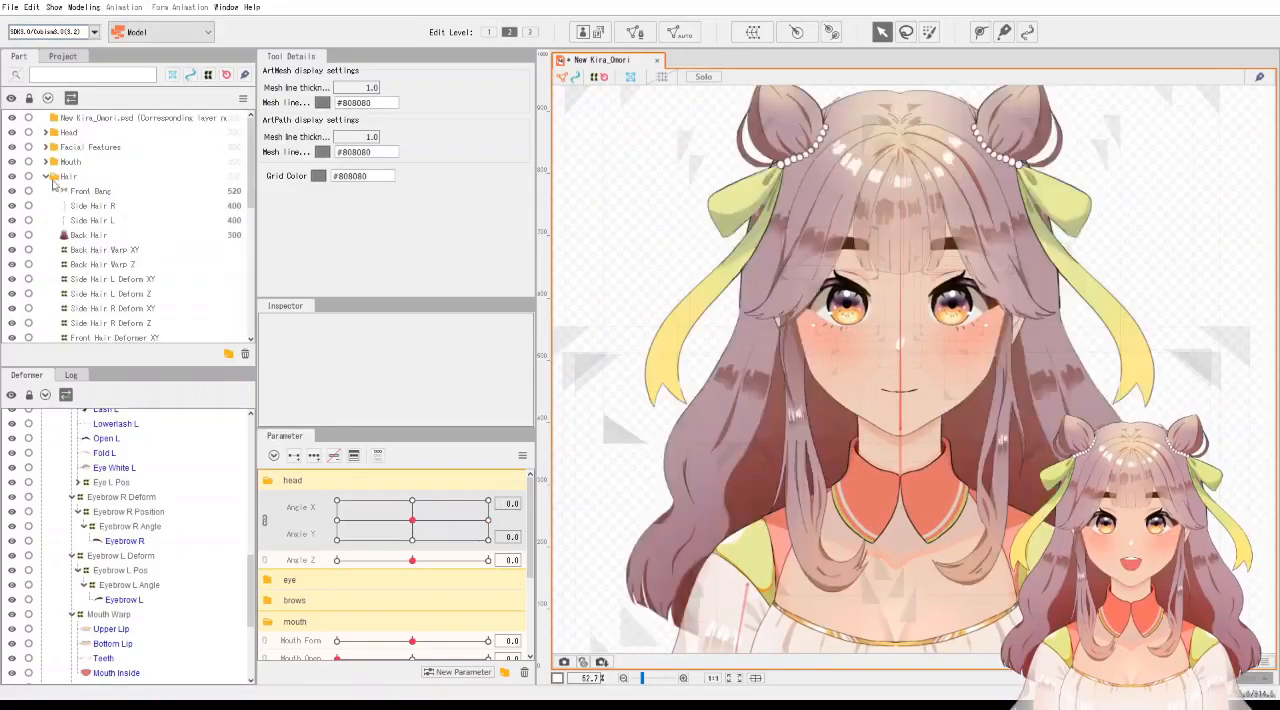
At Angle X 30, shift the Front Hair Deformer XY to the right to follow the turned face.
{"action": "left_click", "coordinate": [116, 192]}
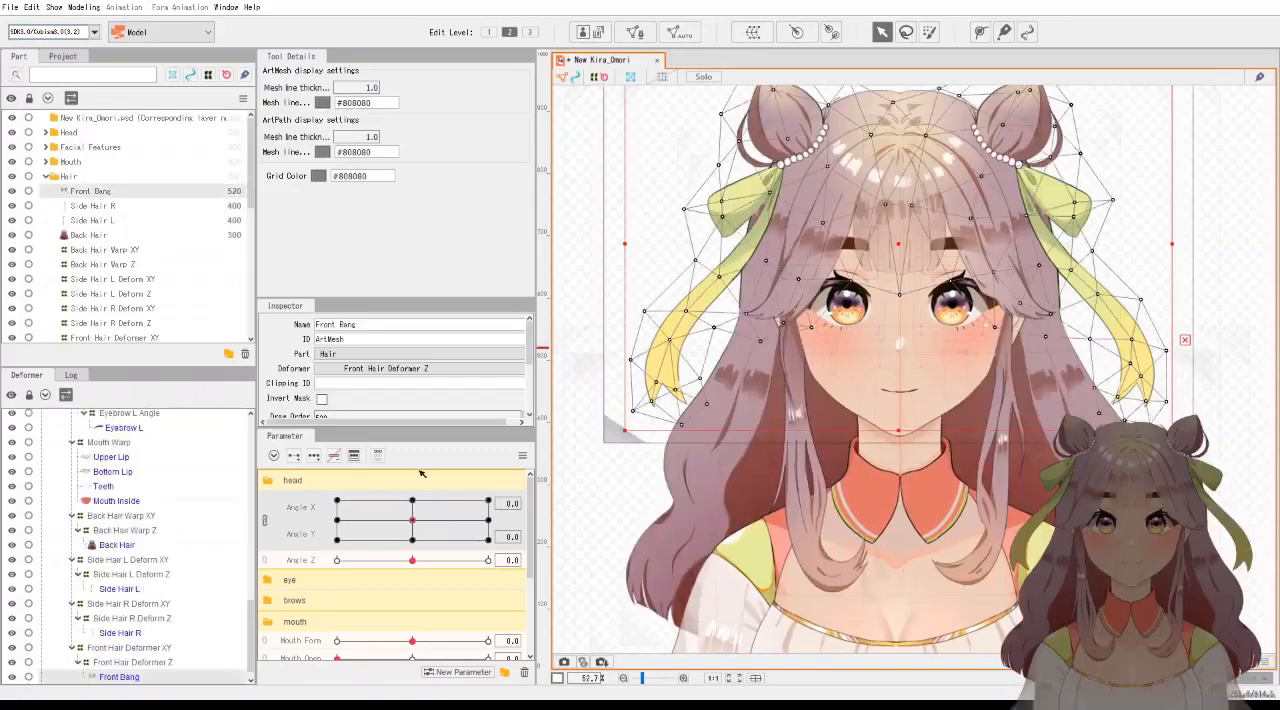
{"action": "left_click", "coordinate": [488, 522]}
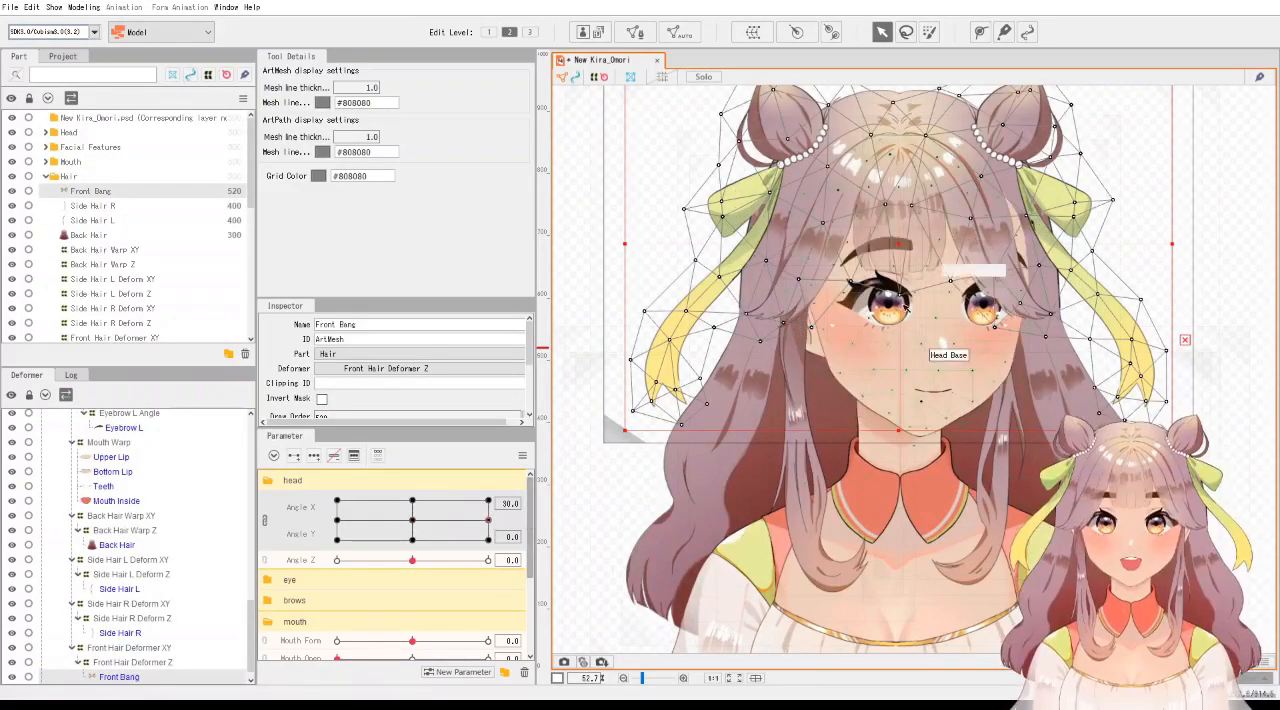
{"action": "scroll", "coordinate": [139, 484], "scroll_direction": "down", "scroll_amount": 1}
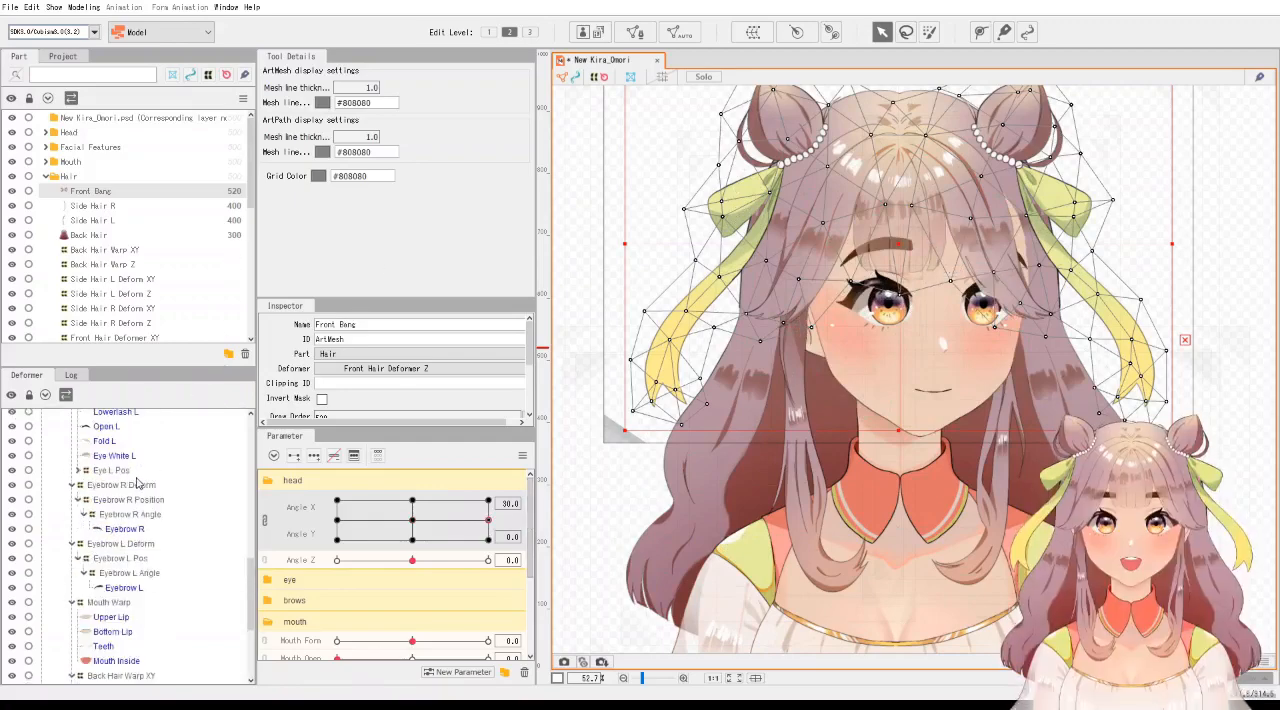
{"action": "left_click", "coordinate": [140, 634]}
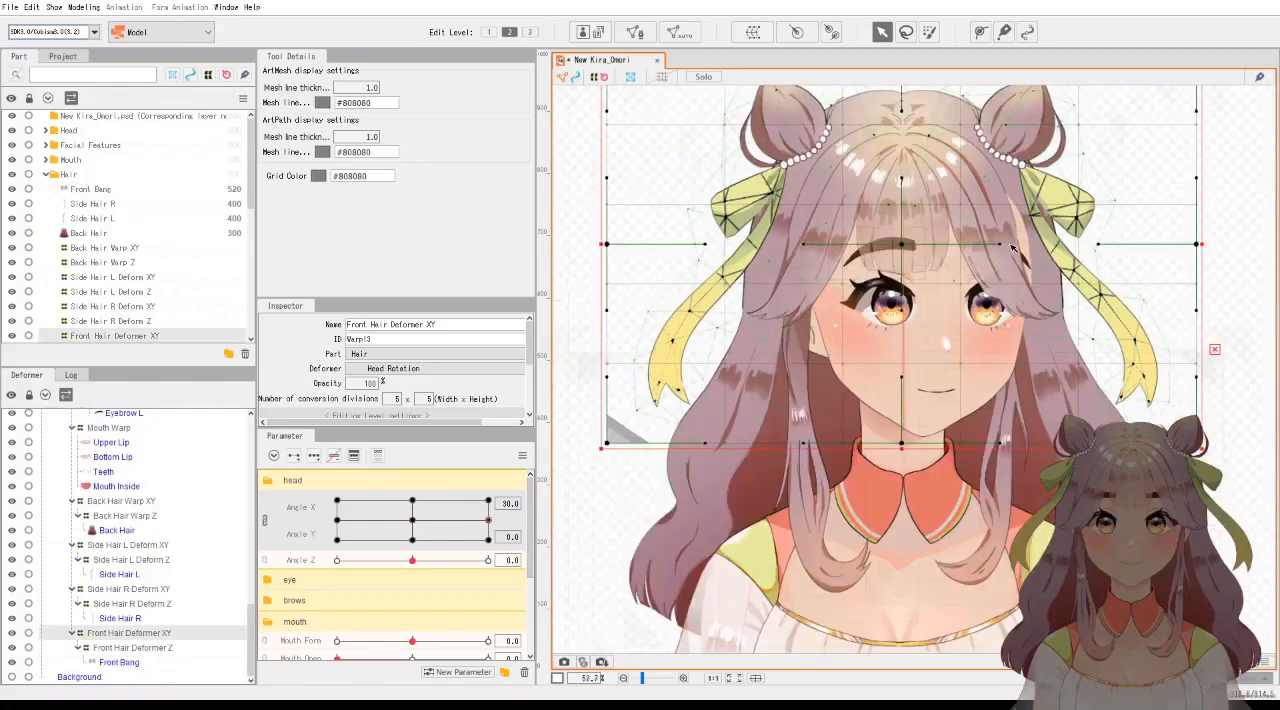
{"action": "left_click_drag", "start_coordinate": [901, 245], "coordinate": [939, 246]}
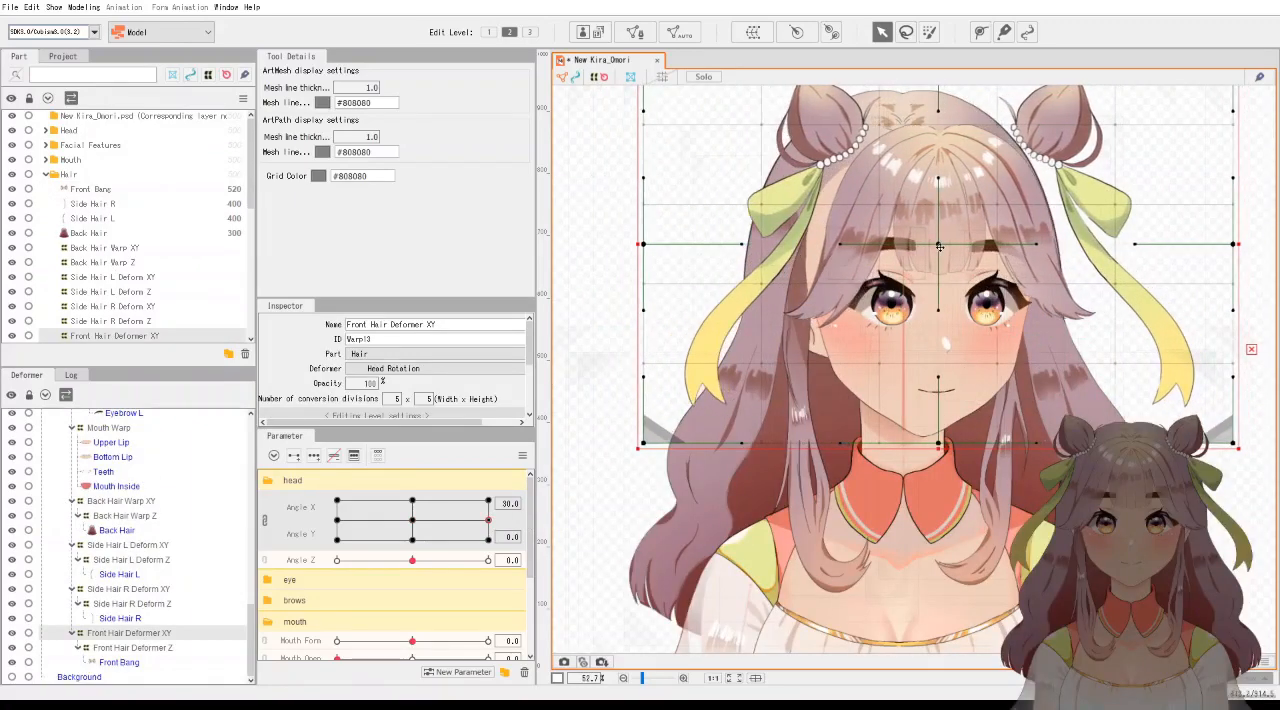
Narrow the Front Hair Deformer XY slightly from its right edge and realign it over the turned face.
{"action": "left_click_drag", "start_coordinate": [1172, 186], "coordinate": [1109, 265]}
{"action": "scroll", "coordinate": [1109, 265], "scroll_direction": "down", "scroll_amount": 2}
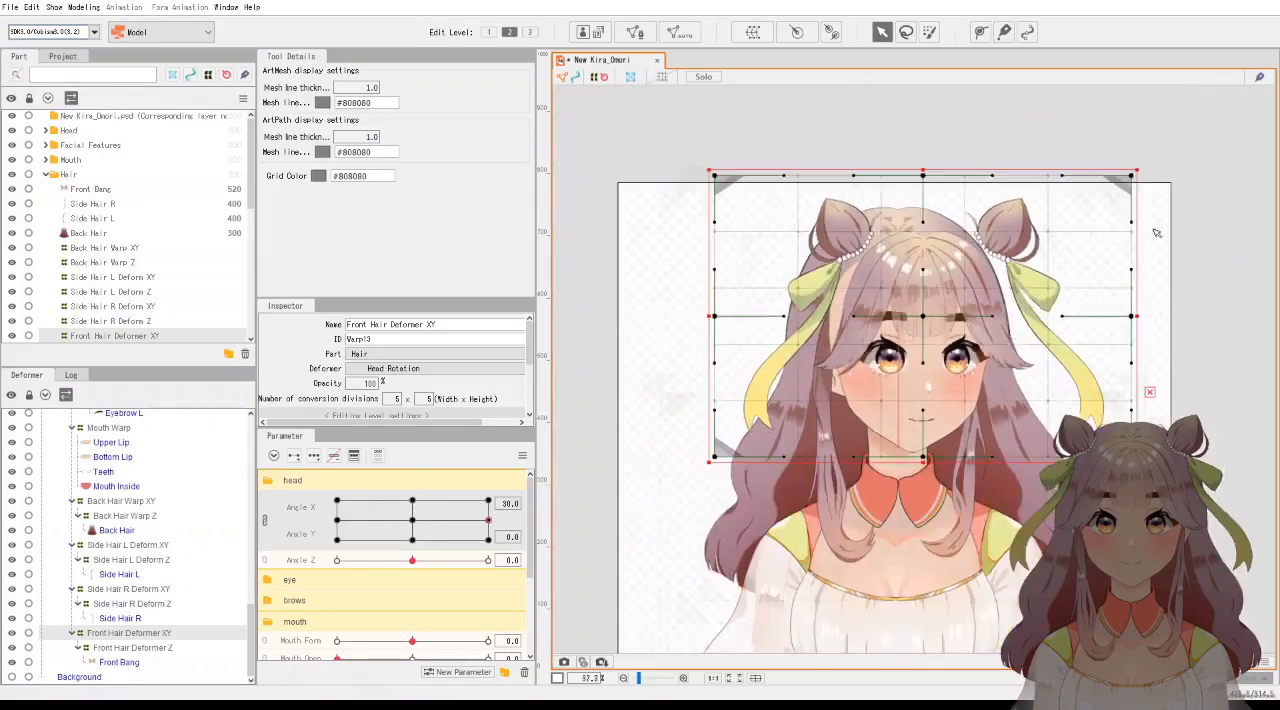
{"action": "scroll", "coordinate": [1197, 162], "scroll_direction": "up", "scroll_amount": 2}
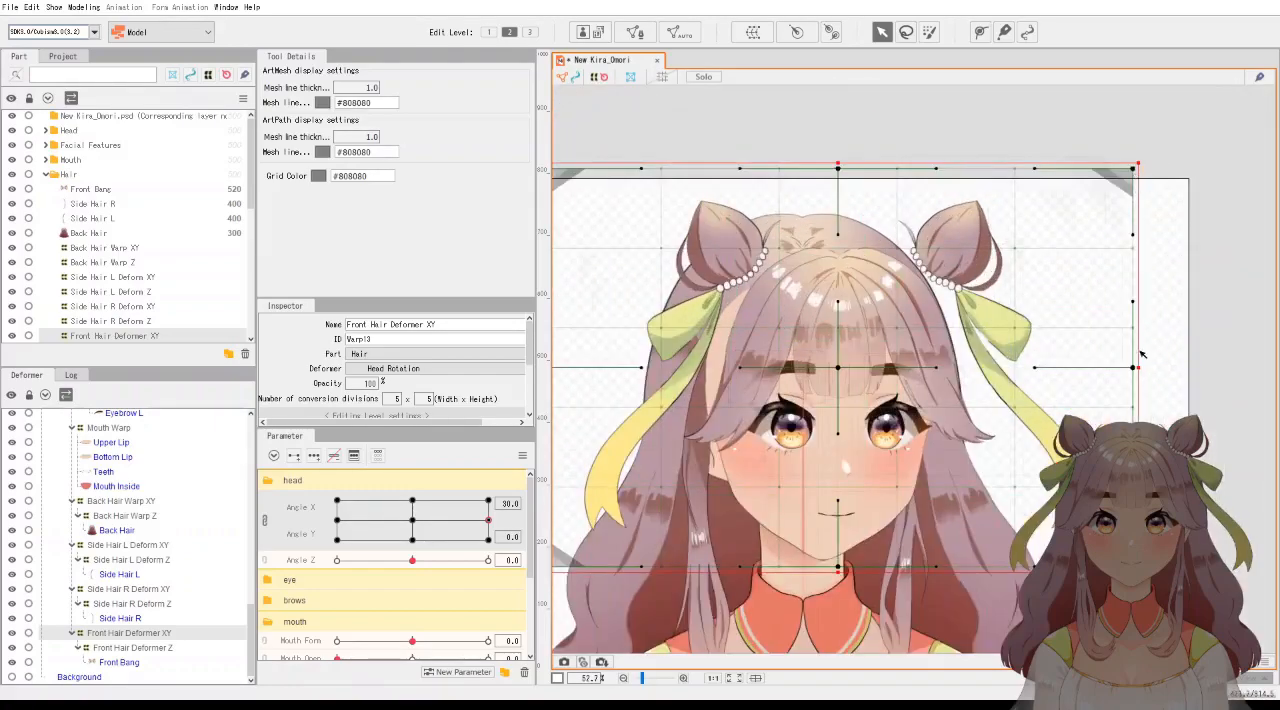
{"action": "left_click_drag", "start_coordinate": [1137, 368], "coordinate": [1118, 368]}
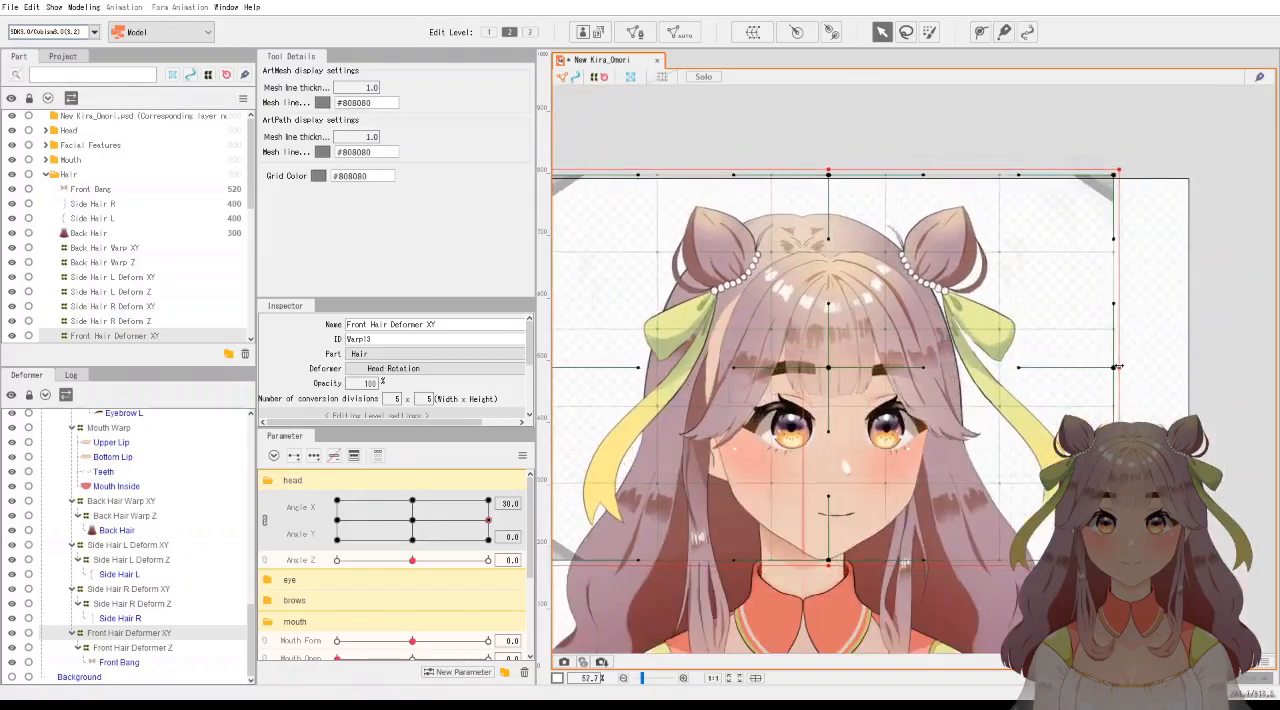
{"action": "key", "text": "ctrl+z"}
{"action": "left_click_drag", "start_coordinate": [1137, 368], "coordinate": [1107, 368]}
{"action": "left_click_drag", "start_coordinate": [827, 372], "coordinate": [839, 368]}
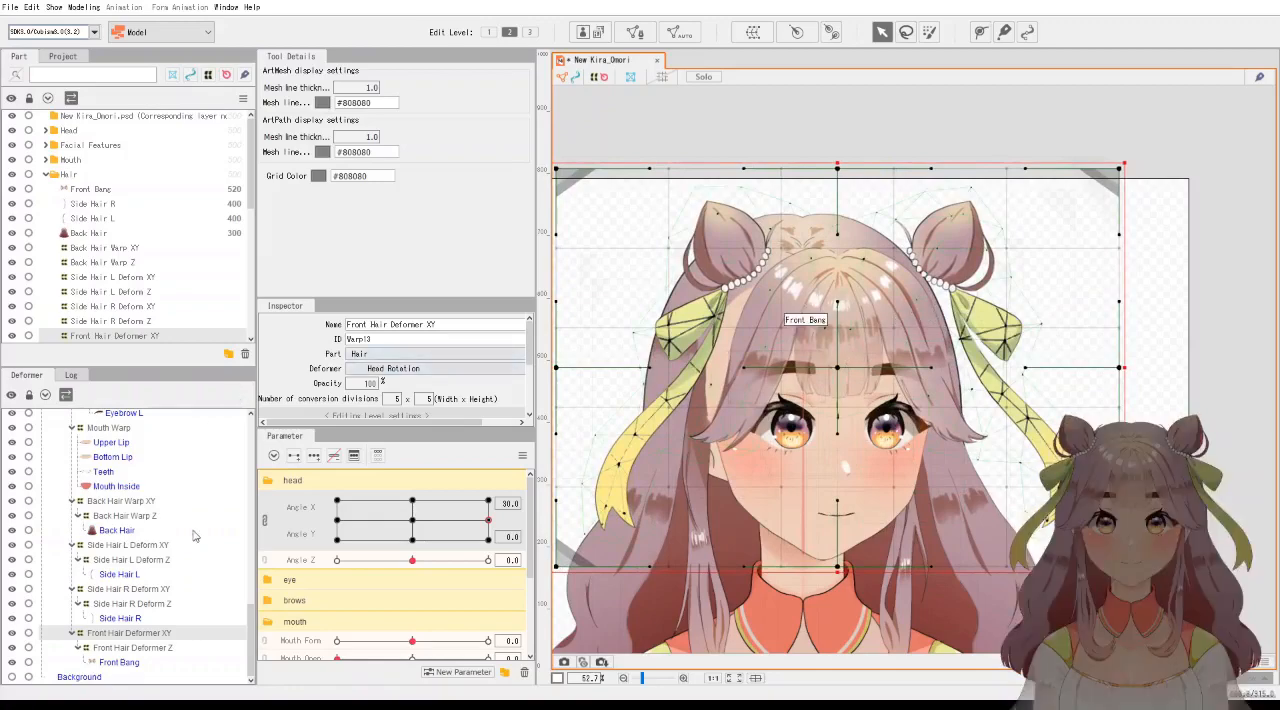
Shift the Back Hair Warp XY slightly left, opposite to the head turn, at Angle X 30.
{"action": "left_click", "coordinate": [136, 502]}
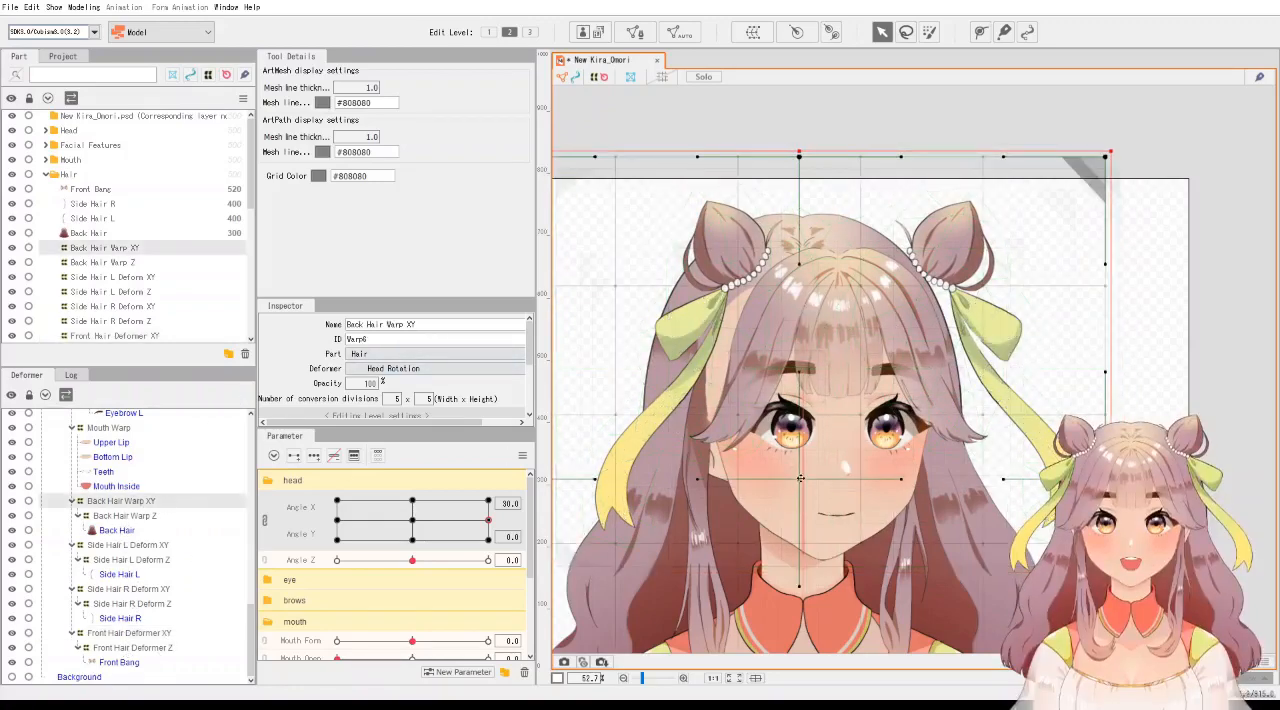
{"action": "left_click_drag", "start_coordinate": [800, 479], "coordinate": [784, 477]}
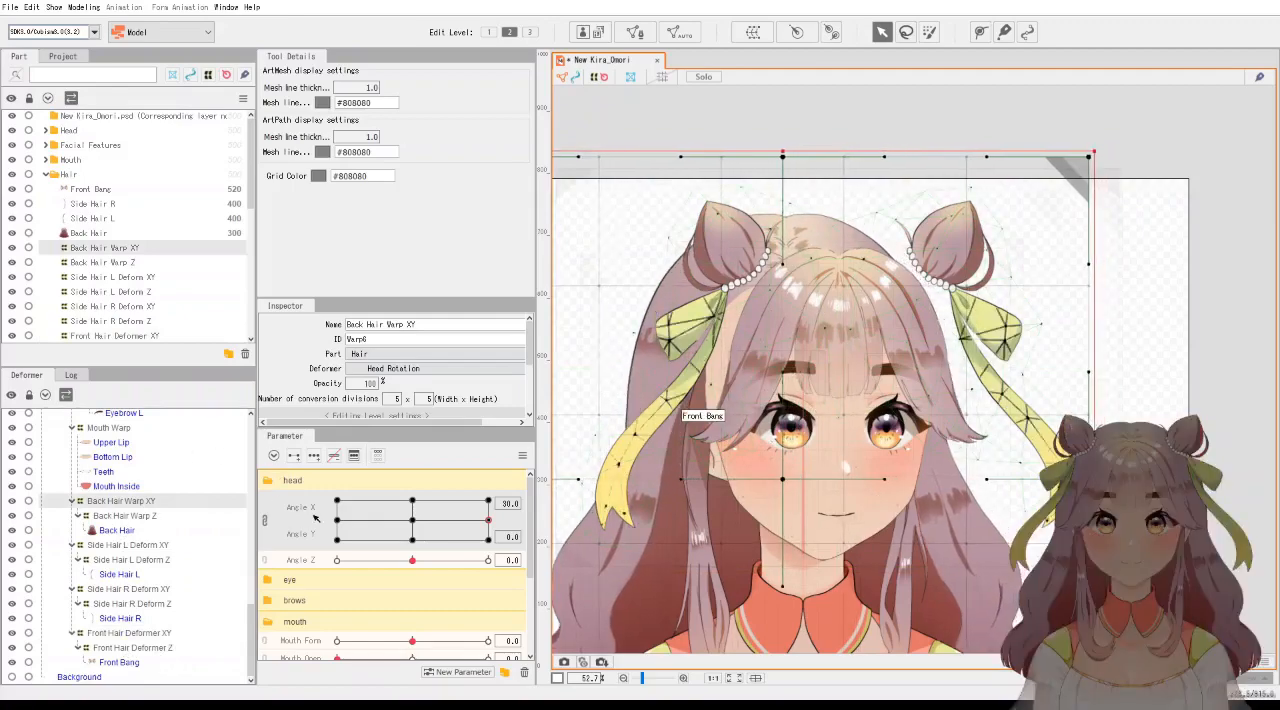
{"action": "scroll", "coordinate": [594, 481], "scroll_direction": "down", "scroll_amount": 2}
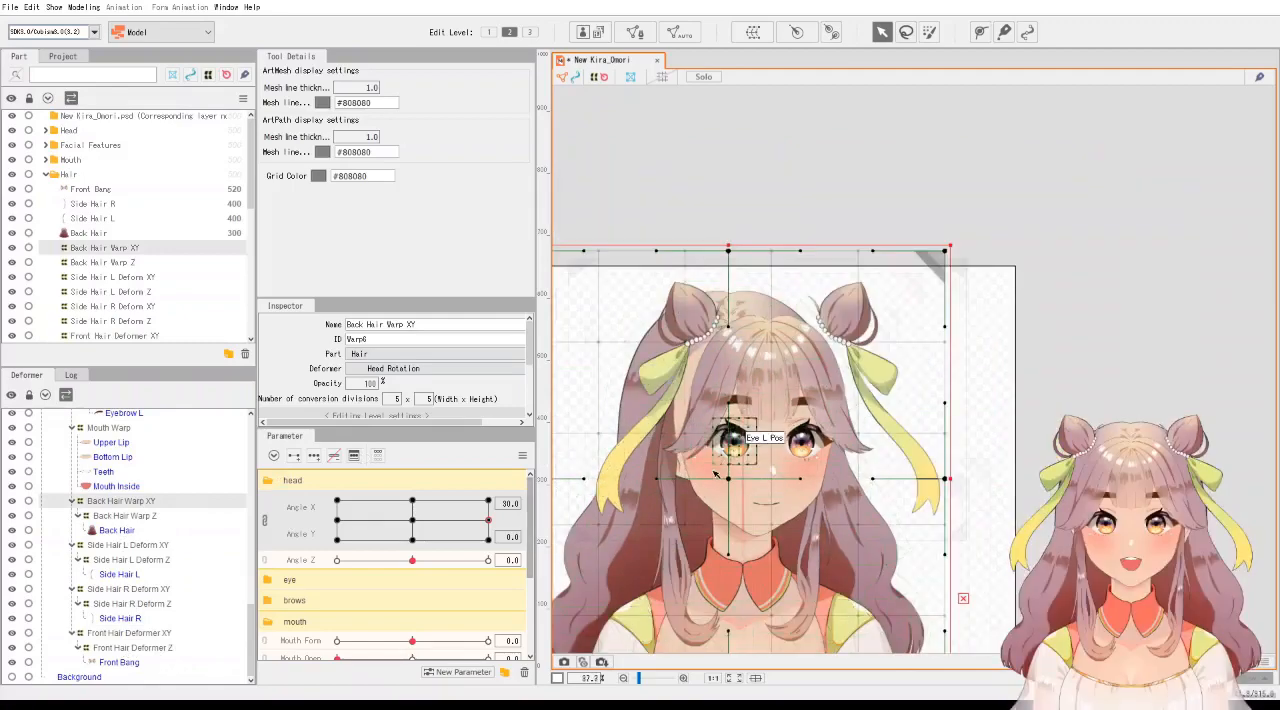
{"action": "scroll", "coordinate": [720, 469], "scroll_direction": "up", "scroll_amount": 2}
{"action": "left_click_drag", "start_coordinate": [724, 460], "coordinate": [805, 330]}
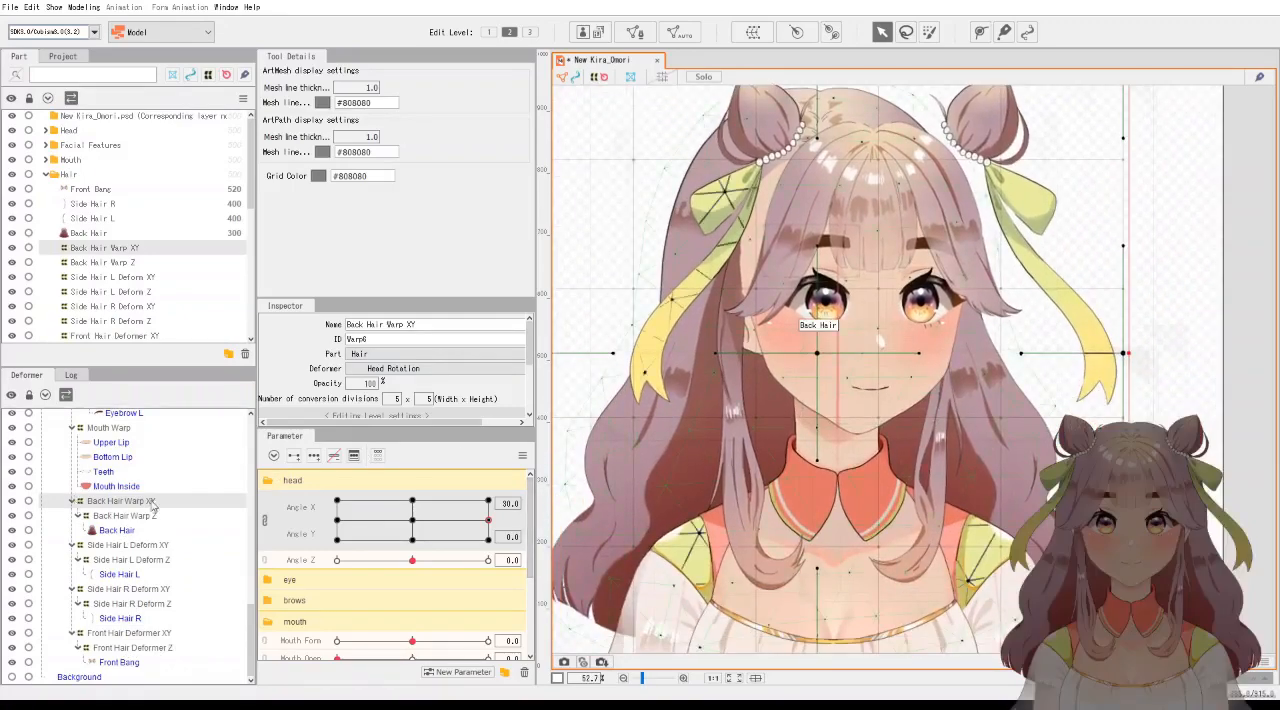
Move the Side Hair L Deform XY right and the Side Hair R Deform XY slightly left, closer to the face.
{"action": "left_click", "coordinate": [129, 546]}
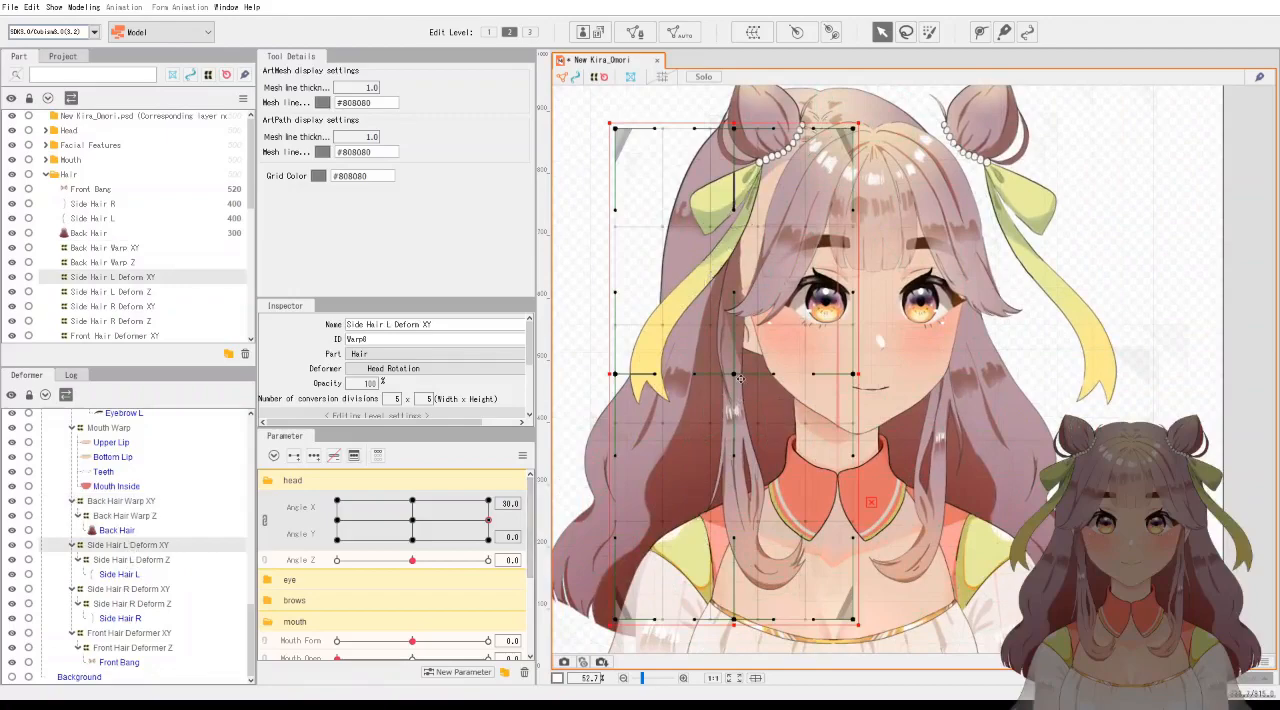
{"action": "left_click_drag", "start_coordinate": [737, 377], "coordinate": [764, 377]}
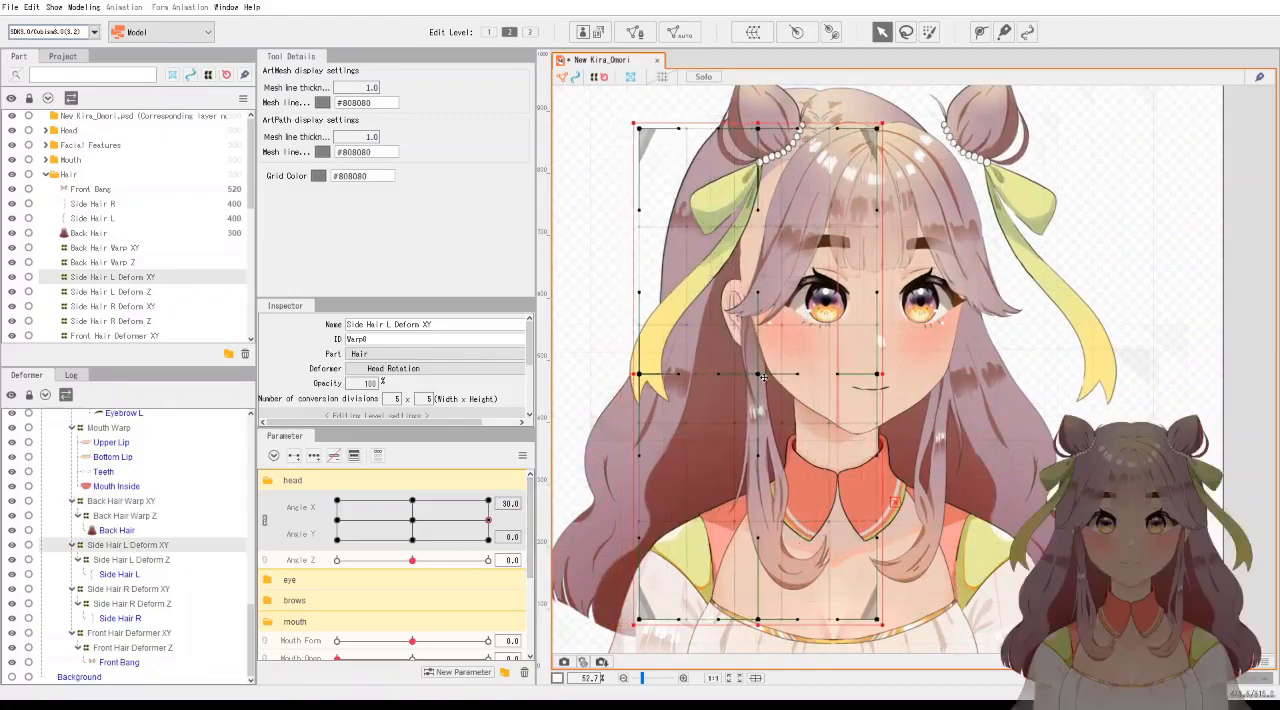
{"action": "left_click", "coordinate": [133, 590]}
{"action": "left_click_drag", "start_coordinate": [930, 358], "coordinate": [916, 358]}
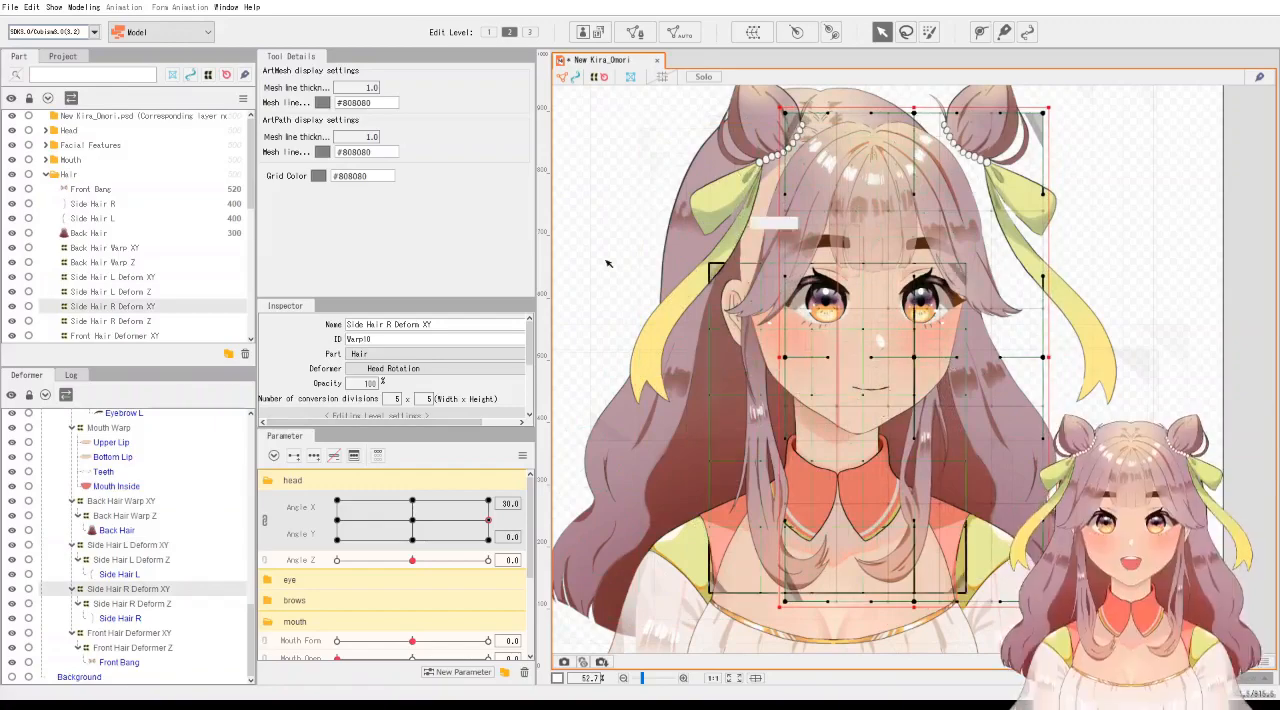
Select the Head Base mesh points along the upper left side of the head and move them slightly inward.
{"action": "scroll", "coordinate": [103, 473], "scroll_direction": "up", "scroll_amount": 7}
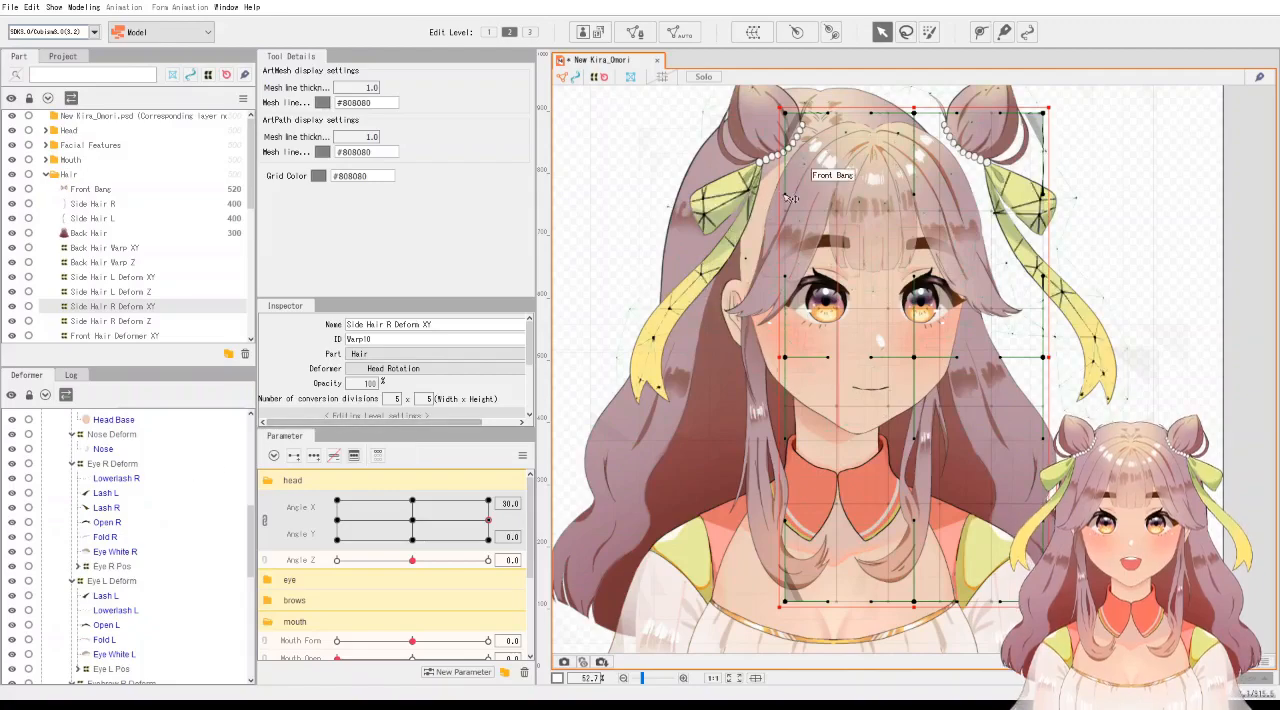
{"action": "left_click", "coordinate": [110, 421]}
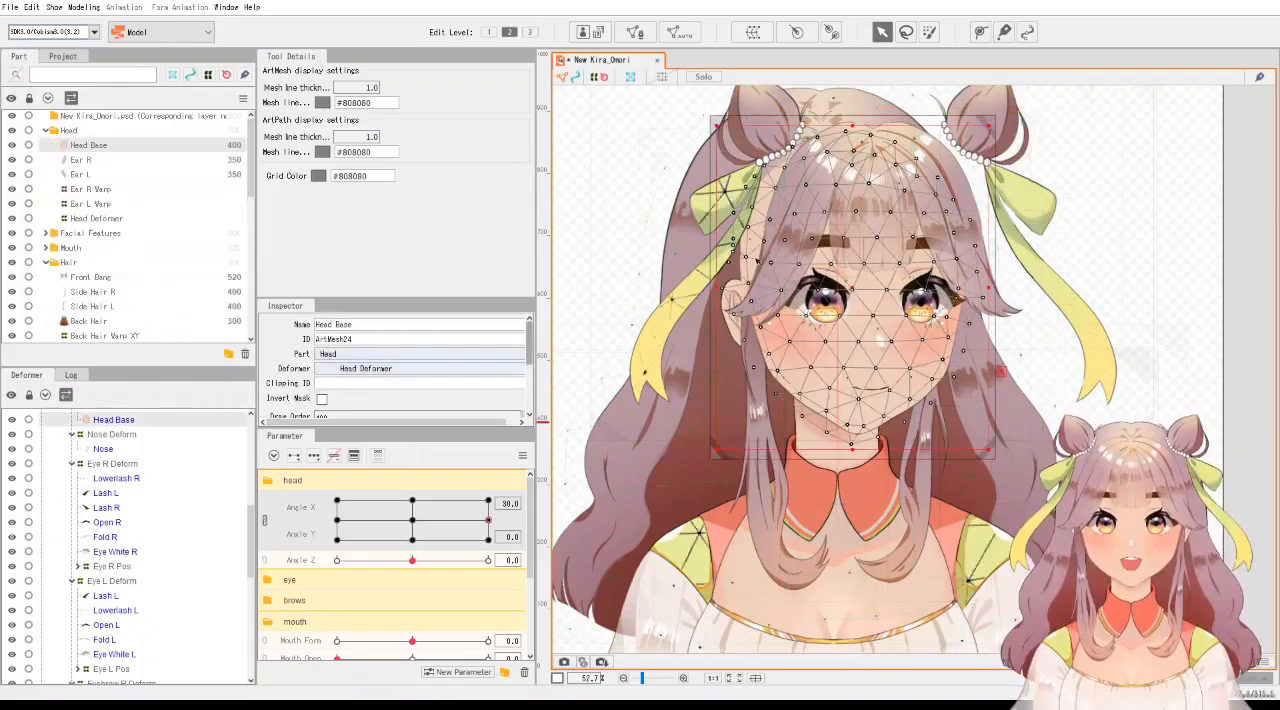
{"action": "scroll", "coordinate": [782, 216], "scroll_direction": "up", "scroll_amount": 3}
{"action": "left_click_drag", "start_coordinate": [782, 216], "coordinate": [877, 294]}
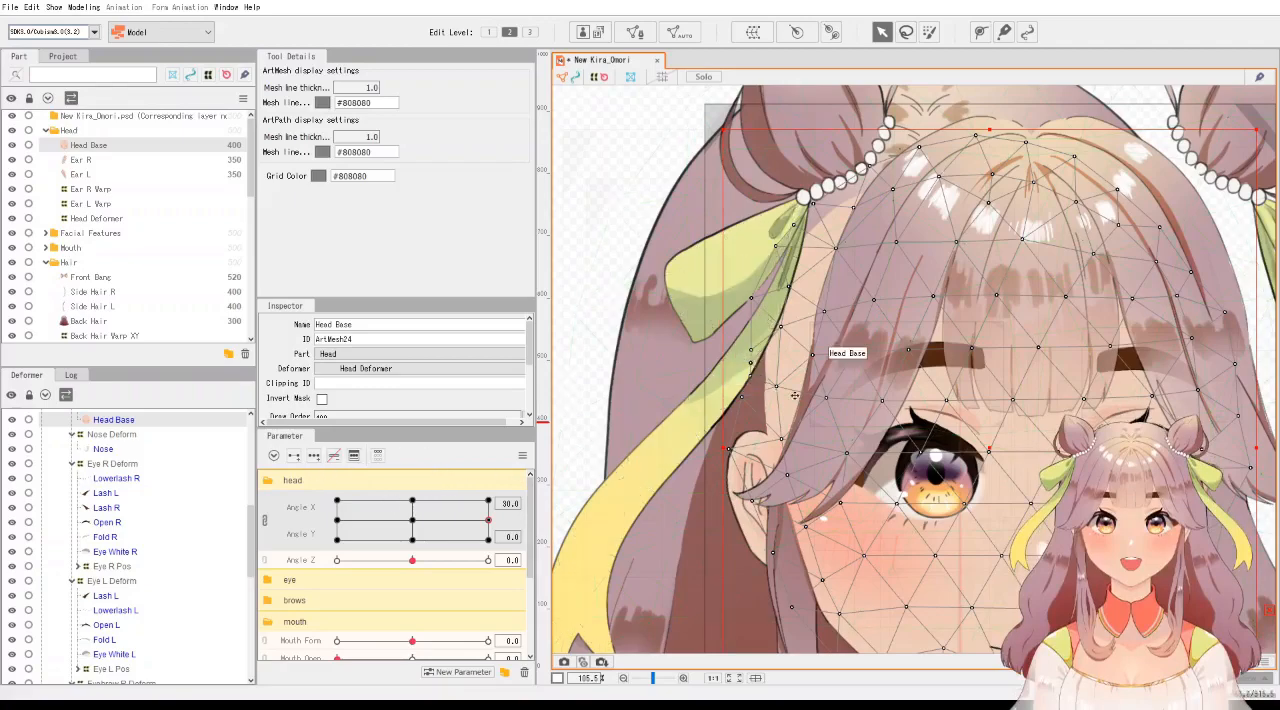
{"action": "left_click_drag", "start_coordinate": [745, 150], "coordinate": [855, 478]}
{"action": "mouse_move", "coordinate": [806, 333]}
{"action": "left_mouse_down"}
{"action": "mouse_move", "coordinate": [846, 335]}
{"action": "mouse_move", "coordinate": [816, 325]}
{"action": "left_mouse_up"}
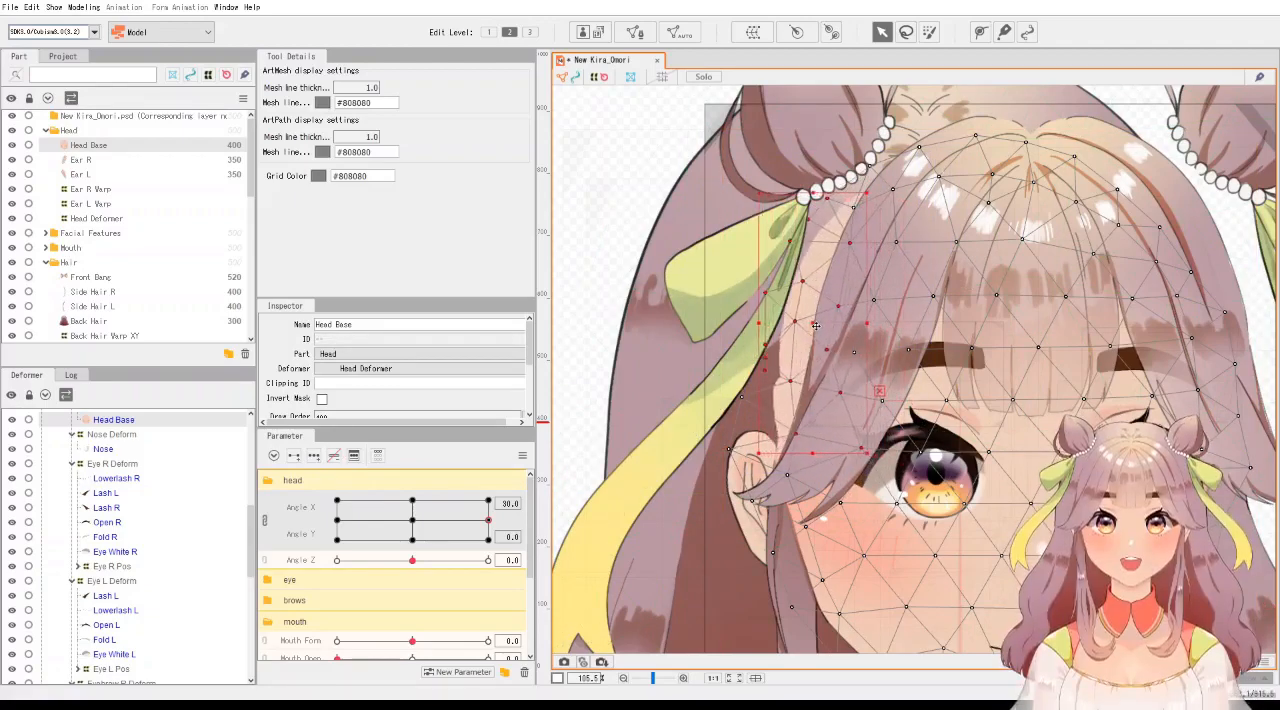
Reselect the Head Base's upper left mesh points and move them further right, hiding the exposed skin behind the bangs.
{"action": "left_click", "coordinate": [723, 333]}
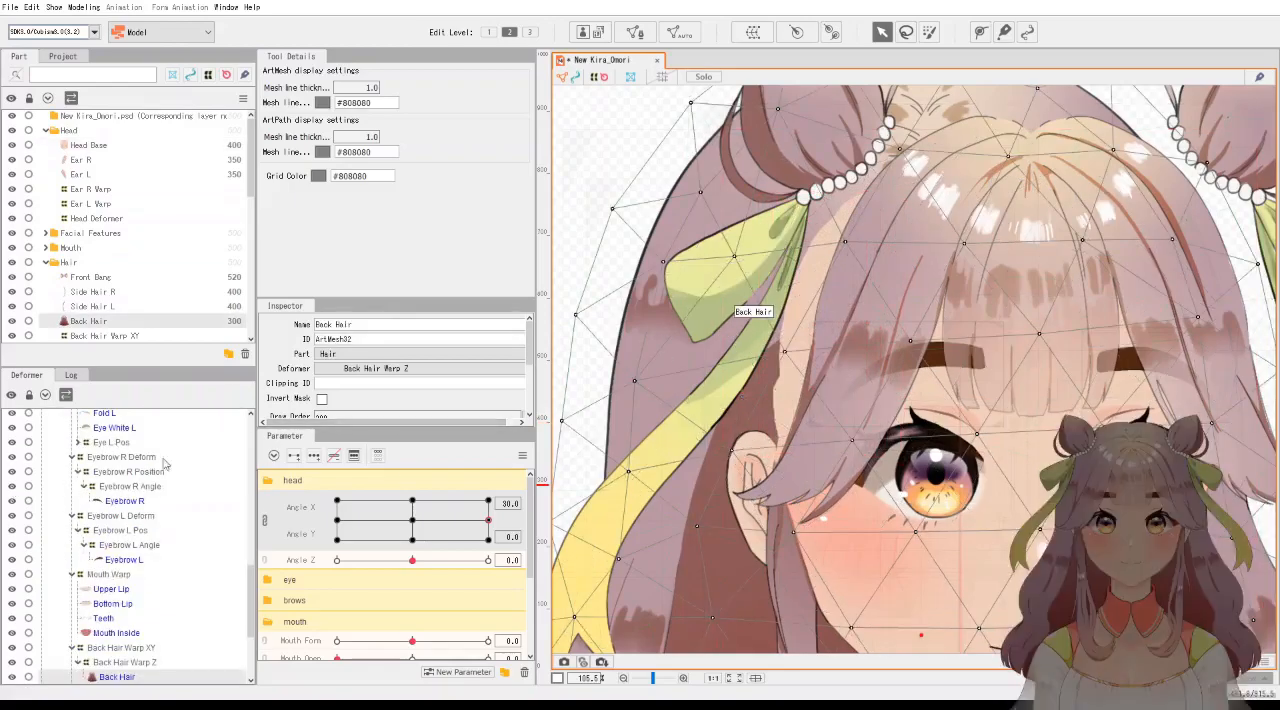
{"action": "left_click", "coordinate": [868, 513]}
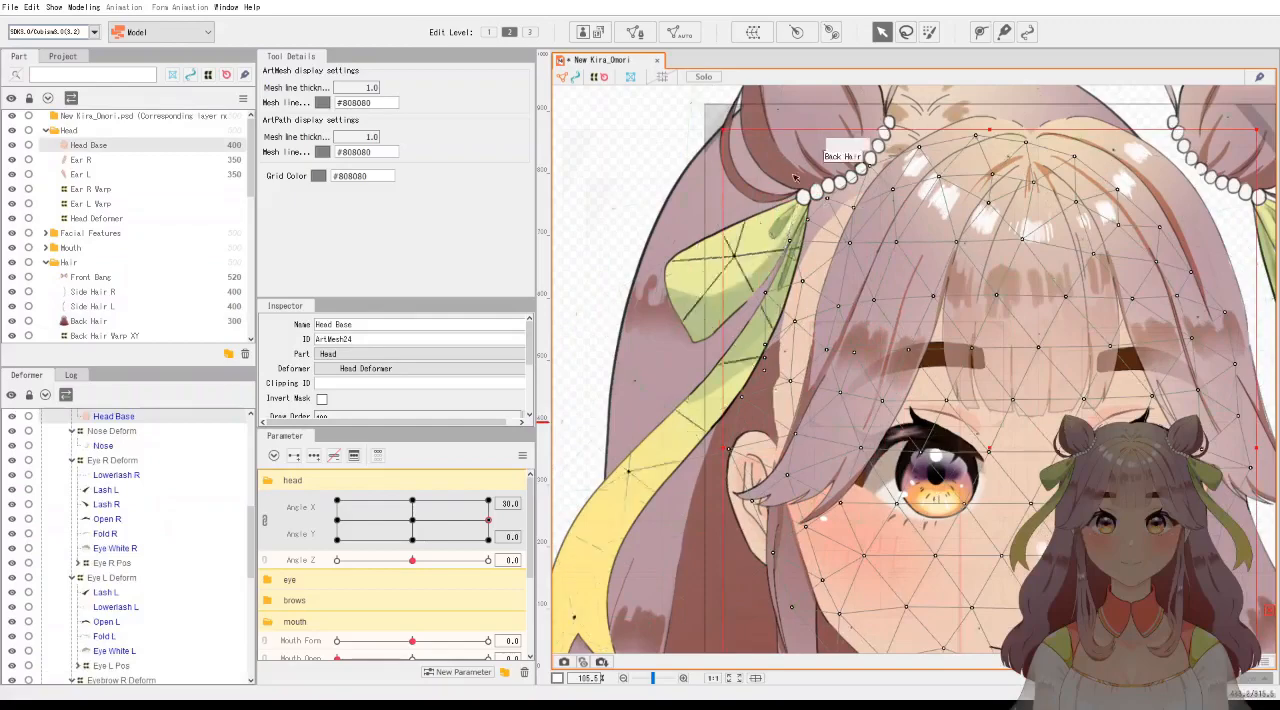
{"action": "left_click_drag", "start_coordinate": [762, 147], "coordinate": [874, 470]}
{"action": "left_click_drag", "start_coordinate": [819, 307], "coordinate": [866, 307]}
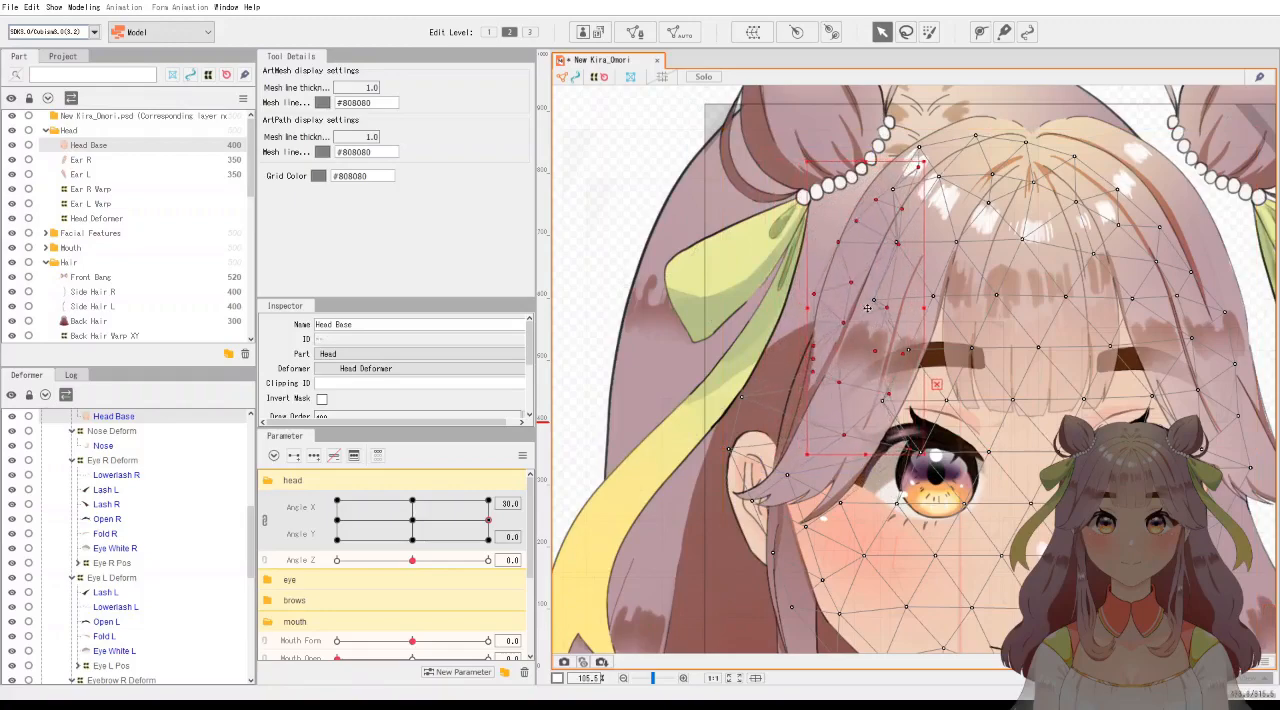
Widen the Front Hair Deformer XY from its left edge, nudge it right, and preview the turn up to Angle X 30.
{"action": "scroll", "coordinate": [1077, 335], "scroll_direction": "down", "scroll_amount": 4}
{"action": "left_click_drag", "start_coordinate": [1077, 335], "coordinate": [982, 323]}
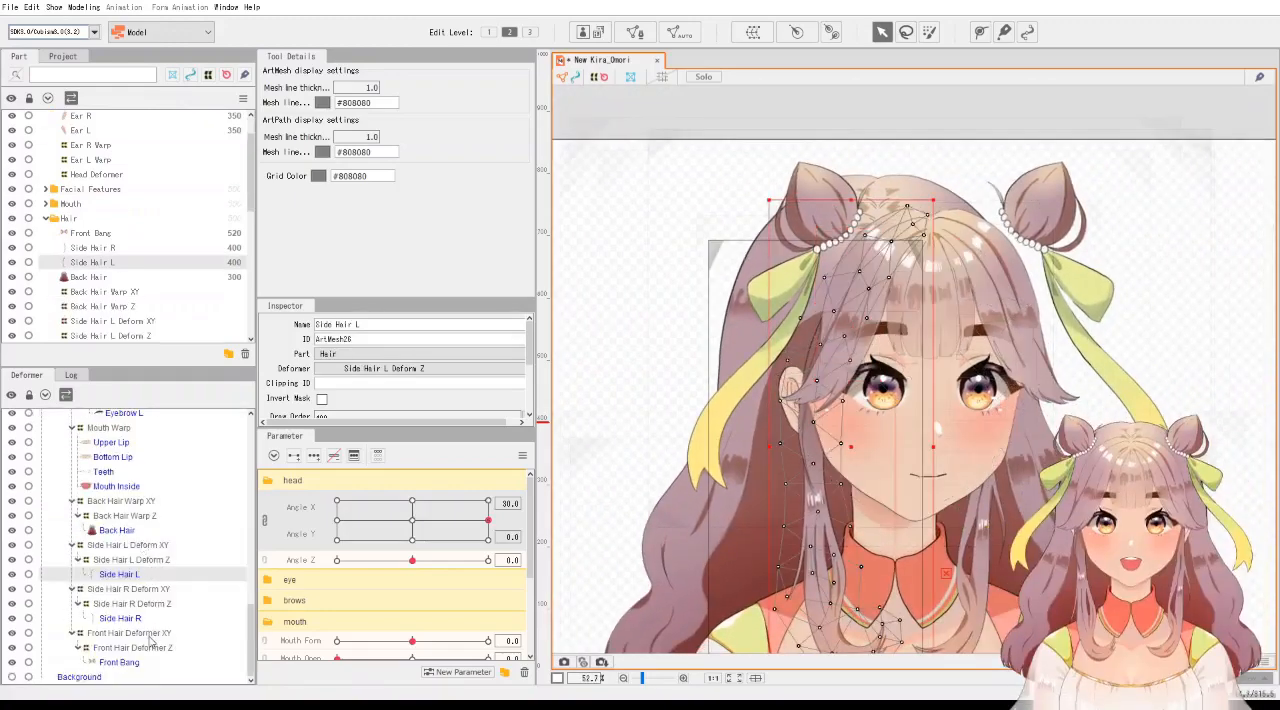
{"action": "left_click", "coordinate": [150, 636]}
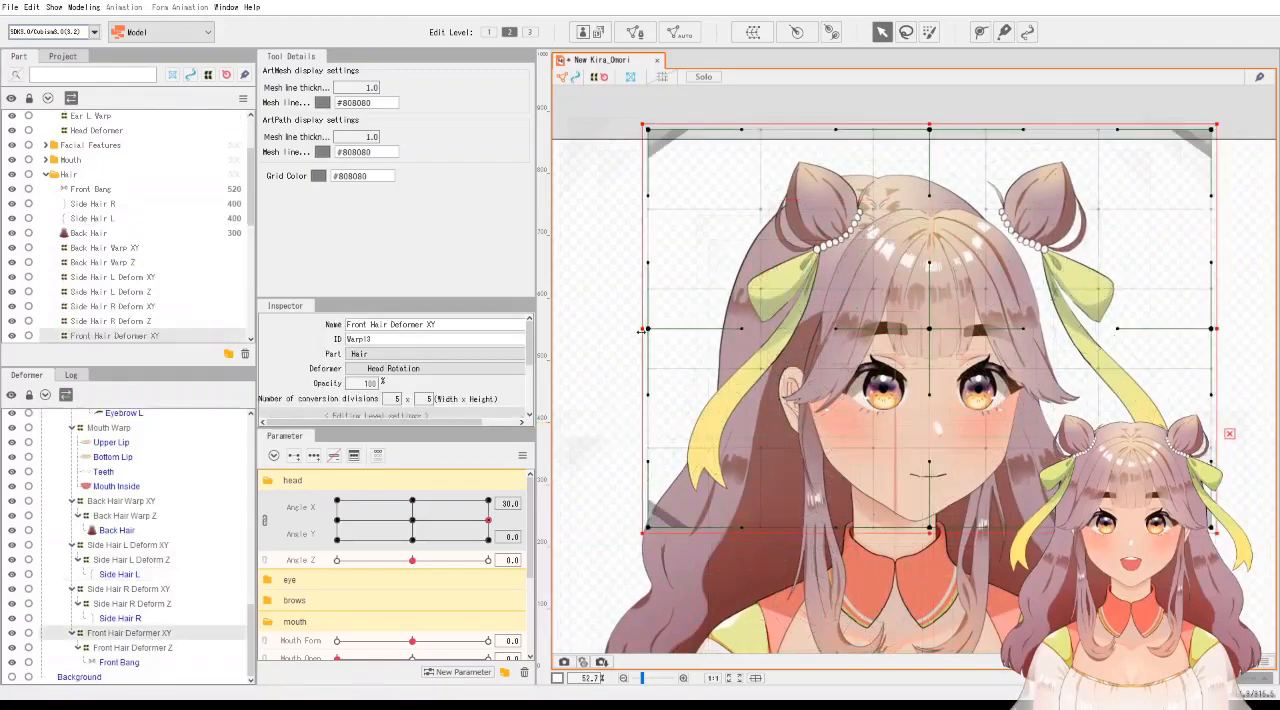
{"action": "left_click_drag", "start_coordinate": [641, 330], "coordinate": [628, 330]}
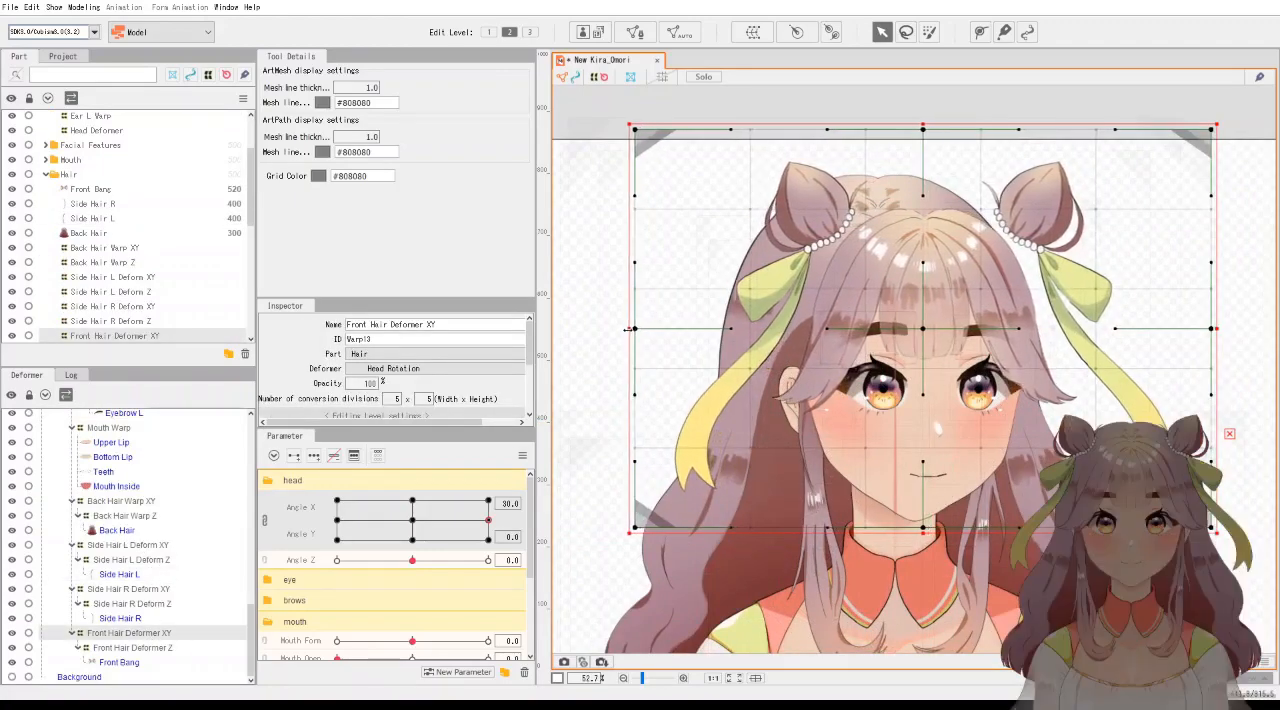
{"action": "left_click_drag", "start_coordinate": [926, 334], "coordinate": [939, 333]}
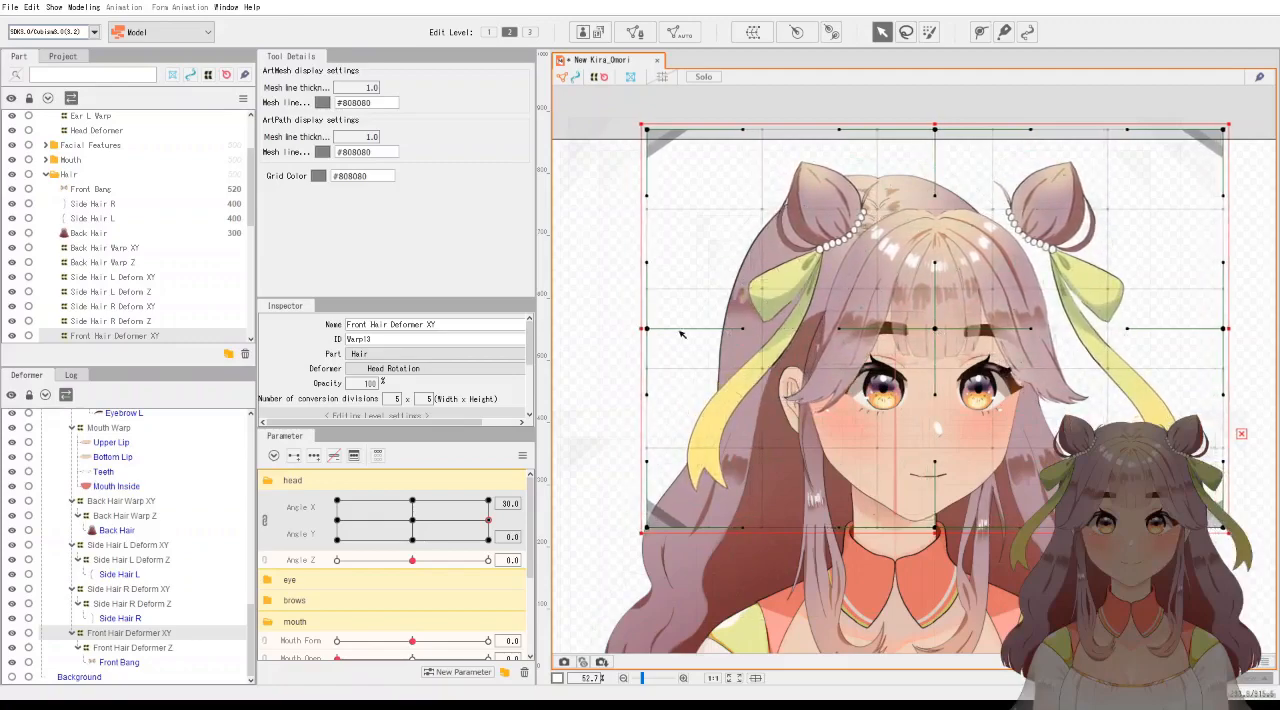
{"action": "left_click_drag", "start_coordinate": [641, 329], "coordinate": [622, 329]}
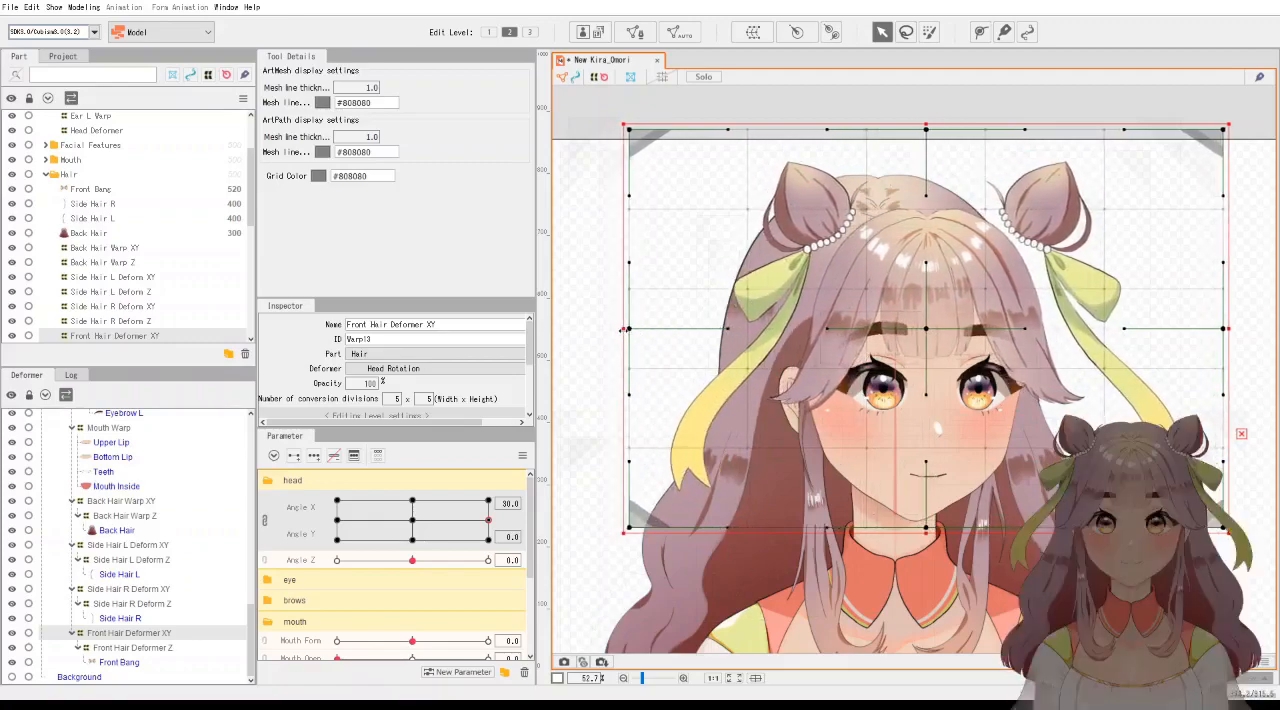
{"action": "mouse_move", "coordinate": [413, 522]}
{"action": "left_mouse_down"}
{"action": "mouse_move", "coordinate": [509, 518]}
{"action": "mouse_move", "coordinate": [489, 520]}
{"action": "left_mouse_up"}
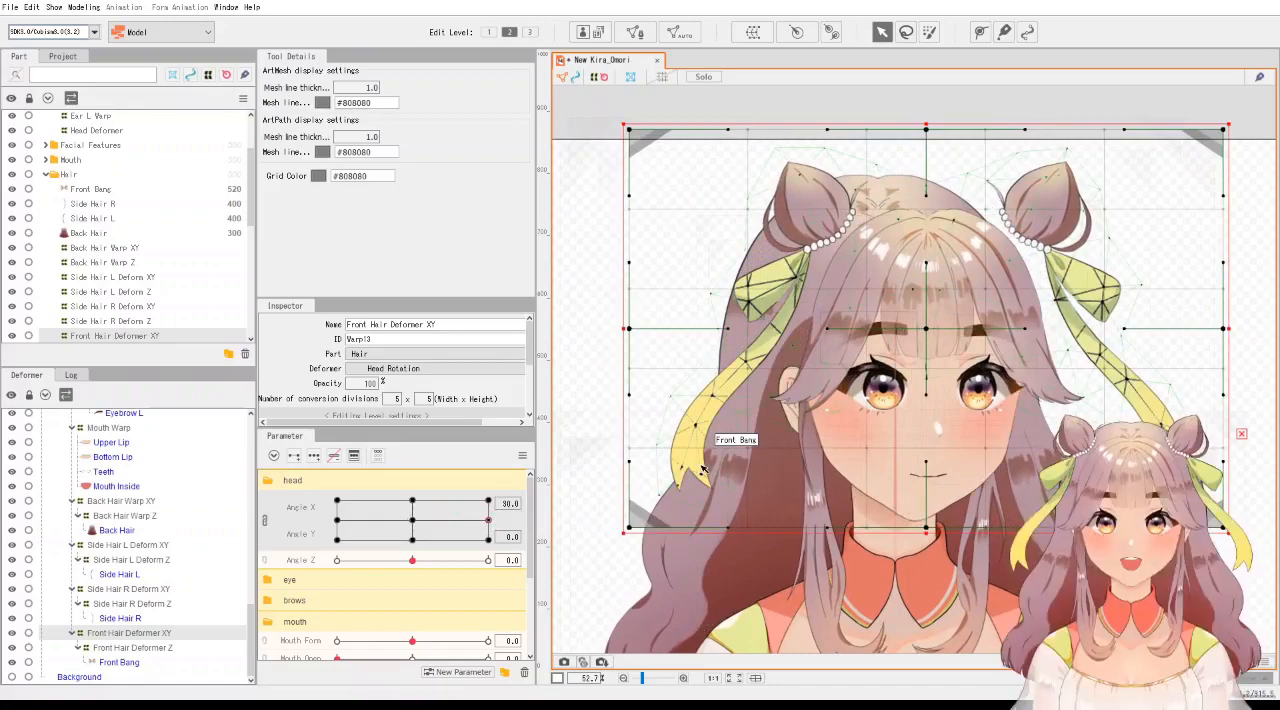
Pull the Front Hair Deformer XY's upper right corner inward and down, and its lower right corner inward.
{"action": "left_click_drag", "start_coordinate": [1230, 133], "coordinate": [1192, 148]}
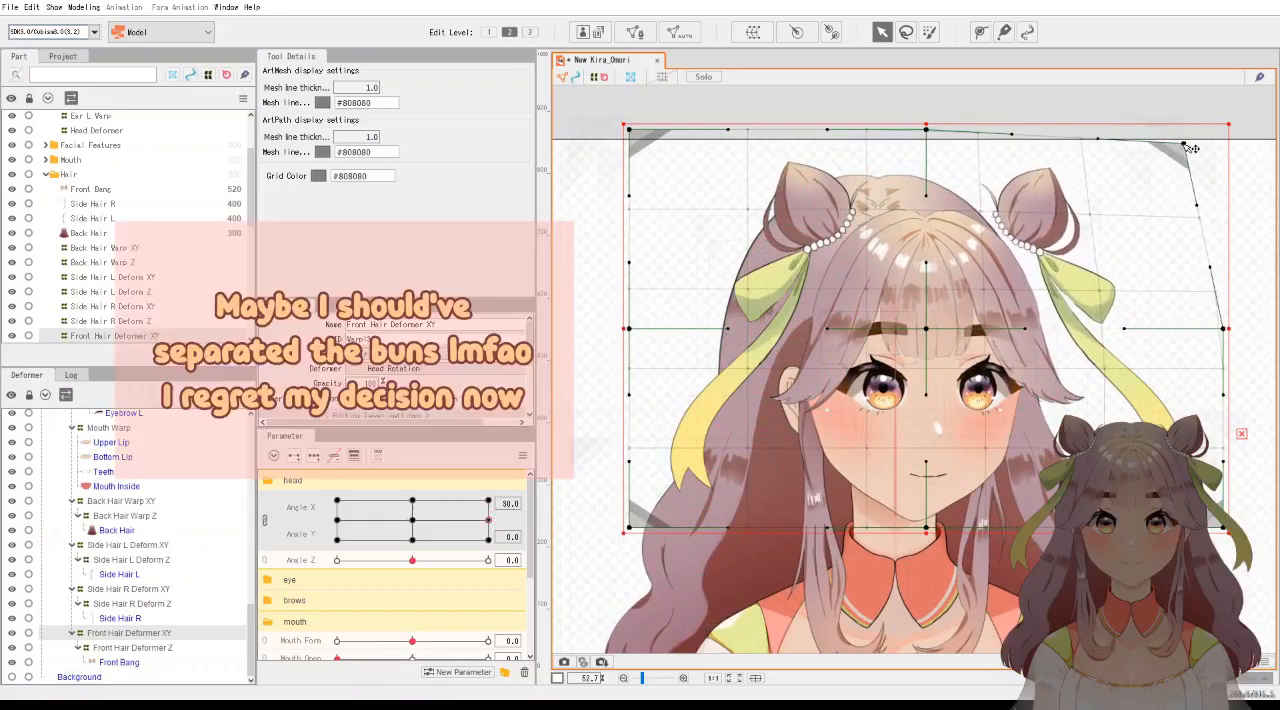
{"action": "left_click_drag", "start_coordinate": [1223, 528], "coordinate": [1182, 527]}
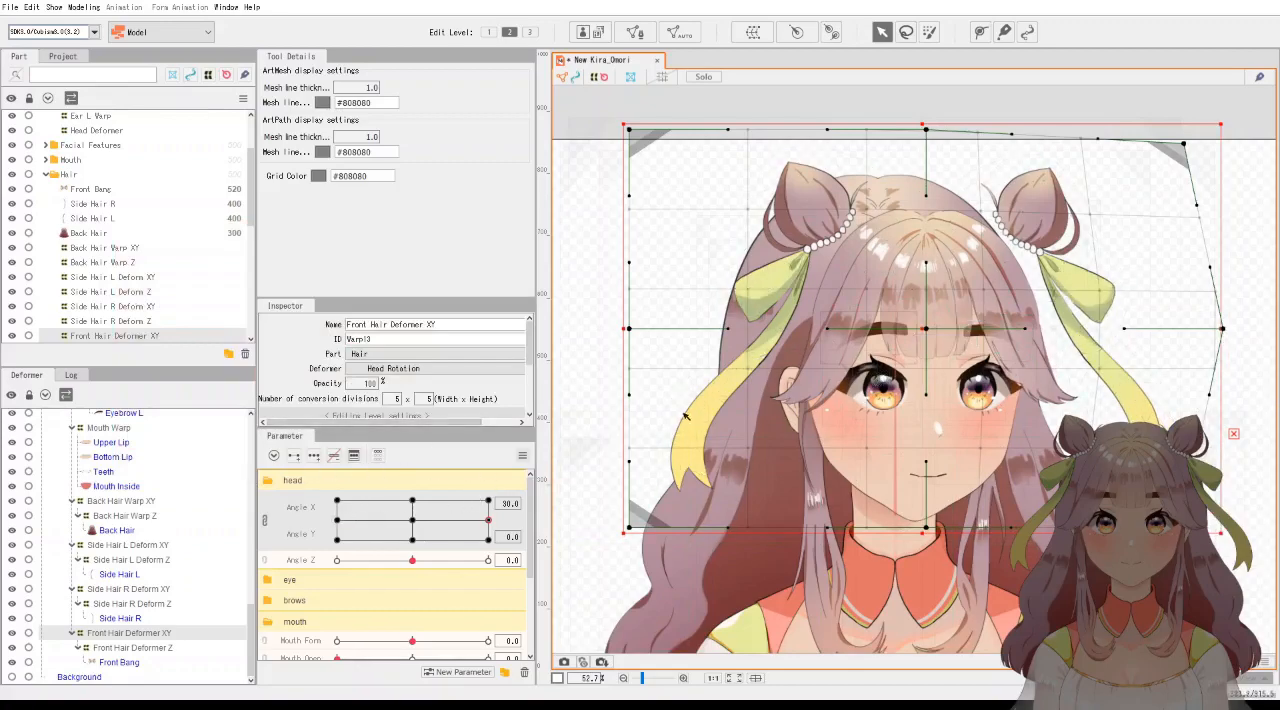
{"action": "scroll", "coordinate": [1090, 284], "scroll_direction": "up", "scroll_amount": 4}
{"action": "left_click_drag", "start_coordinate": [1092, 277], "coordinate": [1026, 386]}
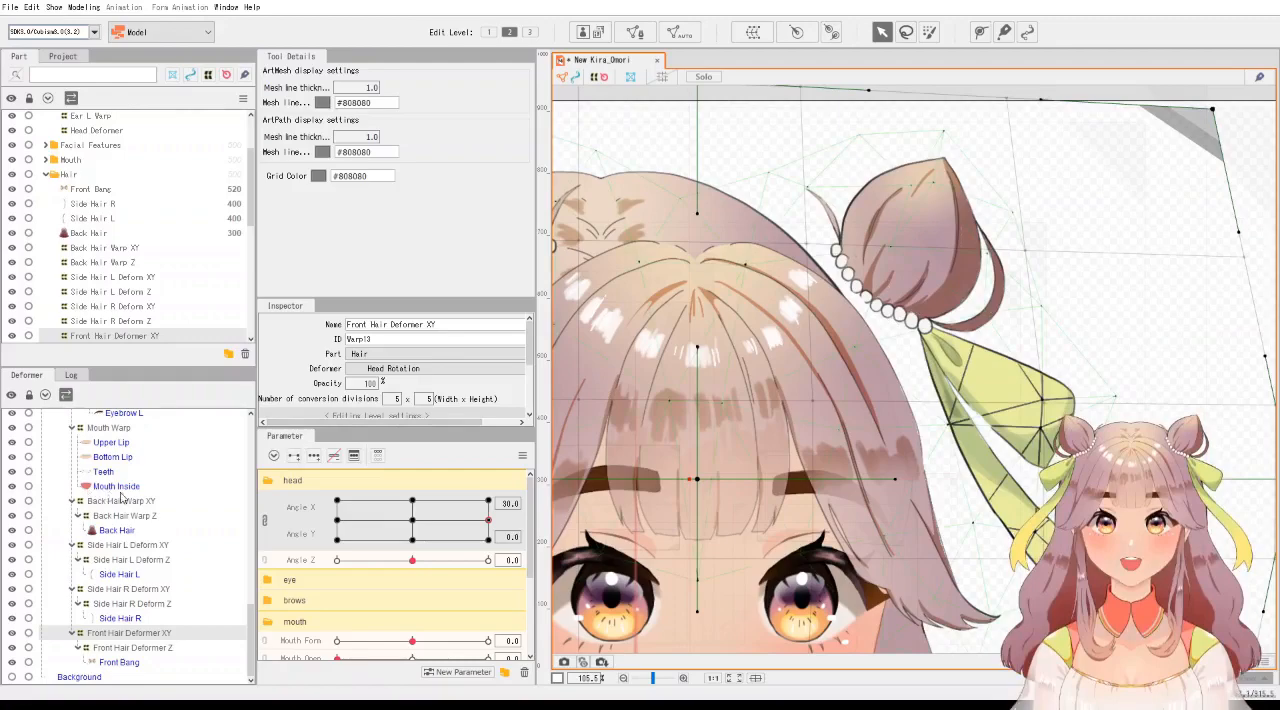
{"action": "scroll", "coordinate": [743, 419], "scroll_direction": "down", "scroll_amount": 2}
{"action": "scroll", "coordinate": [755, 414], "scroll_direction": "up", "scroll_amount": 2}
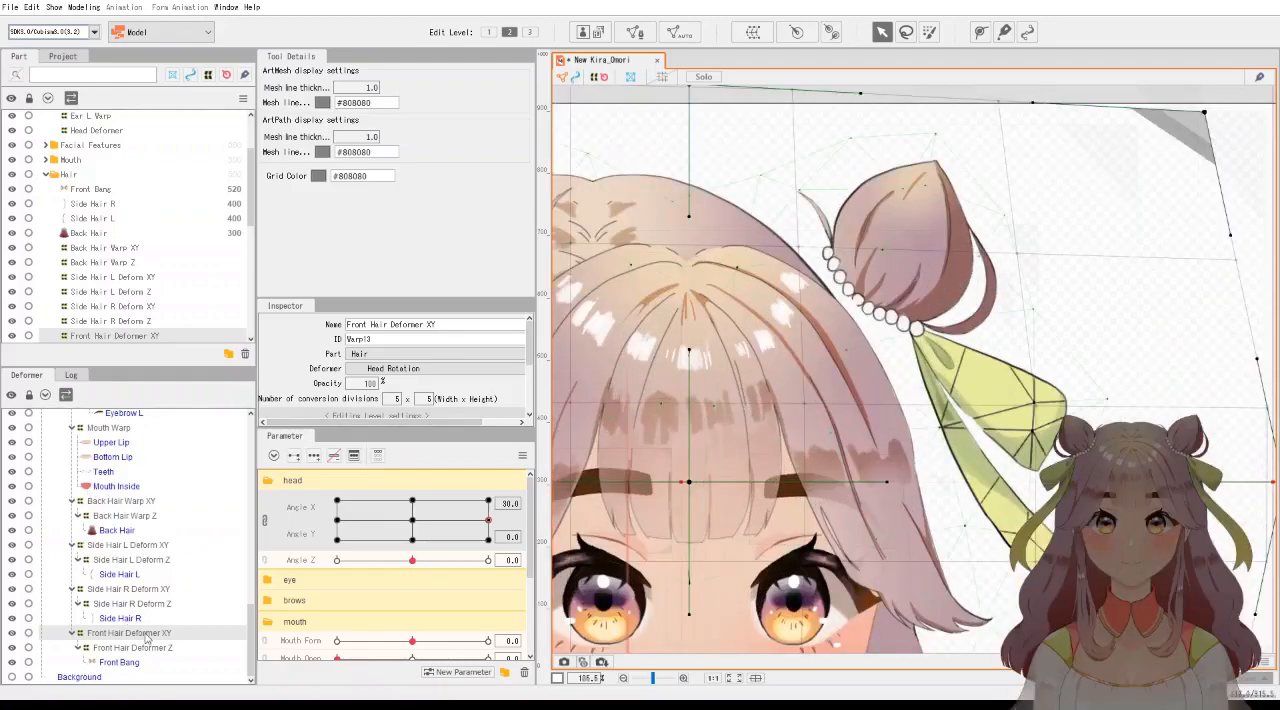
Select the Front Bang mesh points around the hair bun on the far side of the turn and shift them slightly inward.
{"action": "left_click", "coordinate": [122, 662]}
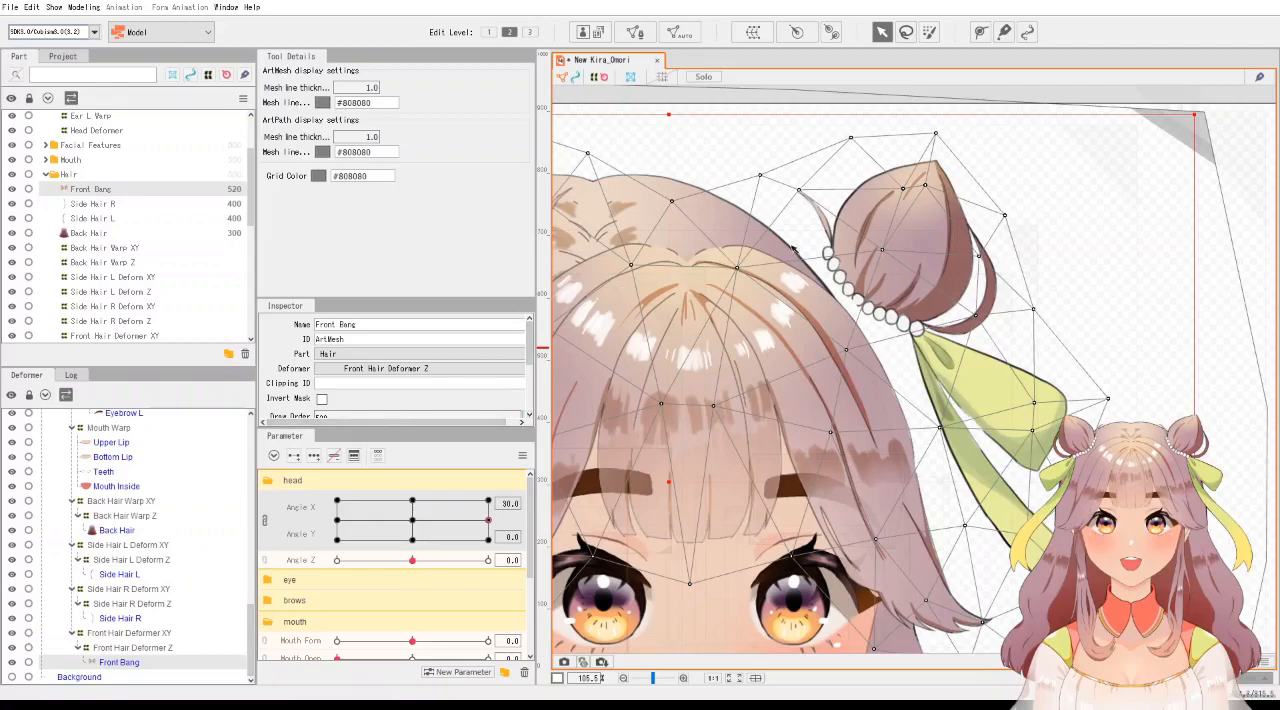
{"action": "left_click_drag", "start_coordinate": [733, 127], "coordinate": [1020, 244]}
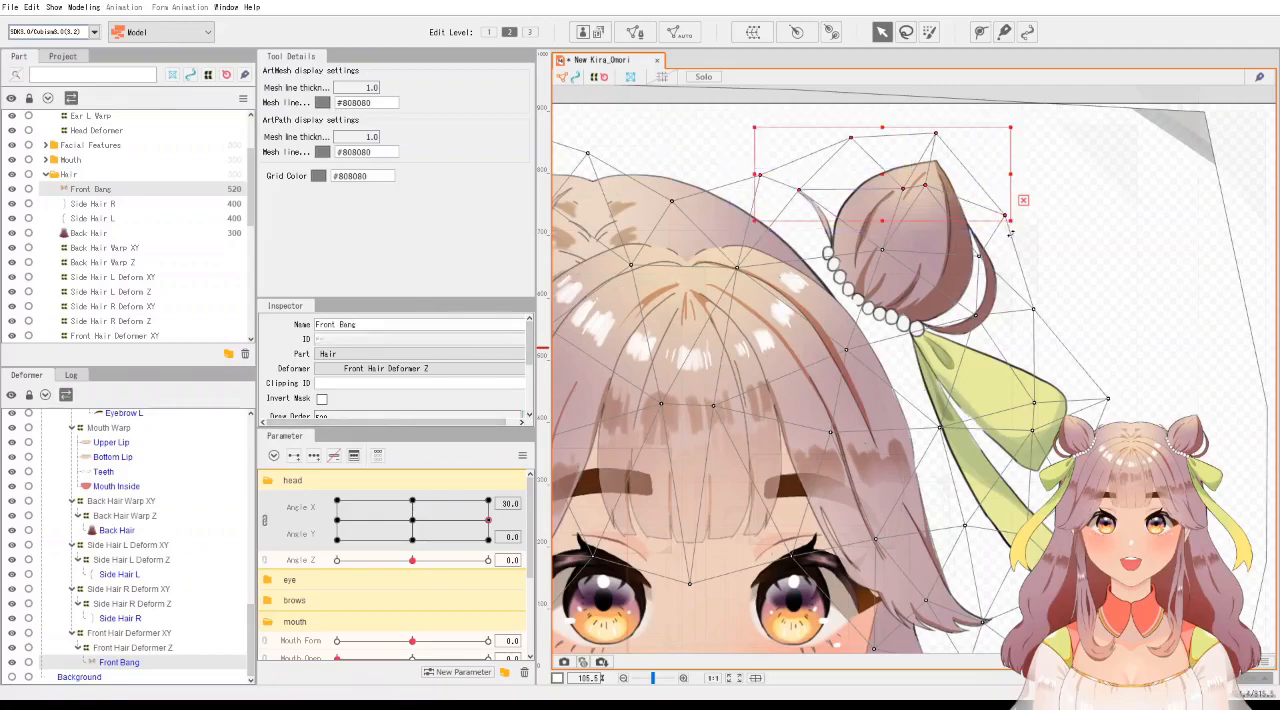
{"action": "left_click", "coordinate": [882, 250], "text": "shift"}
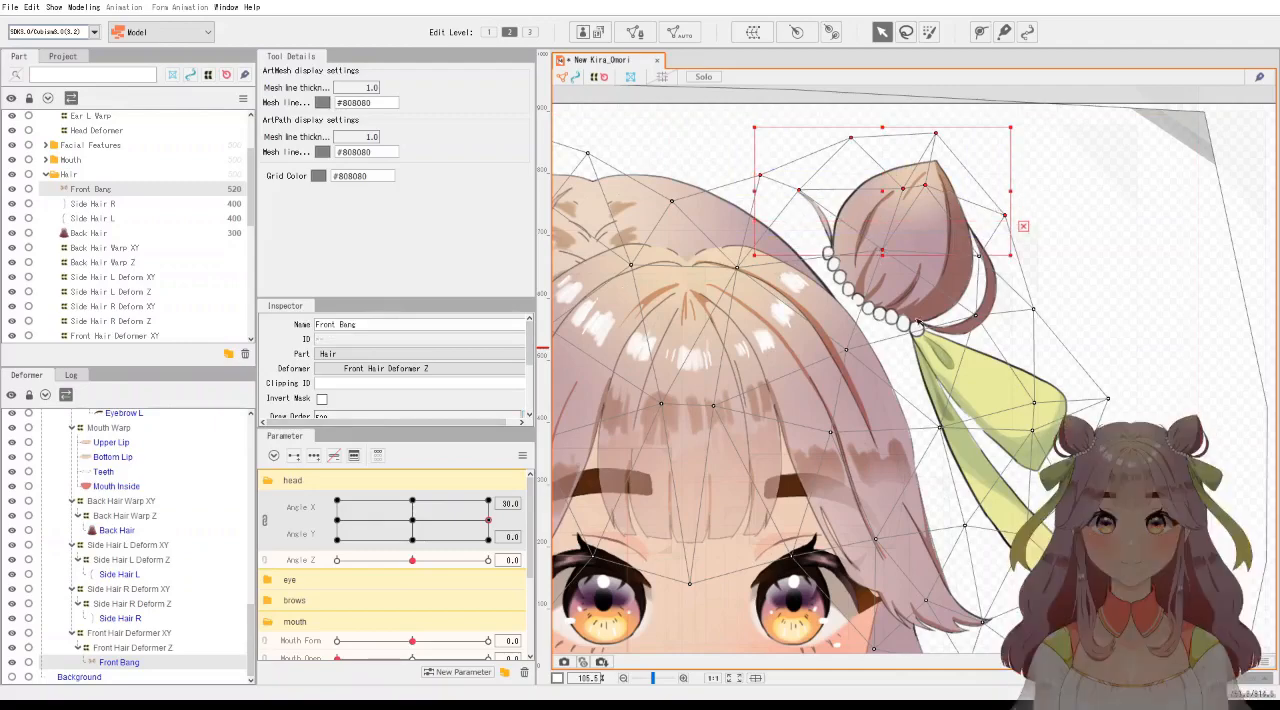
{"action": "left_click", "coordinate": [983, 317], "text": "shift"}
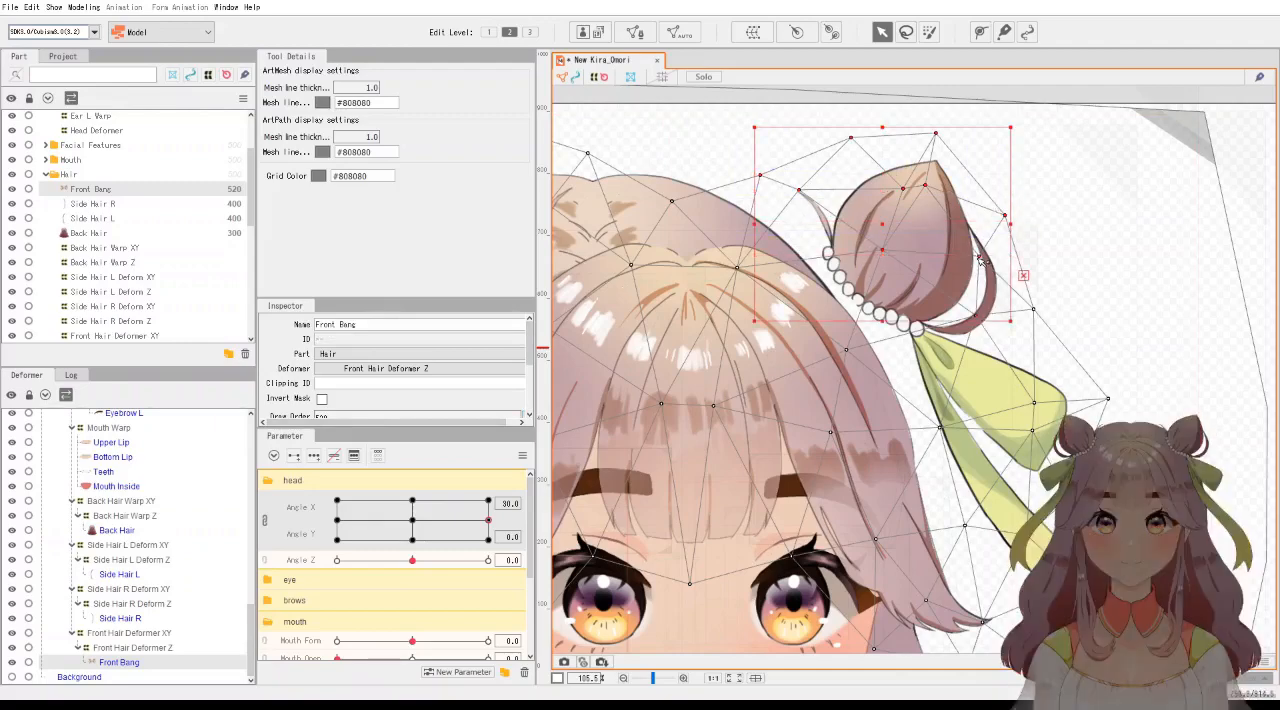
{"action": "left_click", "coordinate": [1034, 309], "text": "shift"}
{"action": "left_click_drag", "start_coordinate": [898, 224], "coordinate": [880, 221]}
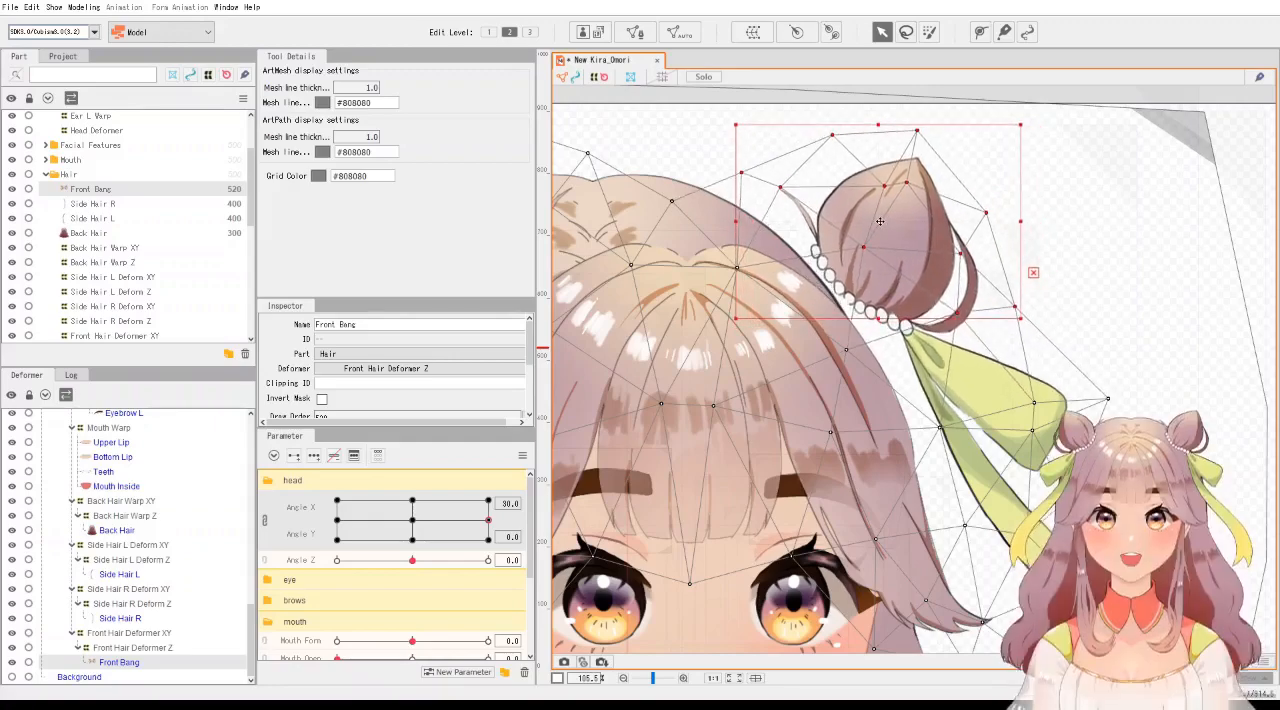
{"action": "left_click", "coordinate": [940, 428]}
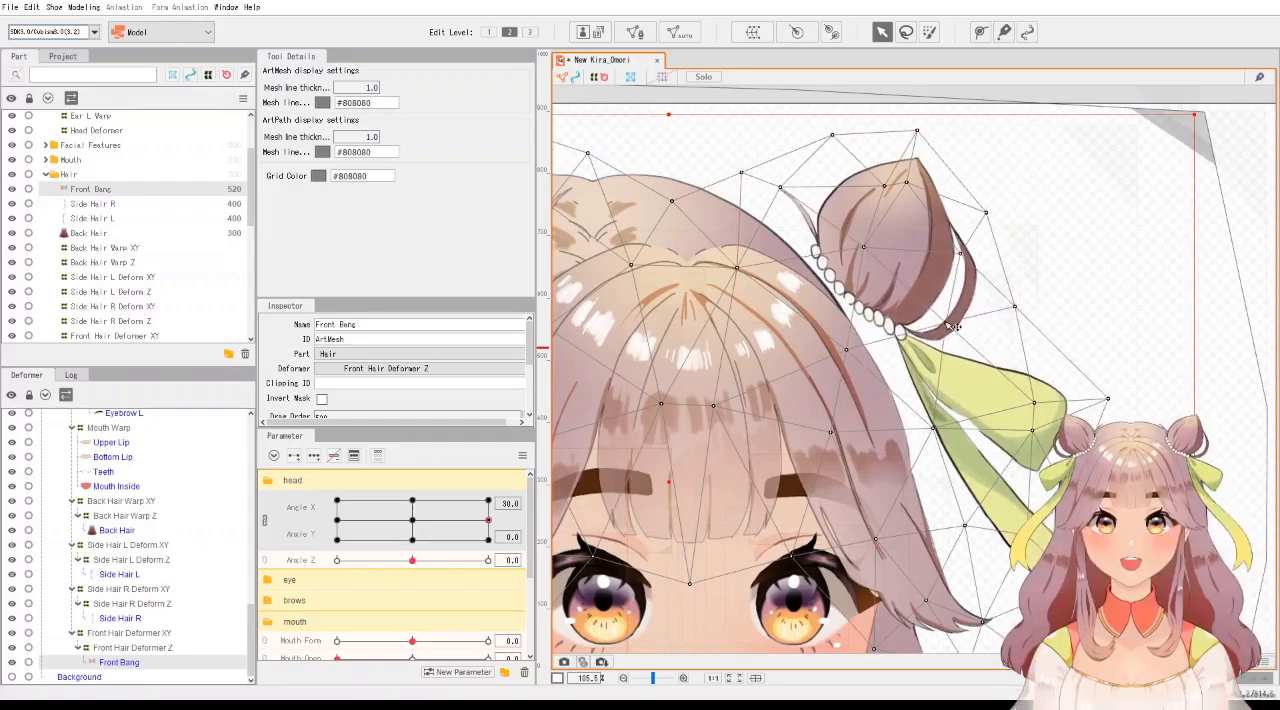
Shift the Back Hair Warp XY deformer slightly right at Angle X 30 and preview the head turn.
{"action": "scroll", "coordinate": [818, 326], "scroll_direction": "down", "scroll_amount": 3}
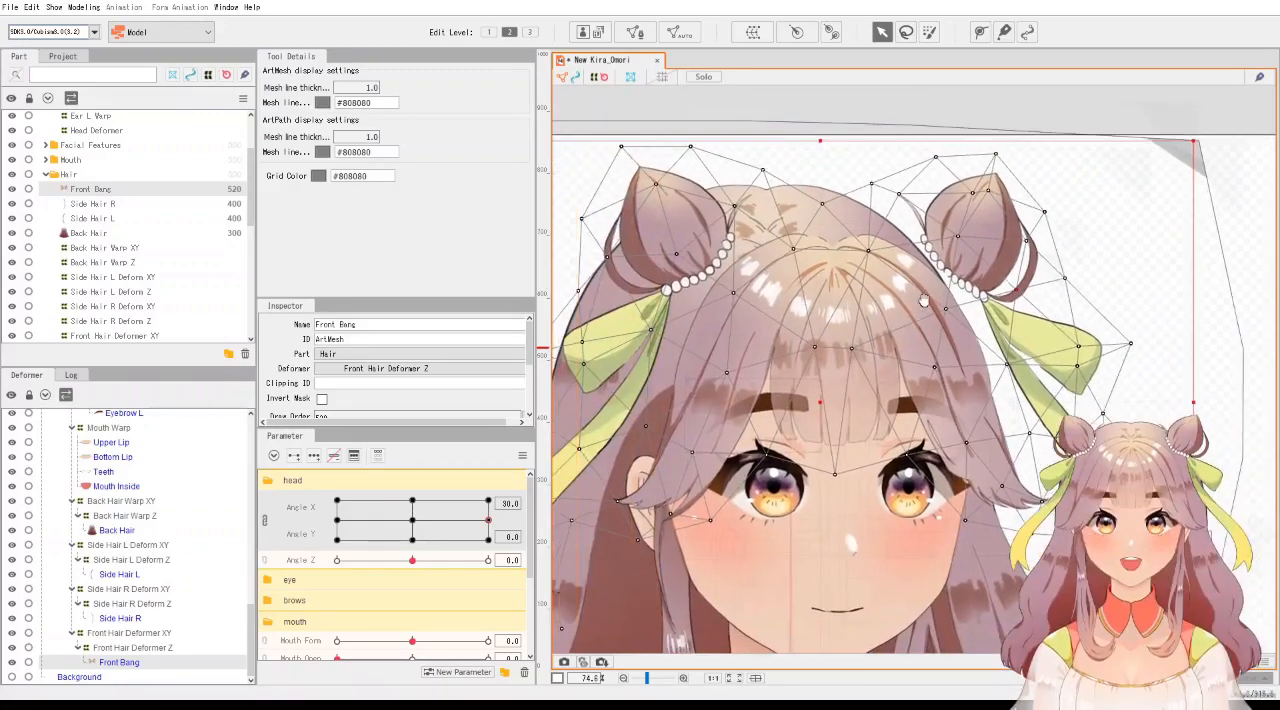
{"action": "scroll", "coordinate": [500, 403], "scroll_direction": "down", "scroll_amount": 2}
{"action": "scroll", "coordinate": [842, 300], "scroll_direction": "down", "scroll_amount": 3}
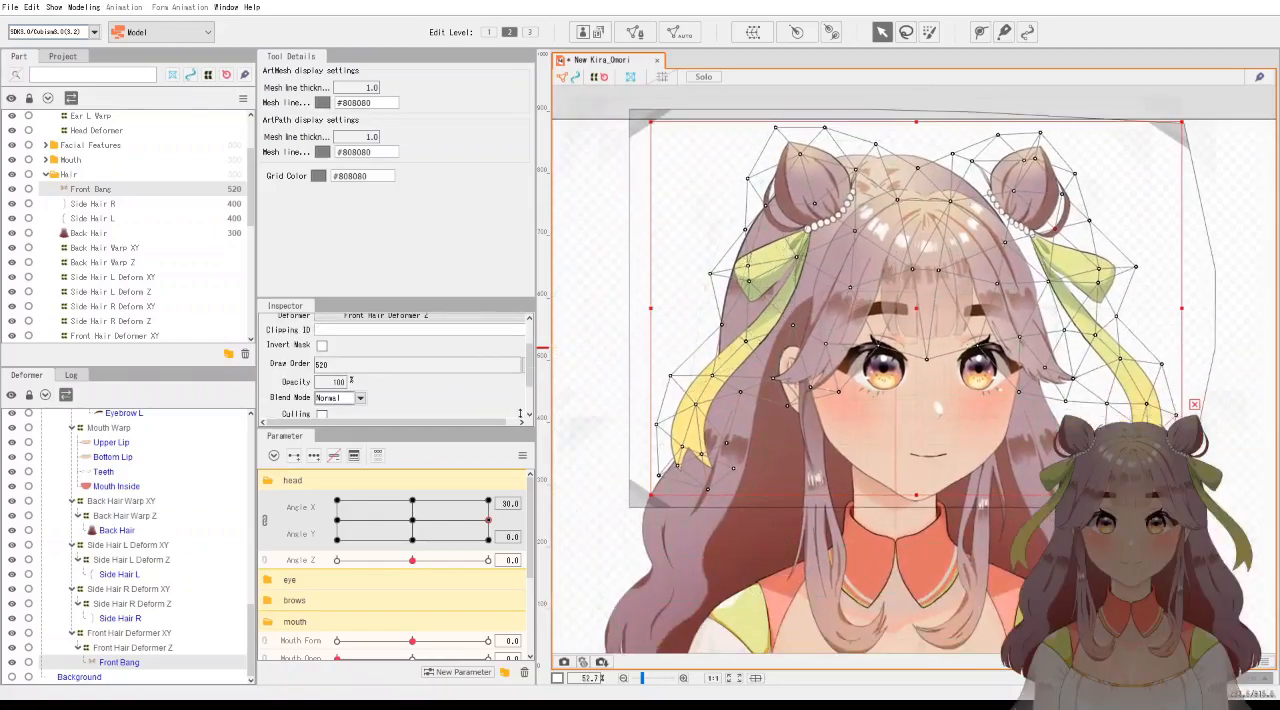
{"action": "left_click", "coordinate": [672, 415]}
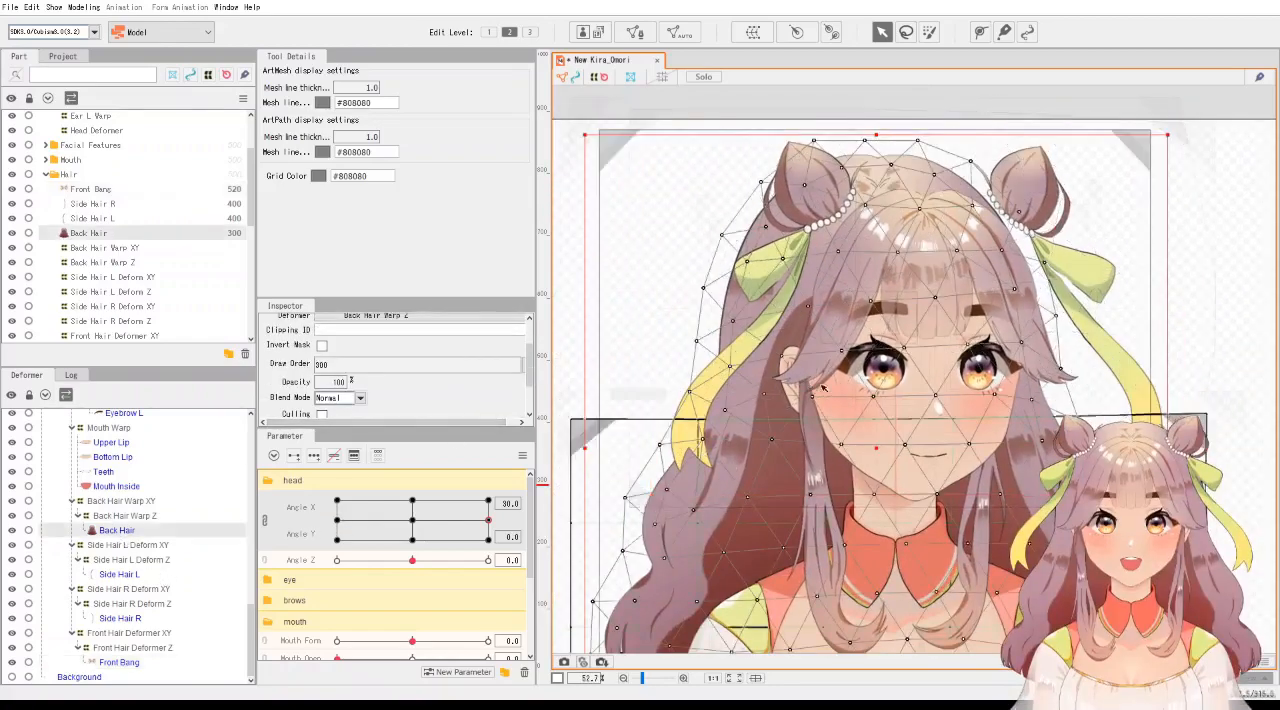
{"action": "left_click", "coordinate": [135, 502]}
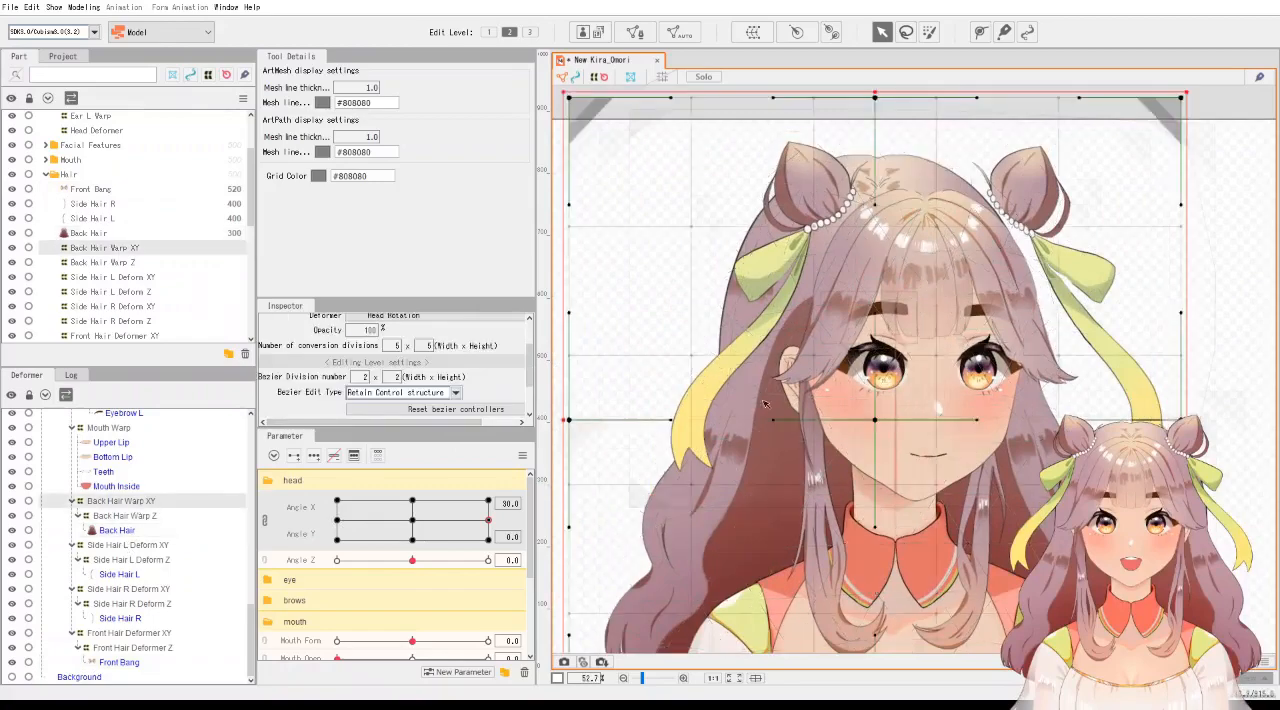
{"action": "left_click_drag", "start_coordinate": [877, 421], "coordinate": [887, 421]}
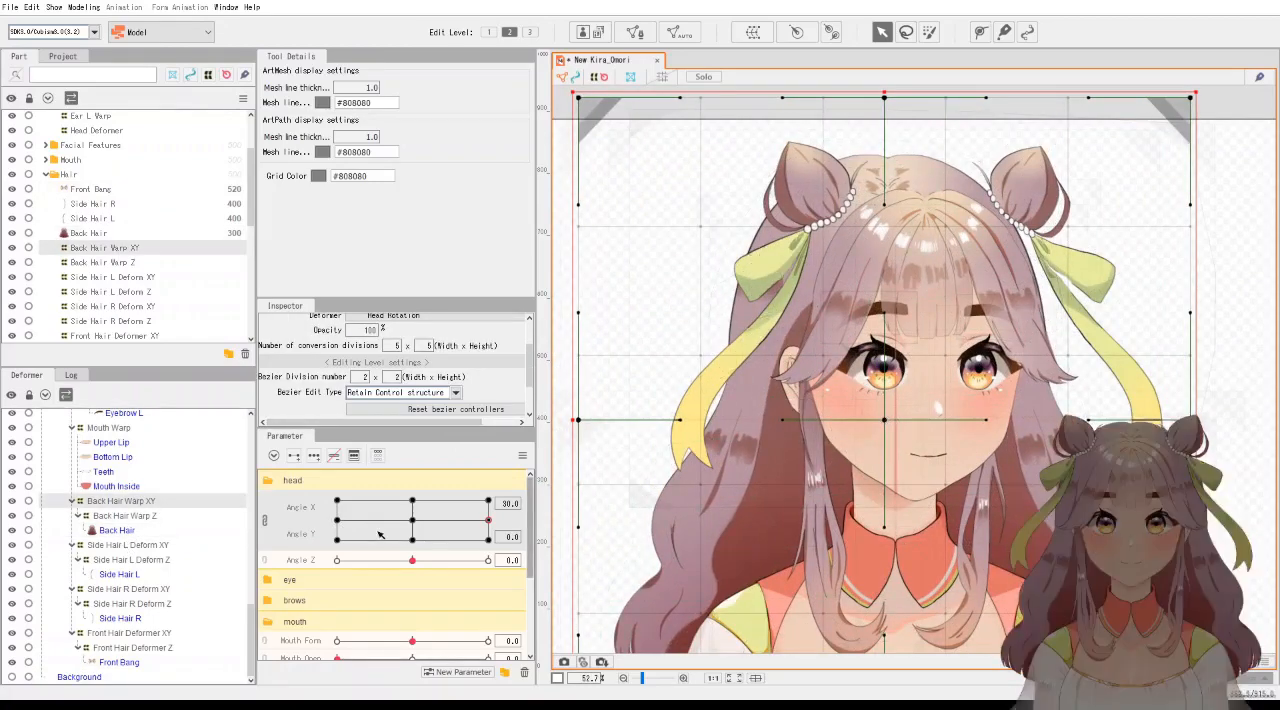
{"action": "left_click_drag", "start_coordinate": [411, 524], "coordinate": [455, 527]}
{"action": "left_click", "coordinate": [487, 526]}
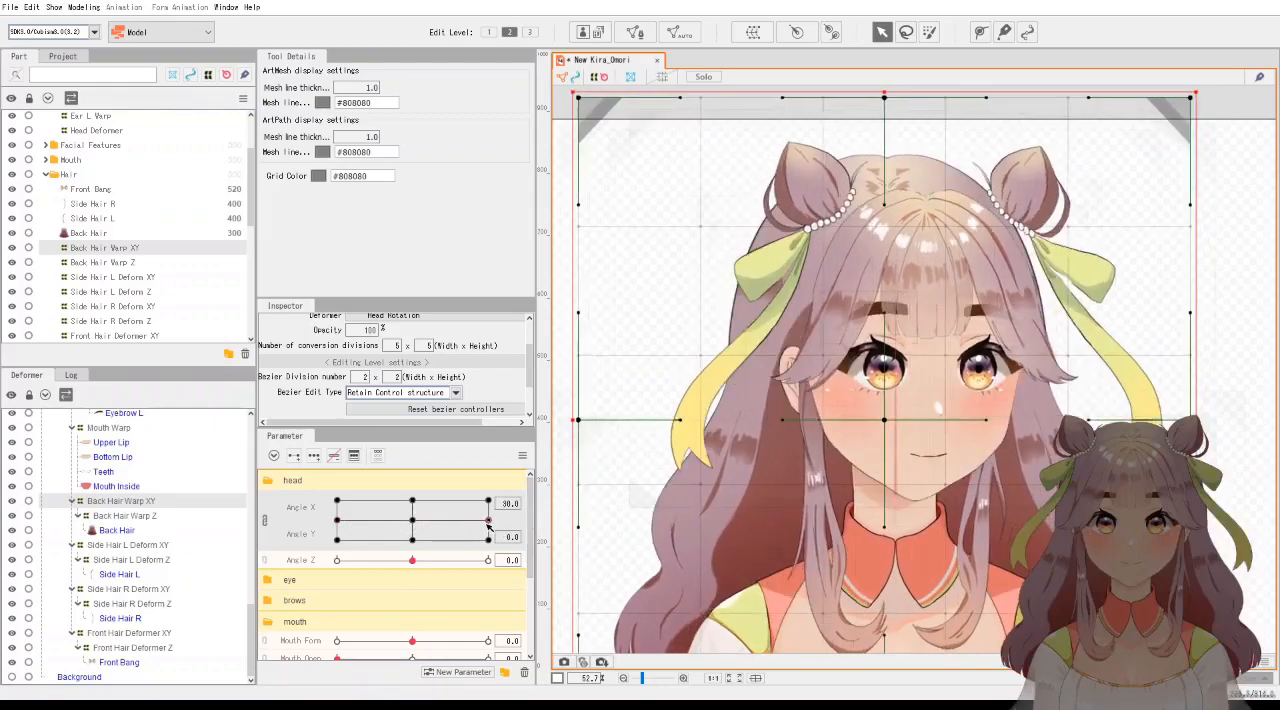
Select the Back Hair mesh points at the crown between the two buns and move them slightly right.
{"action": "scroll", "coordinate": [871, 453], "scroll_direction": "up", "scroll_amount": 4}
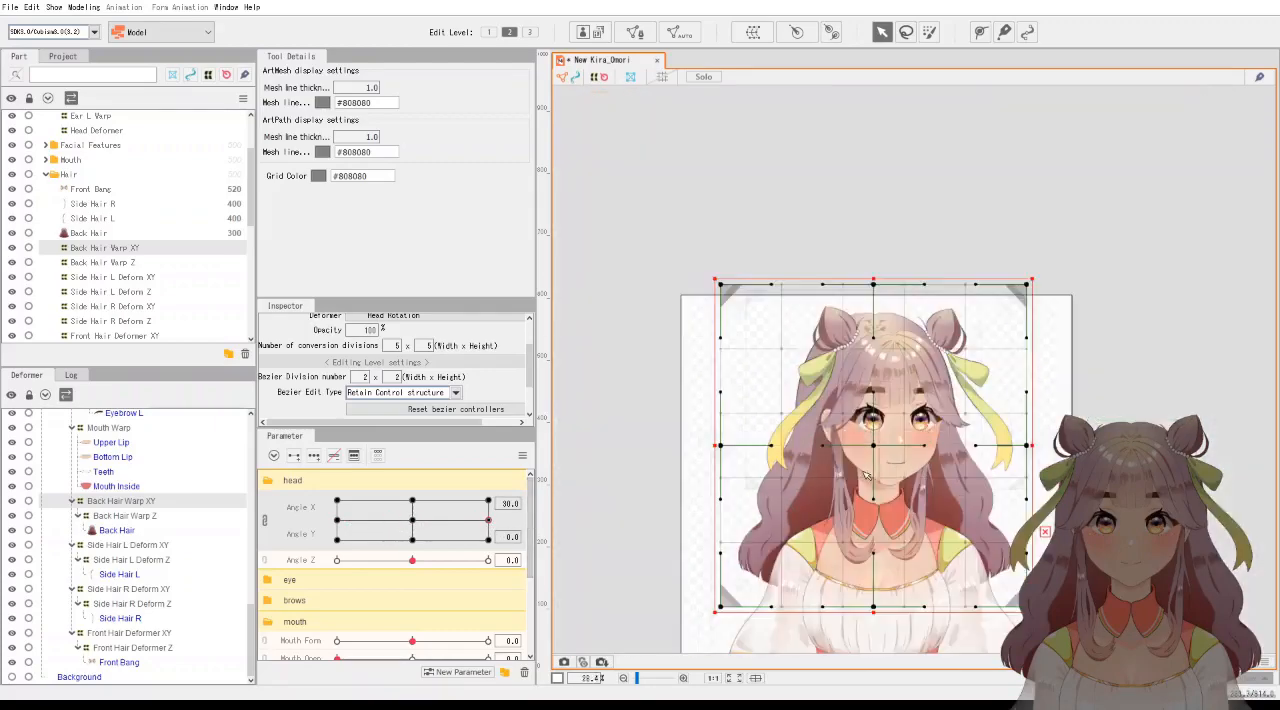
{"action": "scroll", "coordinate": [928, 462], "scroll_direction": "up", "scroll_amount": 2}
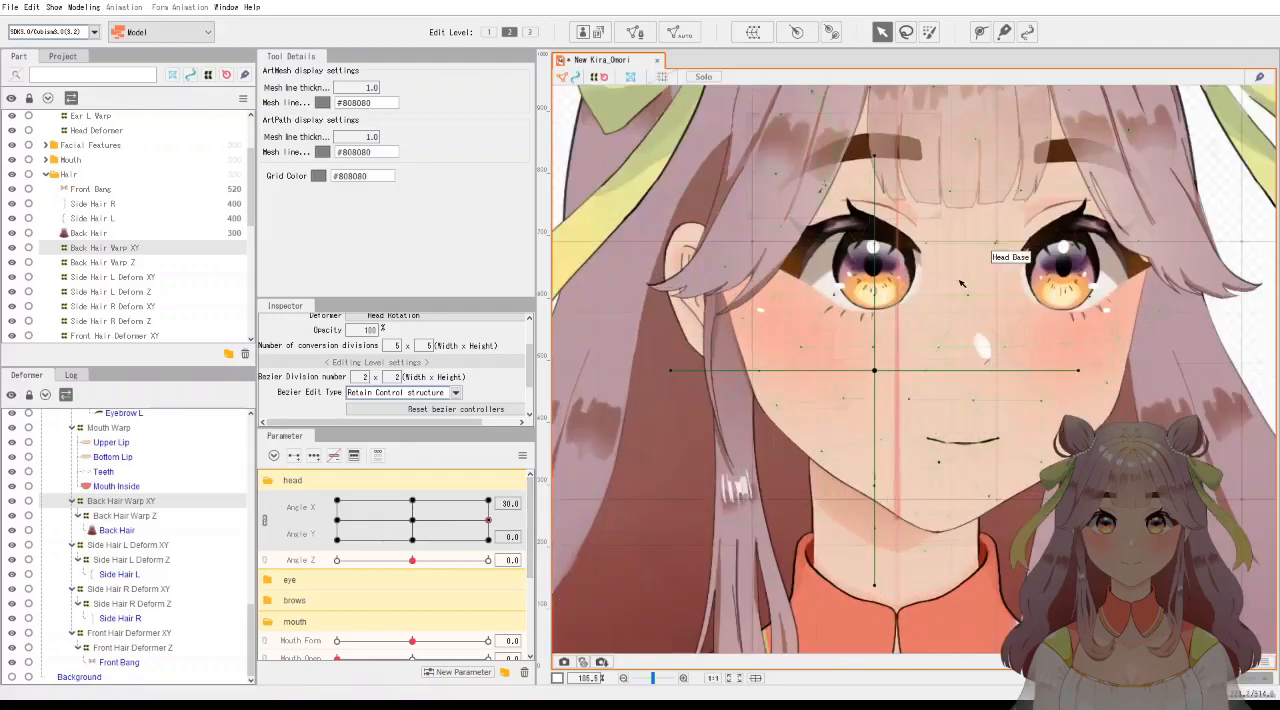
{"action": "left_click_drag", "start_coordinate": [951, 271], "coordinate": [891, 563]}
{"action": "left_click_drag", "start_coordinate": [860, 306], "coordinate": [836, 361]}
{"action": "left_click", "coordinate": [117, 530]}
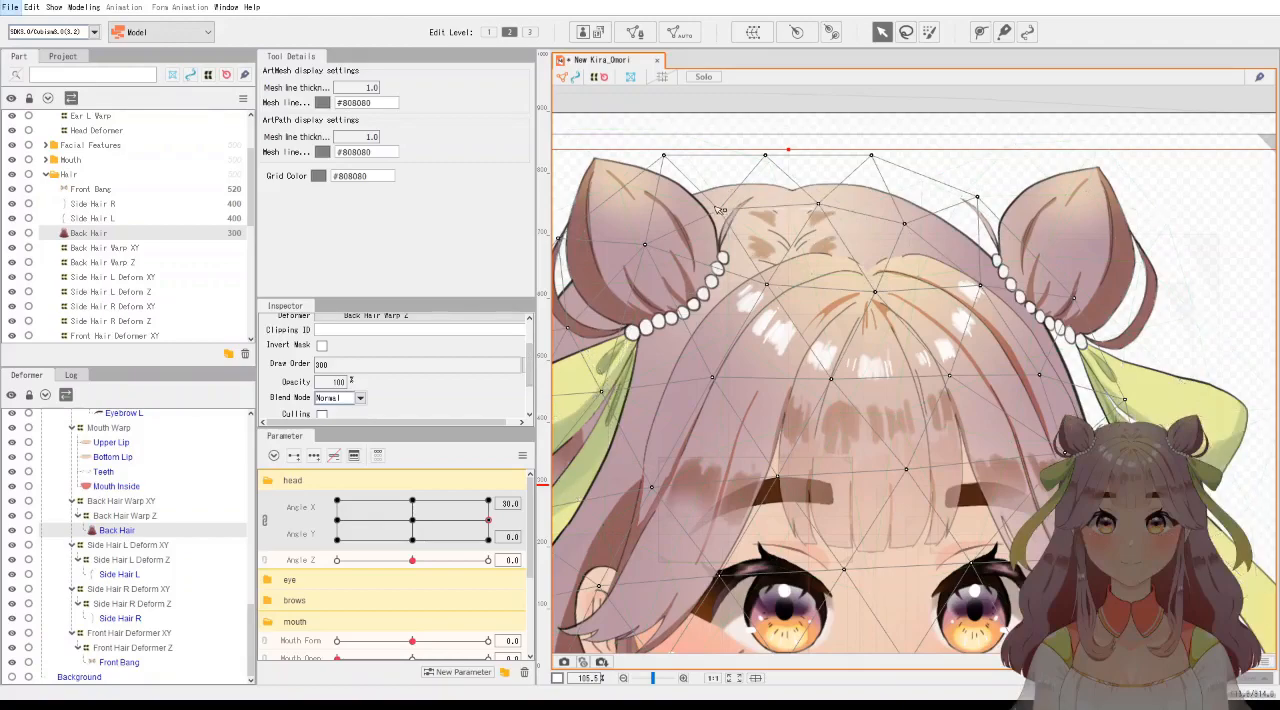
{"action": "left_click_drag", "start_coordinate": [695, 197], "coordinate": [822, 256]}
{"action": "key", "text": "ctrl+z"}
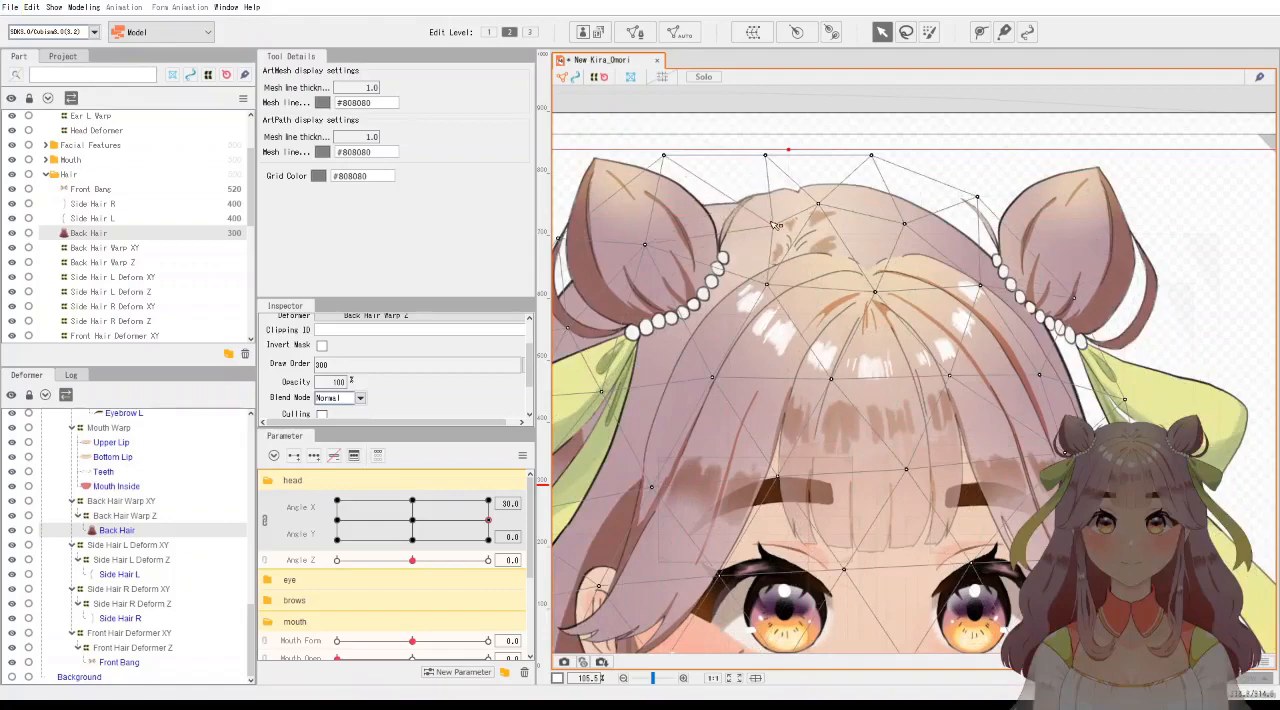
{"action": "left_click_drag", "start_coordinate": [771, 224], "coordinate": [897, 308]}
{"action": "left_click_drag", "start_coordinate": [800, 250], "coordinate": [809, 249]}
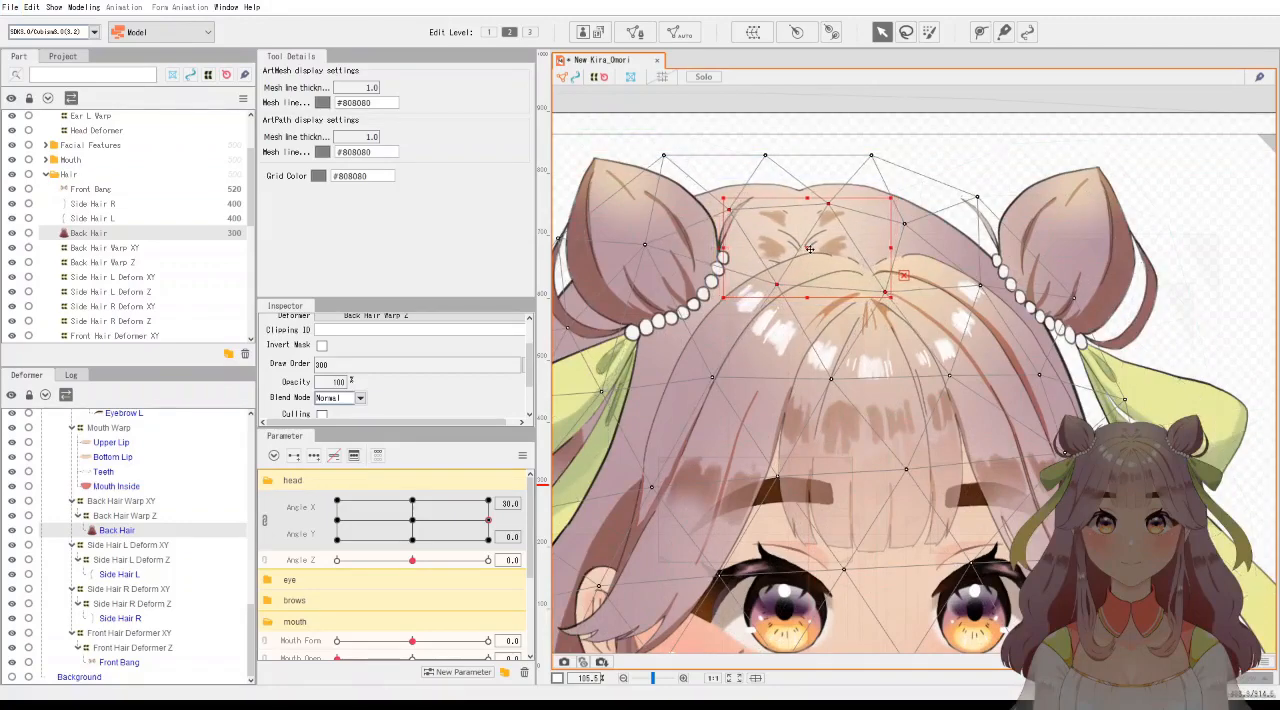
Move the two Back Hair mesh points at the hair parting further right and preview the turn between Angle X 0 and 30.
{"action": "left_click", "coordinate": [758, 270]}
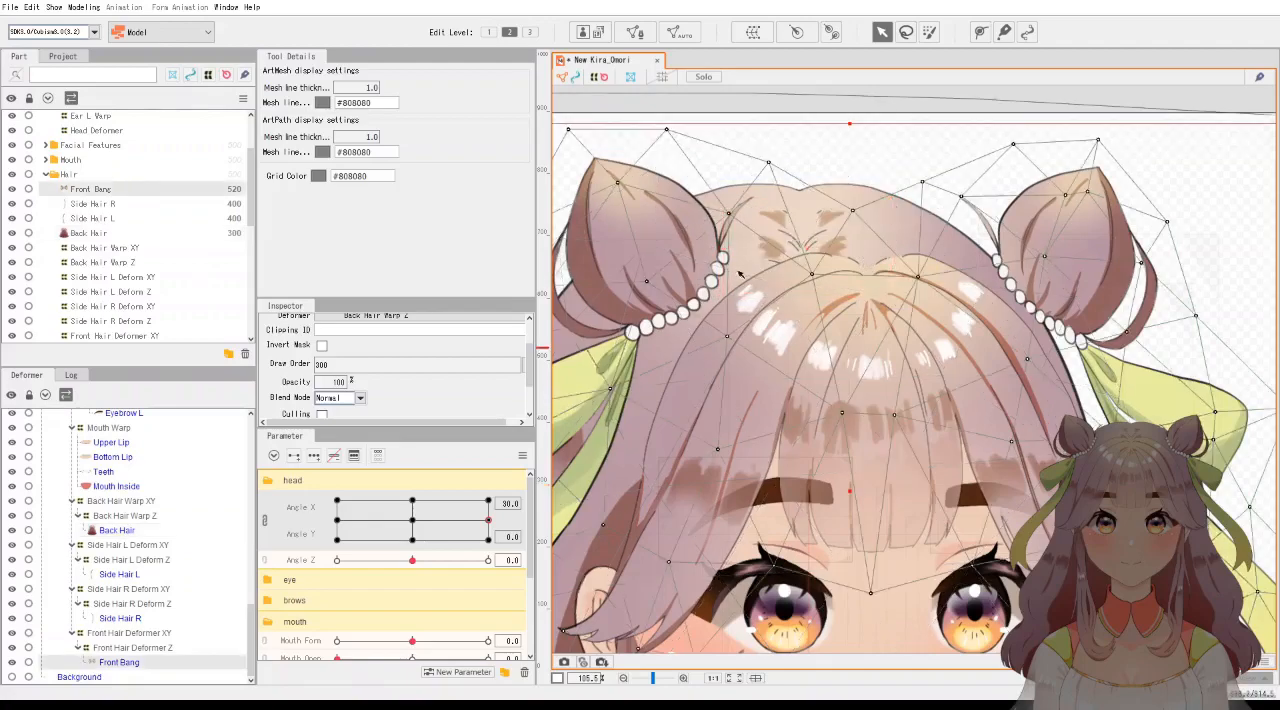
{"action": "left_click", "coordinate": [784, 246]}
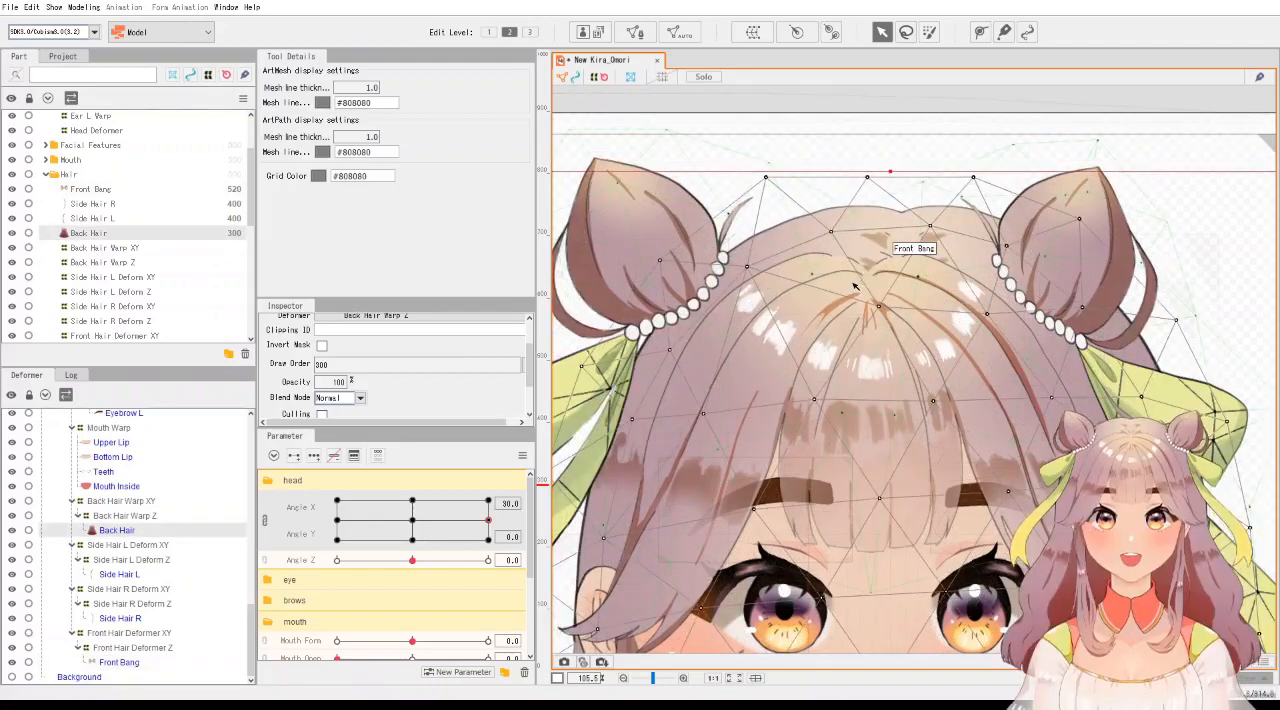
{"action": "left_click", "coordinate": [777, 285]}
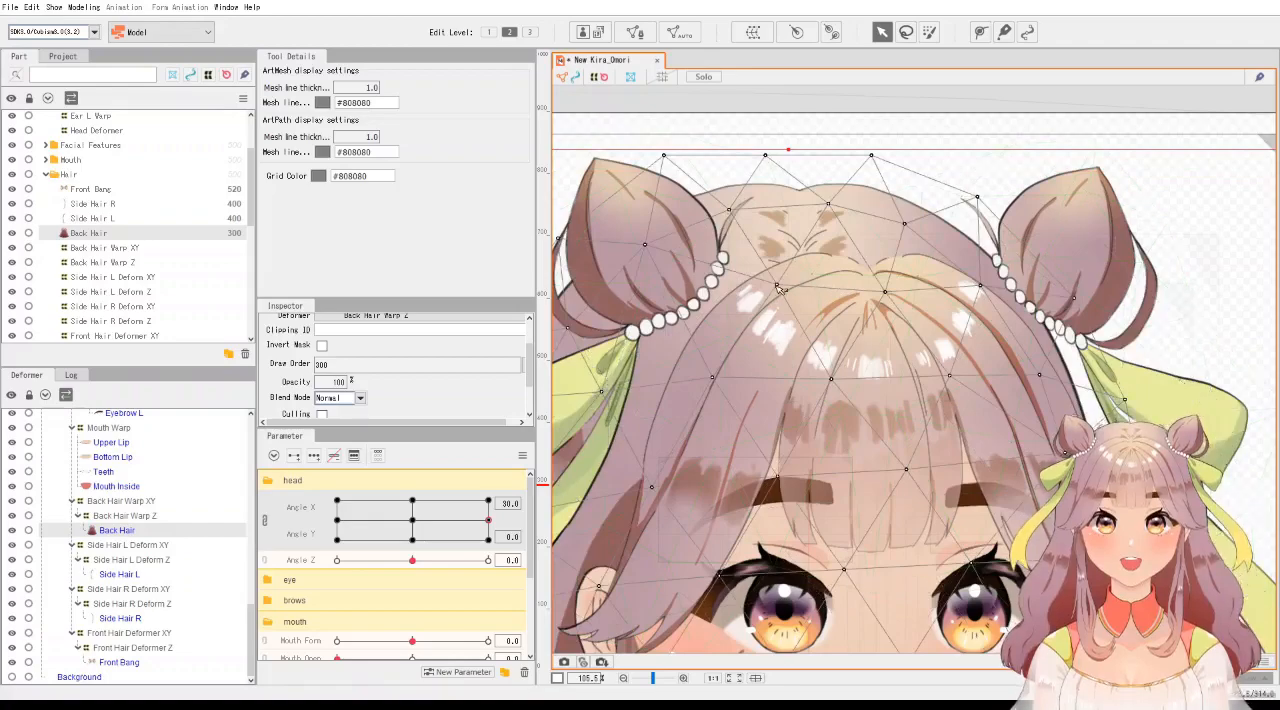
{"action": "left_click", "coordinate": [886, 292], "text": "shift"}
{"action": "left_click_drag", "start_coordinate": [831, 292], "coordinate": [875, 292]}
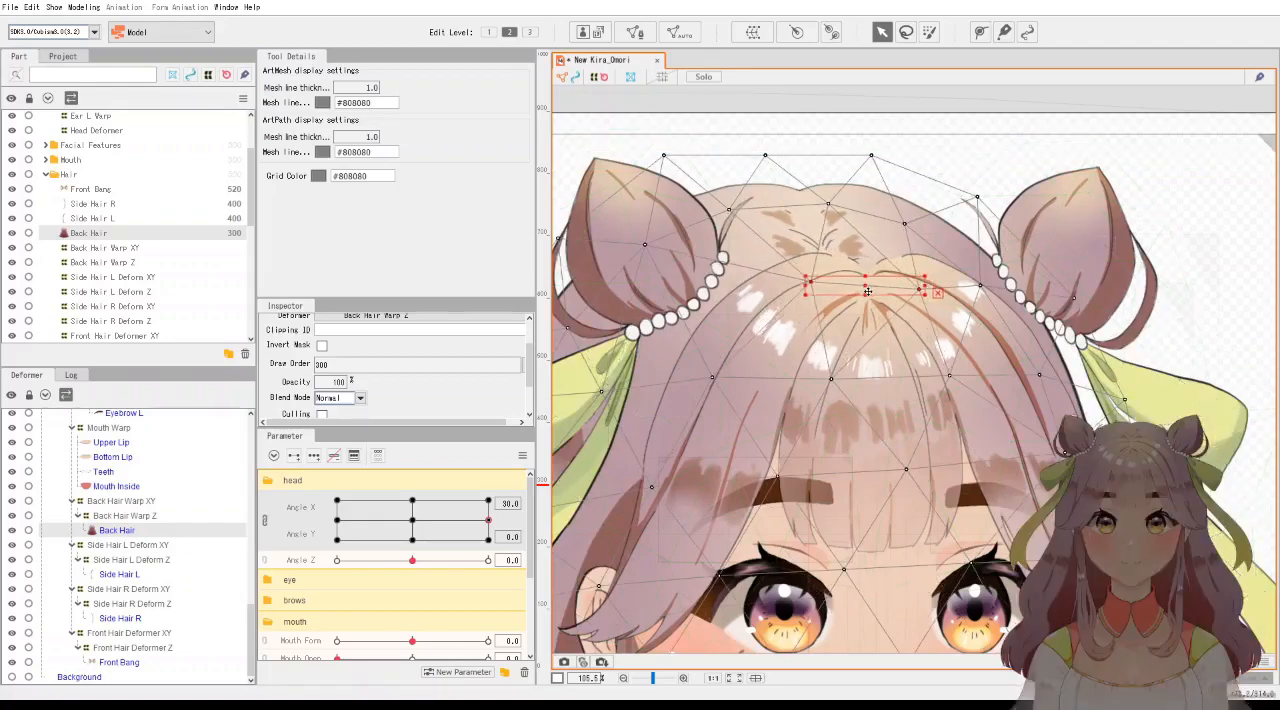
{"action": "scroll", "coordinate": [877, 292], "scroll_direction": "down", "scroll_amount": 5}
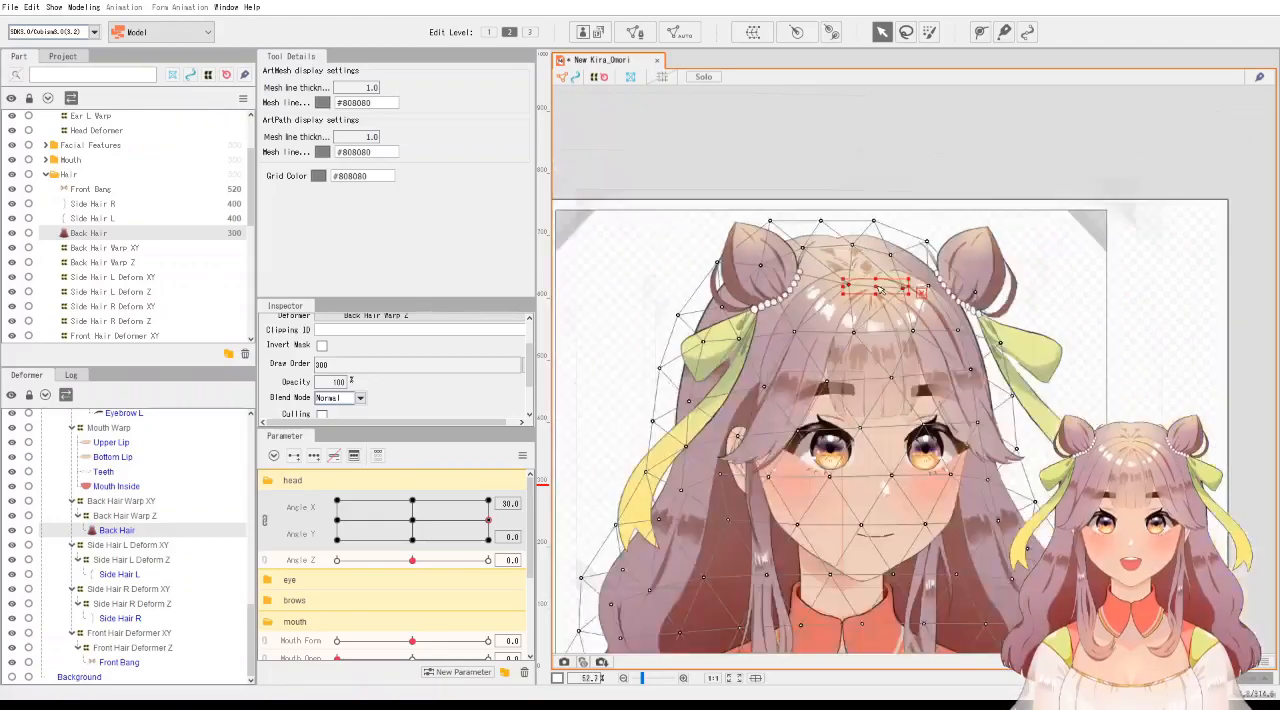
{"action": "scroll", "coordinate": [886, 267], "scroll_direction": "down", "scroll_amount": 3}
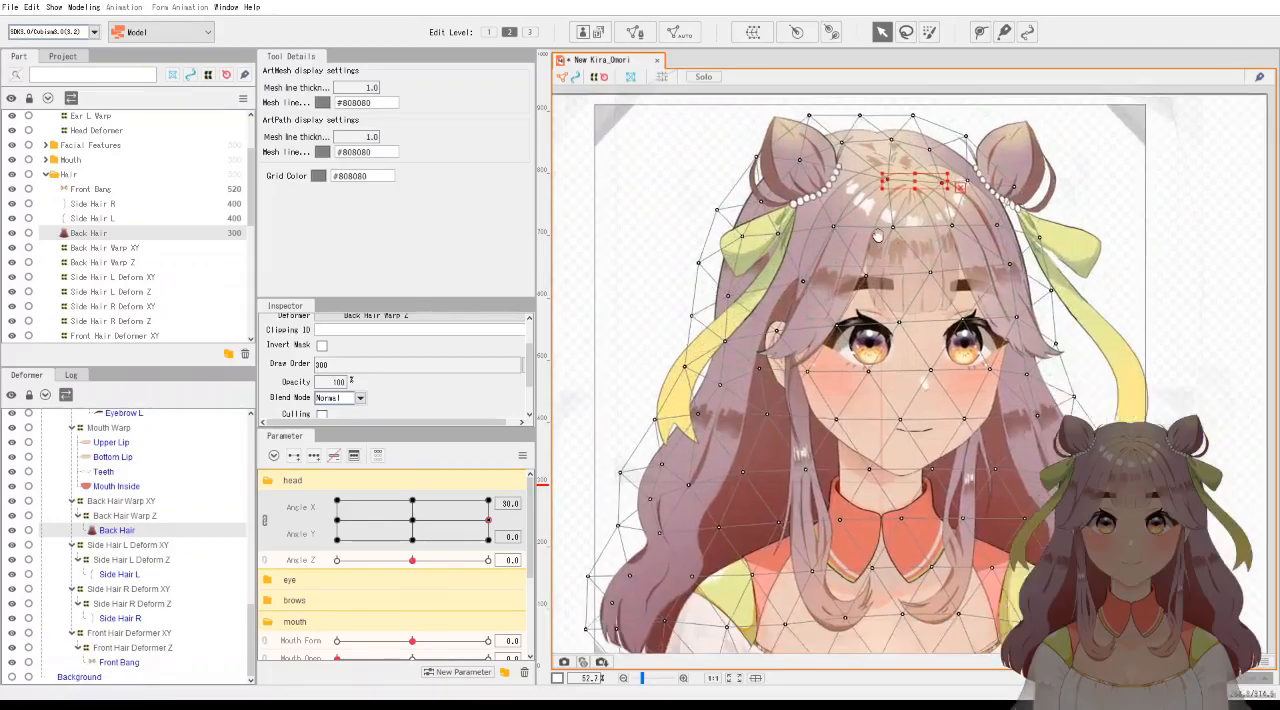
{"action": "left_click", "coordinate": [413, 518]}
{"action": "left_click", "coordinate": [572, 440]}
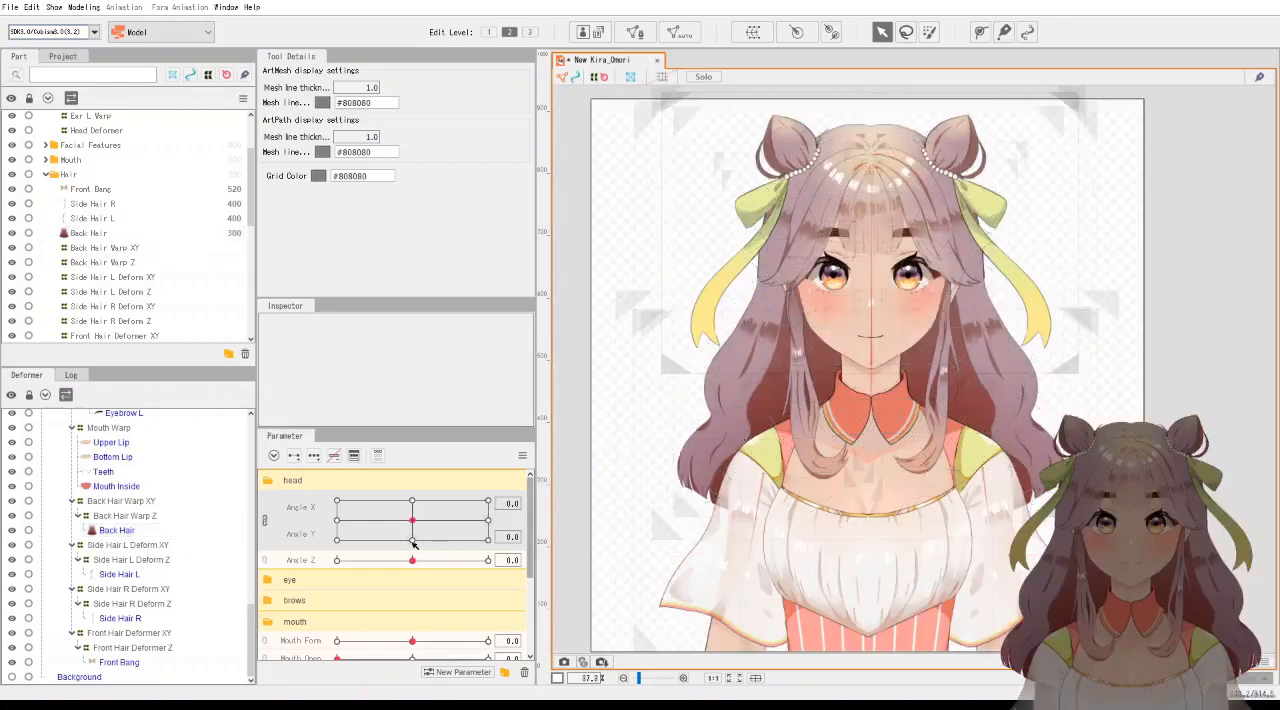
{"action": "mouse_move", "coordinate": [511, 503]}
{"action": "left_mouse_down"}
{"action": "mouse_move", "coordinate": [569, 503]}
{"action": "mouse_move", "coordinate": [489, 506]}
{"action": "mouse_move", "coordinate": [565, 506]}
{"action": "left_mouse_up"}
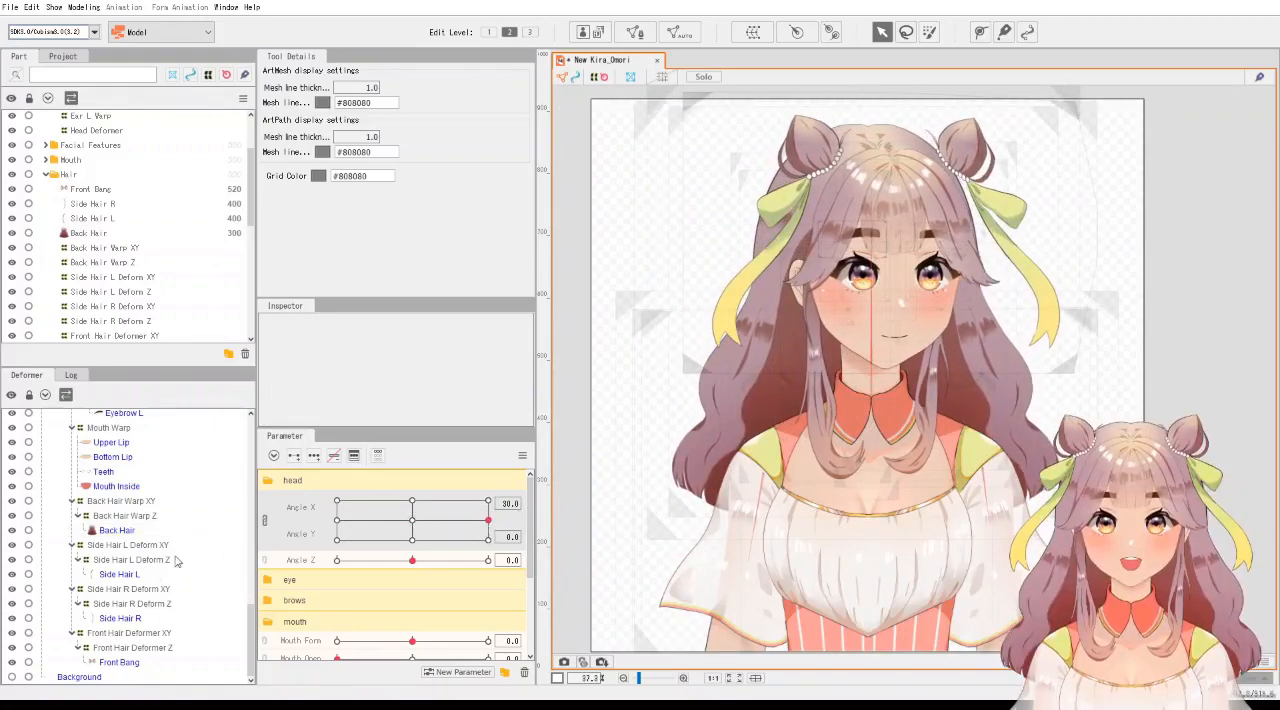
Shift the Back Hair Warp XY slightly left at Angle X 30 and preview the turn from the neutral pose.
{"action": "left_click", "coordinate": [118, 531]}
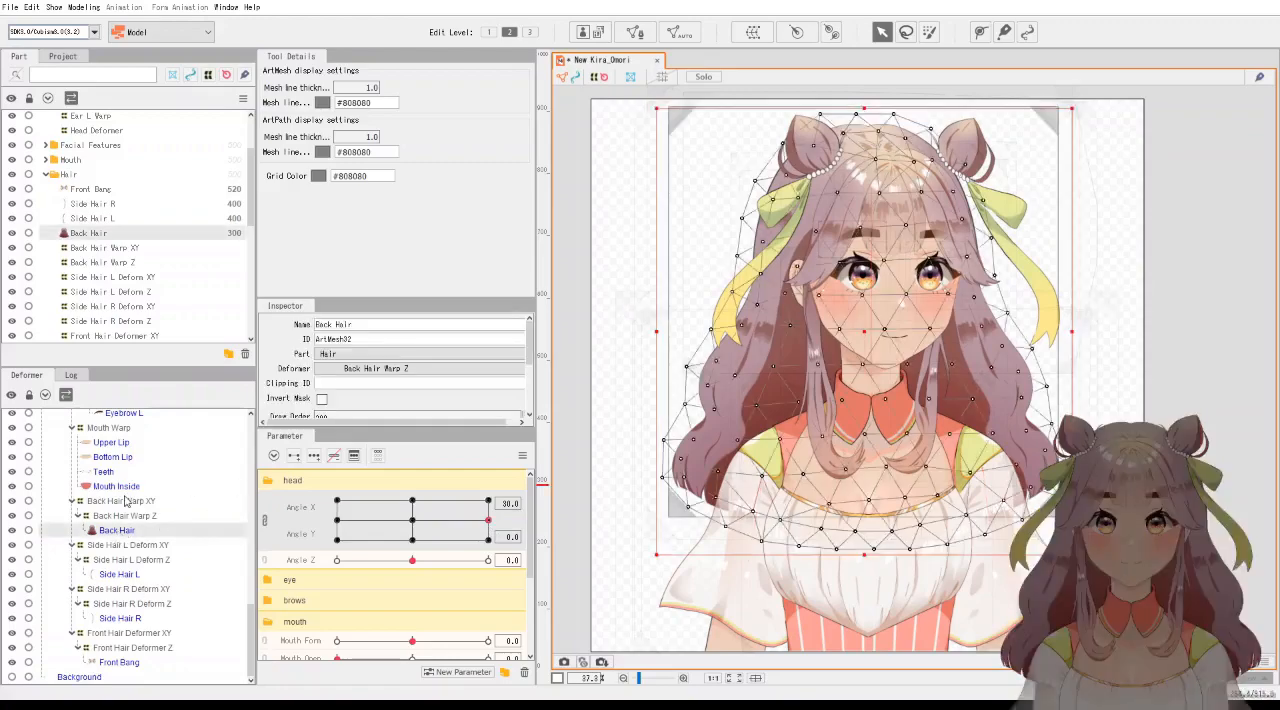
{"action": "left_click", "coordinate": [124, 501]}
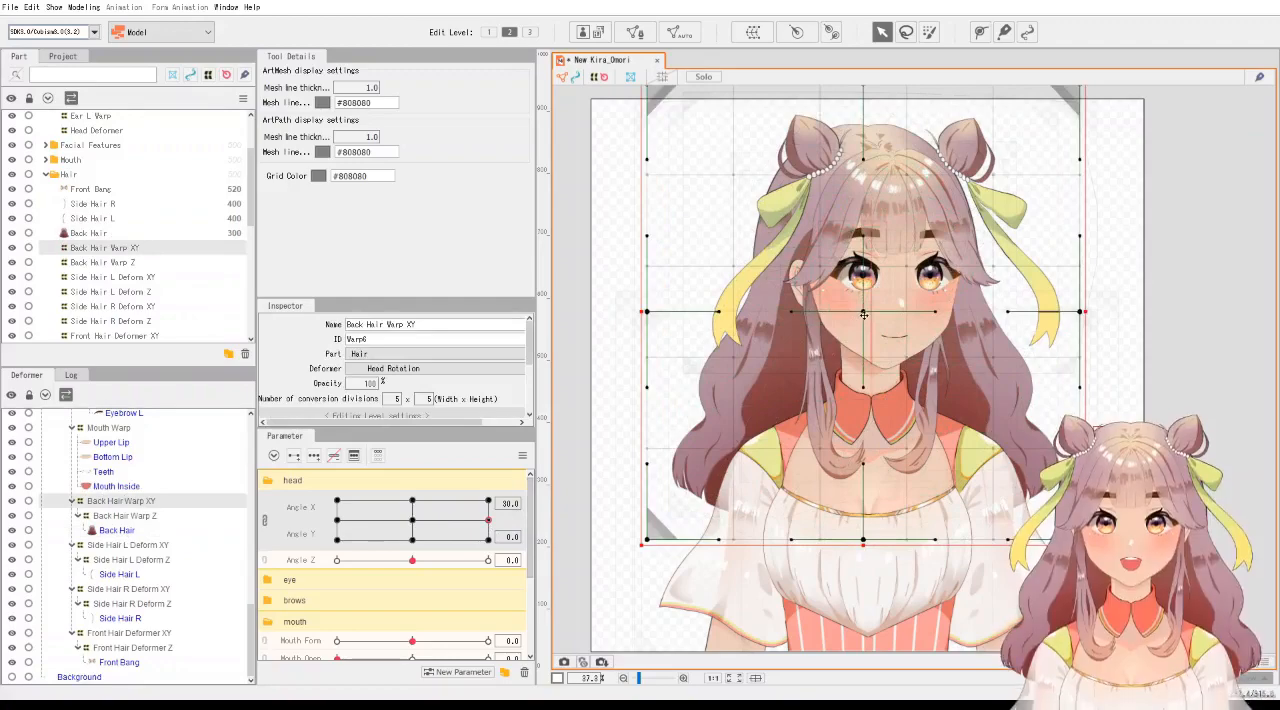
{"action": "left_click_drag", "start_coordinate": [863, 314], "coordinate": [858, 314]}
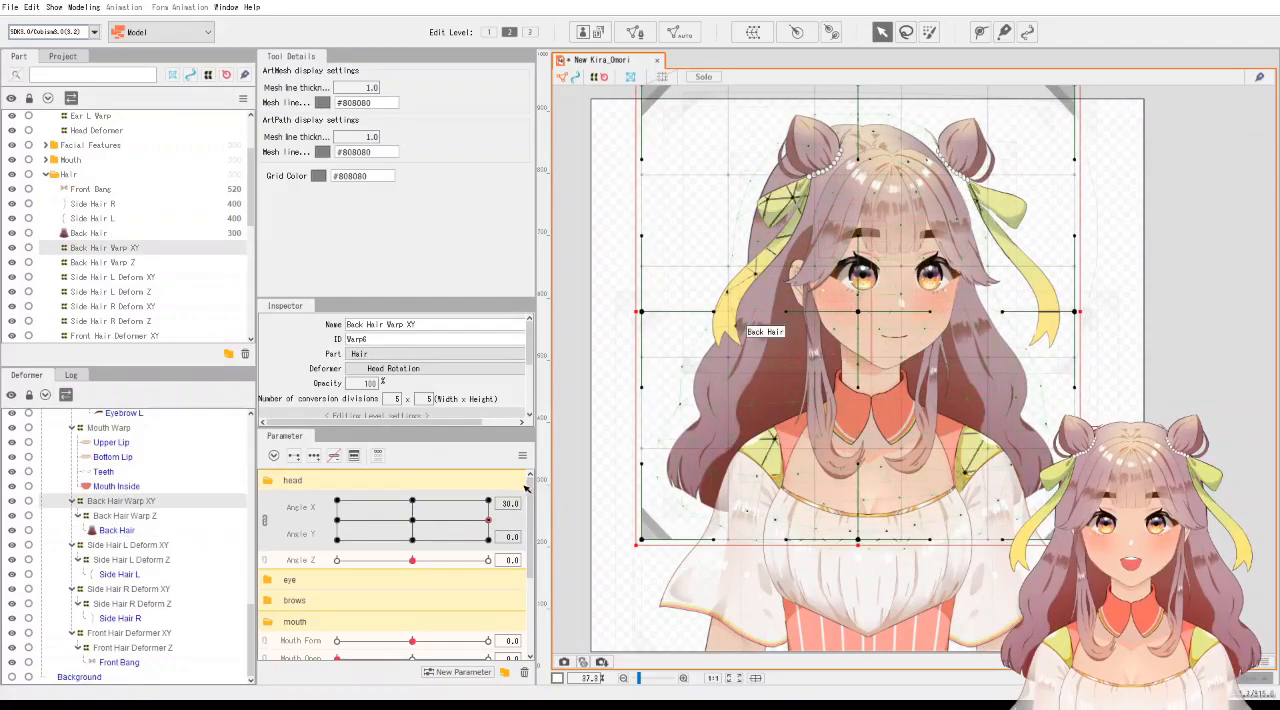
{"action": "mouse_move", "coordinate": [411, 520]}
{"action": "left_mouse_down"}
{"action": "mouse_move", "coordinate": [606, 517]}
{"action": "mouse_move", "coordinate": [437, 486]}
{"action": "mouse_move", "coordinate": [506, 504]}
{"action": "mouse_move", "coordinate": [490, 521]}
{"action": "mouse_move", "coordinate": [340, 520]}
{"action": "mouse_move", "coordinate": [488, 520]}
{"action": "left_mouse_up"}
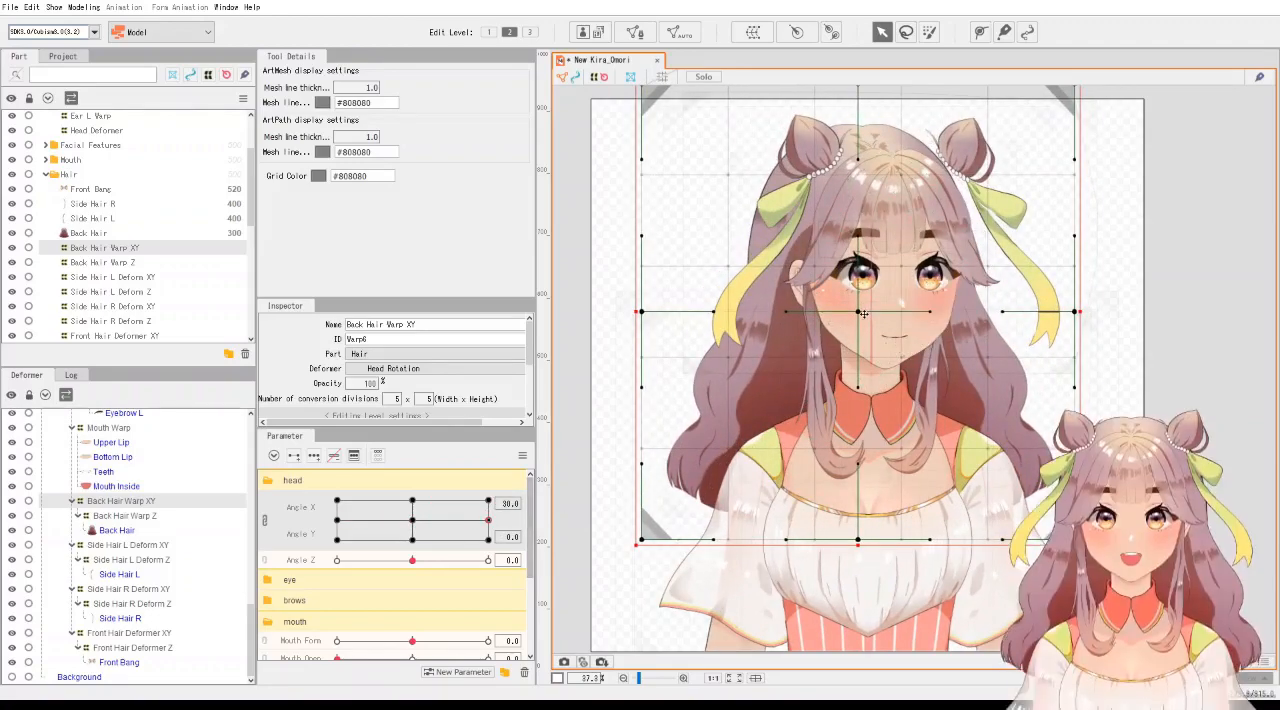
Move the Back Hair Warp XY back right, narrow it slightly from its right edge, and preview the turn up to Angle X 30.
{"action": "left_click_drag", "start_coordinate": [865, 314], "coordinate": [870, 314]}
{"action": "mouse_move", "coordinate": [1085, 312]}
{"action": "left_mouse_down"}
{"action": "mouse_move", "coordinate": [1068, 312]}
{"action": "mouse_move", "coordinate": [1081, 312]}
{"action": "left_mouse_up"}
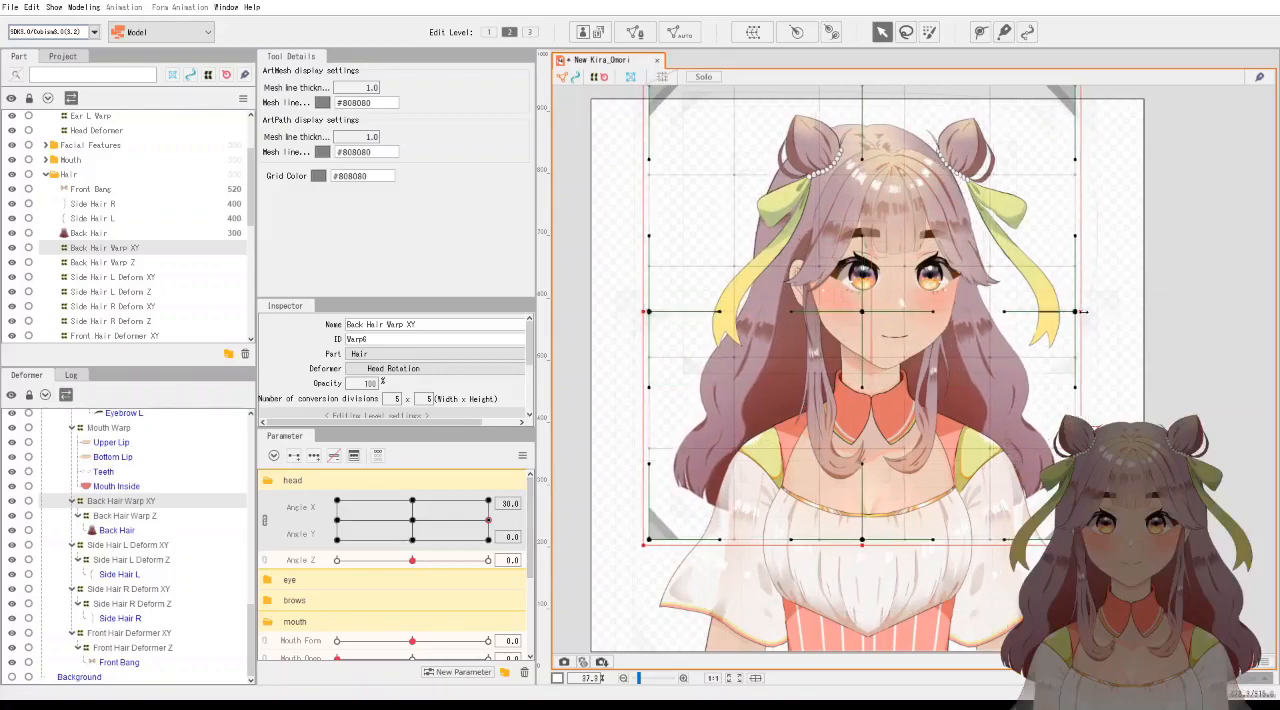
{"action": "left_click_drag", "start_coordinate": [866, 315], "coordinate": [867, 315]}
{"action": "left_click_drag", "start_coordinate": [413, 522], "coordinate": [531, 522]}
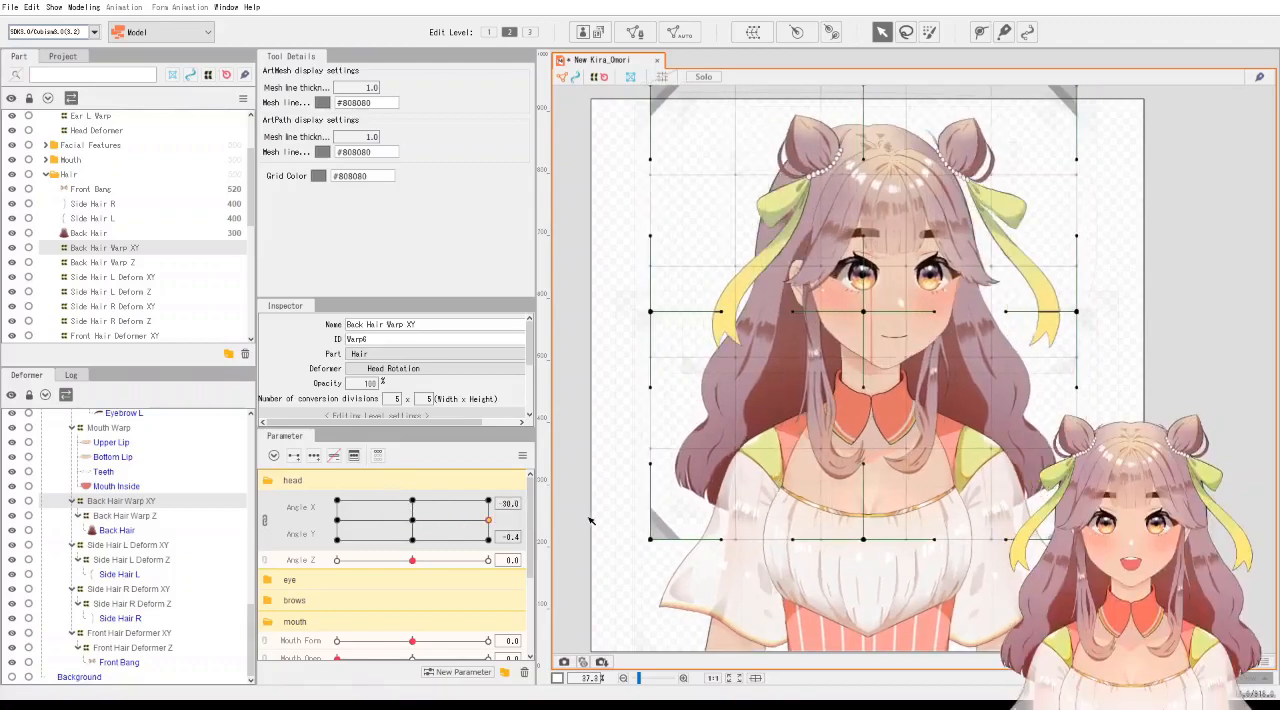
{"action": "left_click_drag", "start_coordinate": [436, 520], "coordinate": [572, 525]}
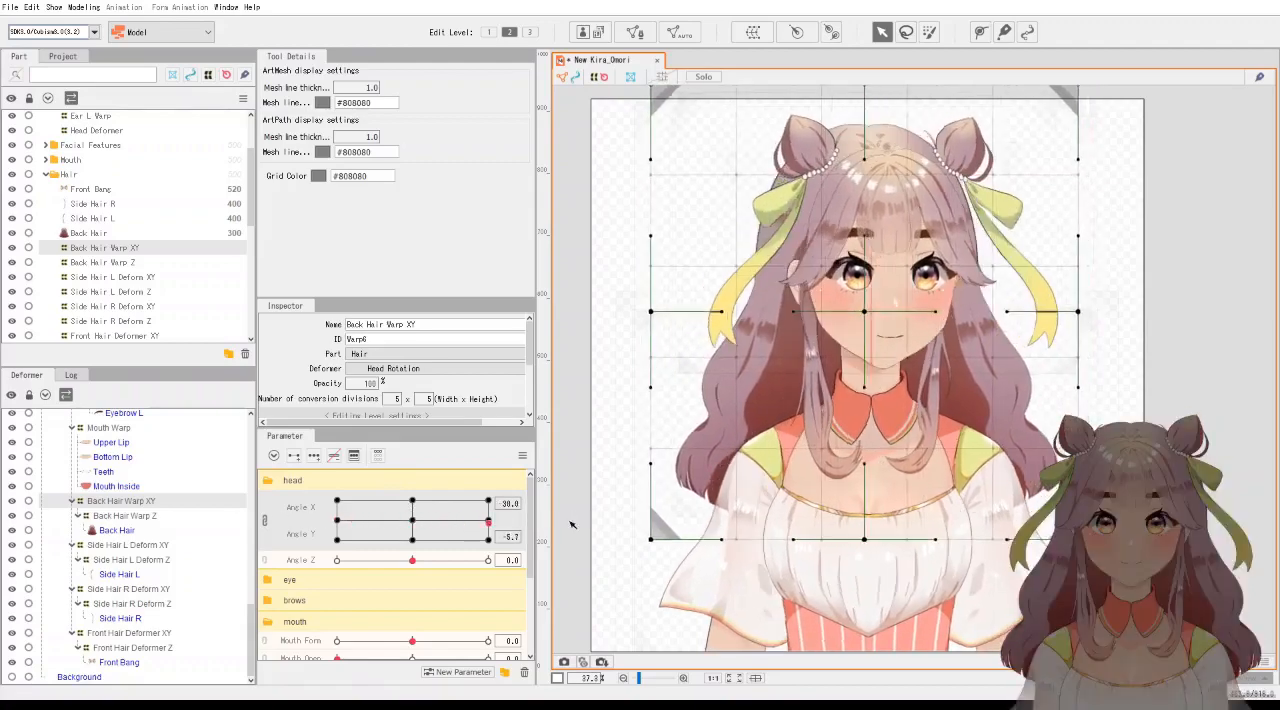
{"action": "left_click", "coordinate": [490, 521]}
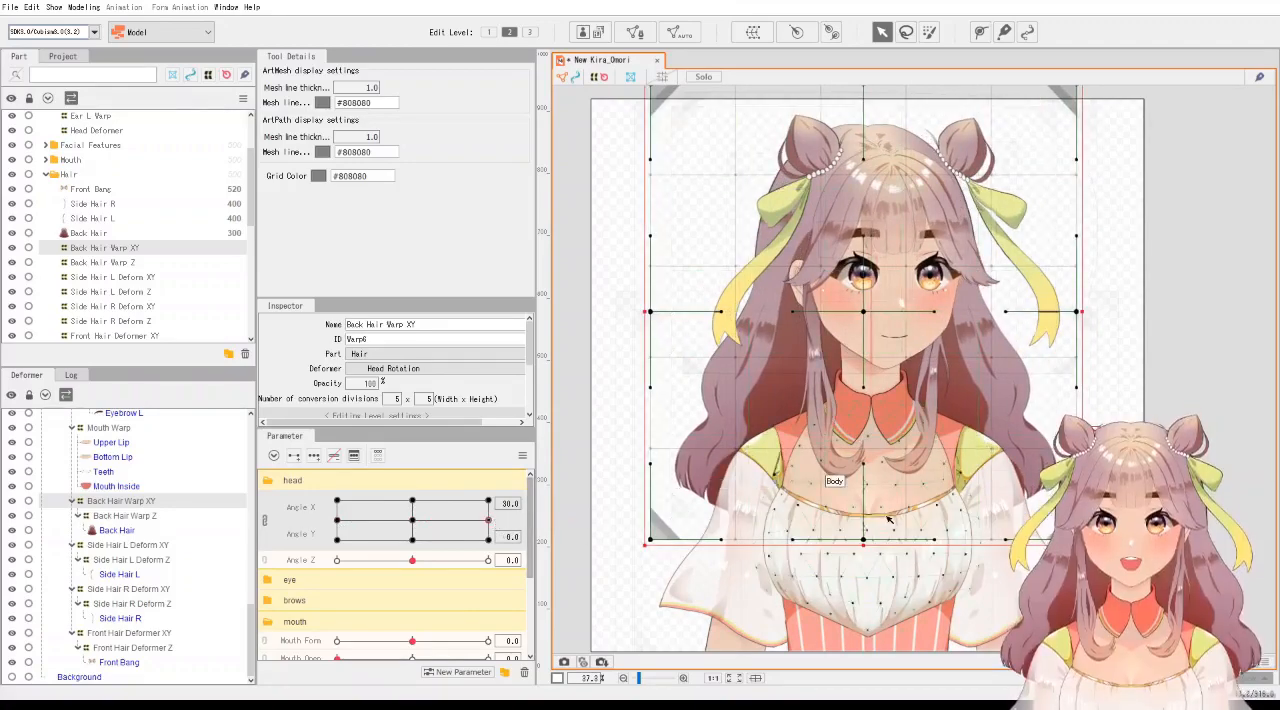
{"action": "scroll", "coordinate": [886, 516], "scroll_direction": "down", "scroll_amount": 2}
{"action": "scroll", "coordinate": [919, 529], "scroll_direction": "up", "scroll_amount": 2}
{"action": "left_click_drag", "start_coordinate": [934, 538], "coordinate": [967, 446]}
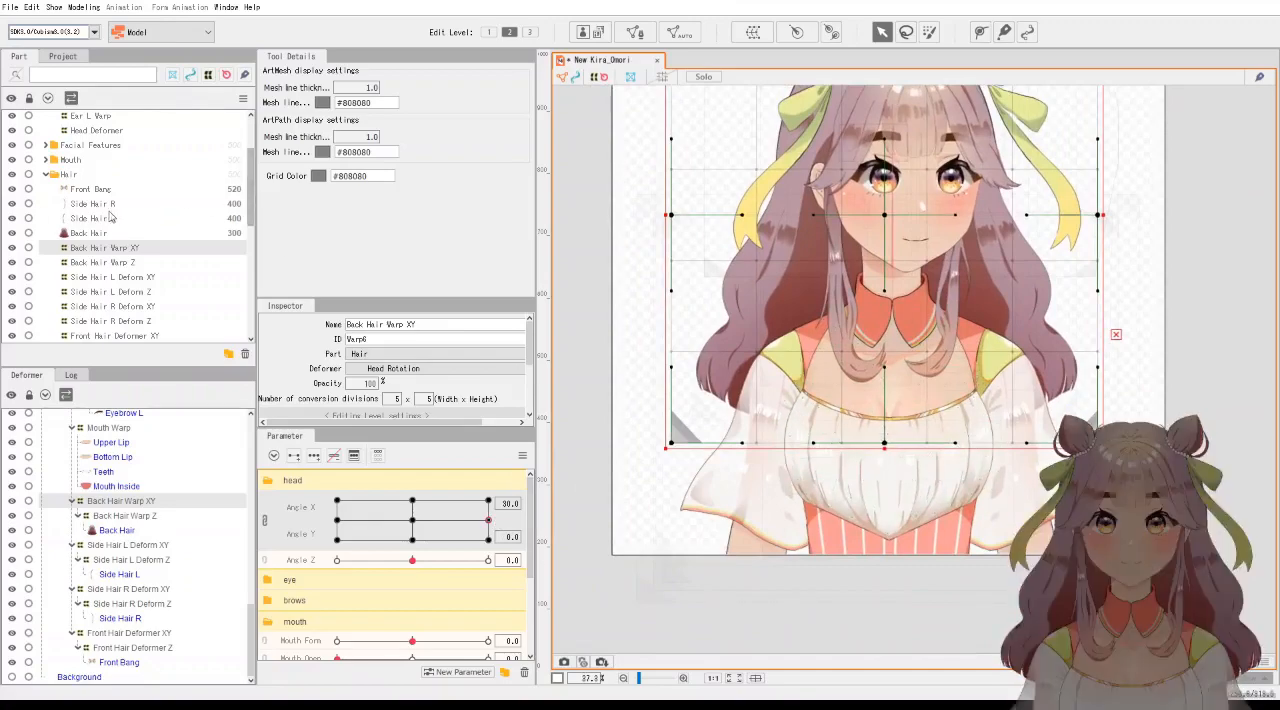
{"action": "scroll", "coordinate": [113, 218], "scroll_direction": "up", "scroll_amount": 2}
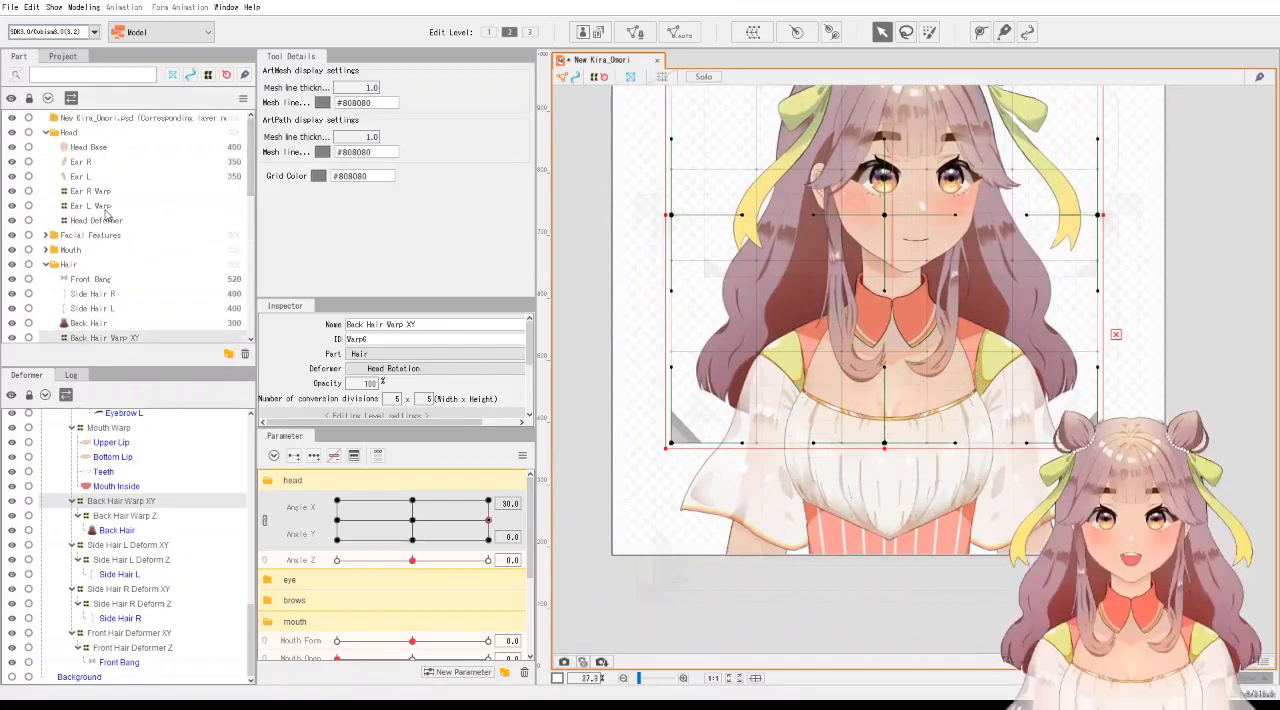
Select the Body X Deform and move its centre point and the handle below it right at Angle X 30.
{"action": "left_click", "coordinate": [50, 135]}
{"action": "scroll", "coordinate": [104, 496], "scroll_direction": "up", "scroll_amount": 8}
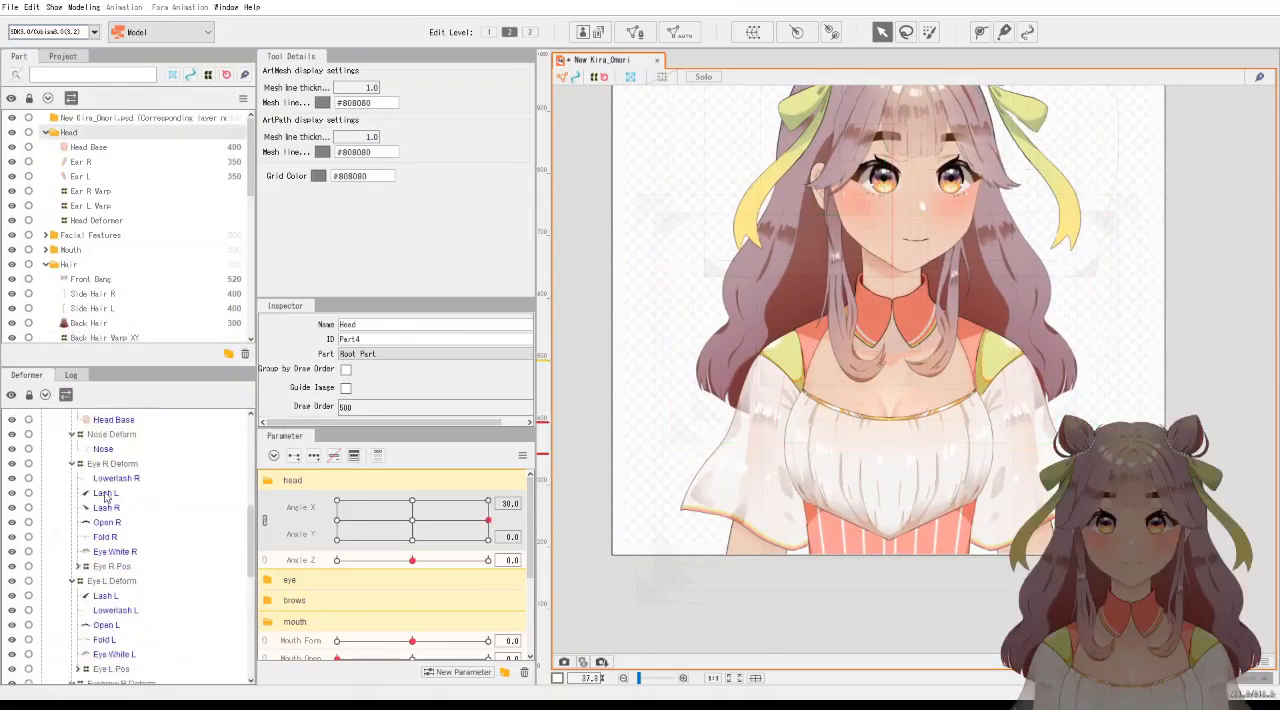
{"action": "left_click", "coordinate": [87, 461]}
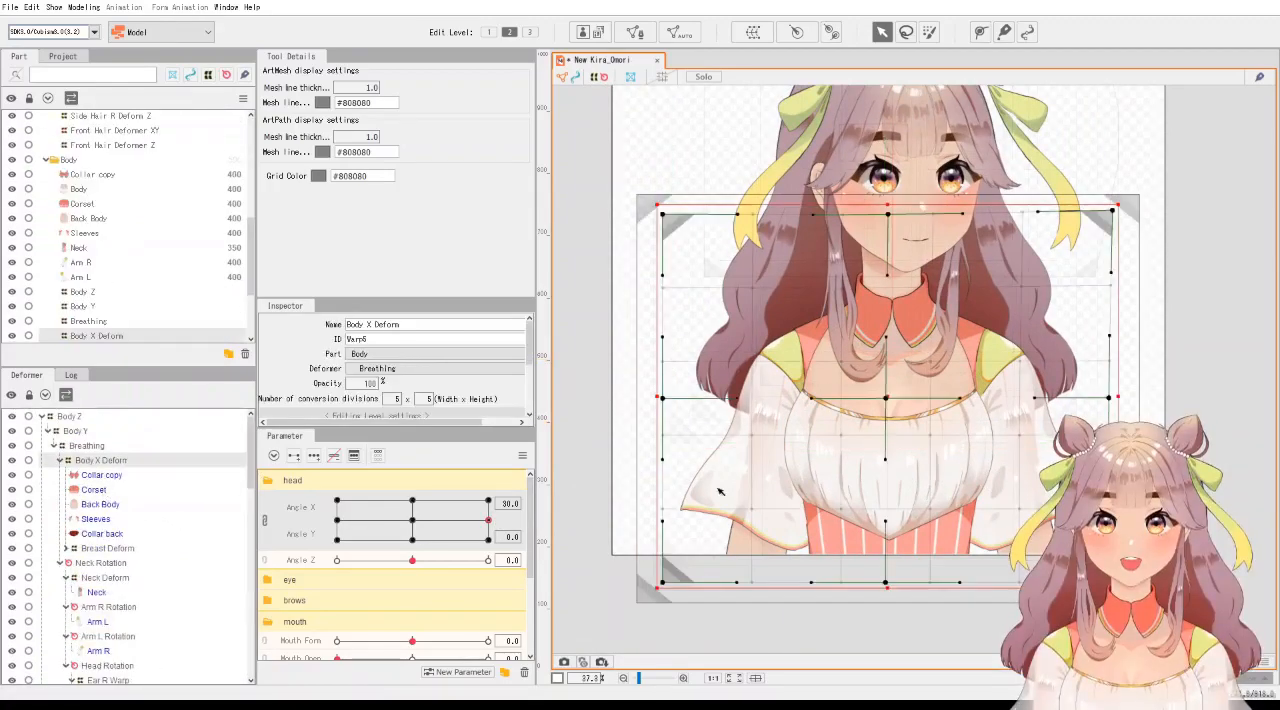
{"action": "scroll", "coordinate": [936, 463], "scroll_direction": "up", "scroll_amount": 2}
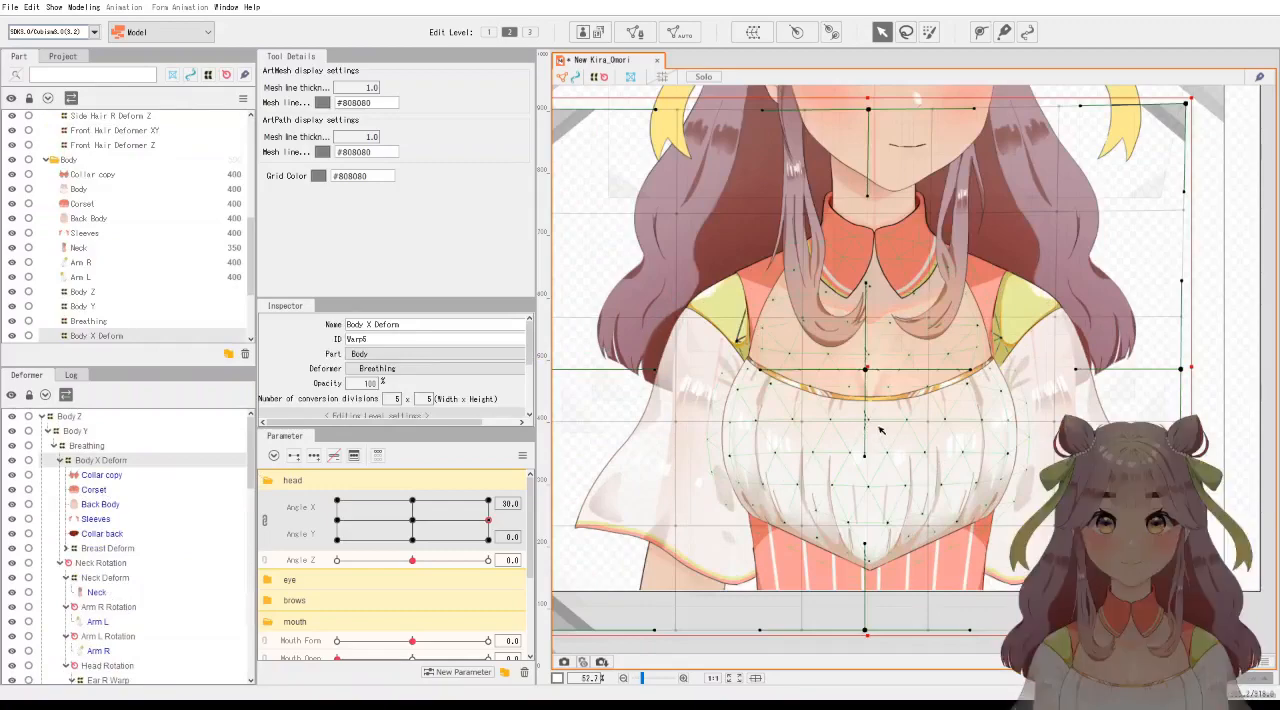
{"action": "scroll", "coordinate": [908, 446], "scroll_direction": "down", "scroll_amount": 2}
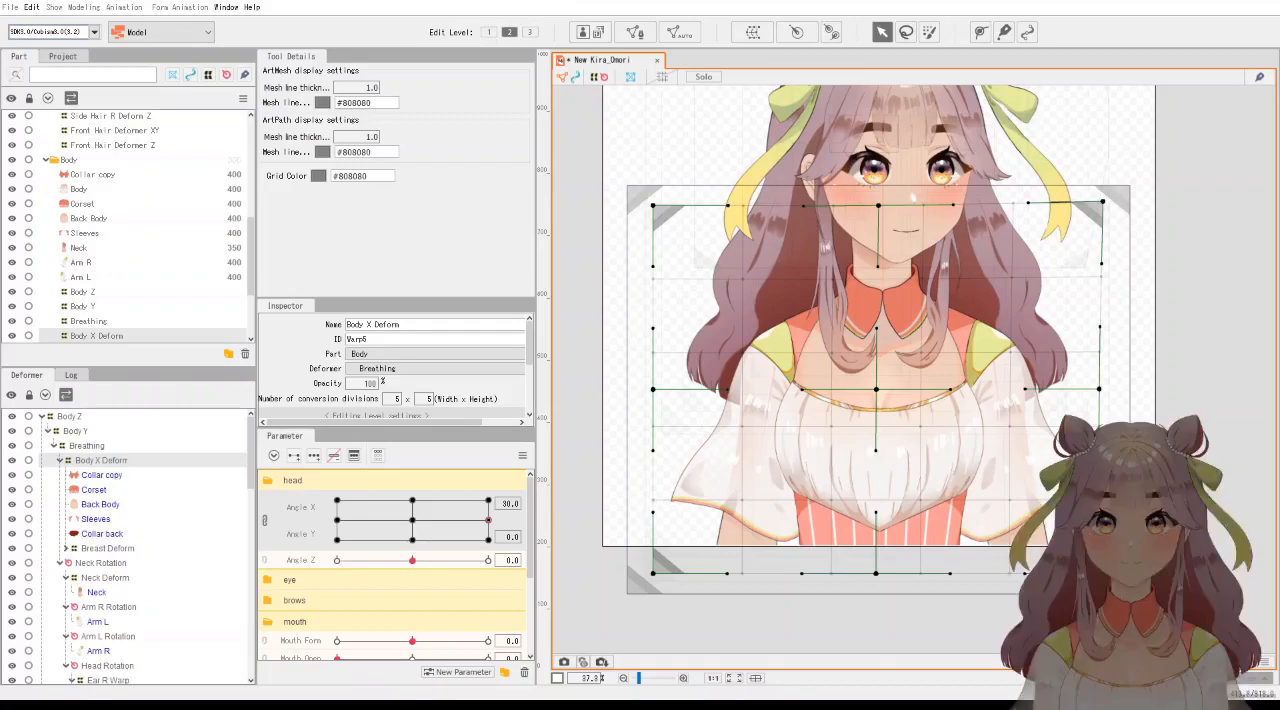
{"action": "key", "text": "alt"}
{"action": "left_click_drag", "start_coordinate": [884, 394], "coordinate": [902, 395]}
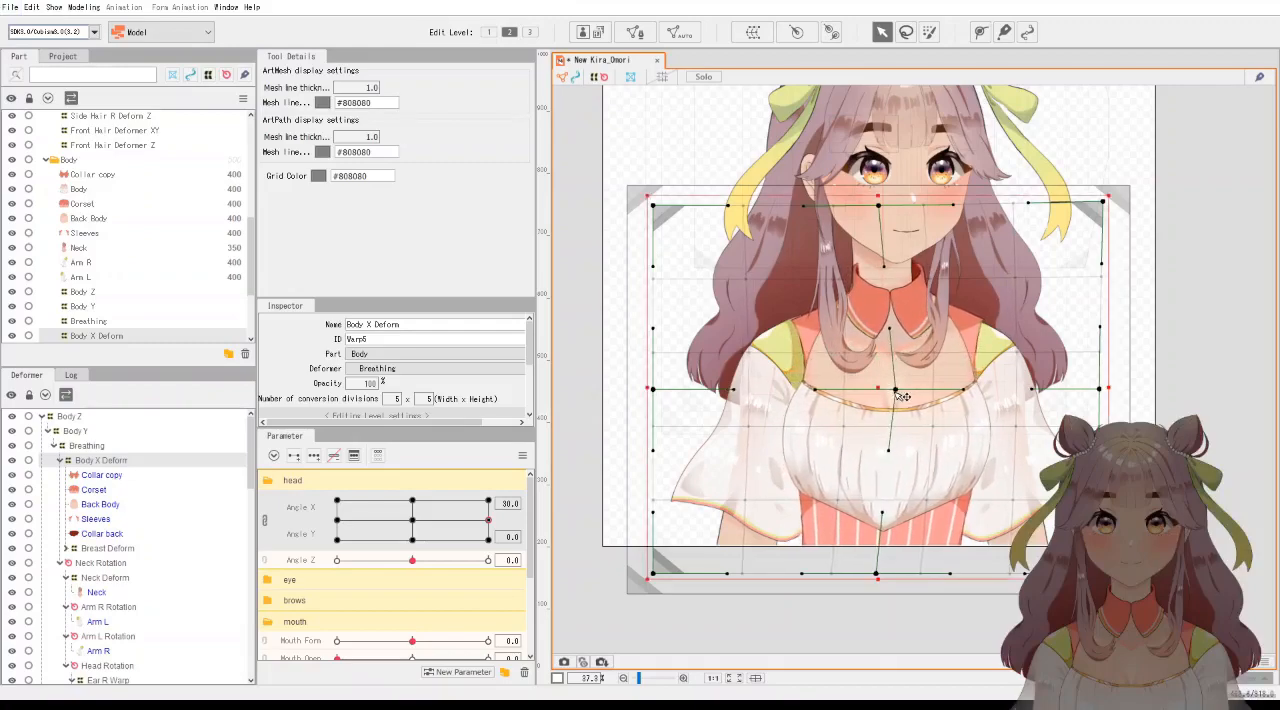
{"action": "left_click_drag", "start_coordinate": [891, 451], "coordinate": [908, 451]}
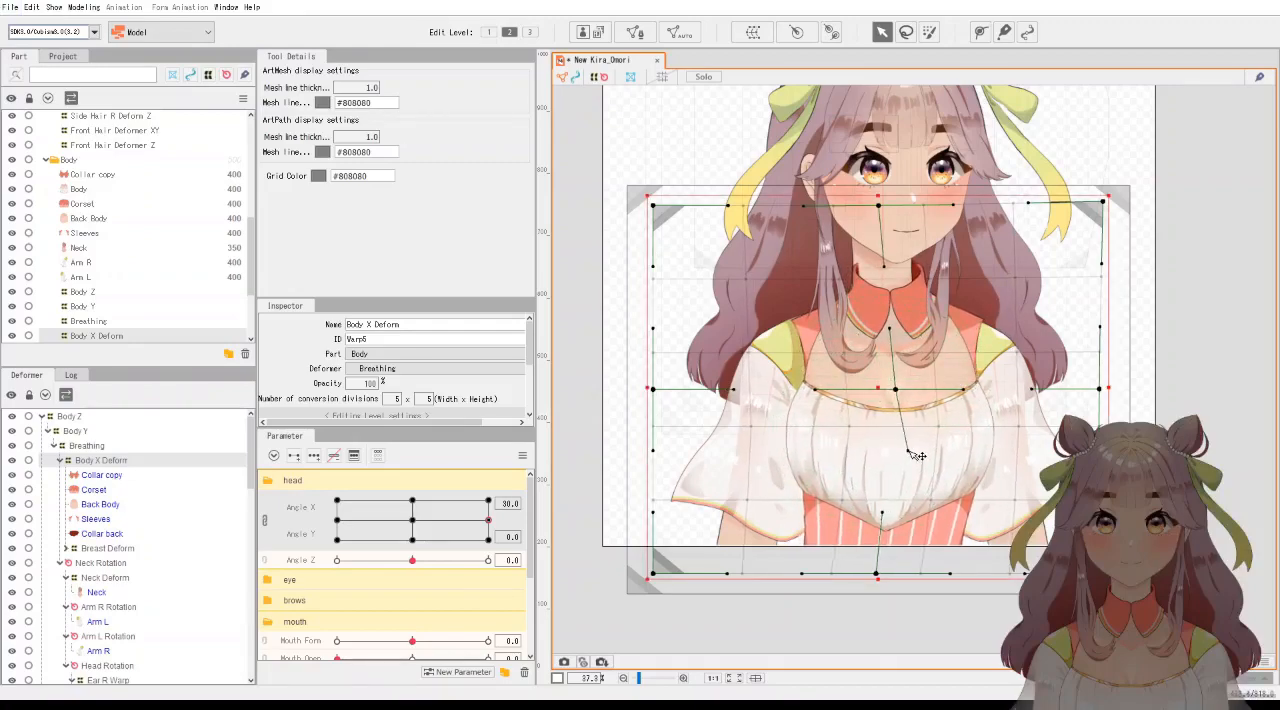
Shift the Body X Deform's lower centre point right and align the handle above it with the torso's curve.
{"action": "left_click_drag", "start_coordinate": [882, 577], "coordinate": [897, 570]}
{"action": "mouse_move", "coordinate": [896, 516]}
{"action": "left_mouse_down"}
{"action": "mouse_move", "coordinate": [921, 518]}
{"action": "mouse_move", "coordinate": [898, 519]}
{"action": "left_mouse_up"}
{"action": "mouse_move", "coordinate": [895, 577]}
{"action": "left_mouse_down"}
{"action": "mouse_move", "coordinate": [906, 576]}
{"action": "mouse_move", "coordinate": [894, 573]}
{"action": "left_mouse_up"}
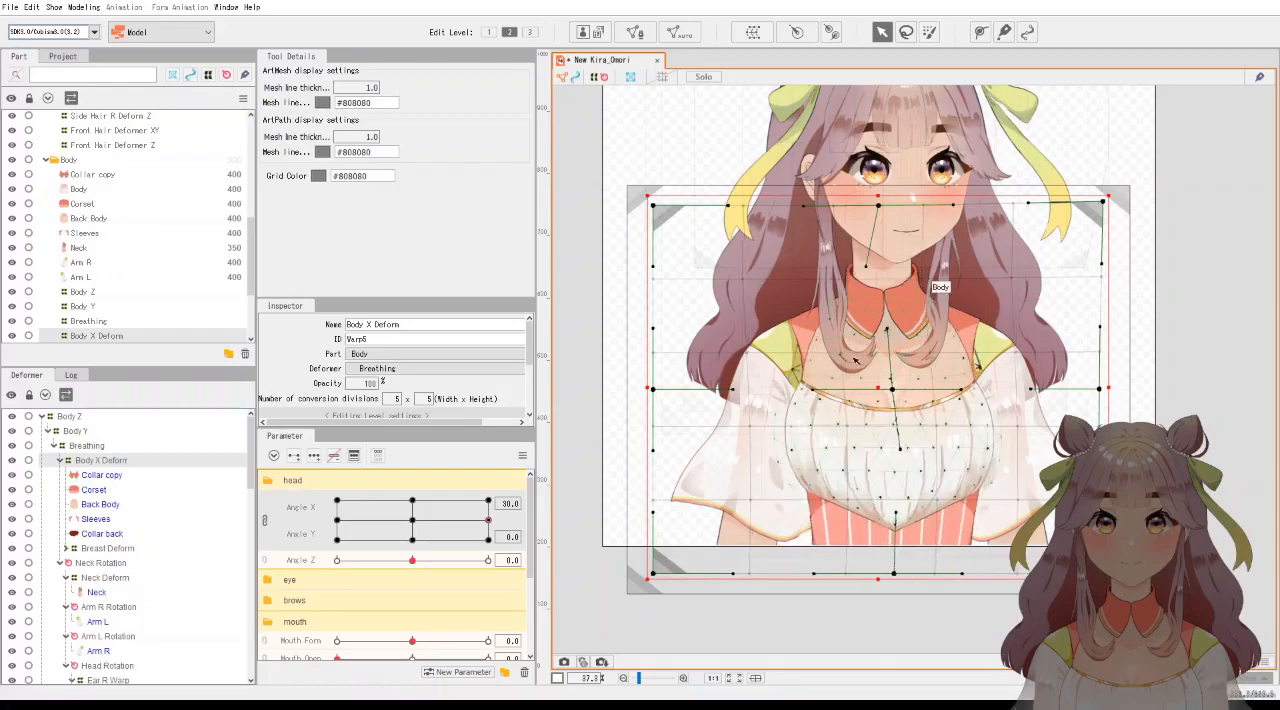
Select the middle points of the Collar copy mesh and move them slightly right at Angle X 30.
{"action": "left_click", "coordinate": [100, 479]}
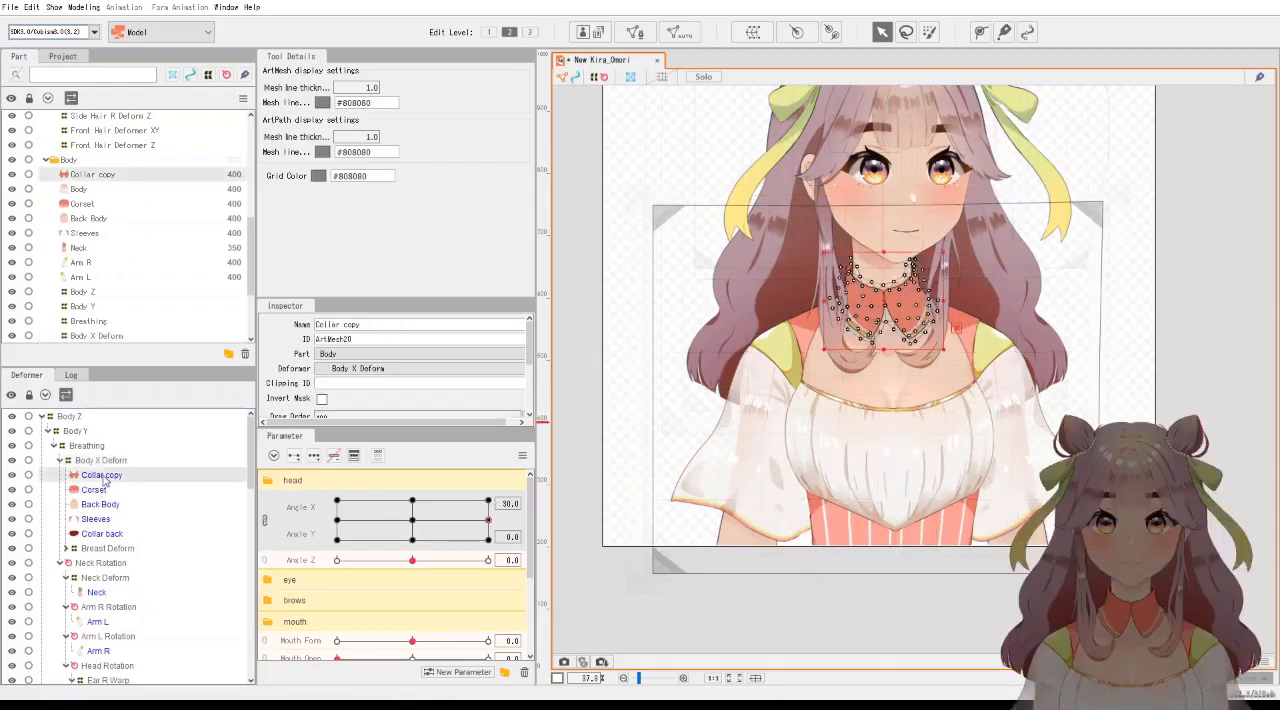
{"action": "scroll", "coordinate": [998, 318], "scroll_direction": "up", "scroll_amount": 5}
{"action": "left_click_drag", "start_coordinate": [998, 320], "coordinate": [735, 390]}
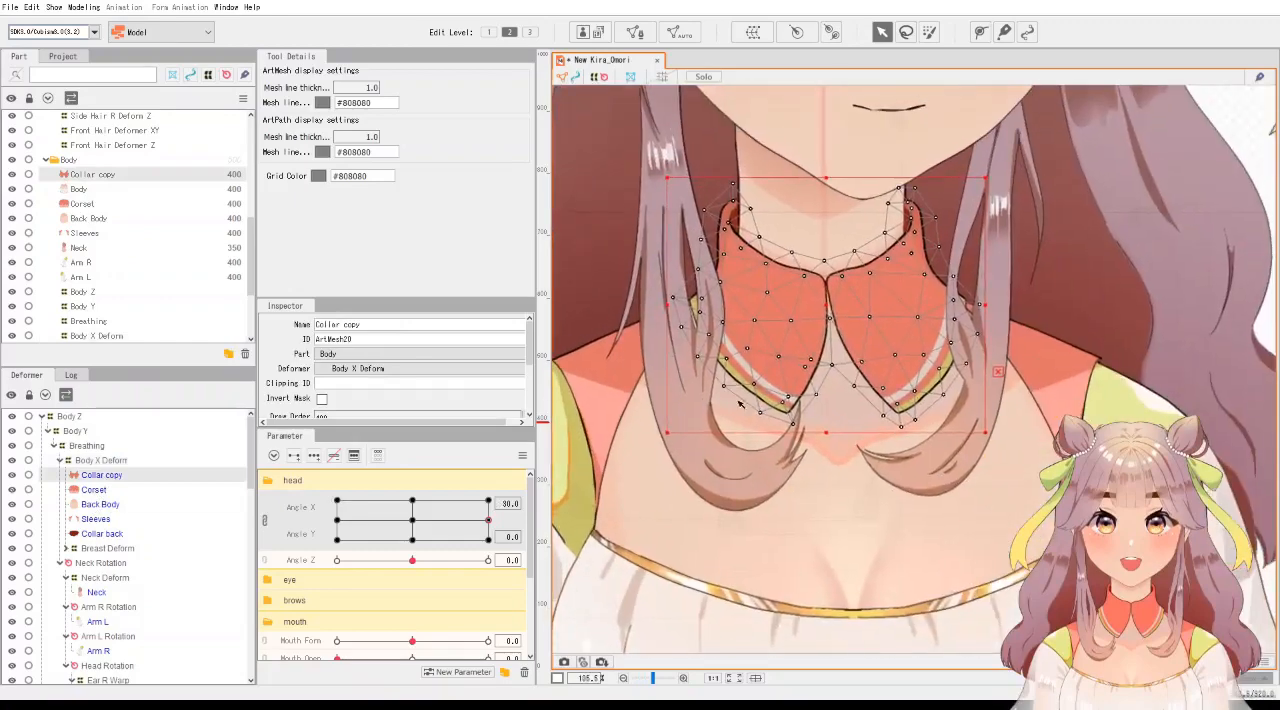
{"action": "scroll", "coordinate": [819, 390], "scroll_direction": "up", "scroll_amount": 2}
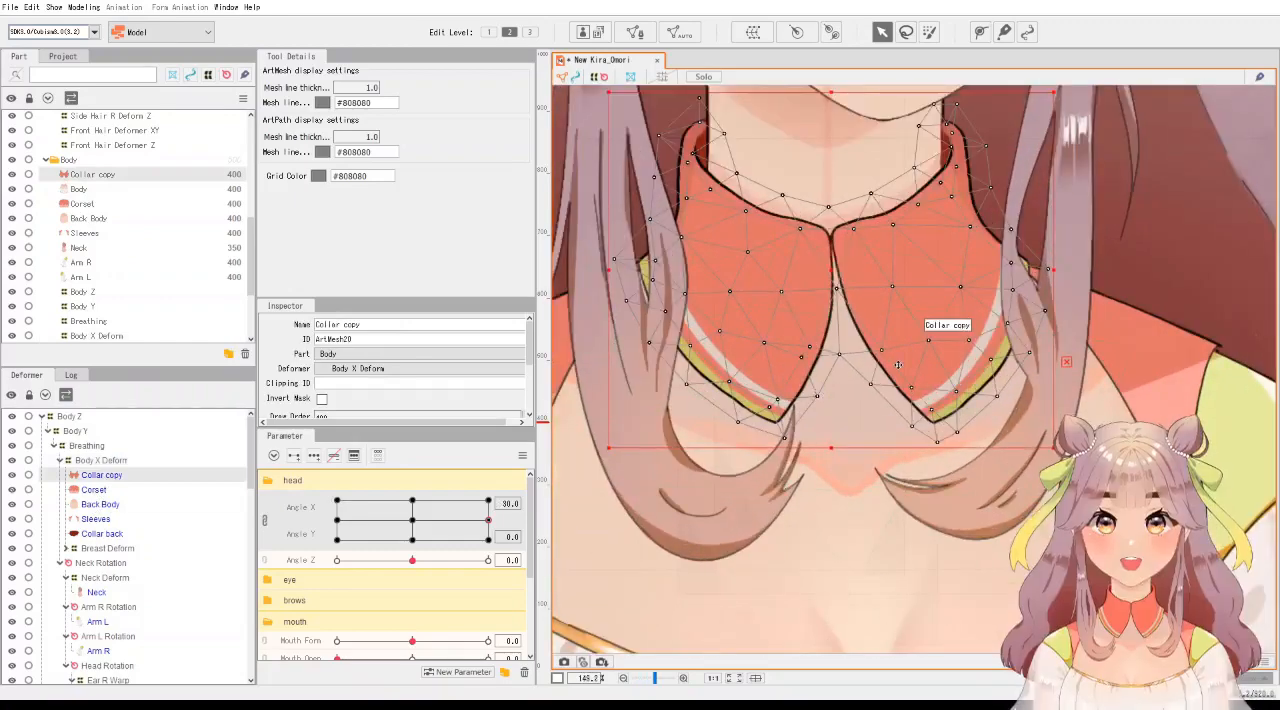
{"action": "left_click_drag", "start_coordinate": [772, 173], "coordinate": [962, 474]}
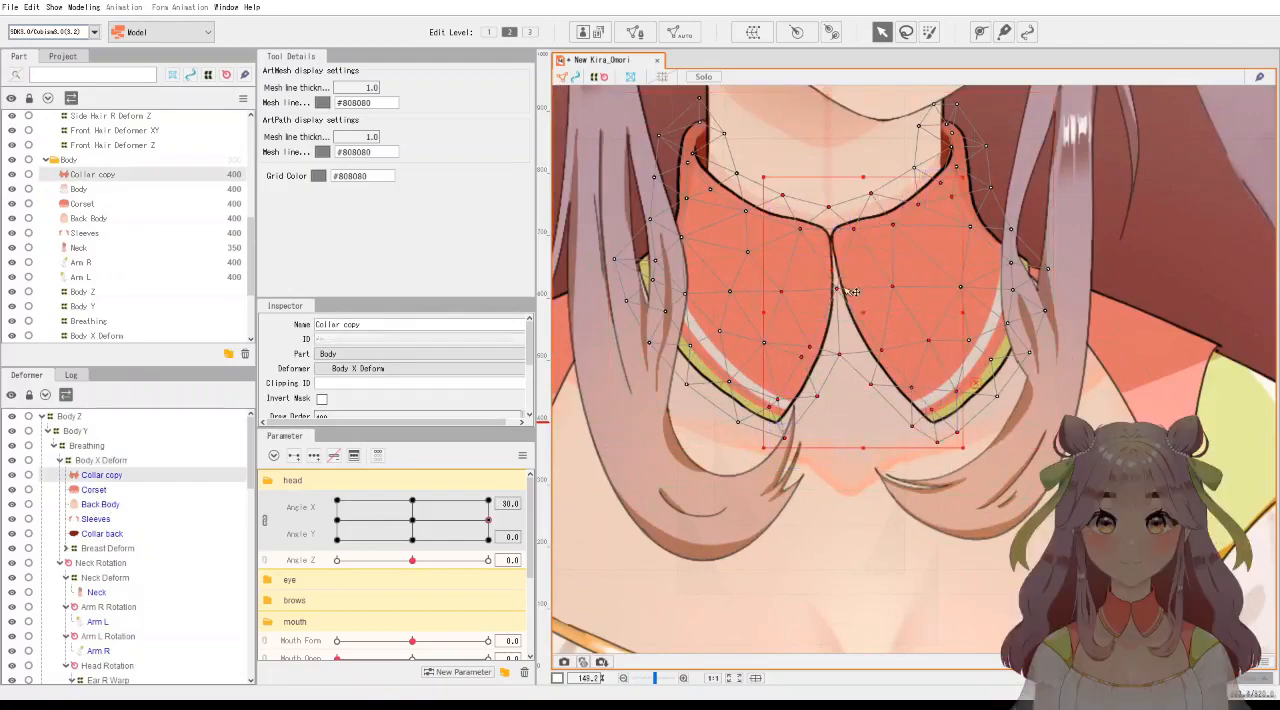
{"action": "left_click_drag", "start_coordinate": [862, 316], "coordinate": [877, 316]}
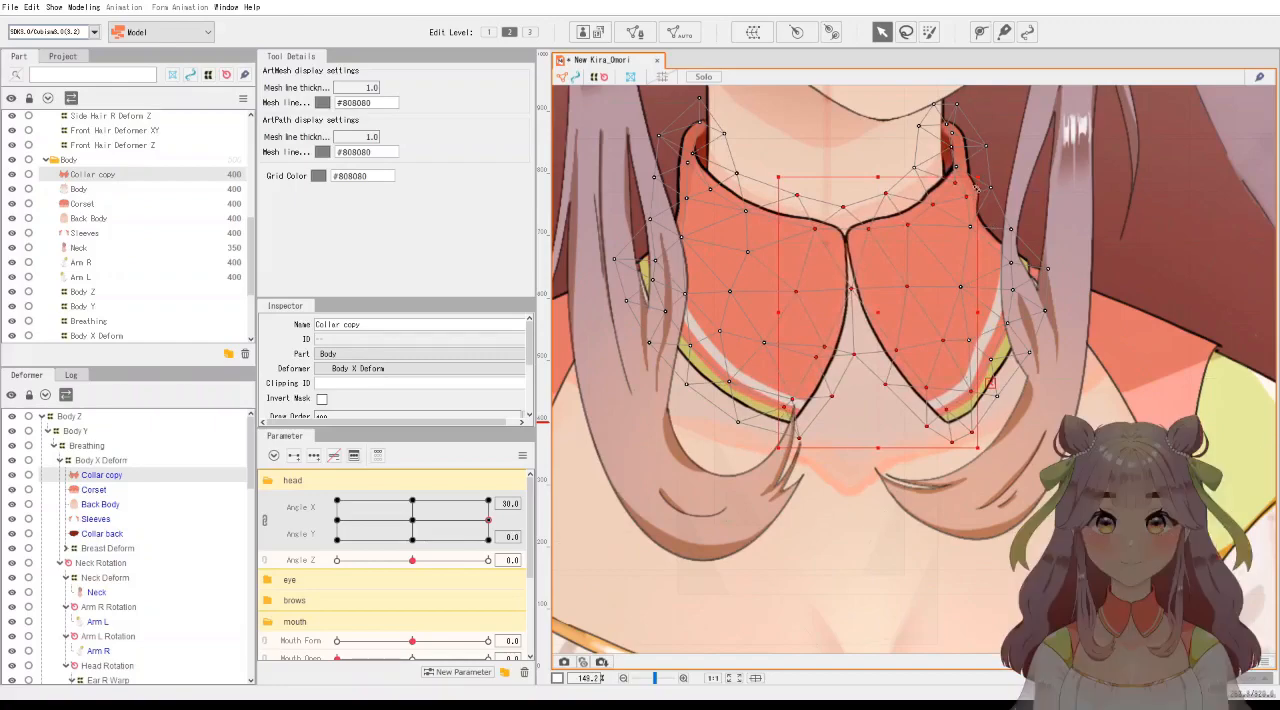
{"action": "left_click", "coordinate": [1004, 174]}
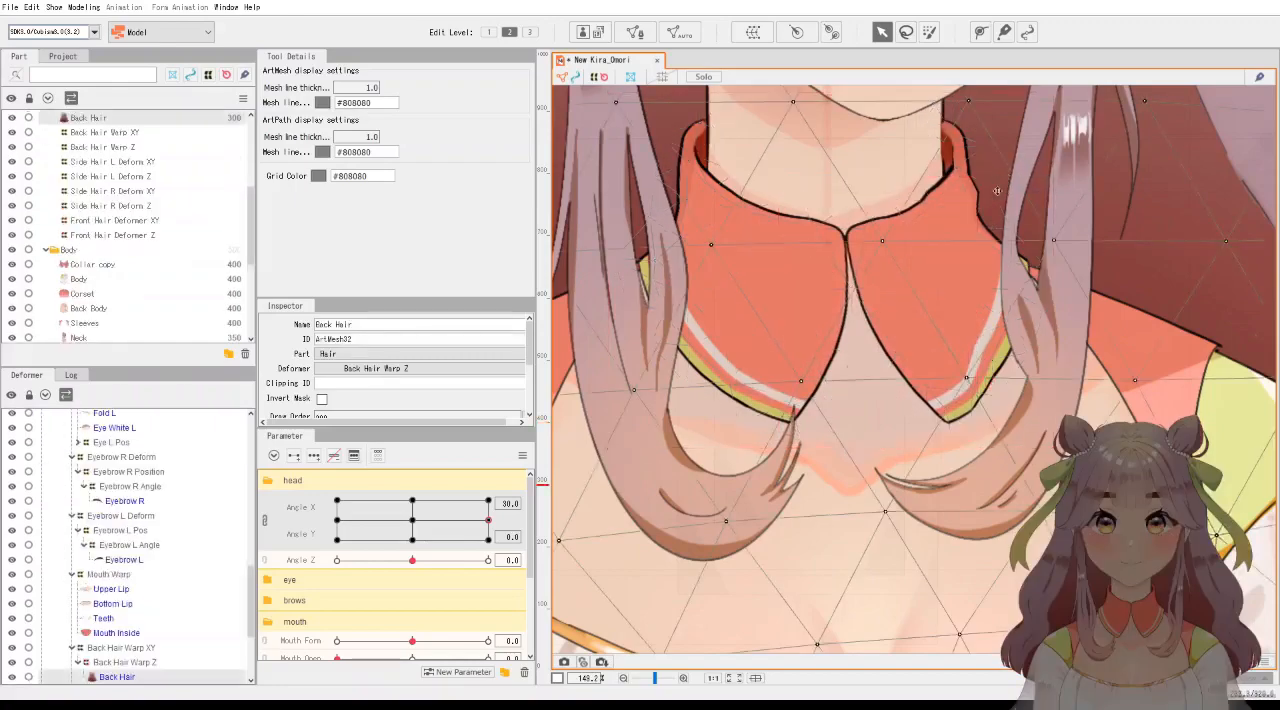
{"action": "left_click", "coordinate": [968, 198]}
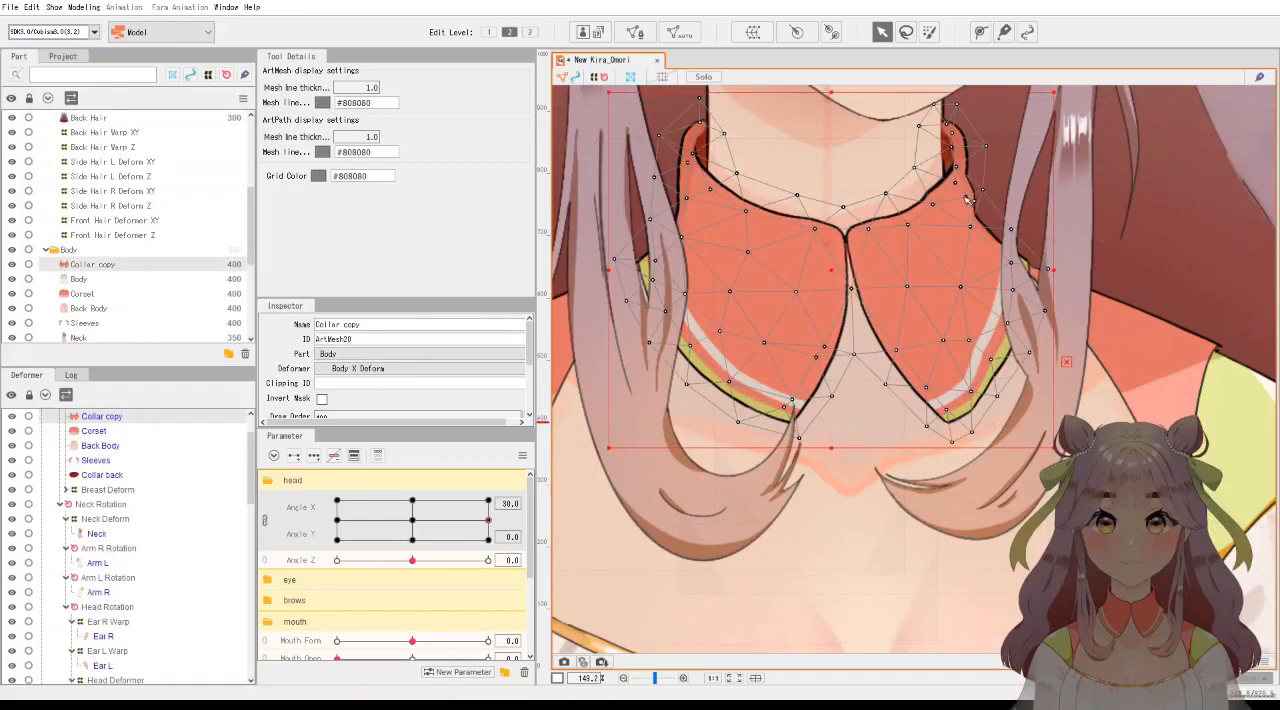
{"action": "scroll", "coordinate": [936, 342], "scroll_direction": "down", "scroll_amount": 5}
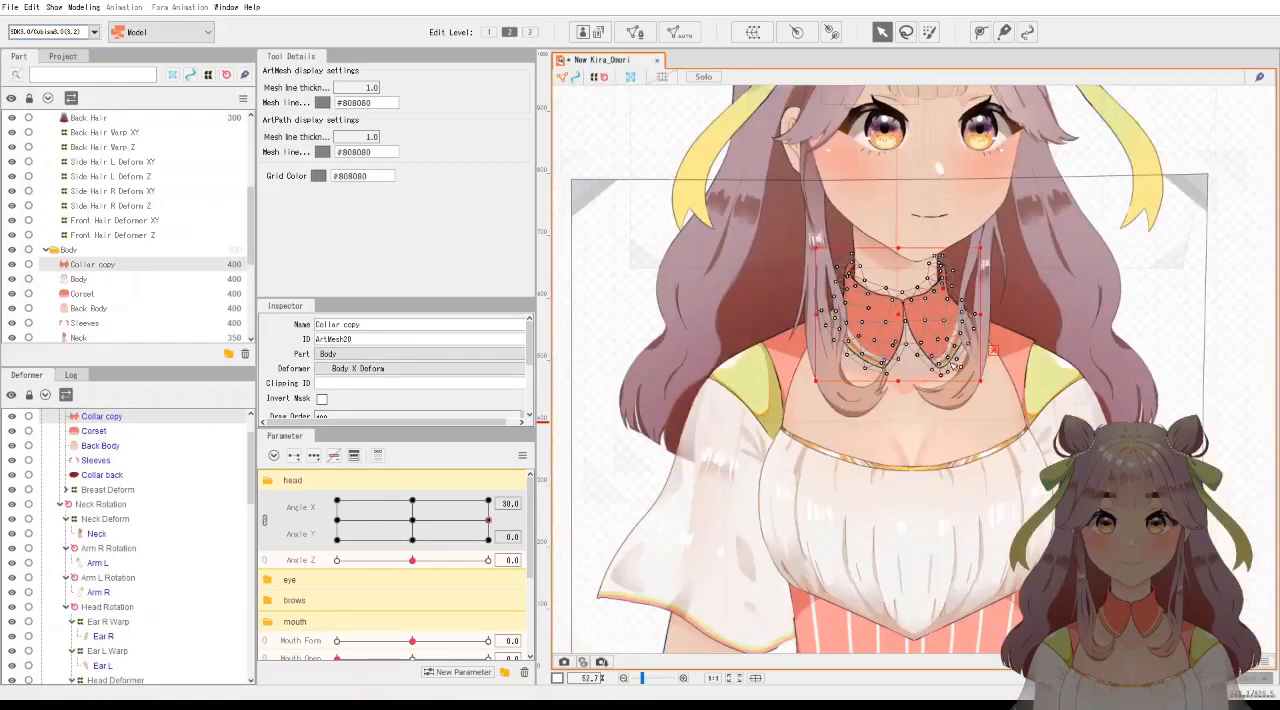
{"action": "scroll", "coordinate": [954, 366], "scroll_direction": "up", "scroll_amount": 3}
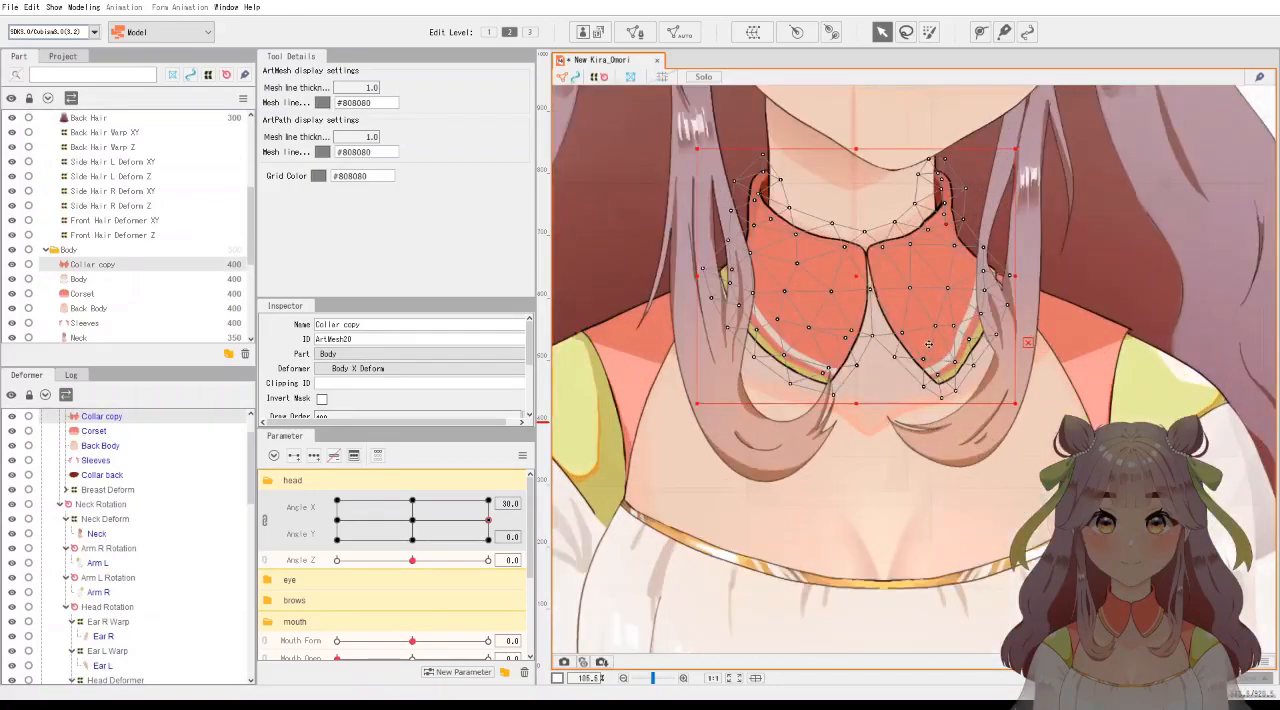
{"action": "scroll", "coordinate": [930, 347], "scroll_direction": "down", "scroll_amount": 5}
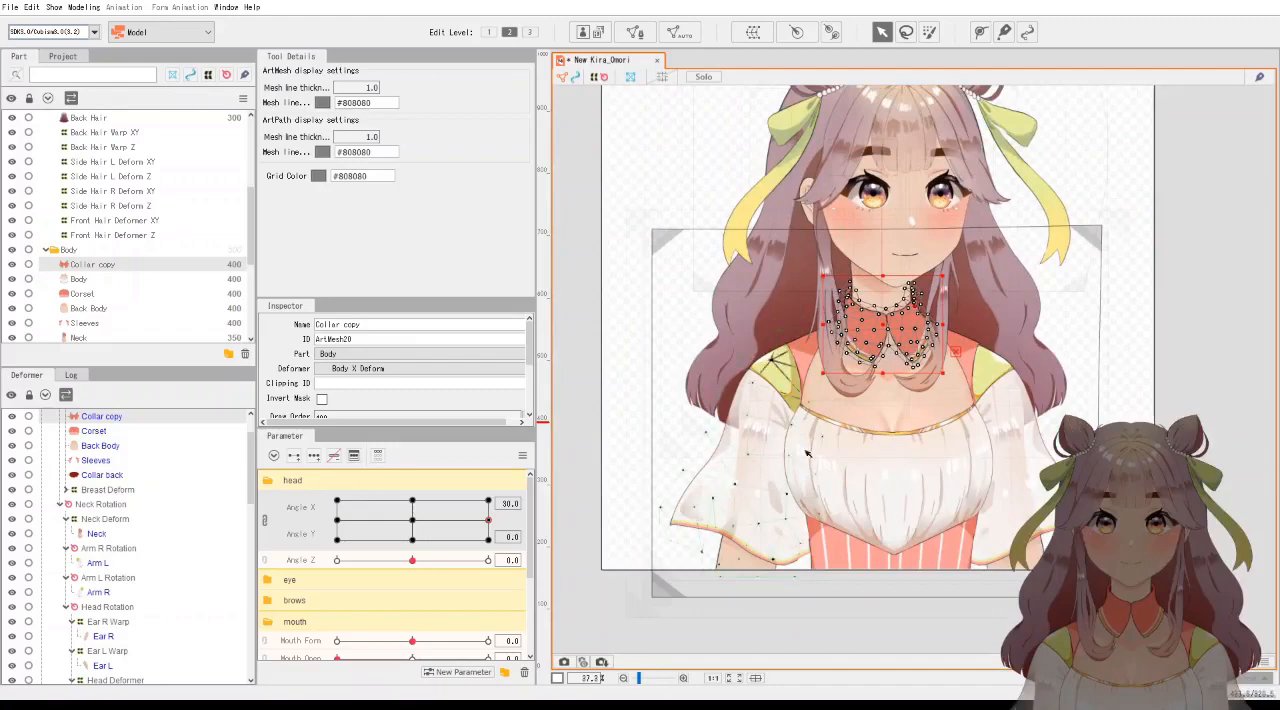
Move the pivots of the Arm R Rotation and Arm L Rotation deformers slightly left at Angle X 30.
{"action": "scroll", "coordinate": [937, 430], "scroll_direction": "up", "scroll_amount": 2}
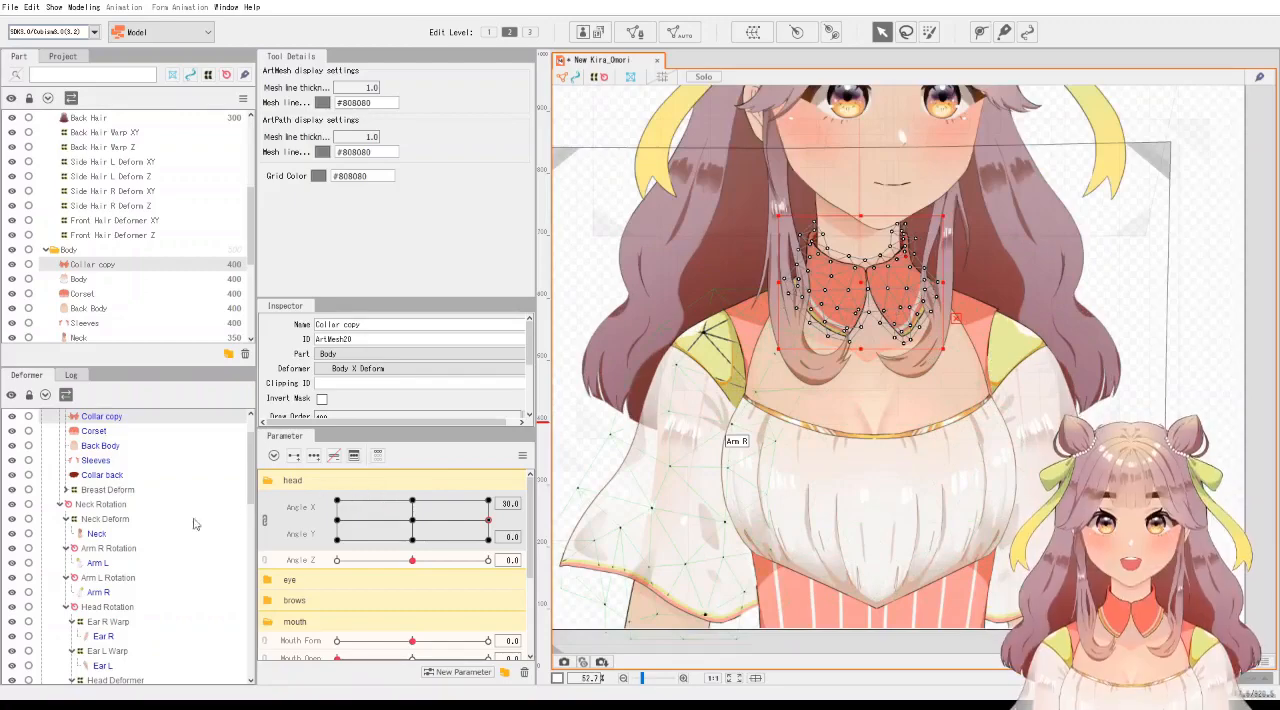
{"action": "left_click", "coordinate": [133, 579]}
{"action": "left_click", "coordinate": [130, 549]}
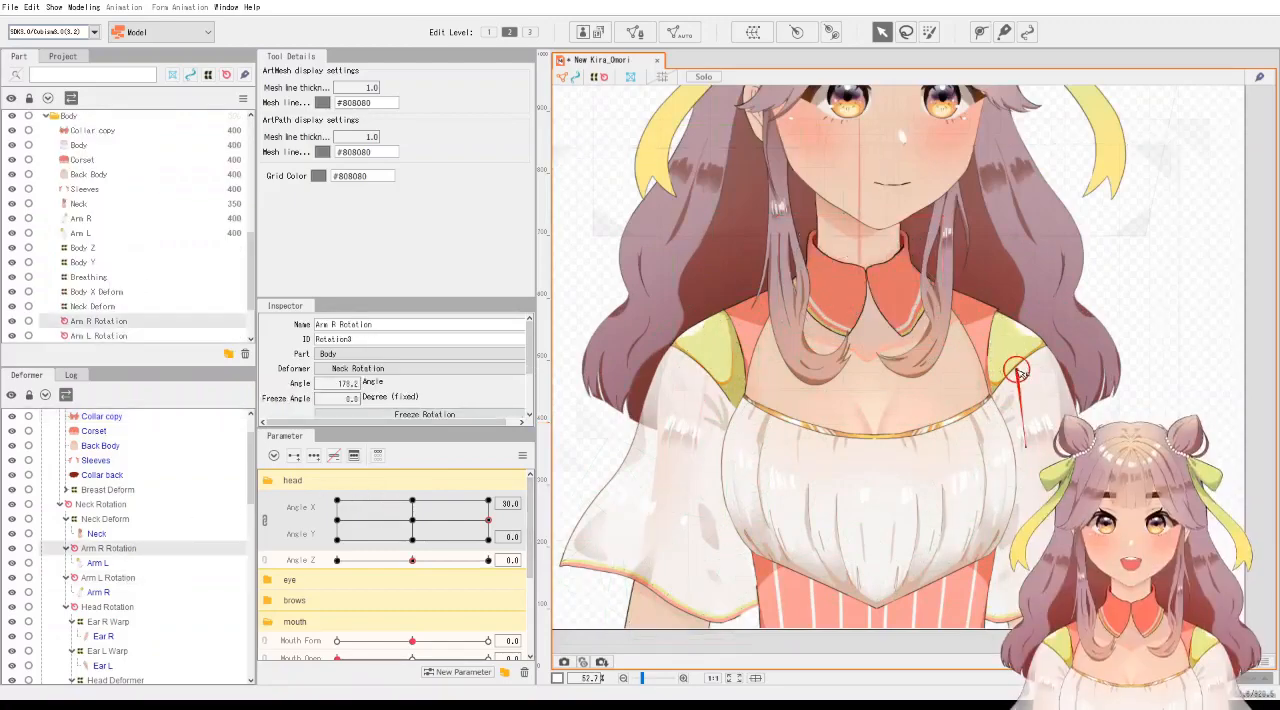
{"action": "left_click_drag", "start_coordinate": [1018, 370], "coordinate": [1011, 370]}
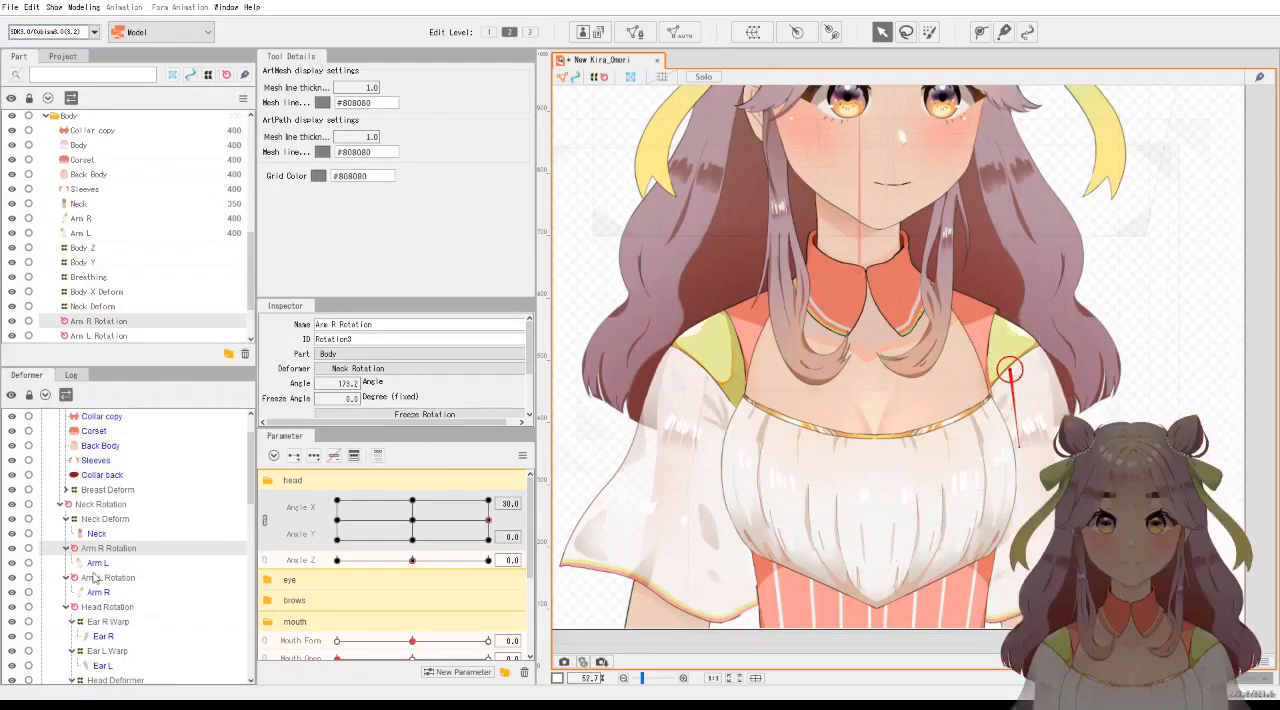
{"action": "left_click", "coordinate": [112, 578]}
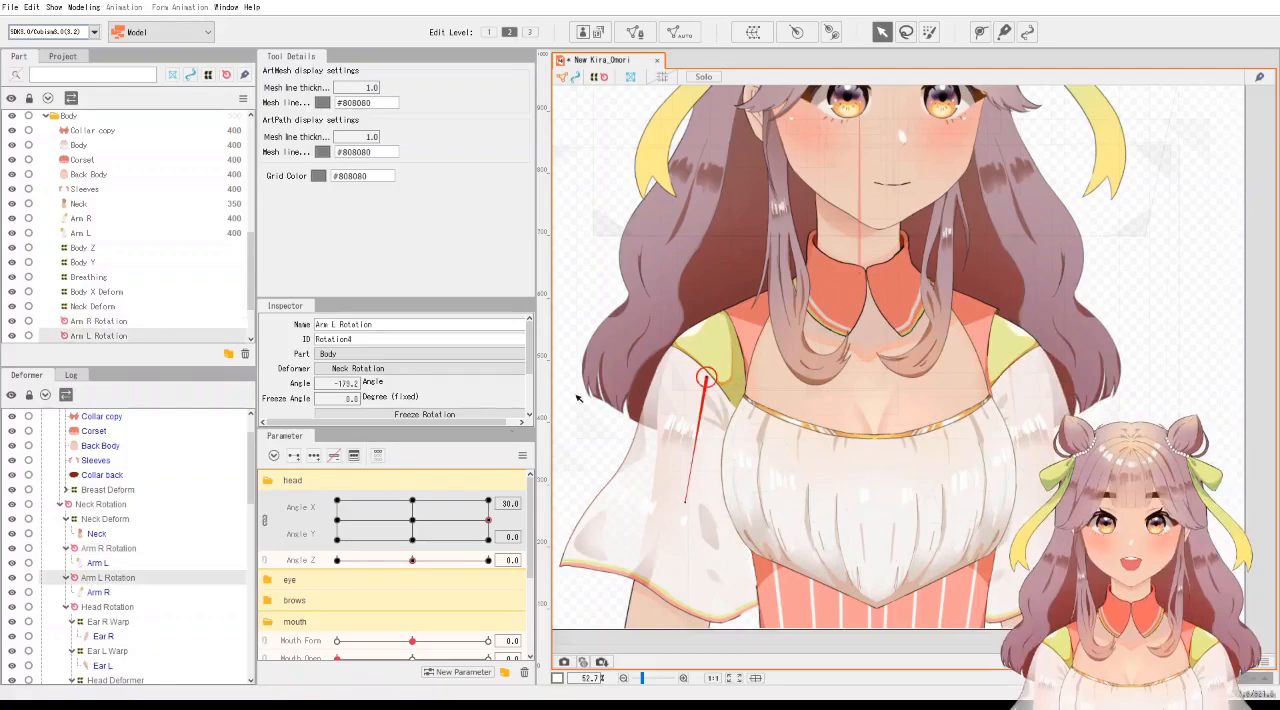
{"action": "left_click_drag", "start_coordinate": [709, 377], "coordinate": [705, 377]}
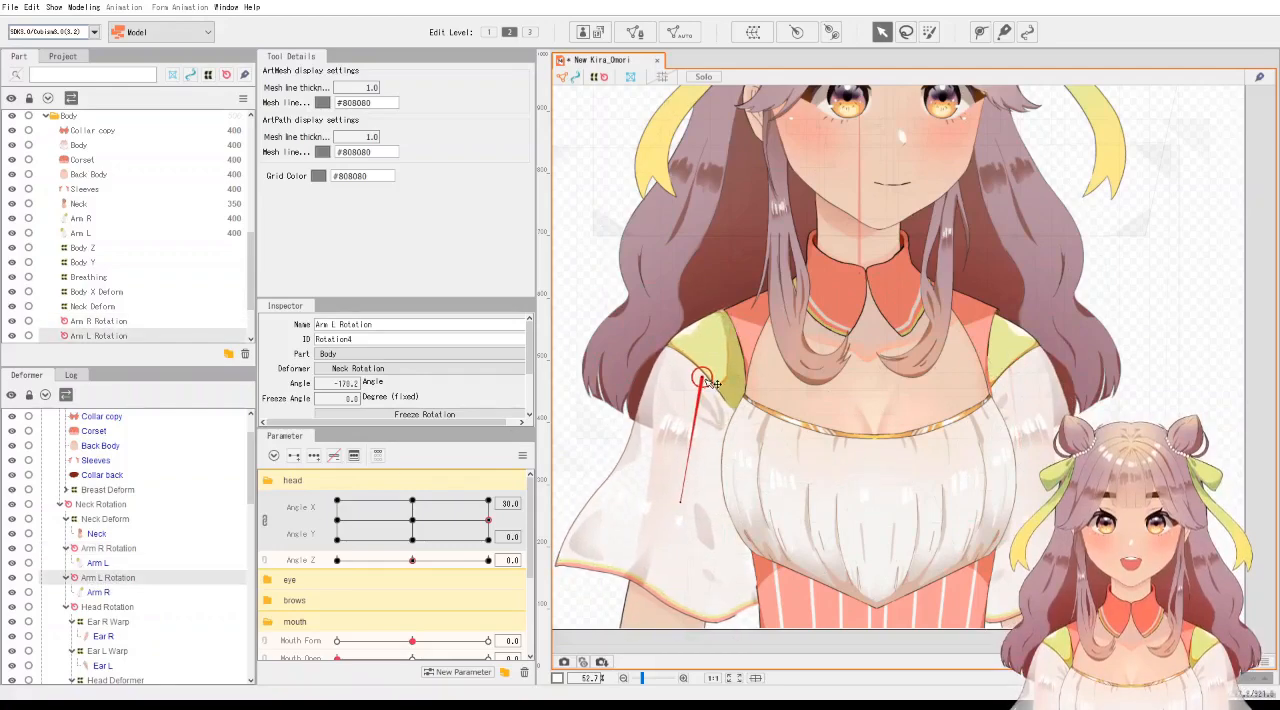
Select the Sleeves mesh points at the shoulders and lower the points of the shoulder on the right slightly.
{"action": "scroll", "coordinate": [100, 470], "scroll_direction": "up", "scroll_amount": 2}
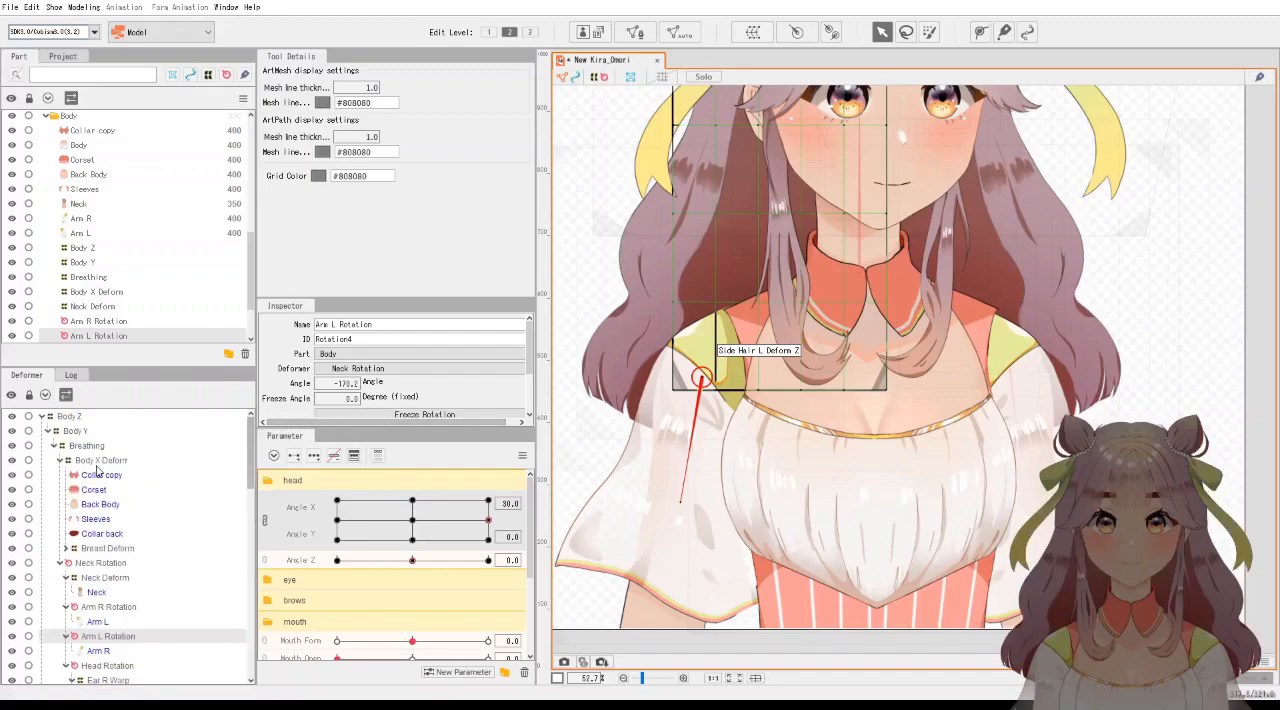
{"action": "left_click", "coordinate": [97, 519]}
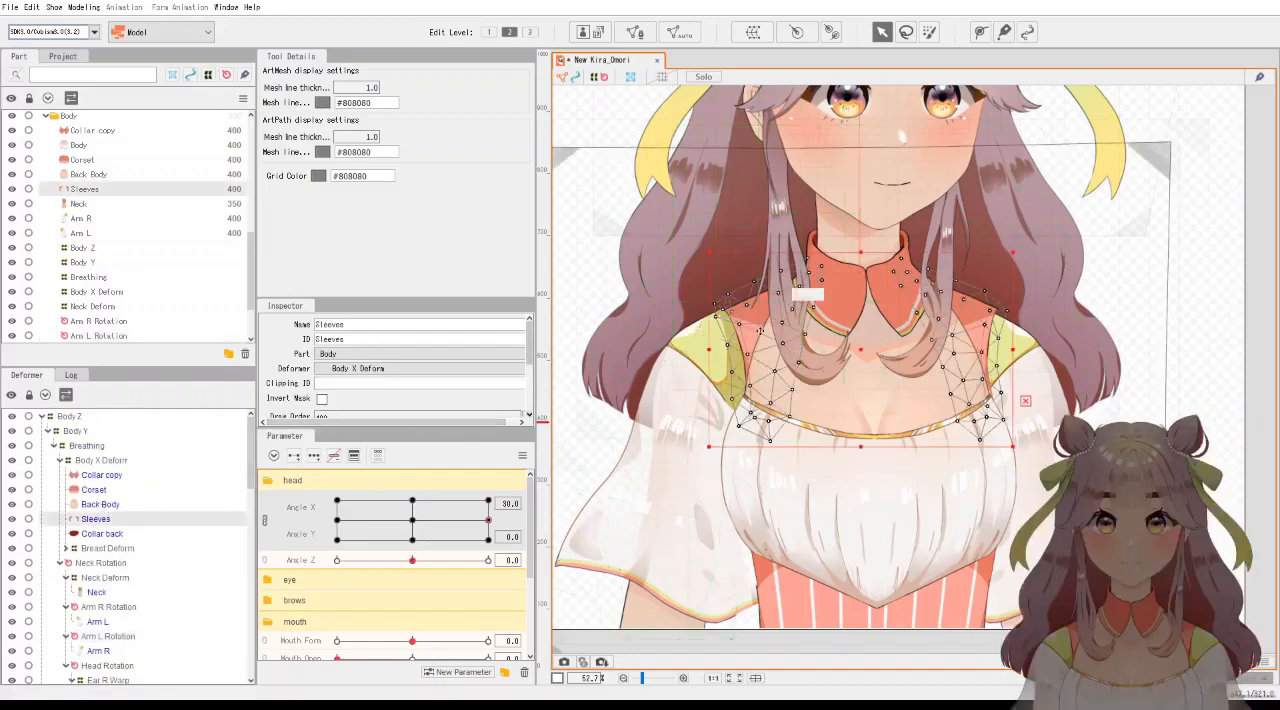
{"action": "scroll", "coordinate": [749, 318], "scroll_direction": "up", "scroll_amount": 4}
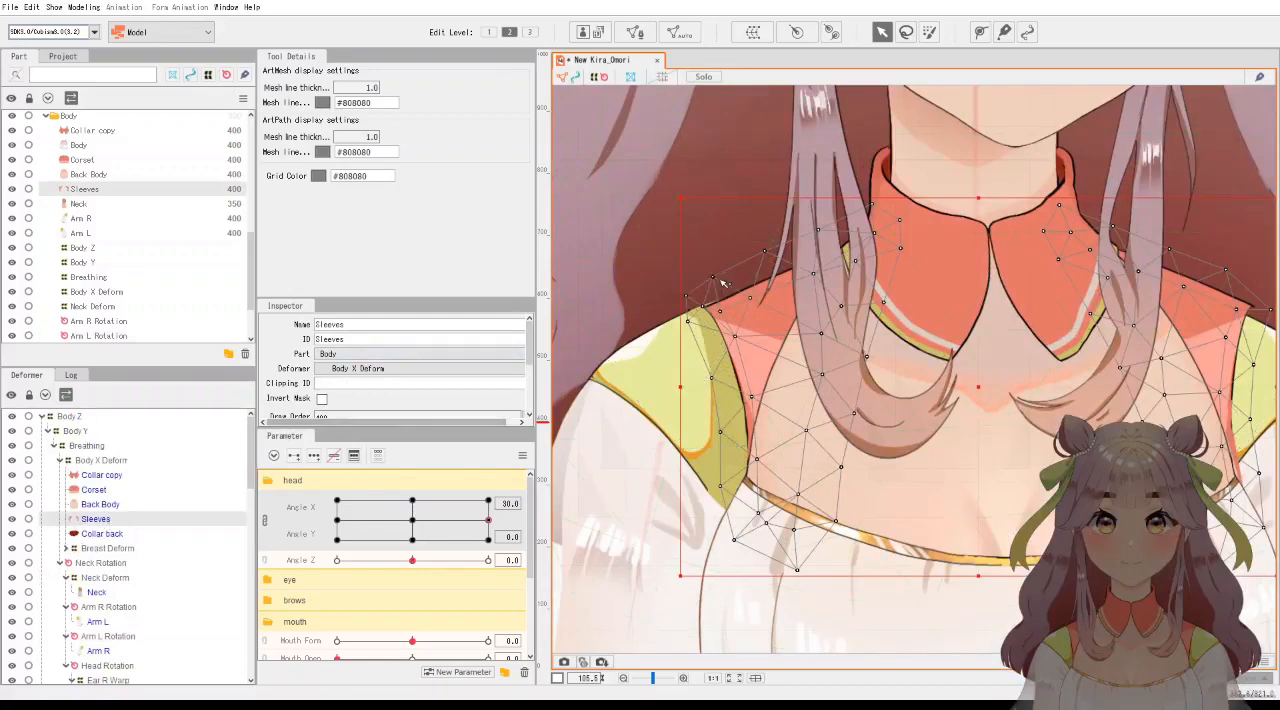
{"action": "left_click_drag", "start_coordinate": [669, 265], "coordinate": [821, 397]}
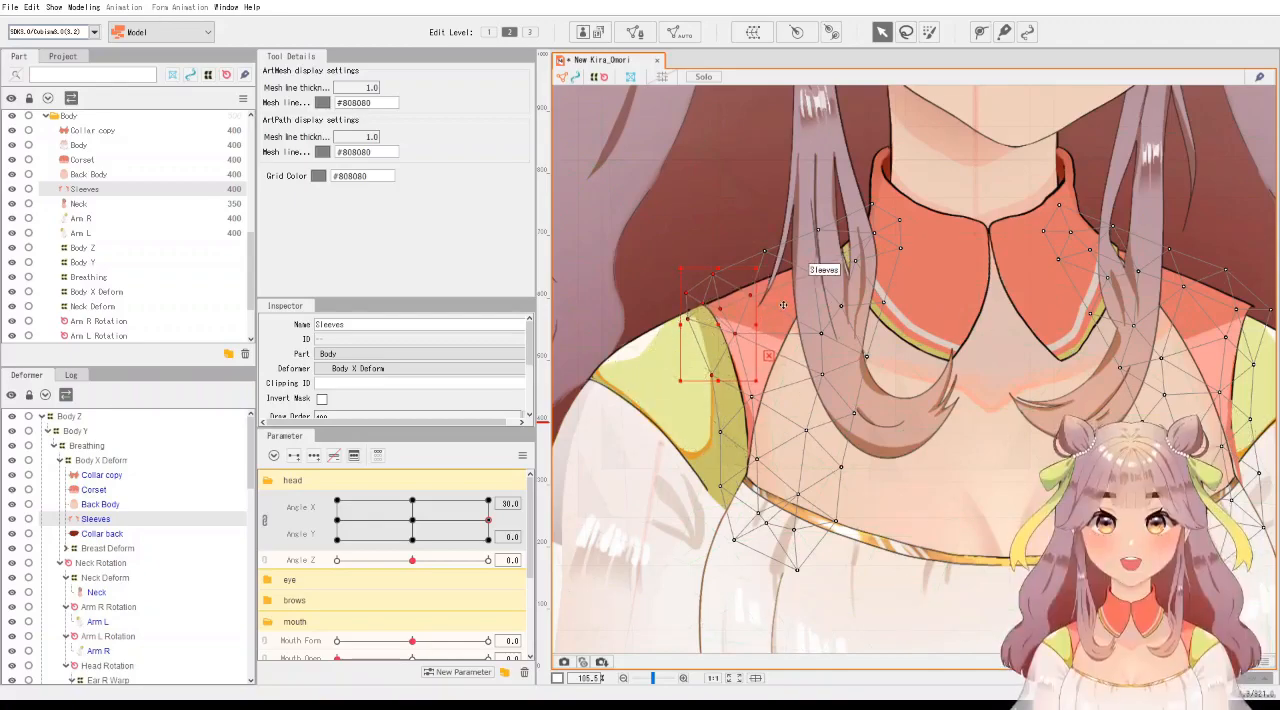
{"action": "left_click_drag", "start_coordinate": [1094, 341], "coordinate": [917, 355]}
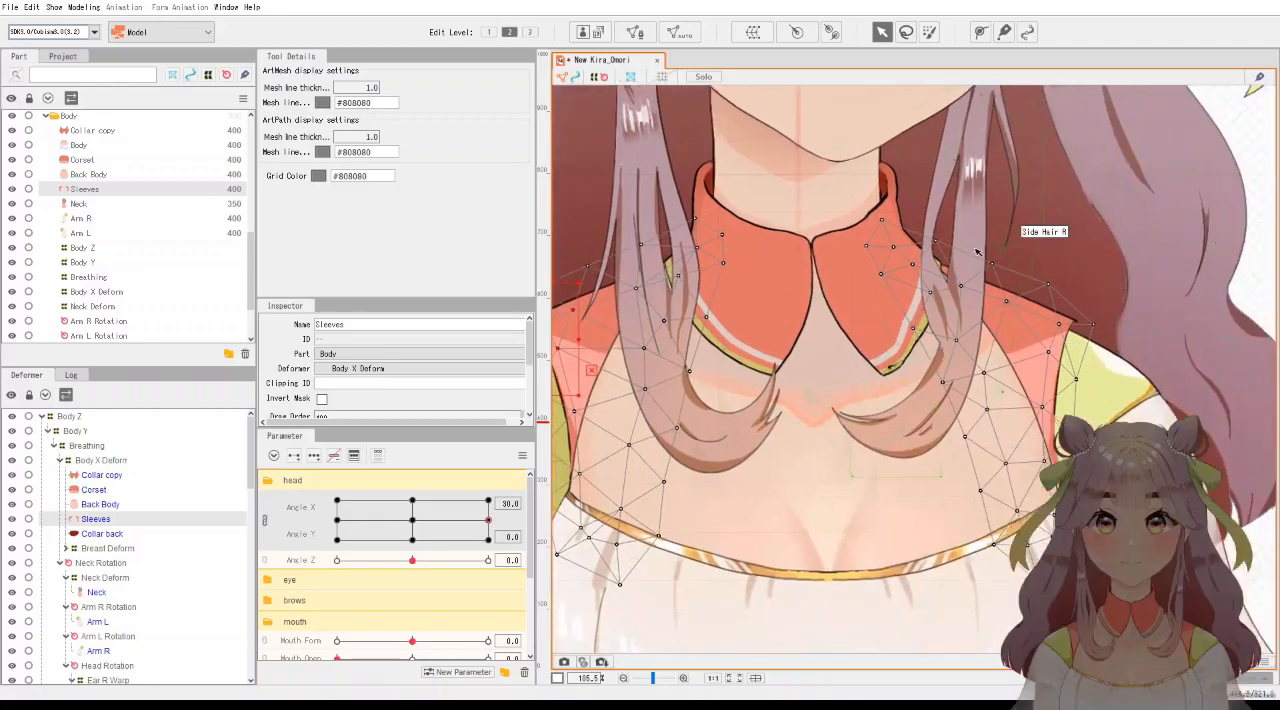
{"action": "left_click_drag", "start_coordinate": [977, 257], "coordinate": [1100, 378]}
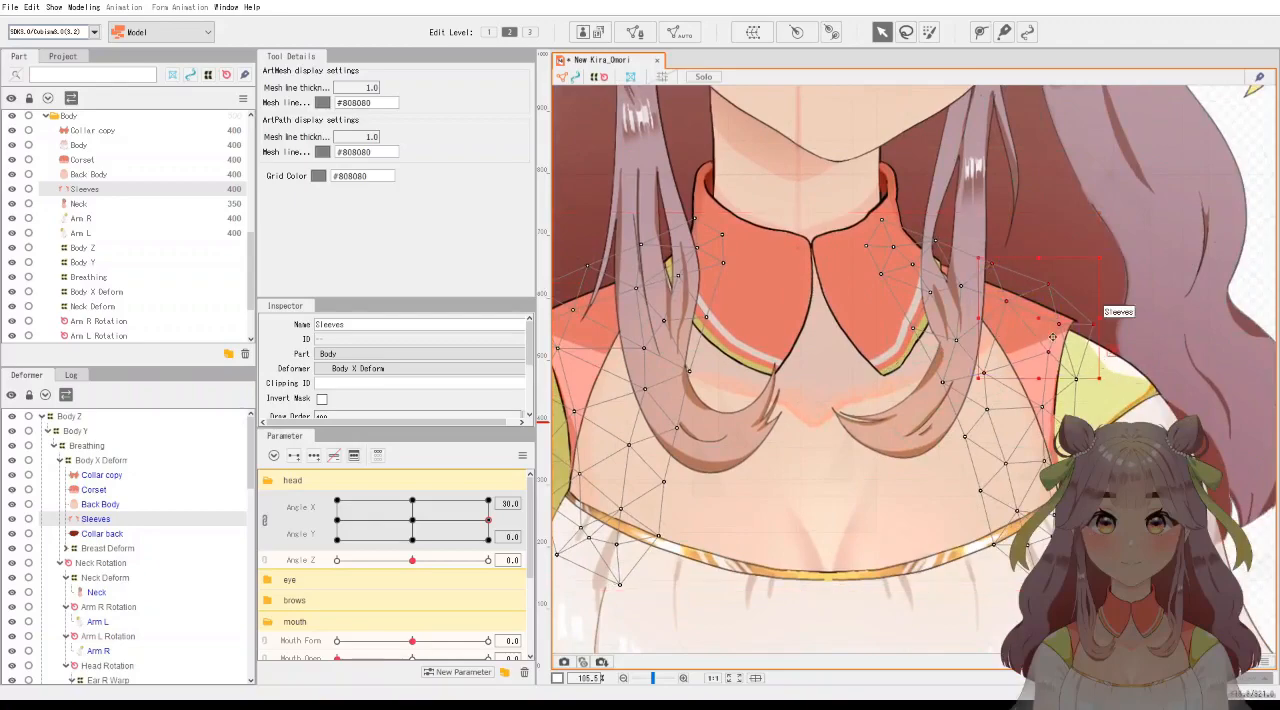
{"action": "left_click_drag", "start_coordinate": [1044, 320], "coordinate": [1042, 330]}
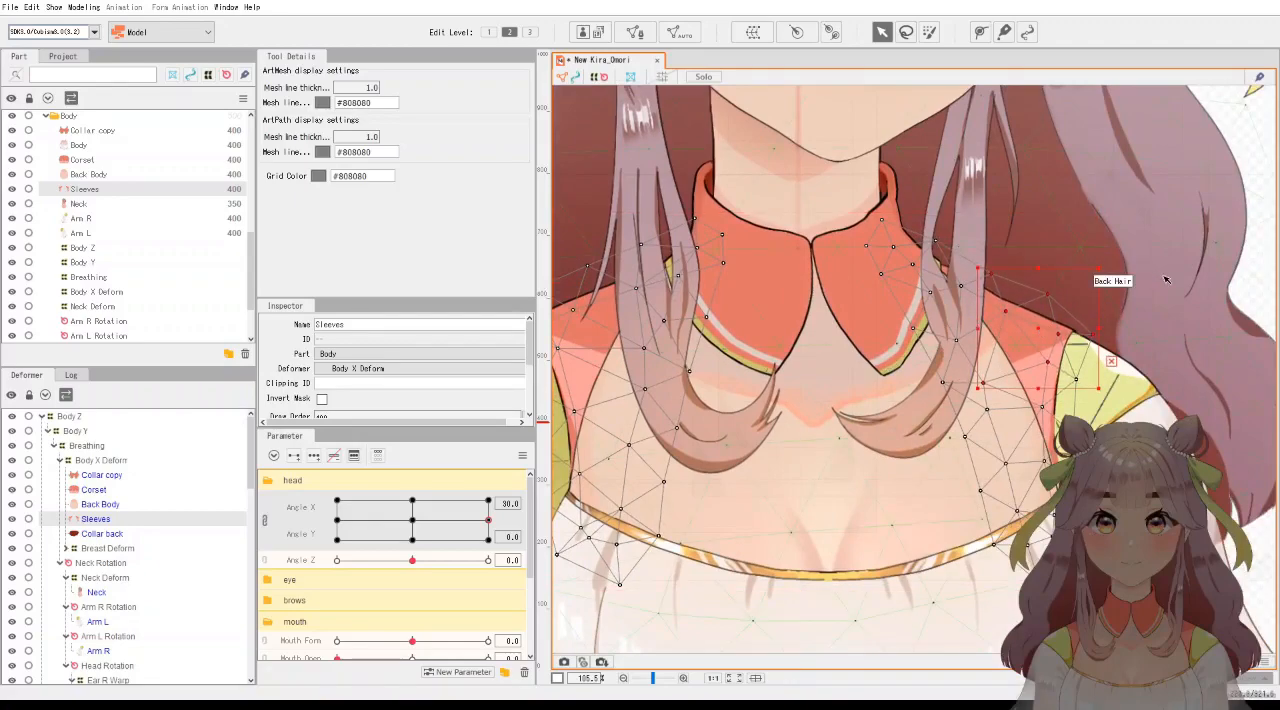
{"action": "scroll", "coordinate": [1163, 272], "scroll_direction": "down", "scroll_amount": 2}
{"action": "left_click", "coordinate": [1236, 290]}
{"action": "scroll", "coordinate": [1143, 286], "scroll_direction": "down", "scroll_amount": 3}
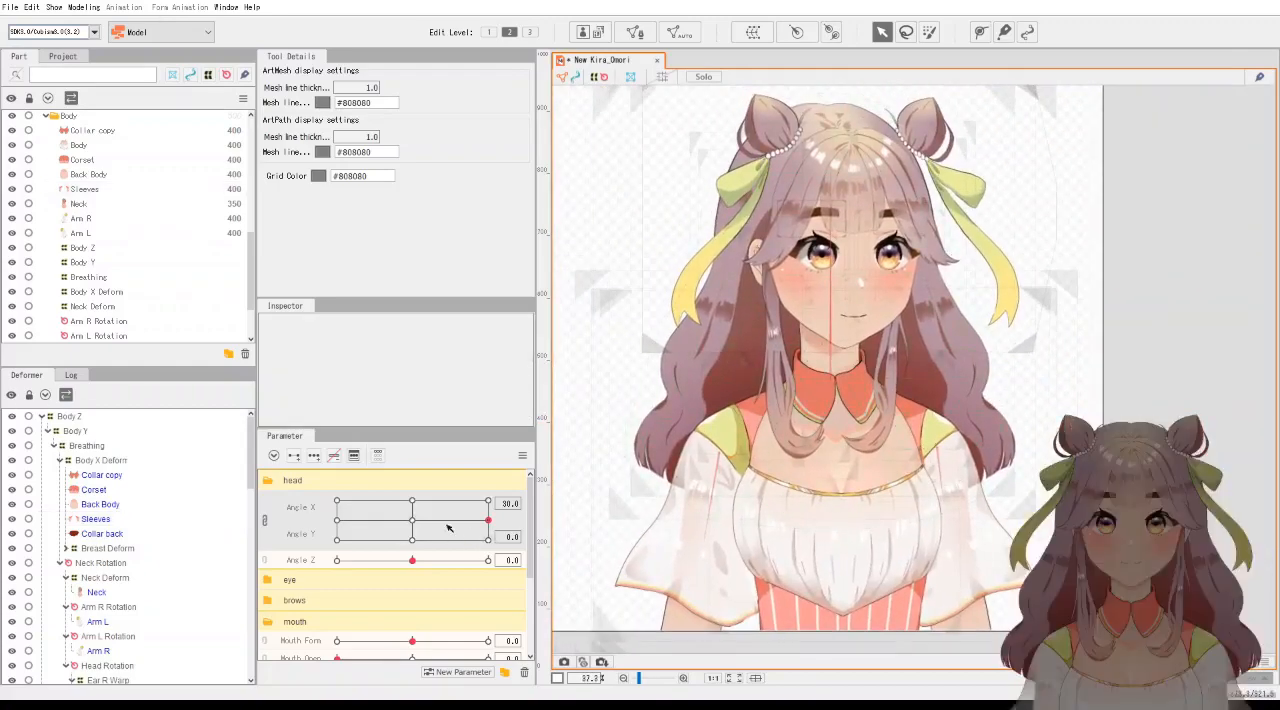
Open the parameter options at the neutral pose and preview the turn from Angle X -30 to 30.
{"action": "left_click", "coordinate": [413, 521]}
{"action": "mouse_move", "coordinate": [415, 528]}
{"action": "left_mouse_down"}
{"action": "mouse_move", "coordinate": [525, 520]}
{"action": "mouse_move", "coordinate": [365, 522]}
{"action": "mouse_move", "coordinate": [523, 523]}
{"action": "mouse_move", "coordinate": [414, 520]}
{"action": "left_mouse_up"}
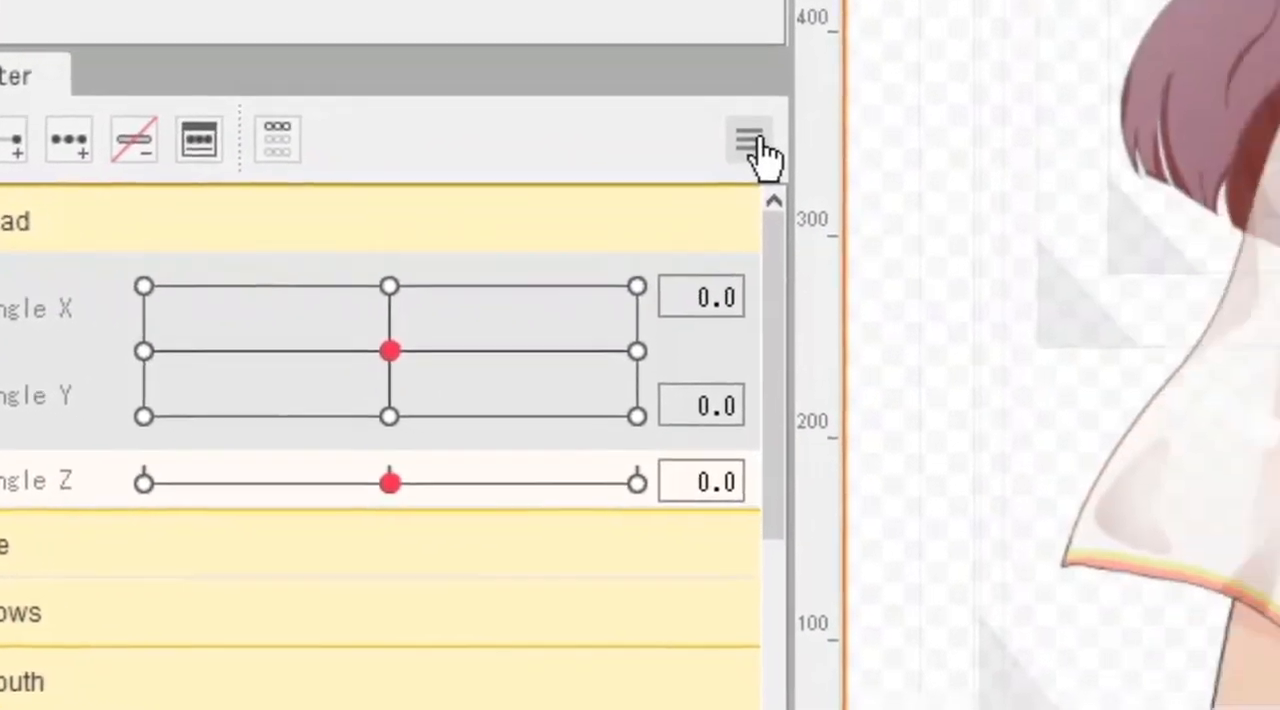
{"action": "left_click", "coordinate": [986, 168]}
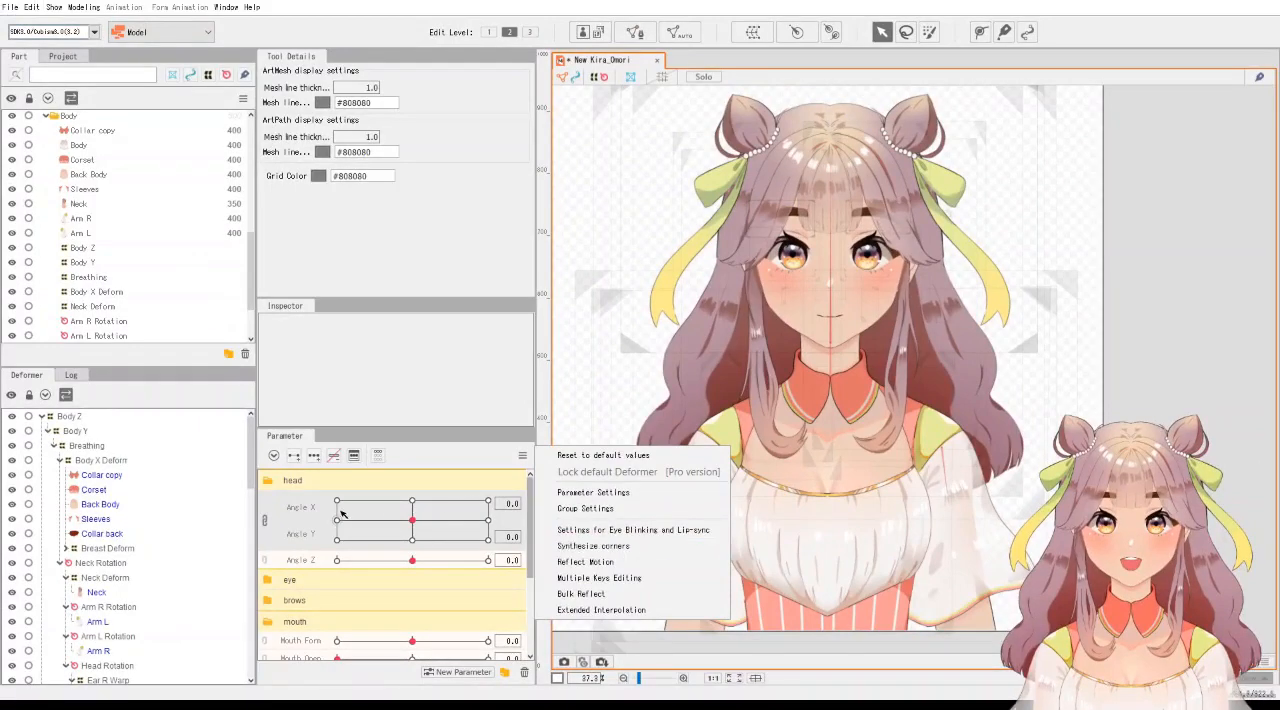
{"action": "left_click", "coordinate": [338, 506]}
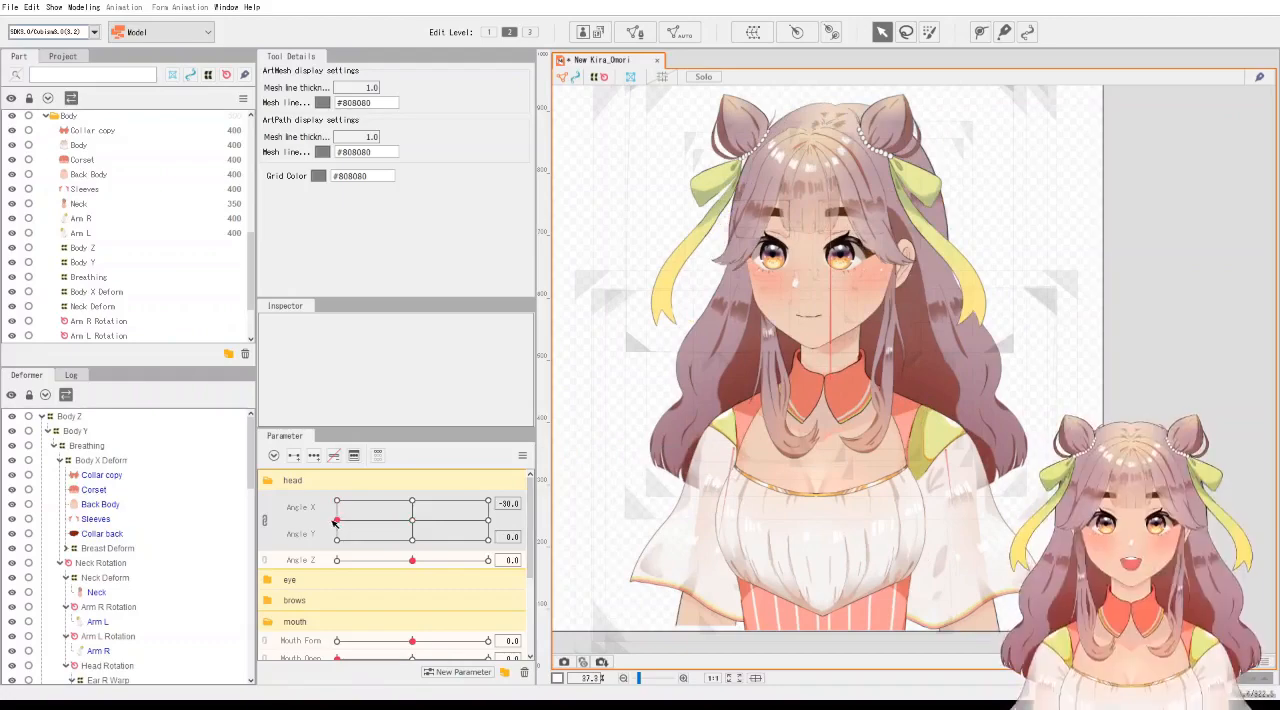
{"action": "left_click_drag", "start_coordinate": [336, 520], "coordinate": [488, 520]}
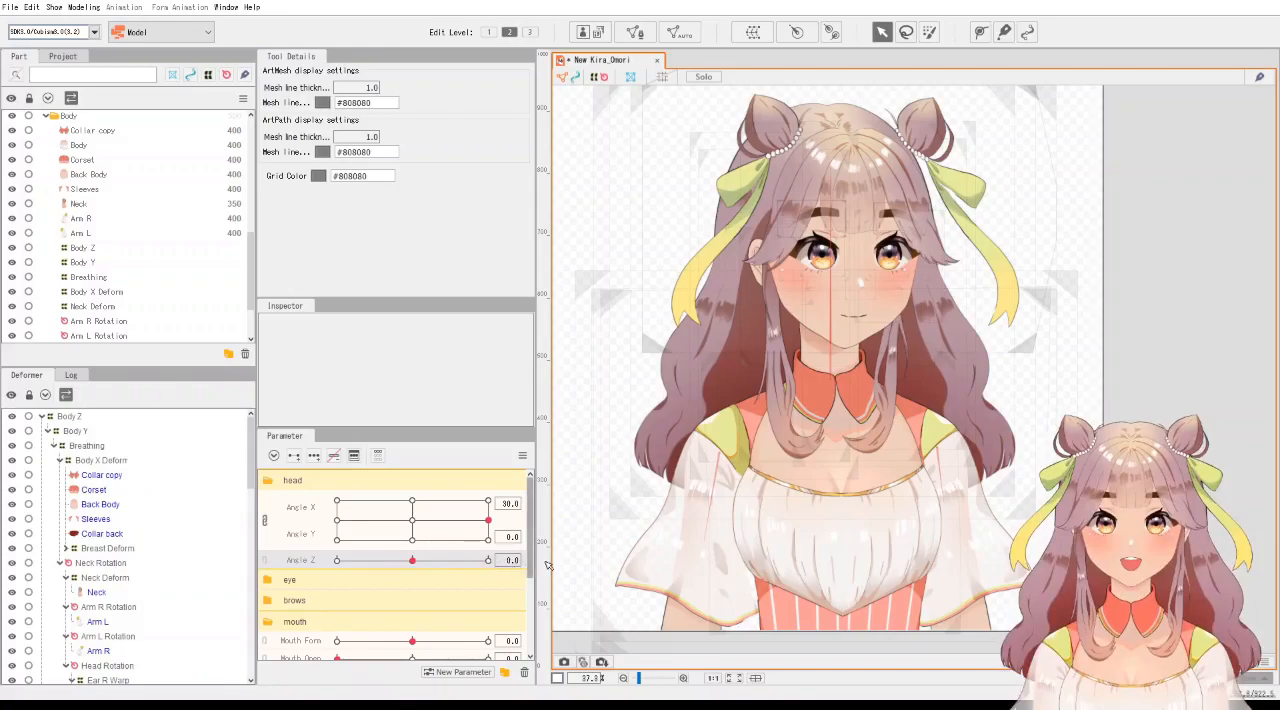
Select the deformers keyed to Angle Z, look through them in the hierarchy and reset Angle X to 0.
{"action": "left_click", "coordinate": [120, 564]}
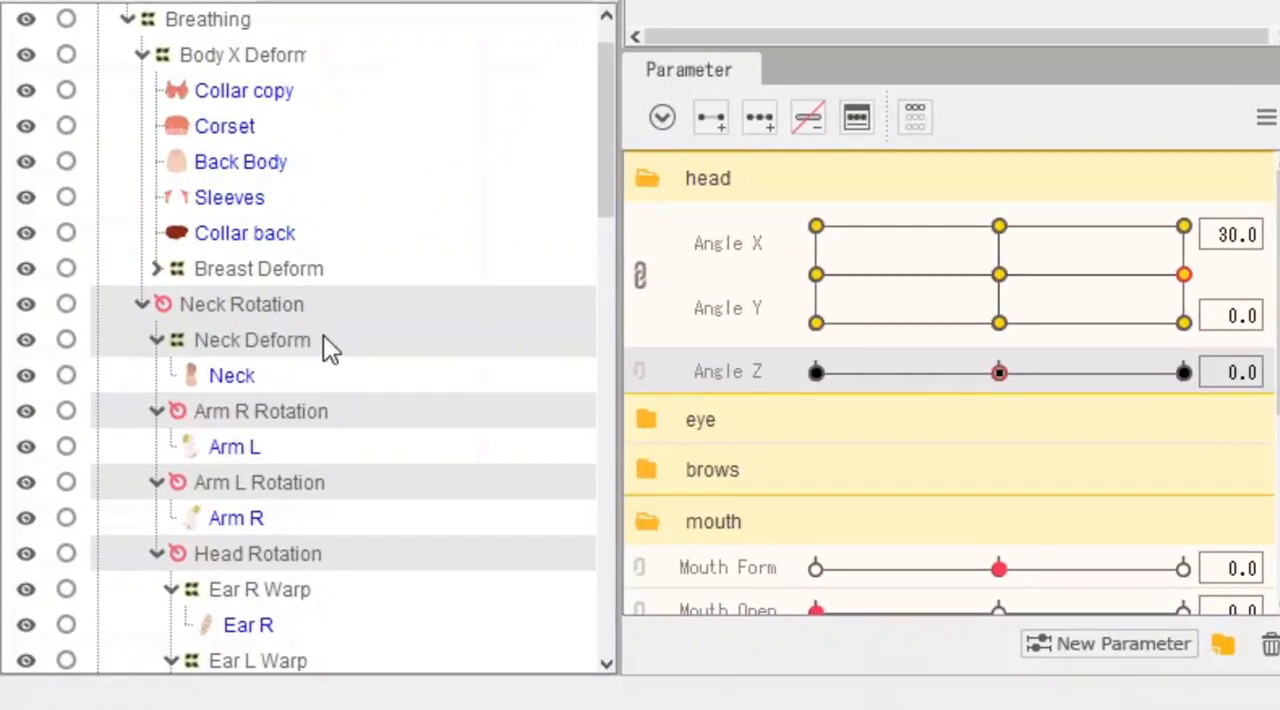
{"action": "scroll", "coordinate": [323, 340], "scroll_direction": "down", "scroll_amount": 3}
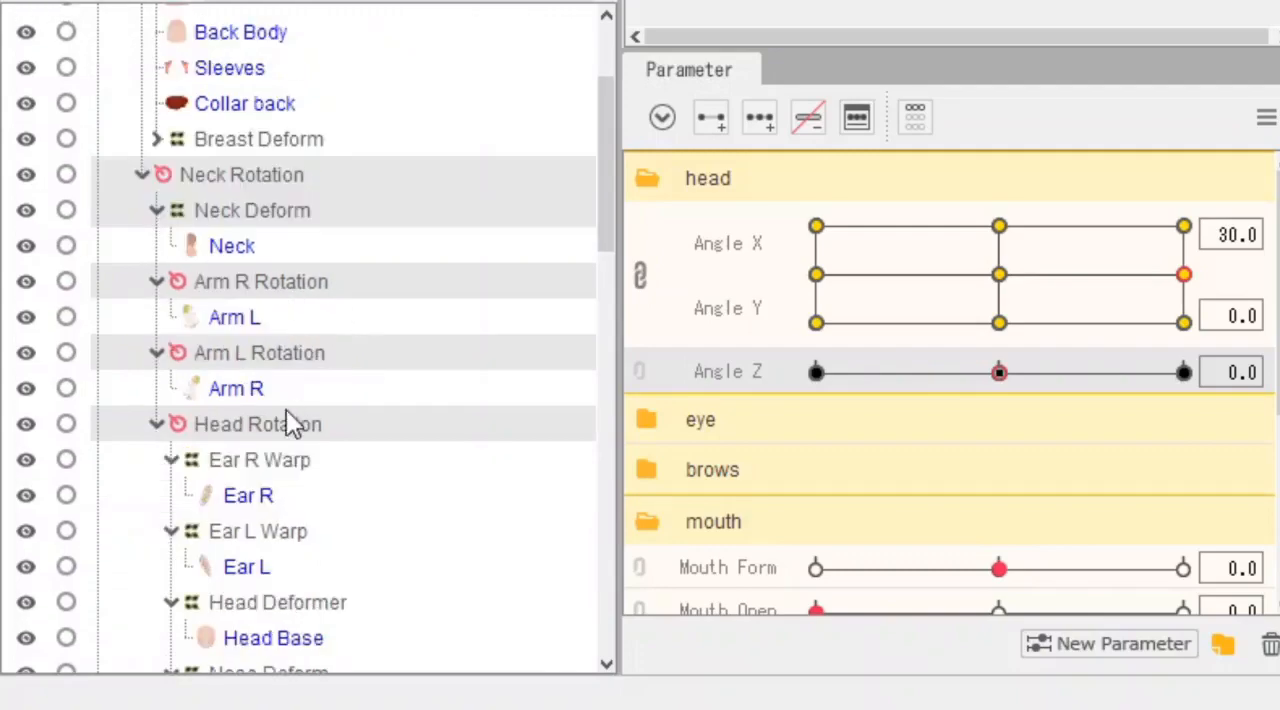
{"action": "scroll", "coordinate": [328, 418], "scroll_direction": "down", "scroll_amount": 5}
{"action": "scroll", "coordinate": [326, 410], "scroll_direction": "up", "scroll_amount": 5}
{"action": "scroll", "coordinate": [335, 432], "scroll_direction": "down", "scroll_amount": 5}
{"action": "scroll", "coordinate": [337, 434], "scroll_direction": "up", "scroll_amount": 10}
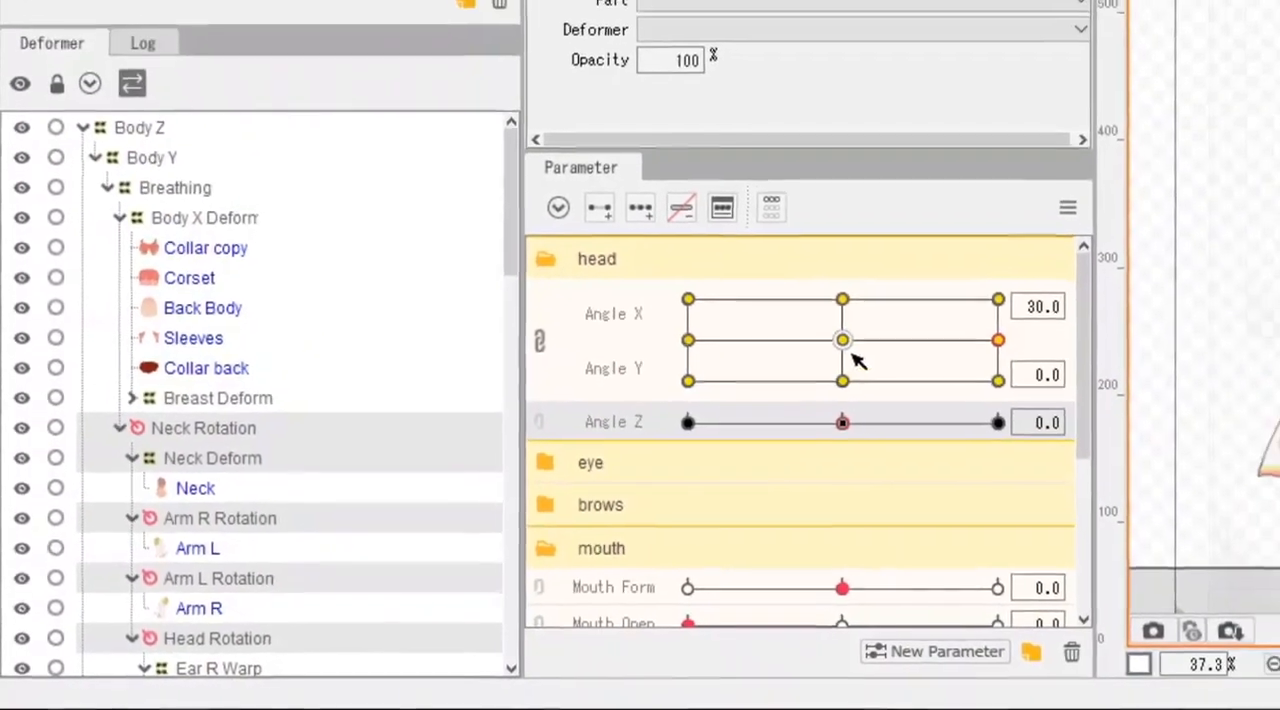
{"action": "left_click", "coordinate": [998, 275]}
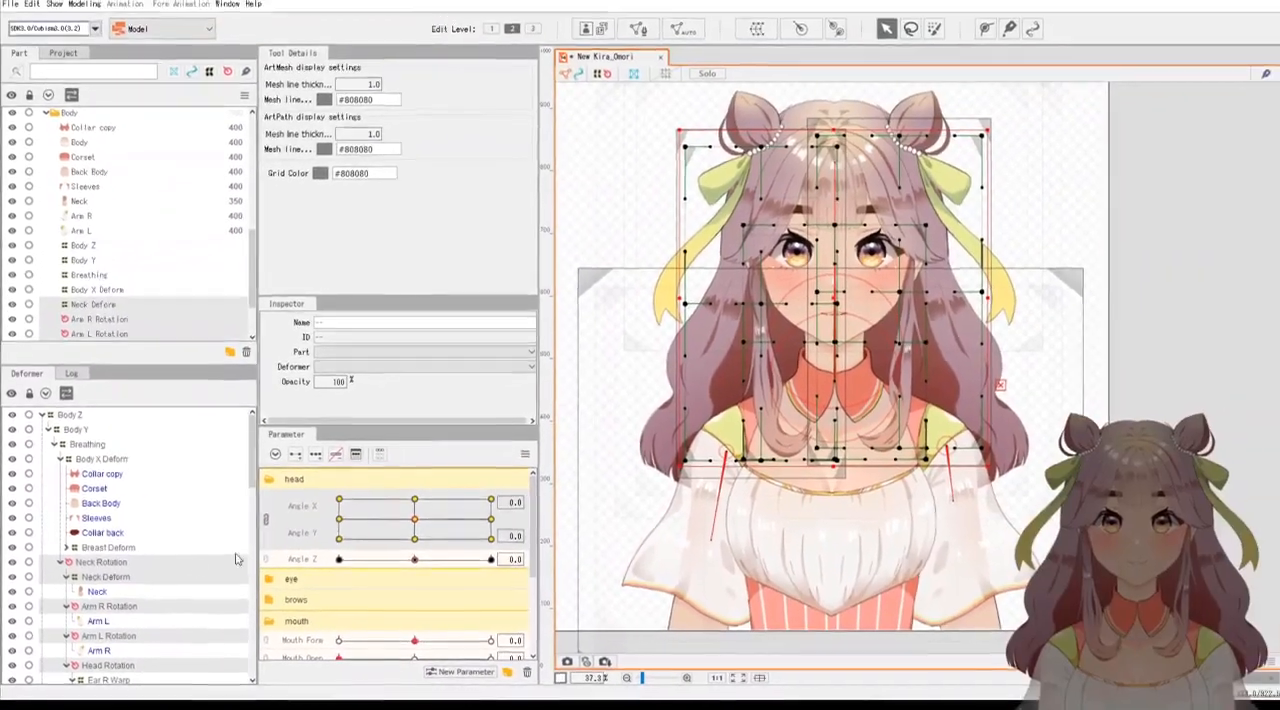
Select the Neck Rotation, Neck Deform and Head Rotation deformers one after another to inspect each one.
{"action": "left_click", "coordinate": [206, 557]}
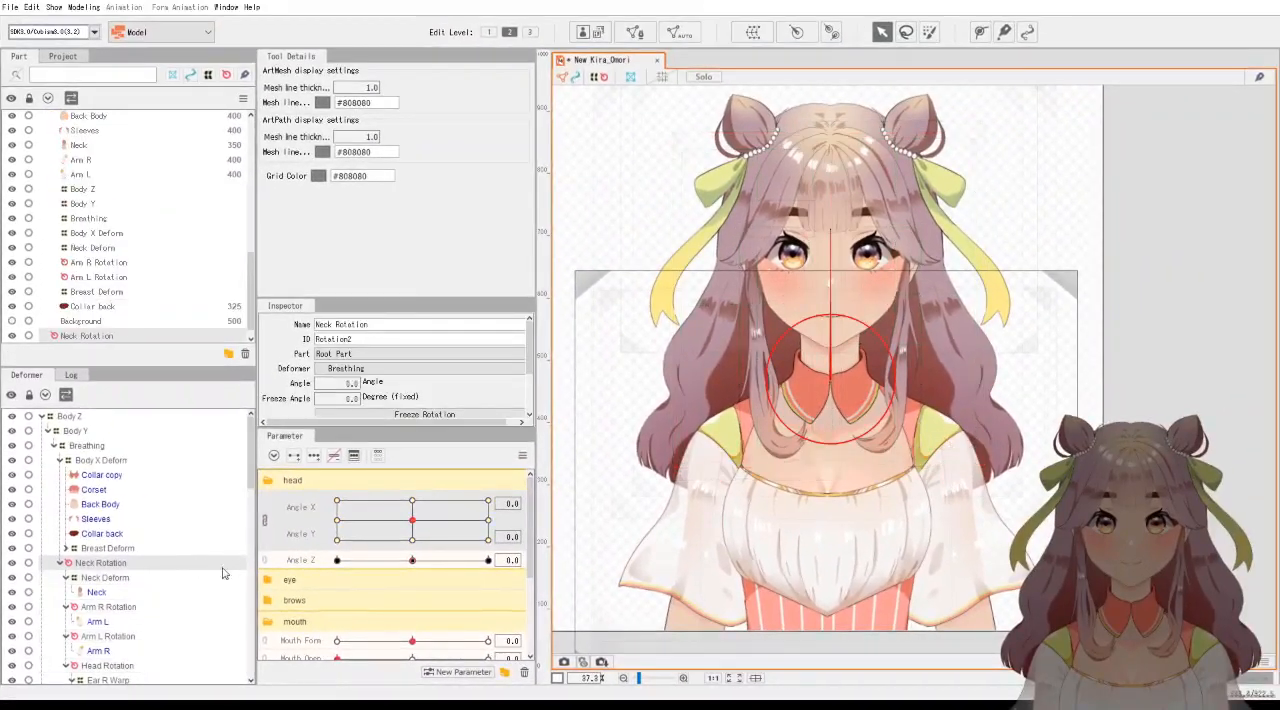
{"action": "left_click", "coordinate": [157, 578]}
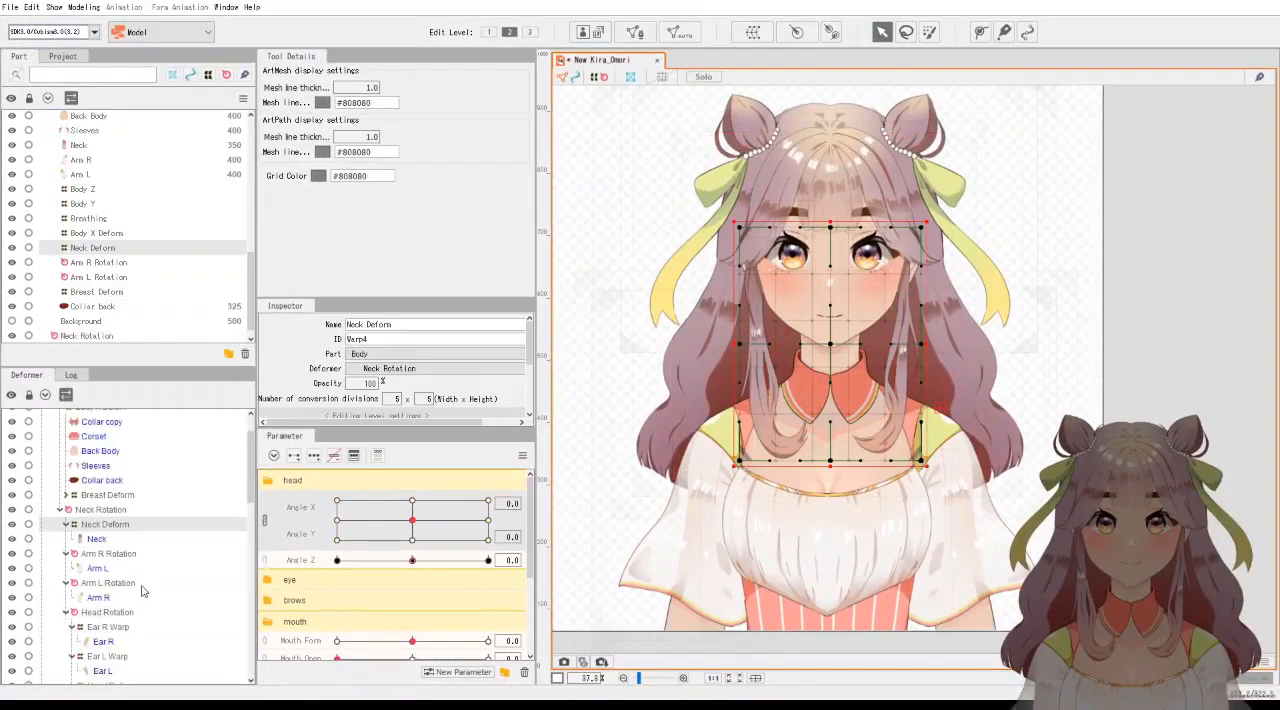
{"action": "scroll", "coordinate": [138, 593], "scroll_direction": "down", "scroll_amount": 3}
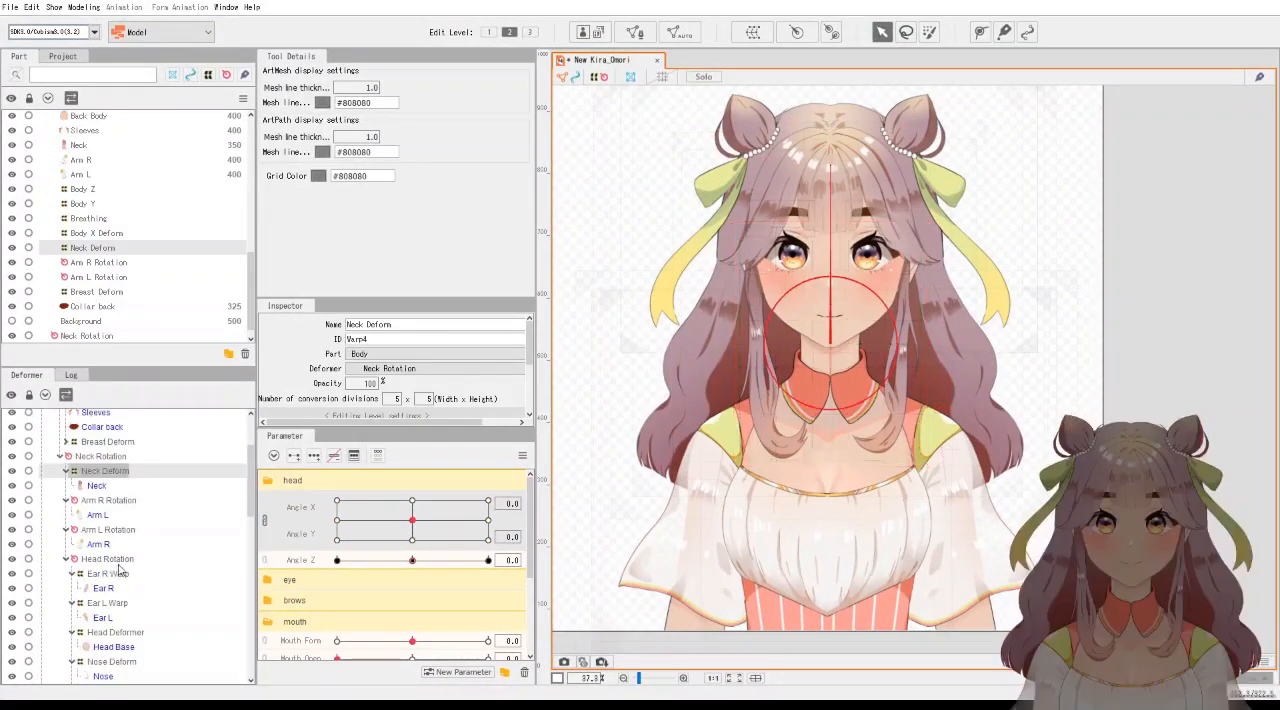
{"action": "left_click", "coordinate": [105, 561]}
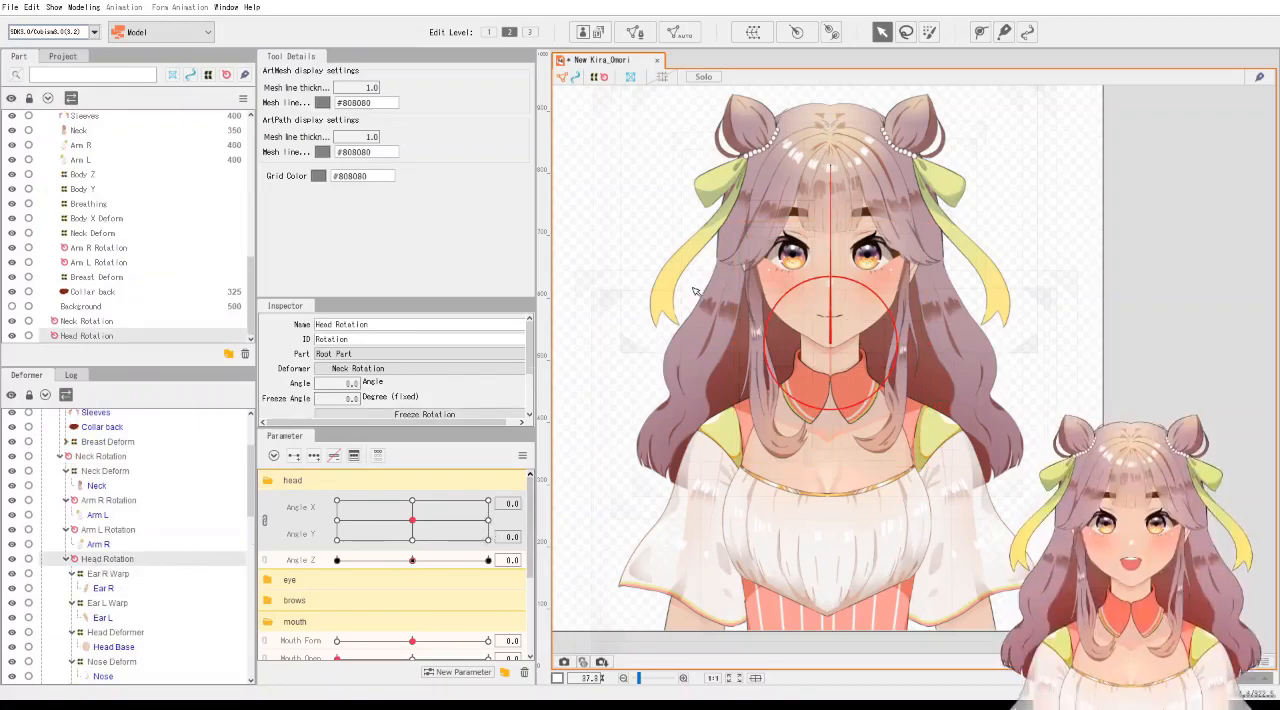
{"action": "scroll", "coordinate": [695, 291], "scroll_direction": "up", "scroll_amount": 5}
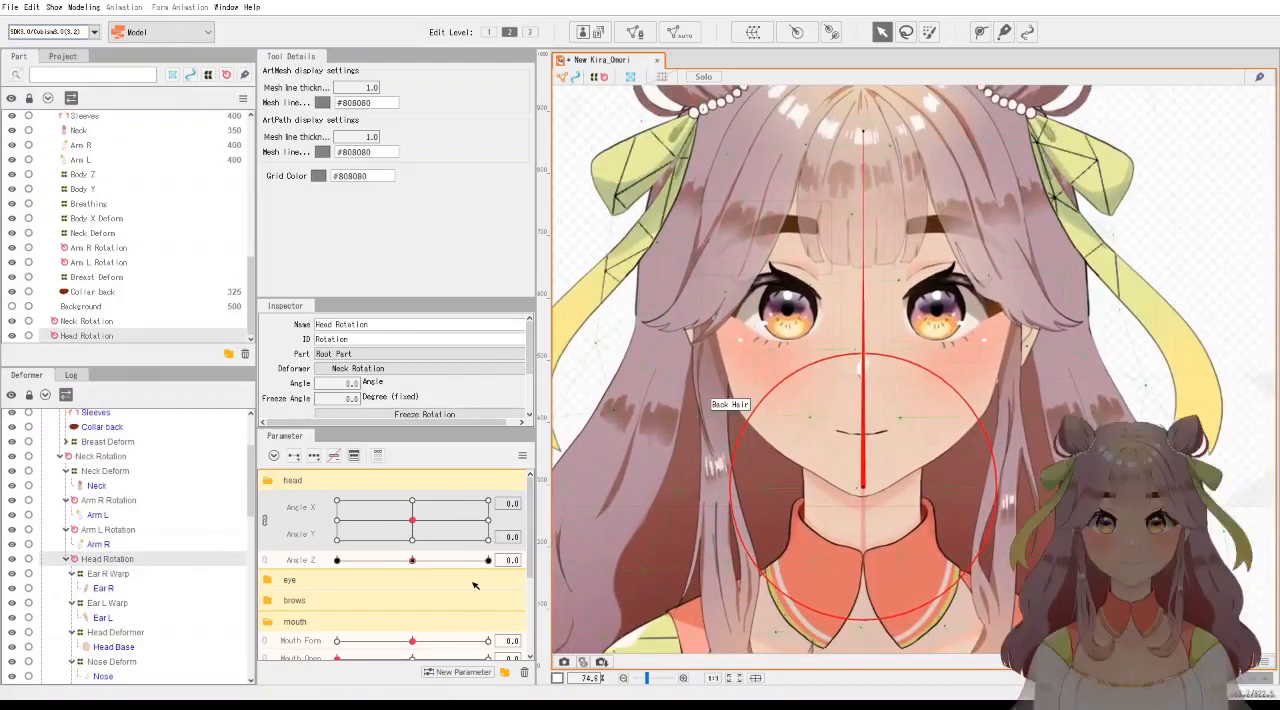
Try rotating the Head Rotation deformer slightly further in its tilt direction at Angle Z 30.
{"action": "left_click", "coordinate": [488, 560]}
{"action": "scroll", "coordinate": [912, 243], "scroll_direction": "down", "scroll_amount": 3}
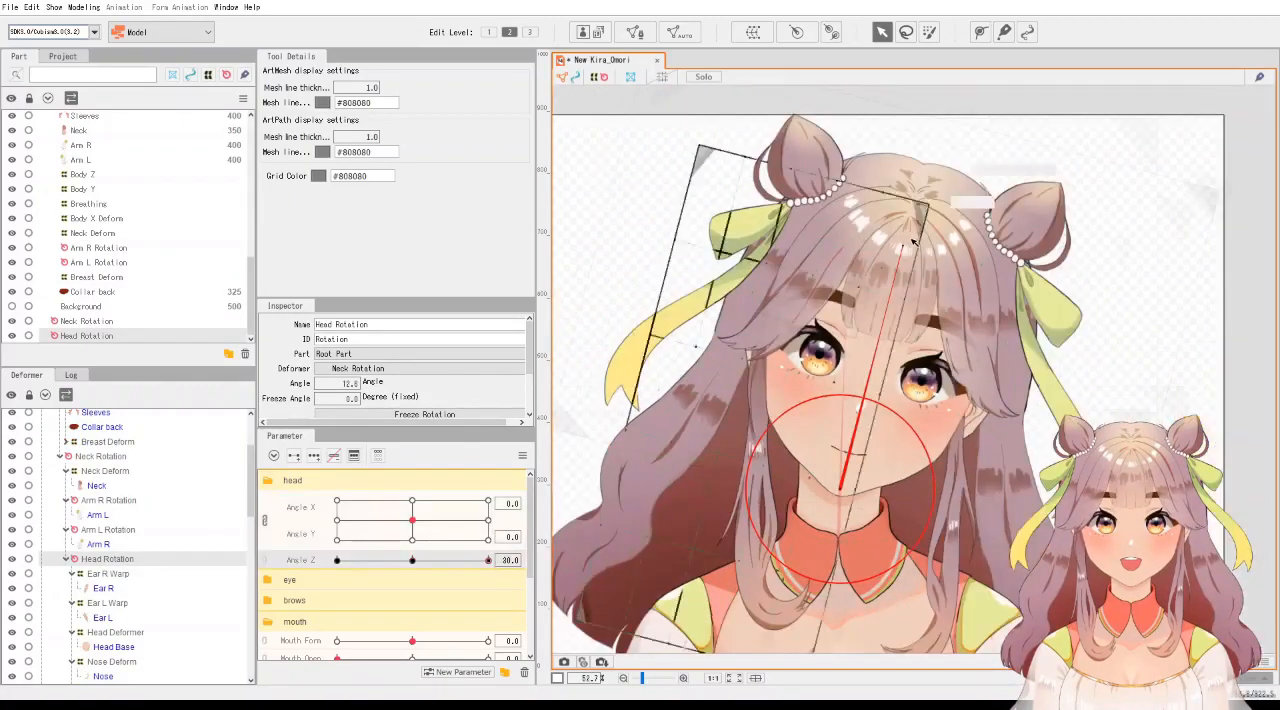
{"action": "mouse_move", "coordinate": [903, 245]}
{"action": "left_mouse_down"}
{"action": "mouse_move", "coordinate": [860, 240]}
{"action": "mouse_move", "coordinate": [921, 255]}
{"action": "left_mouse_up"}
{"action": "key", "text": "ctrl+z"}
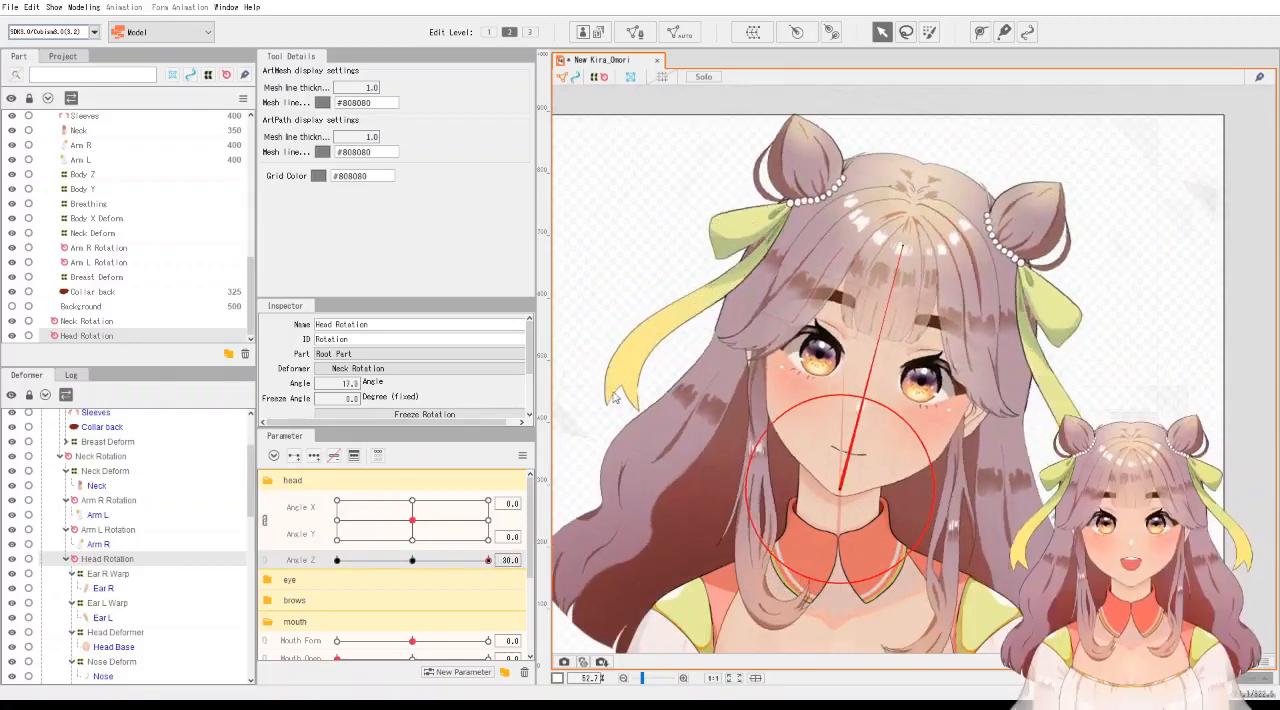
Preview the head tilt between Angle Z -30 and 30, checking how Neck Deform follows, and return to 0.
{"action": "left_click", "coordinate": [339, 562]}
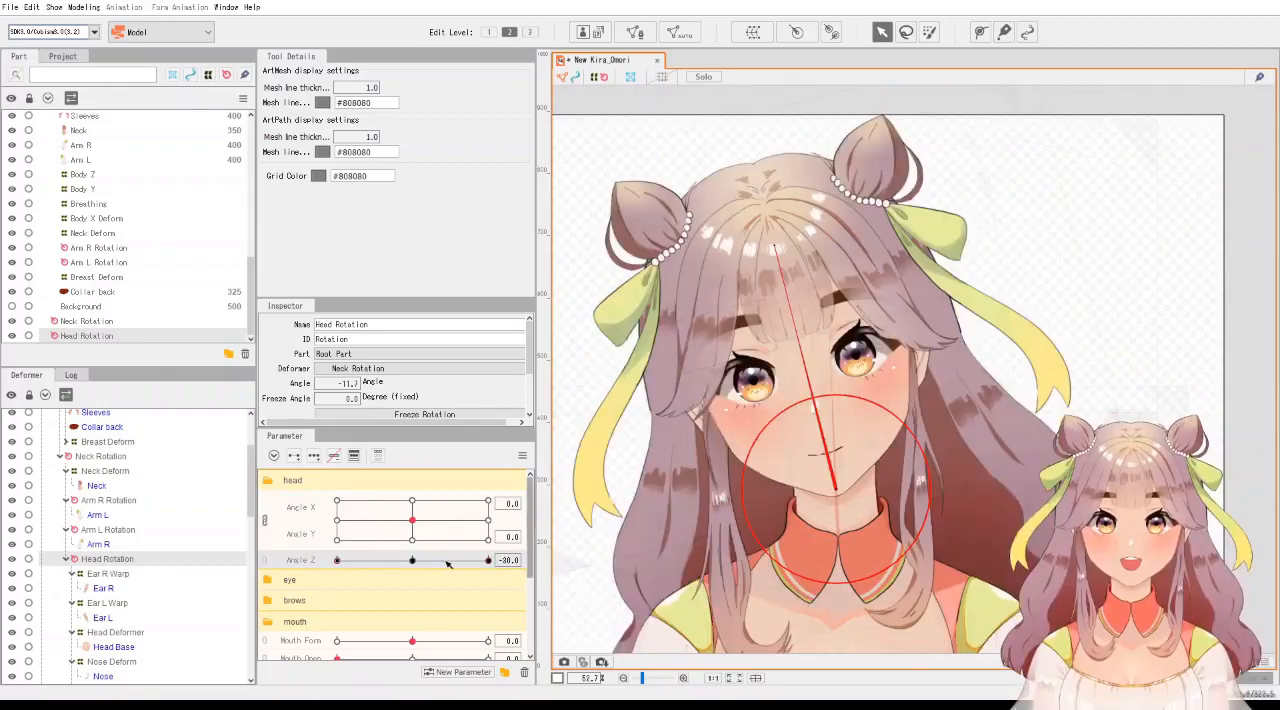
{"action": "left_click", "coordinate": [412, 560]}
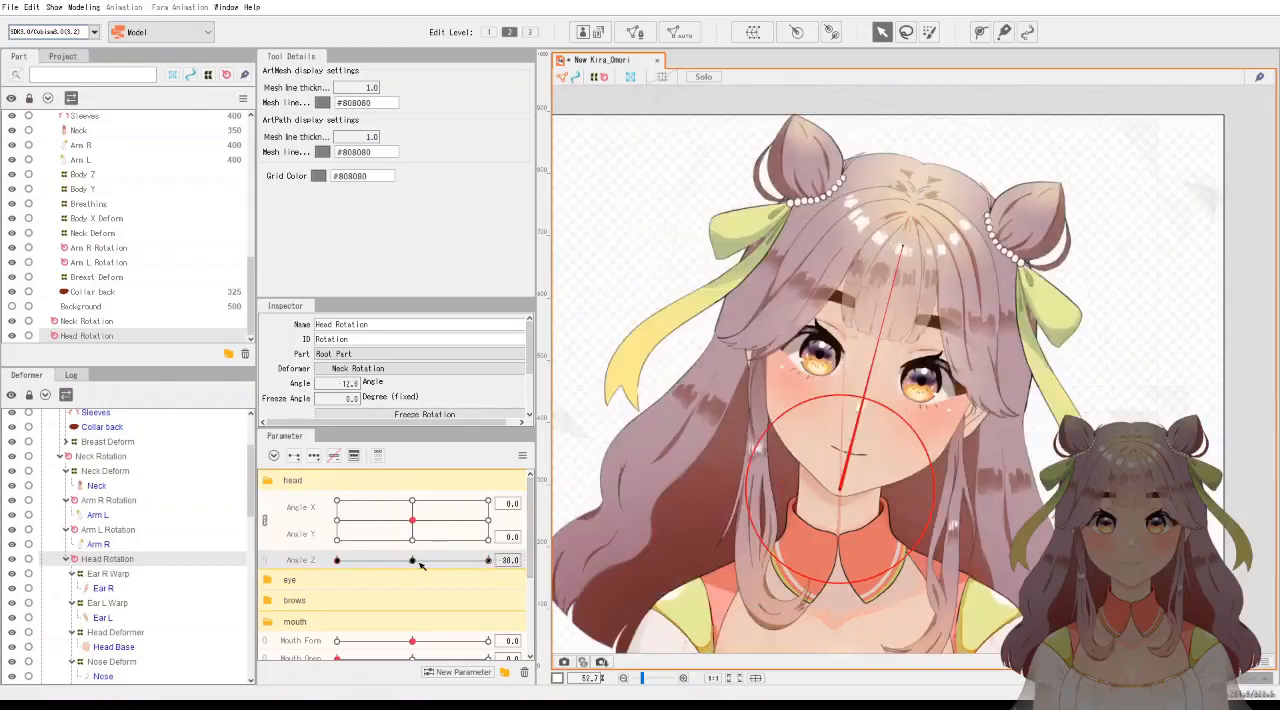
{"action": "scroll", "coordinate": [801, 372], "scroll_direction": "down", "scroll_amount": 4}
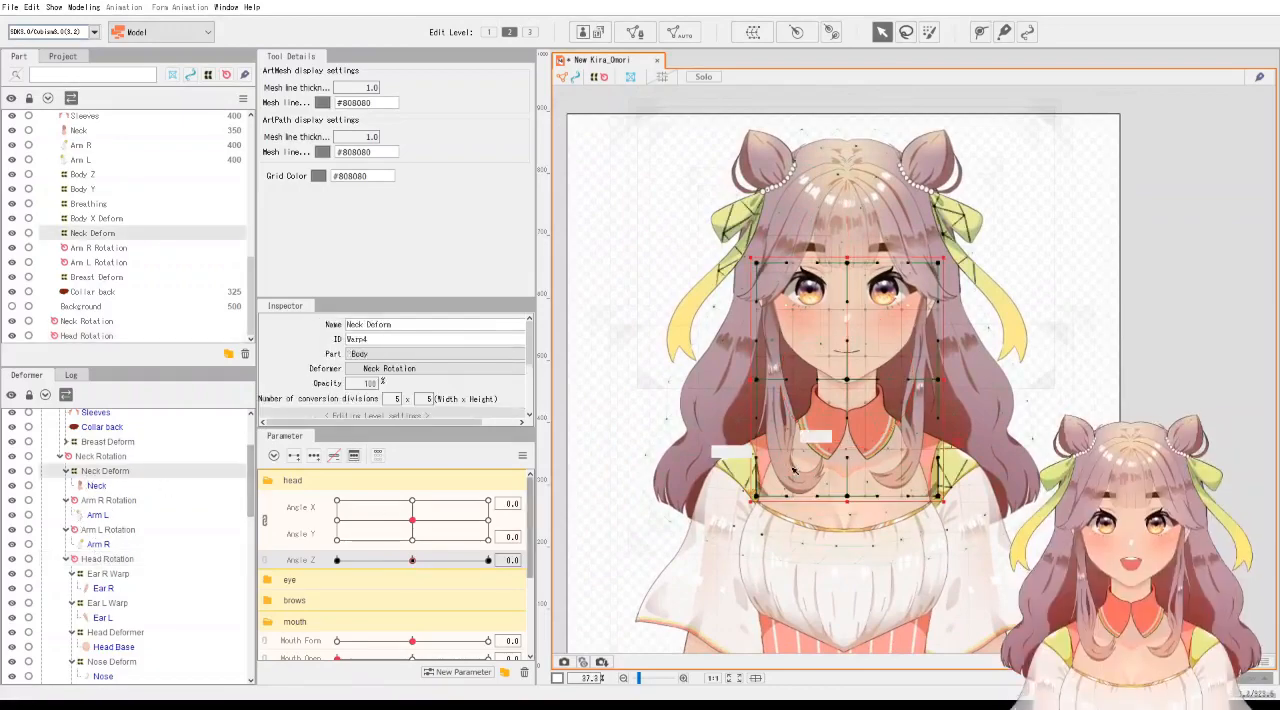
{"action": "scroll", "coordinate": [788, 466], "scroll_direction": "up", "scroll_amount": 5}
{"action": "left_click_drag", "start_coordinate": [472, 564], "coordinate": [296, 565]}
{"action": "left_click", "coordinate": [429, 561]}
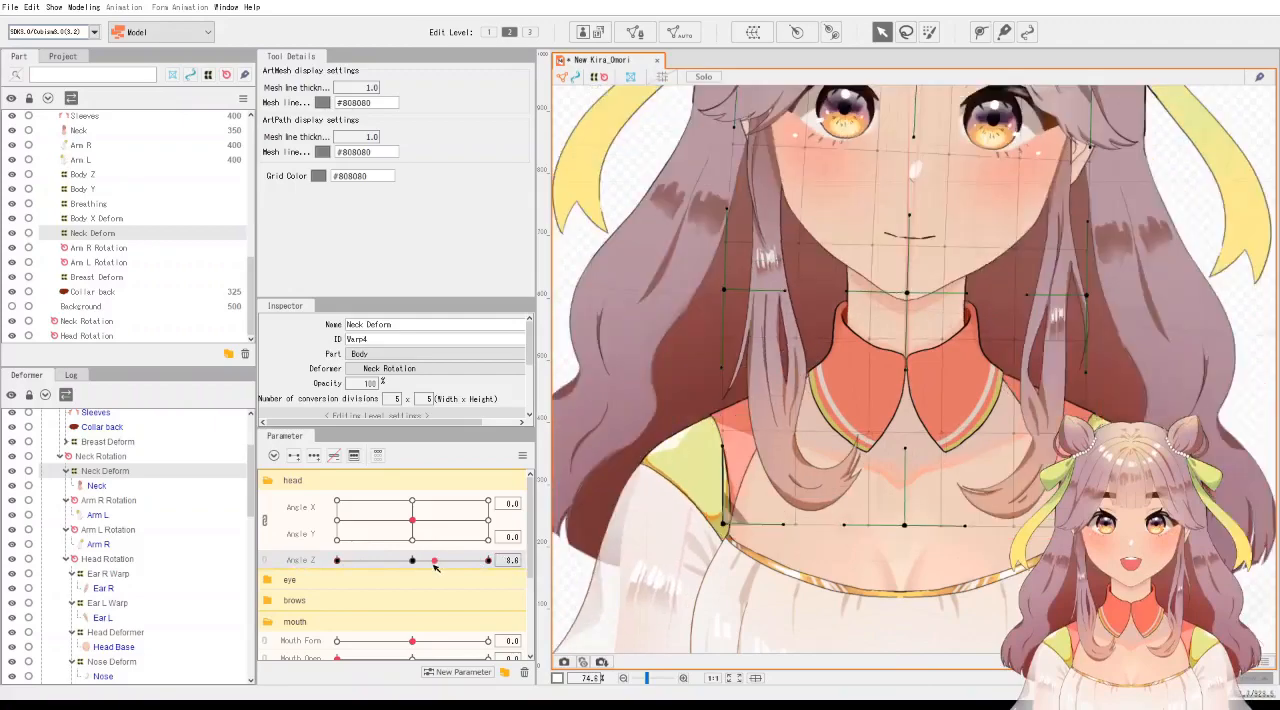
{"action": "scroll", "coordinate": [713, 530], "scroll_direction": "down", "scroll_amount": 4}
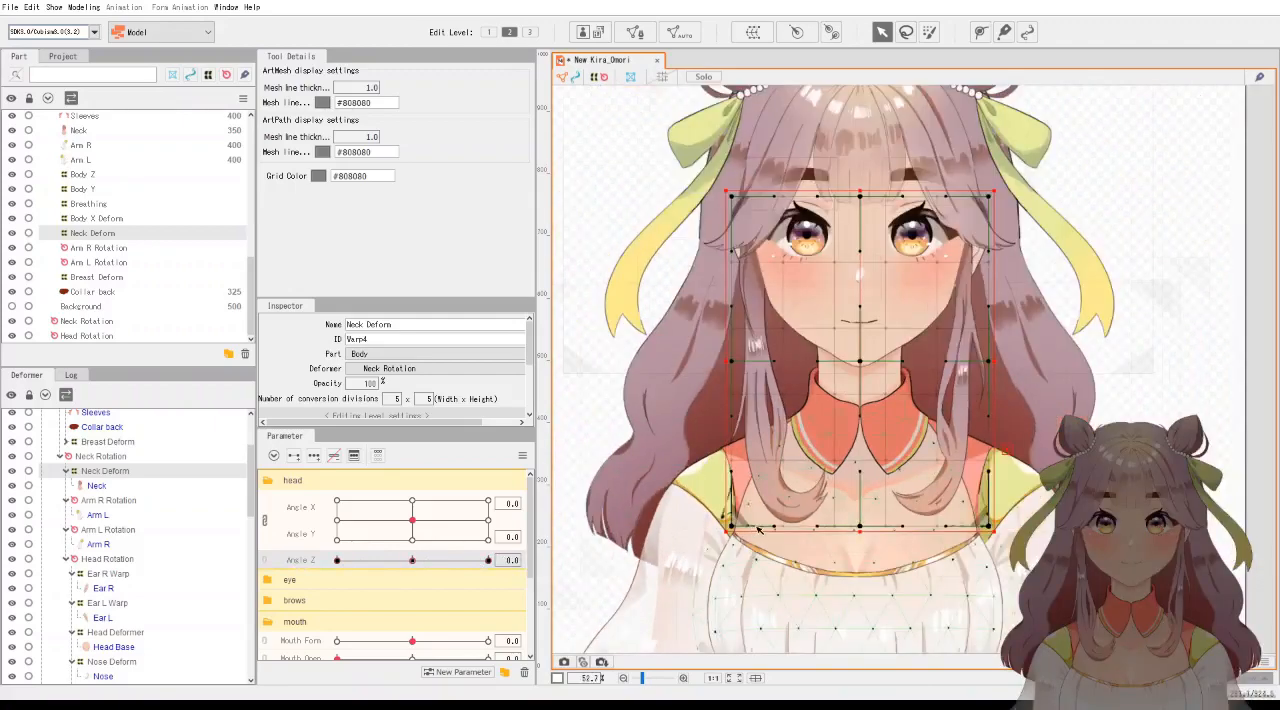
Inspect the Side Hair L Deform XY and Side Hair L Deform Z deformers at the neutral pose.
{"action": "scroll", "coordinate": [193, 543], "scroll_direction": "down", "scroll_amount": 5}
{"action": "scroll", "coordinate": [193, 543], "scroll_direction": "down", "scroll_amount": 6}
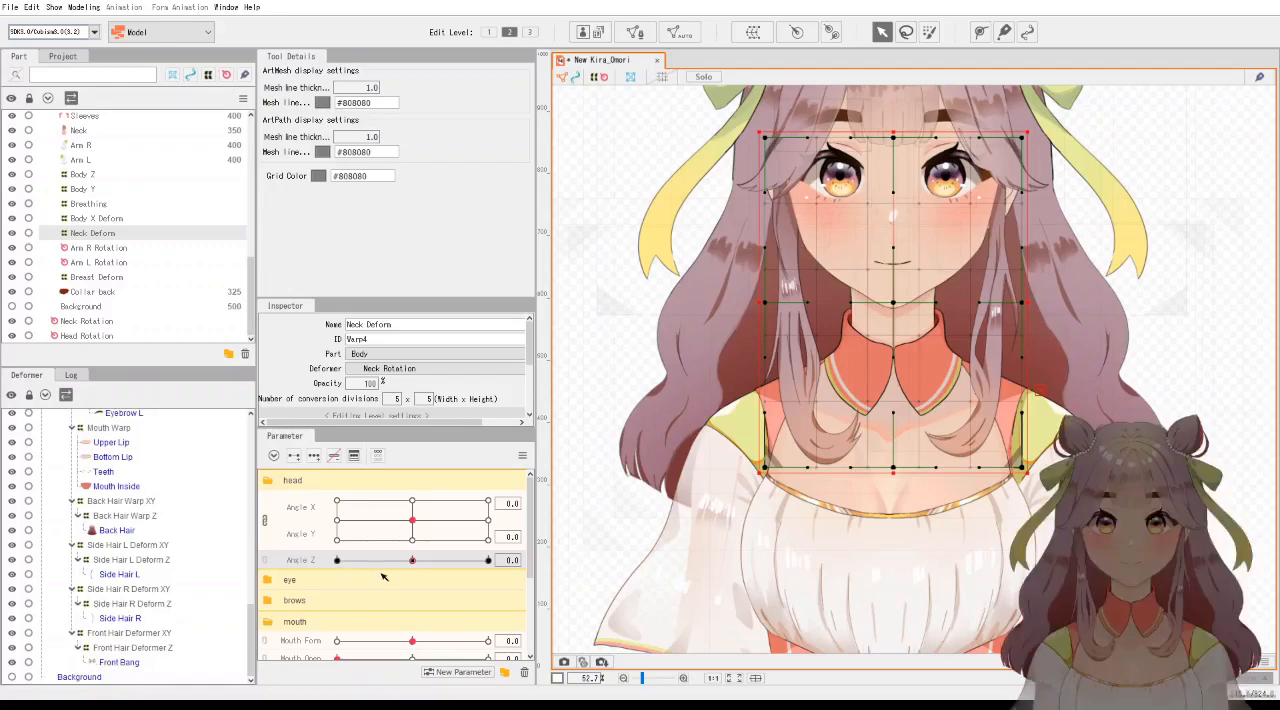
{"action": "left_click", "coordinate": [154, 548]}
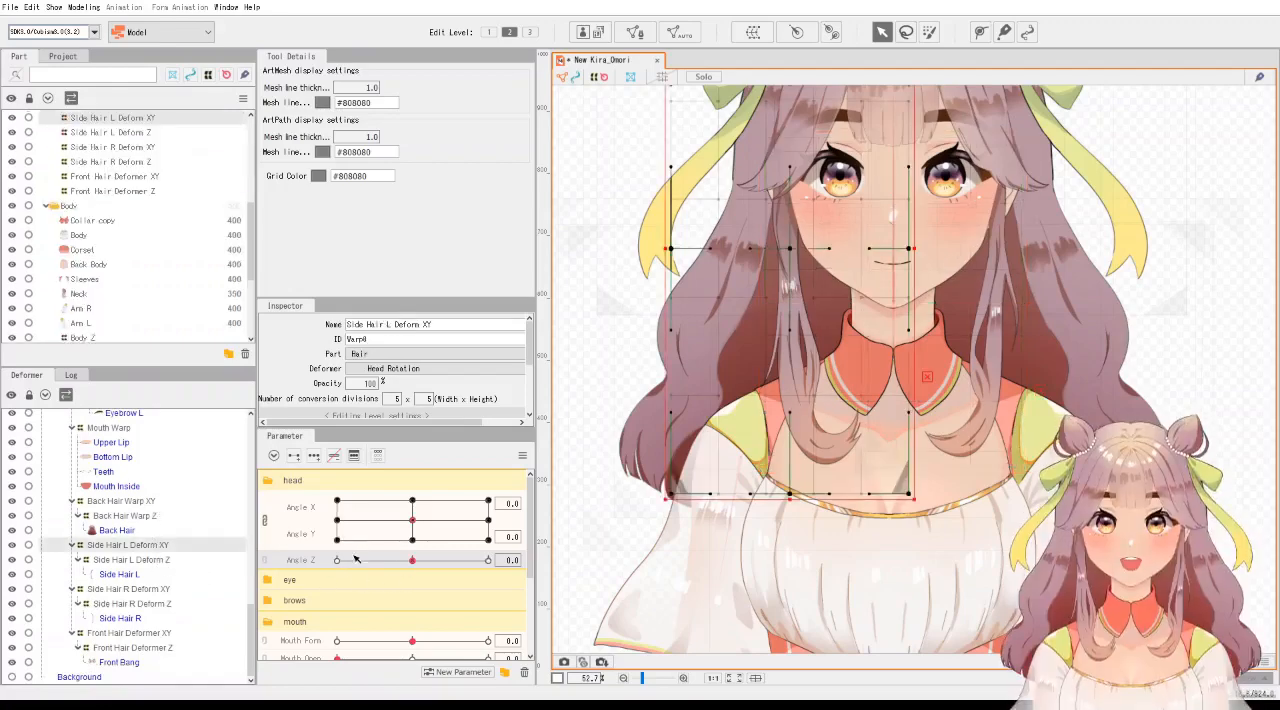
{"action": "left_click", "coordinate": [176, 560]}
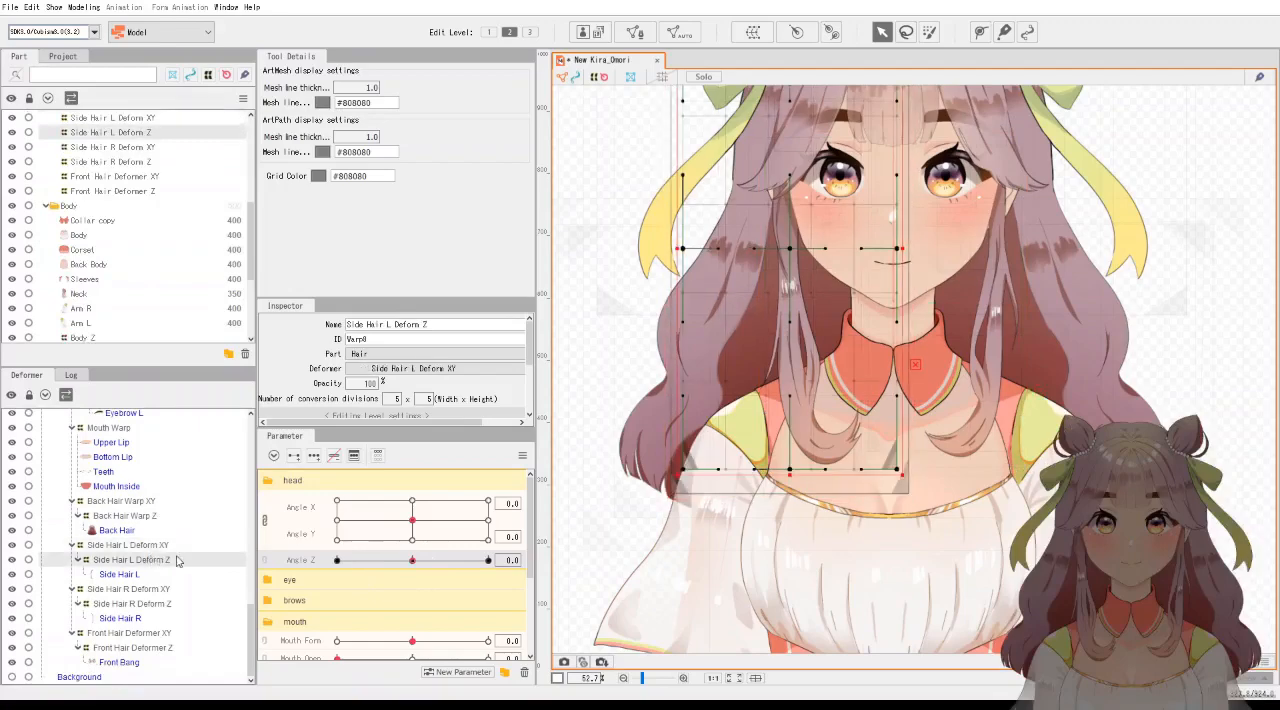
Select all deformers keyed to Angle Z, look through the hair deformers and preview the tilt back to 0.
{"action": "left_click", "coordinate": [513, 560]}
{"action": "left_click", "coordinate": [562, 563]}
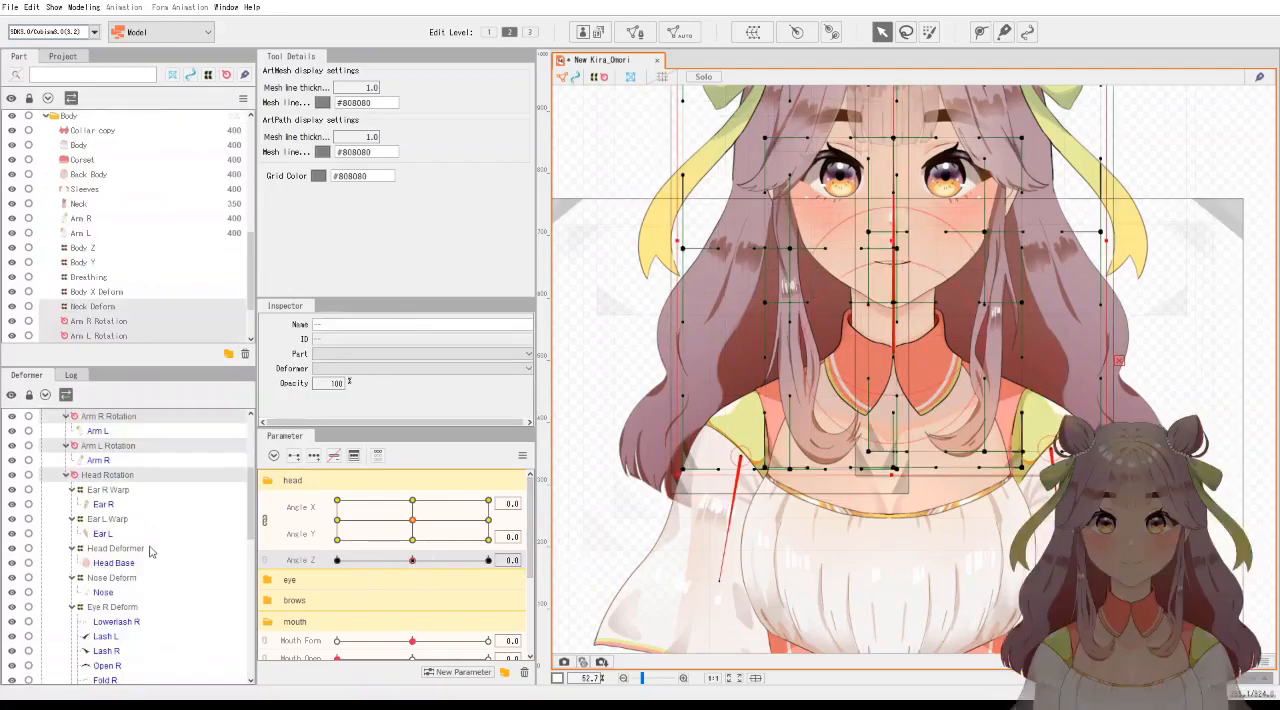
{"action": "scroll", "coordinate": [152, 555], "scroll_direction": "down", "scroll_amount": 10}
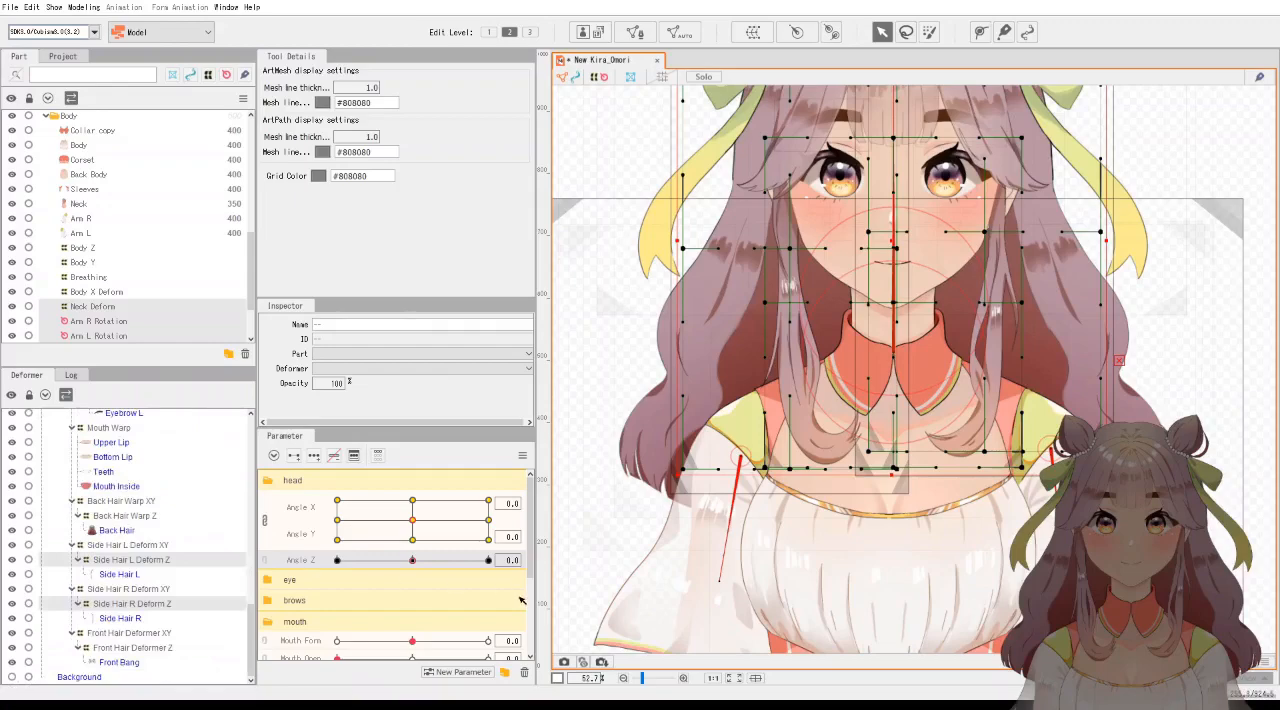
{"action": "scroll", "coordinate": [846, 508], "scroll_direction": "down", "scroll_amount": 2}
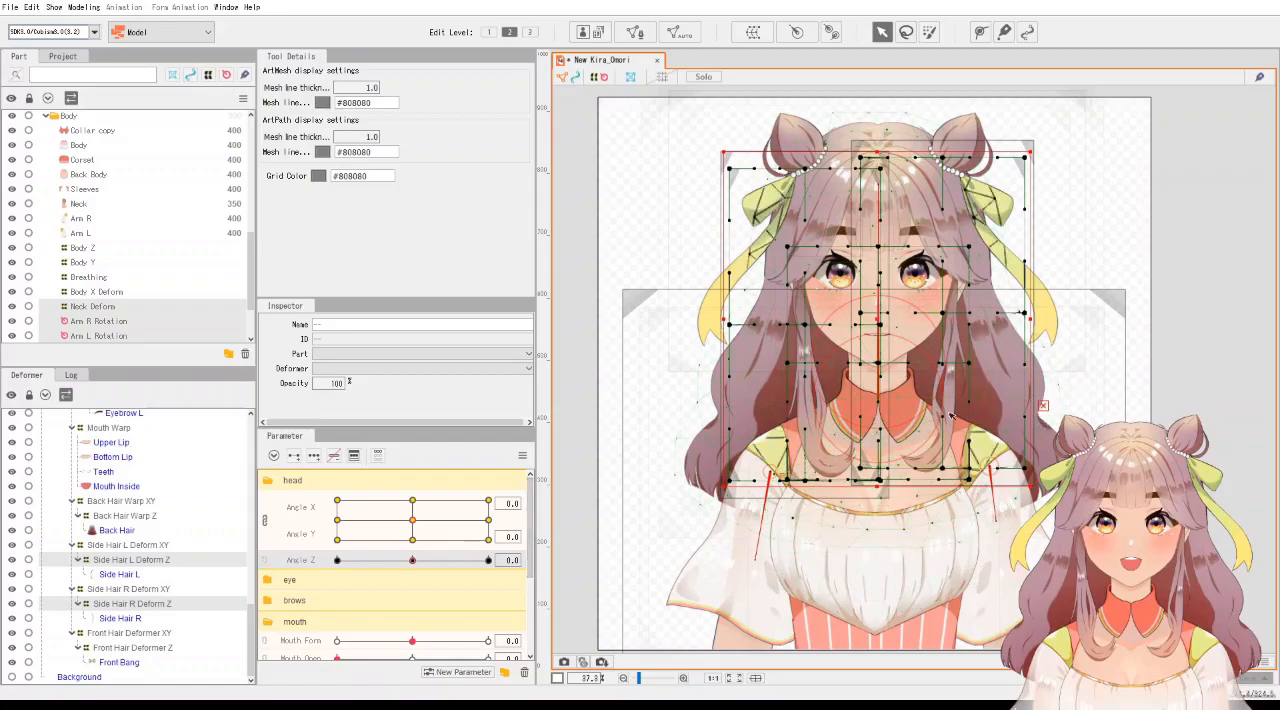
{"action": "left_click_drag", "start_coordinate": [457, 561], "coordinate": [414, 561]}
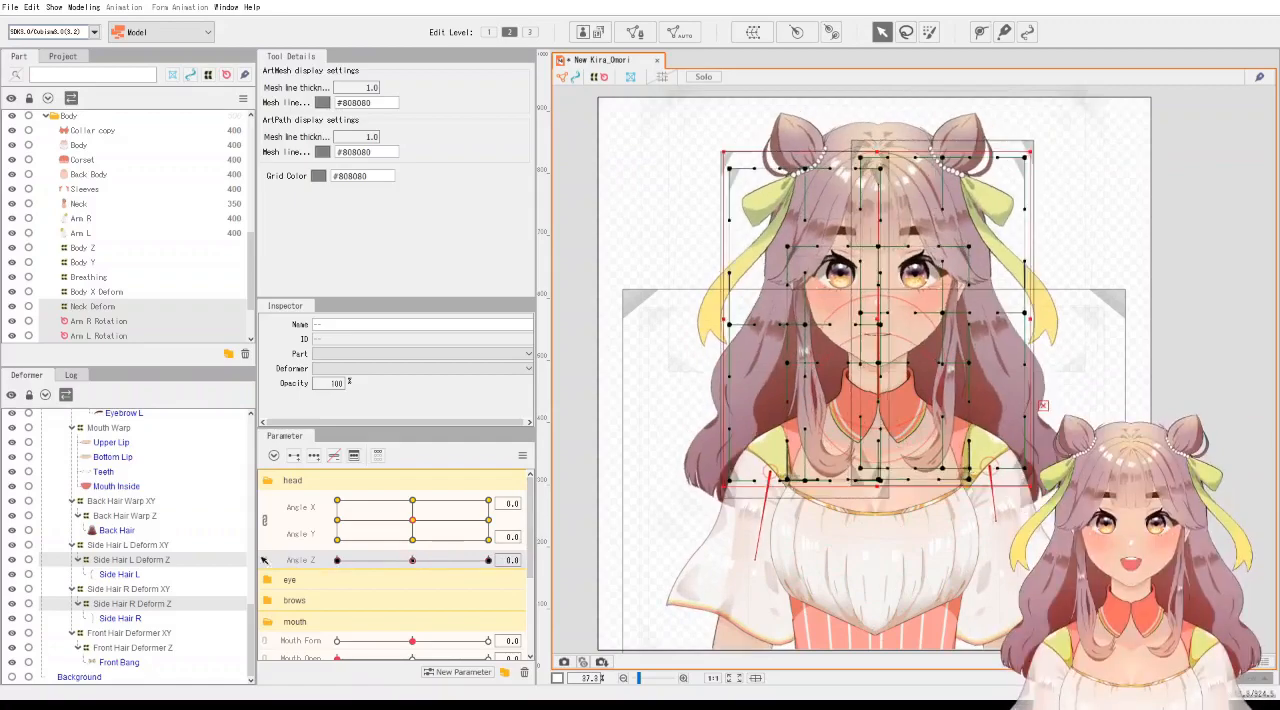
Inspect Arm R Rotation and Arm L Rotation, preview the arms from Angle Z -30 to 30, and reset it to 0.
{"action": "scroll", "coordinate": [145, 541], "scroll_direction": "up", "scroll_amount": 6}
{"action": "scroll", "coordinate": [145, 541], "scroll_direction": "up", "scroll_amount": 8}
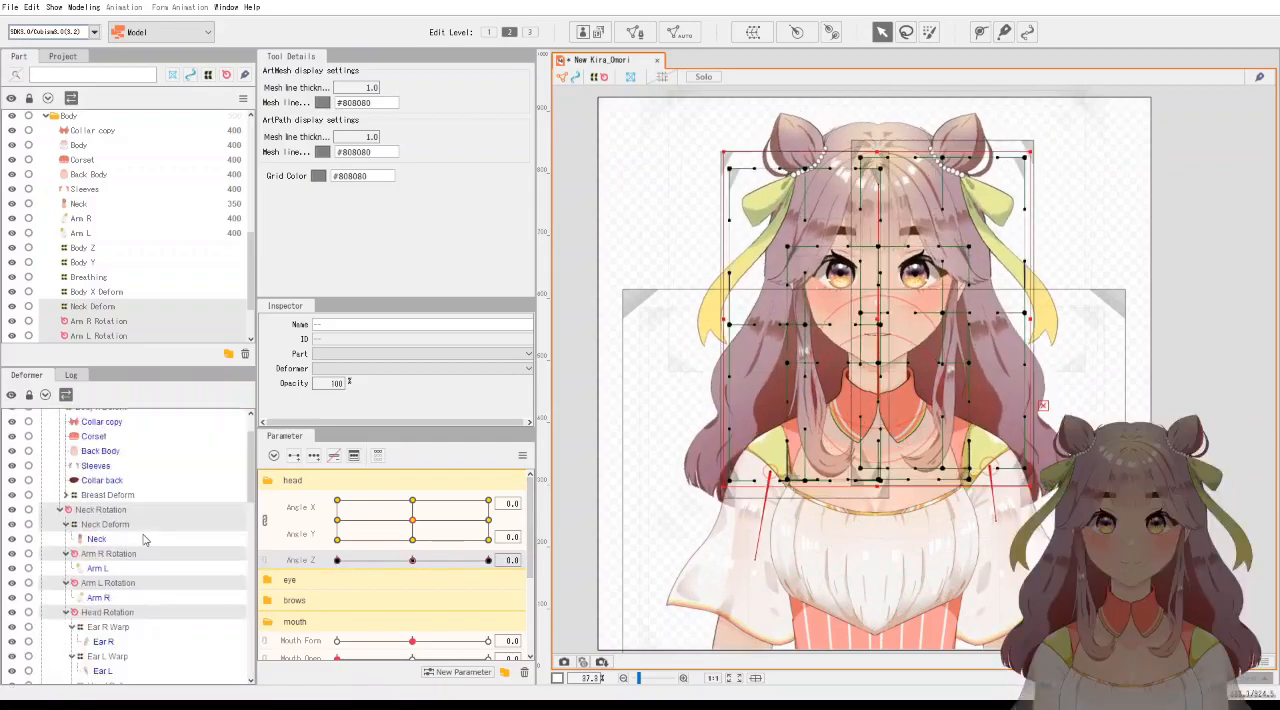
{"action": "left_click", "coordinate": [128, 555]}
{"action": "left_click", "coordinate": [140, 584]}
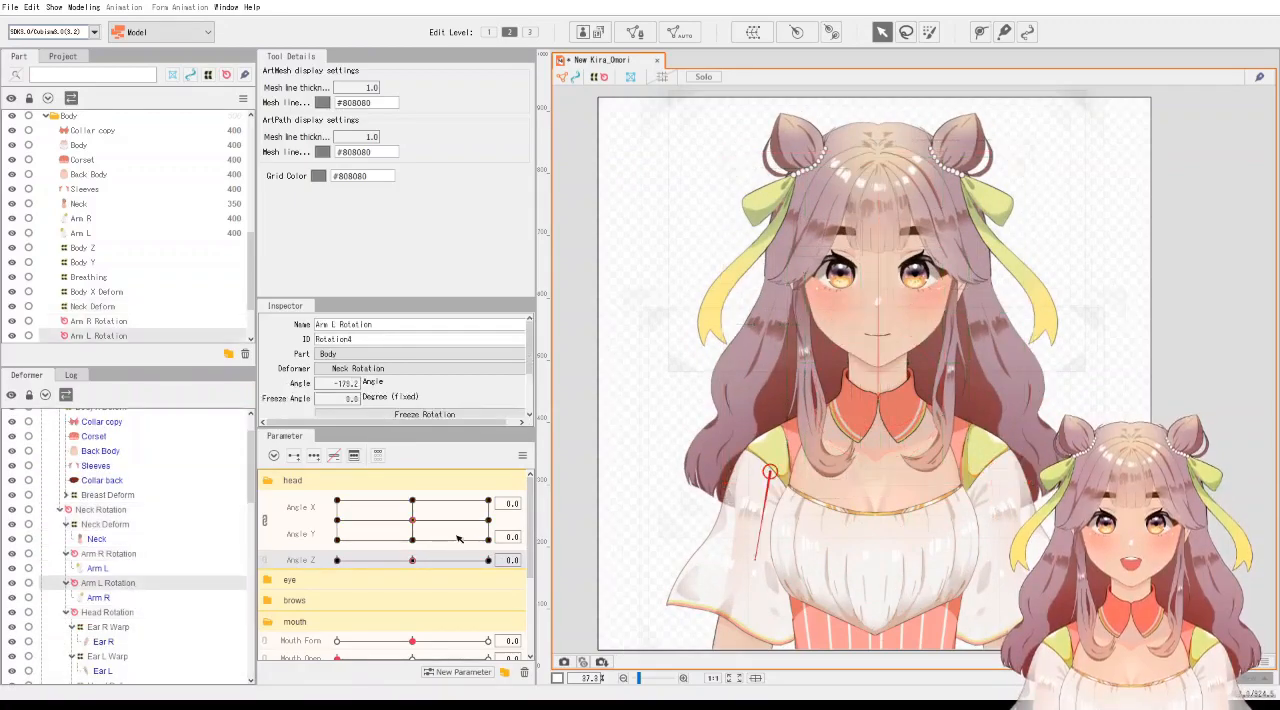
{"action": "left_click_drag", "start_coordinate": [418, 562], "coordinate": [286, 563]}
{"action": "left_click_drag", "start_coordinate": [393, 568], "coordinate": [495, 563]}
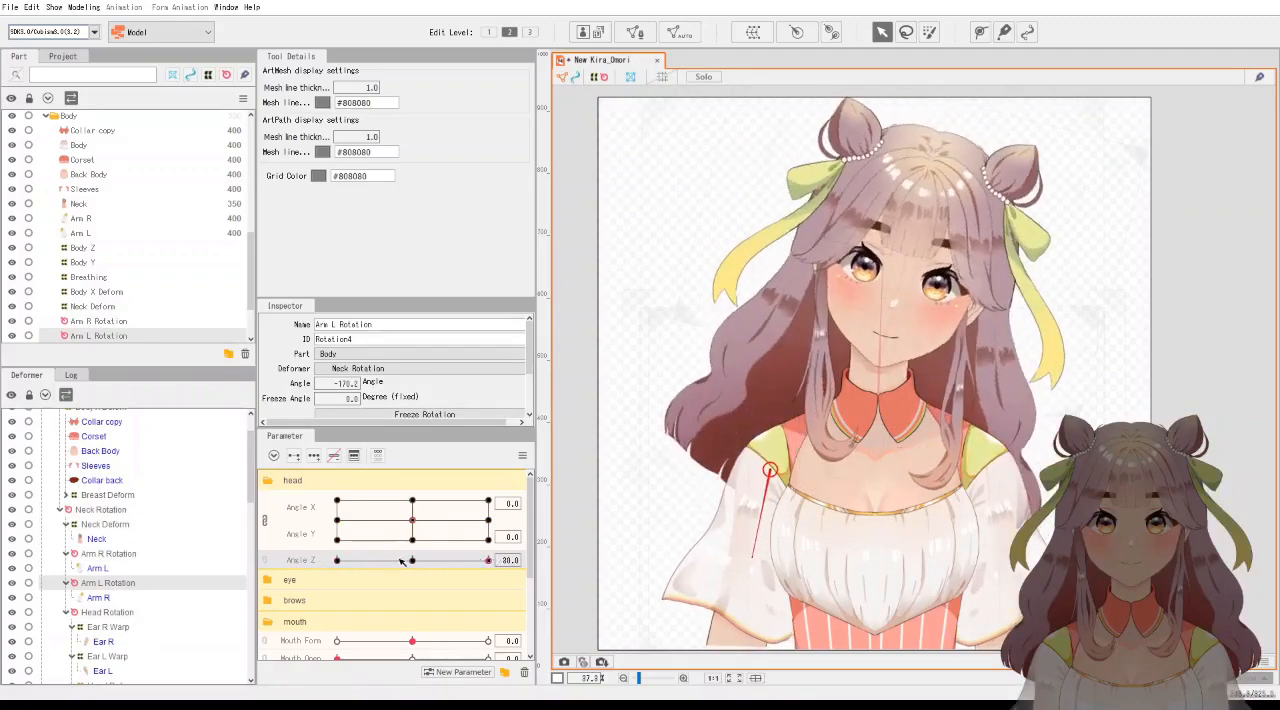
{"action": "left_click", "coordinate": [411, 561]}
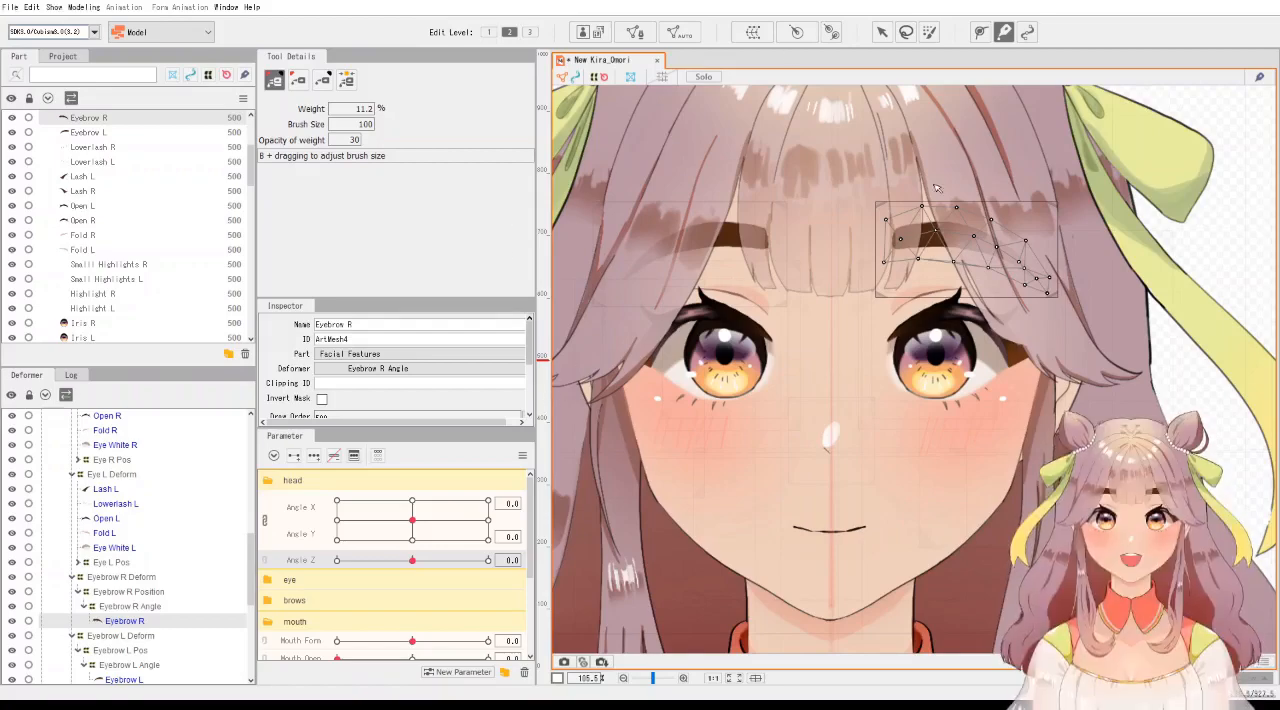
Try a six-point deform path along the Eyebrow R mesh from its inner end to its outer tip.
{"action": "scroll", "coordinate": [1032, 241], "scroll_direction": "up", "scroll_amount": 2}
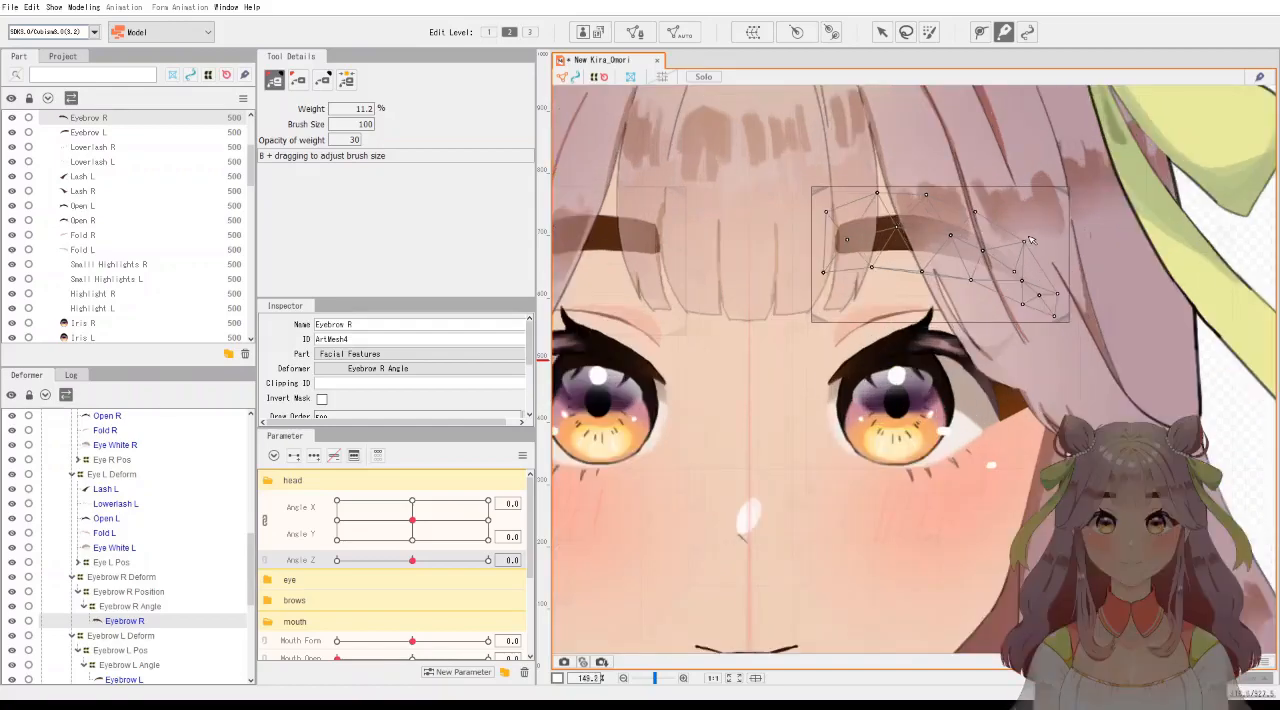
{"action": "scroll", "coordinate": [957, 241], "scroll_direction": "up", "scroll_amount": 2}
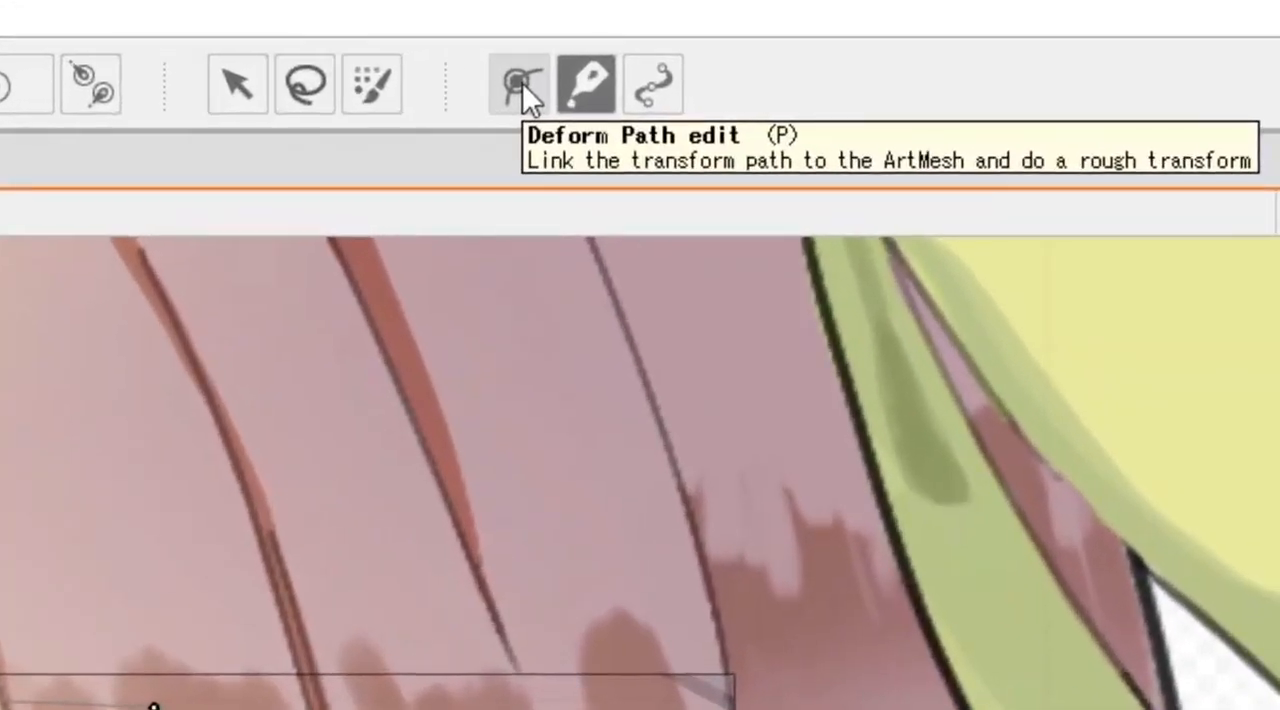
{"action": "left_click", "coordinate": [522, 82]}
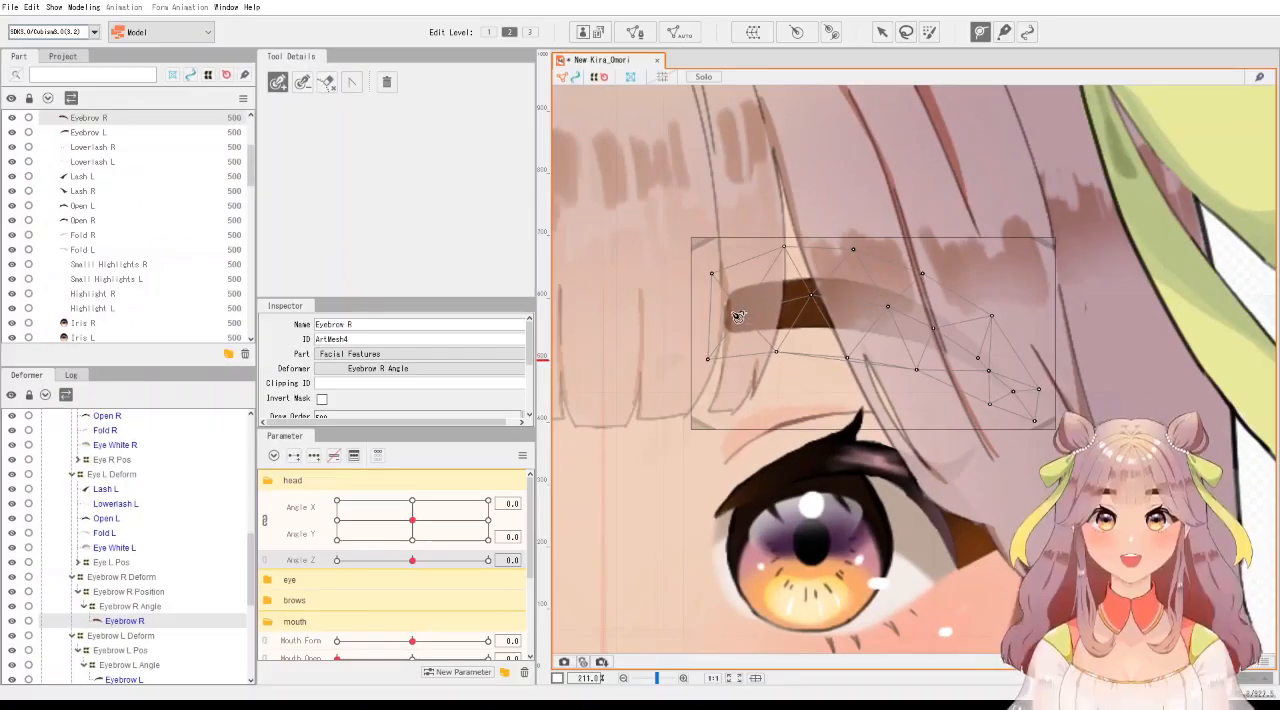
{"action": "left_click", "coordinate": [730, 313]}
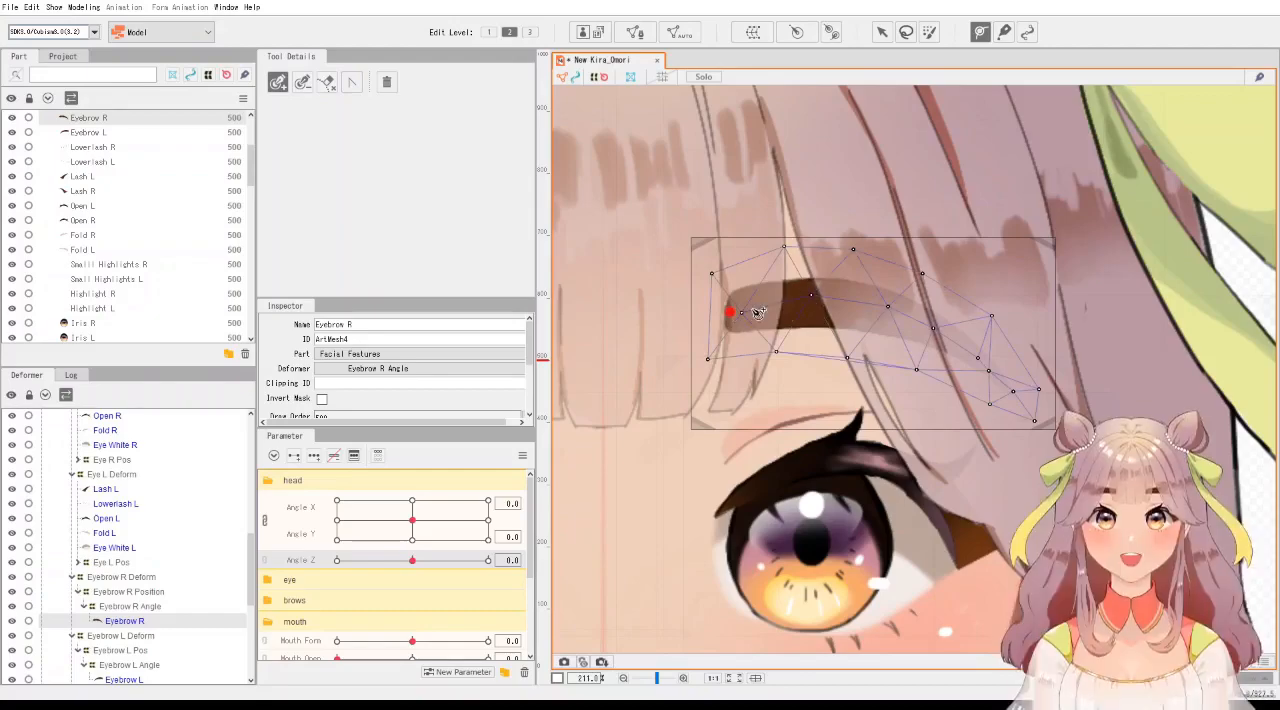
{"action": "left_click", "coordinate": [812, 297]}
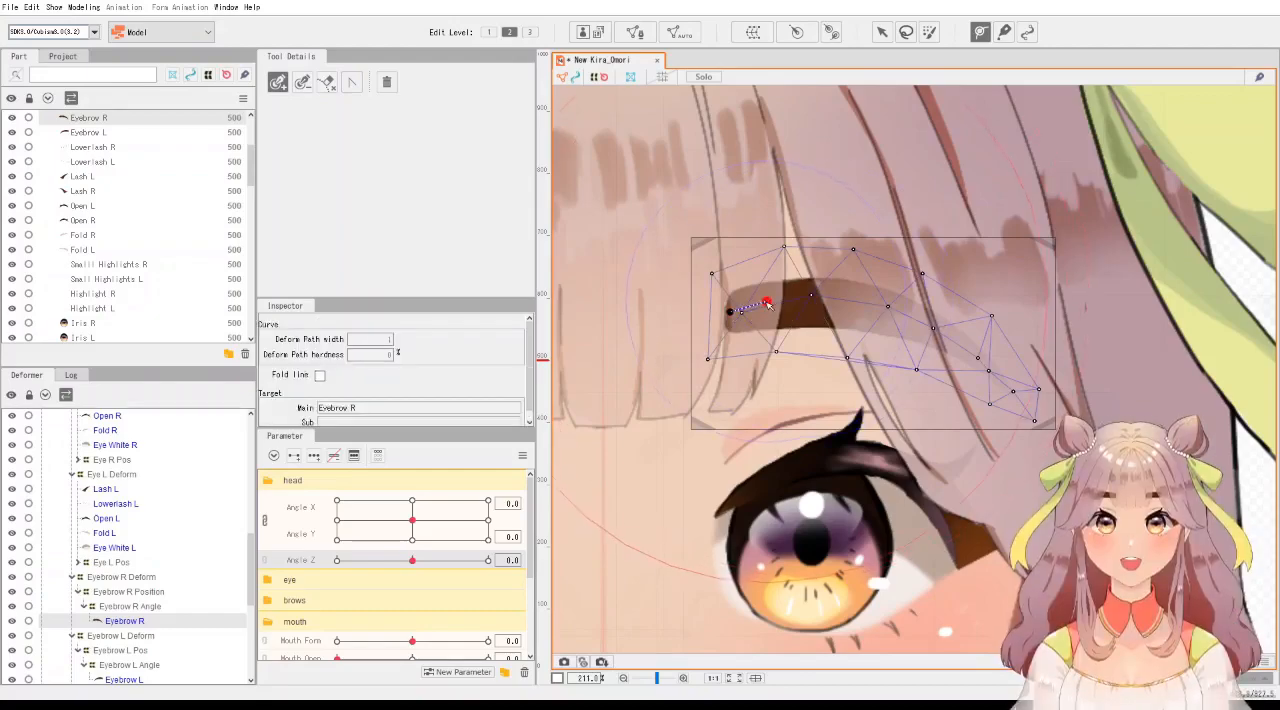
{"action": "left_click", "coordinate": [888, 308]}
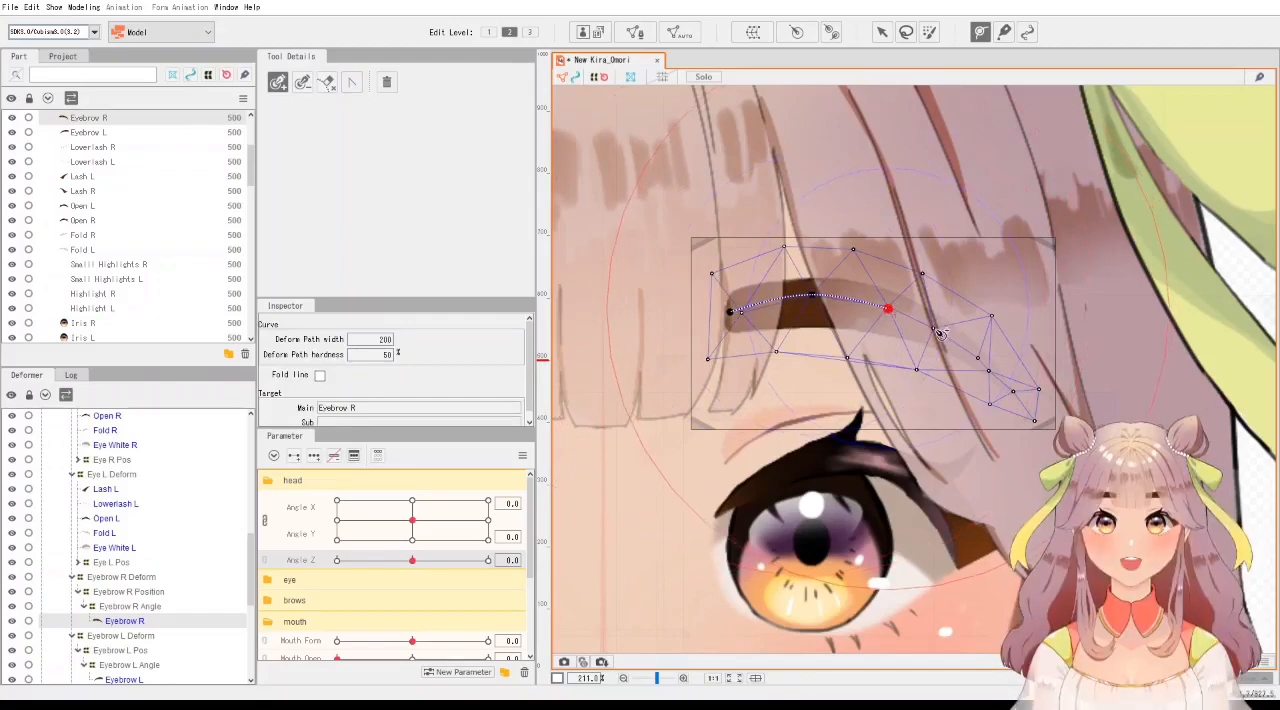
{"action": "left_click", "coordinate": [934, 329]}
{"action": "left_click", "coordinate": [976, 358]}
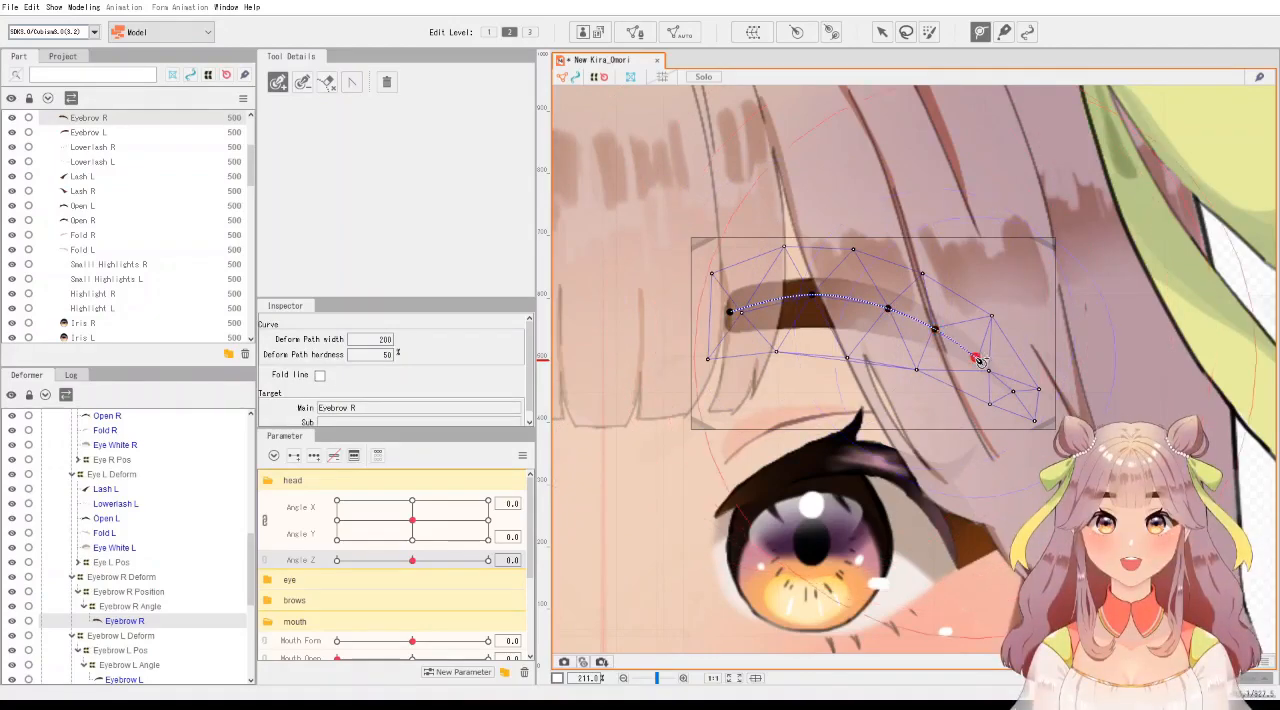
{"action": "left_click", "coordinate": [1017, 394]}
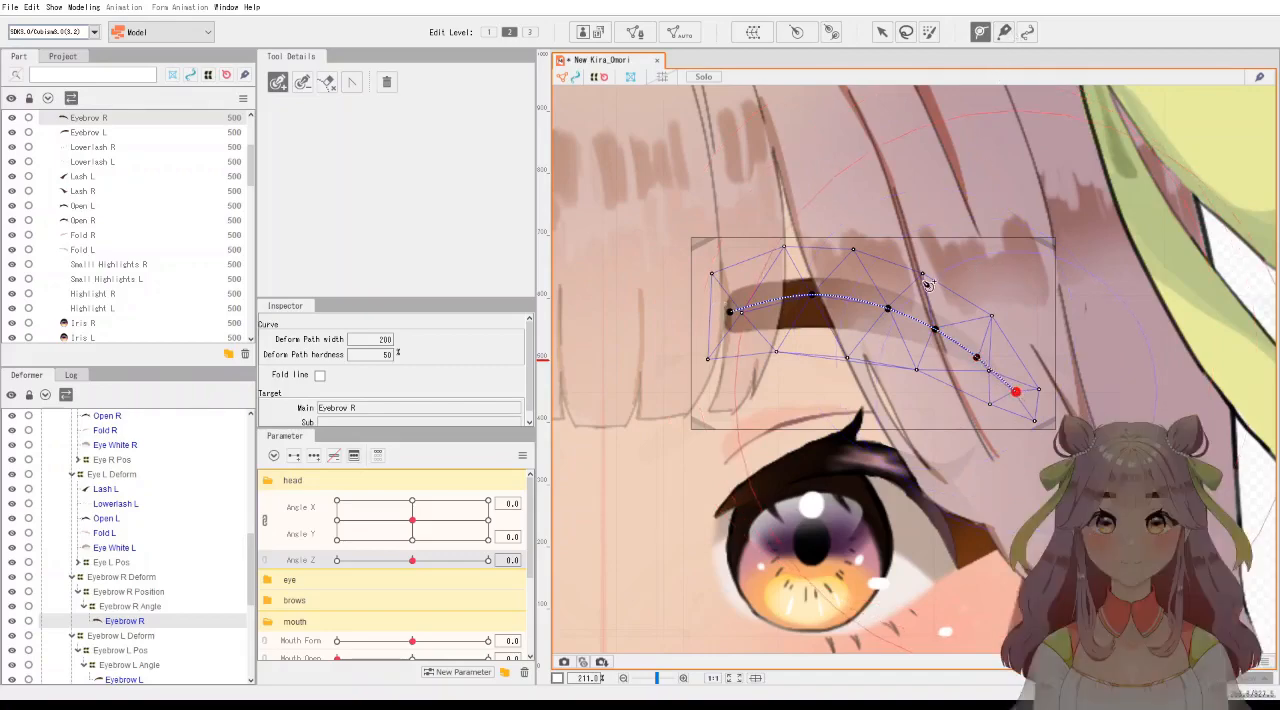
Undo the deform path points placed on the Eyebrow R mesh.
{"action": "key", "text": "ctrl+z"}
{"action": "key", "text": "ctrl+z"}
{"action": "key", "text": "ctrl+z"}
{"action": "key", "text": "ctrl+z"}
{"action": "key", "text": "ctrl+z"}
{"action": "key", "text": "ctrl+z"}
{"action": "left_click_drag", "start_coordinate": [703, 458], "coordinate": [1072, 120]}
{"action": "left_click_drag", "start_coordinate": [1045, 456], "coordinate": [904, 374]}
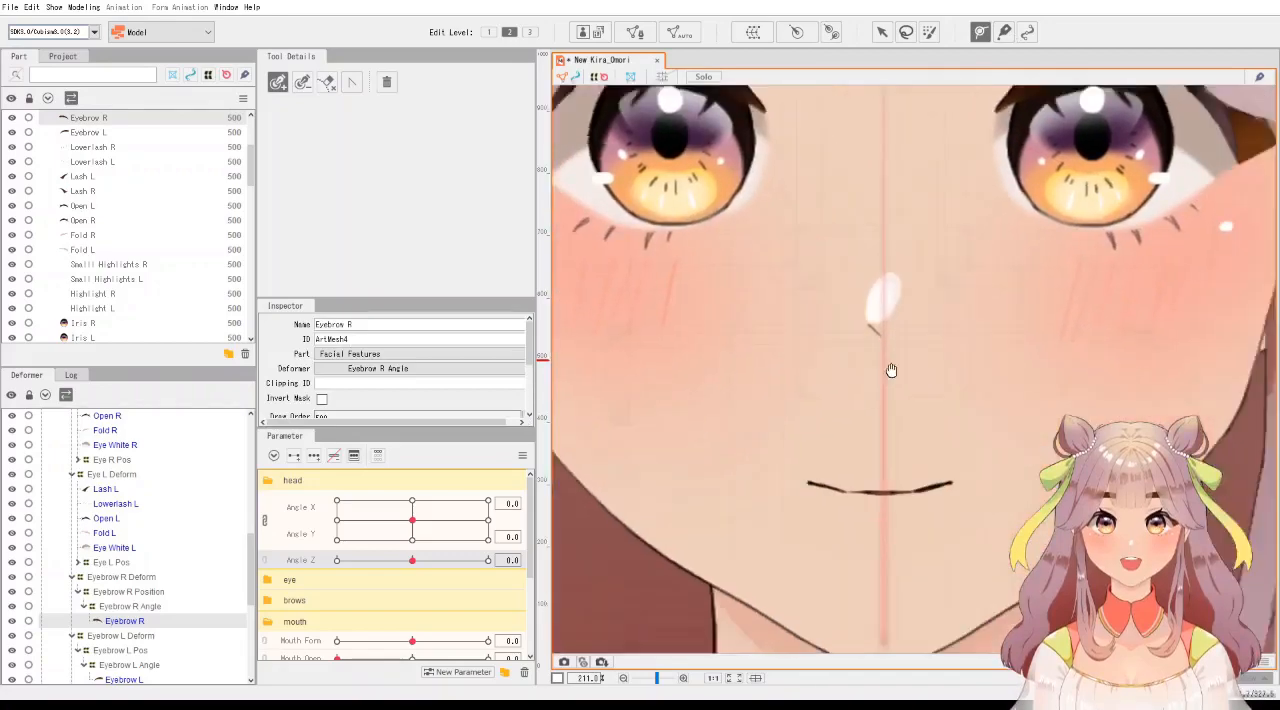
Inspect the existing deform paths of the Upper Lip and Bottom Lip meshes under Mouth Warp.
{"action": "scroll", "coordinate": [131, 637], "scroll_direction": "down", "scroll_amount": 2}
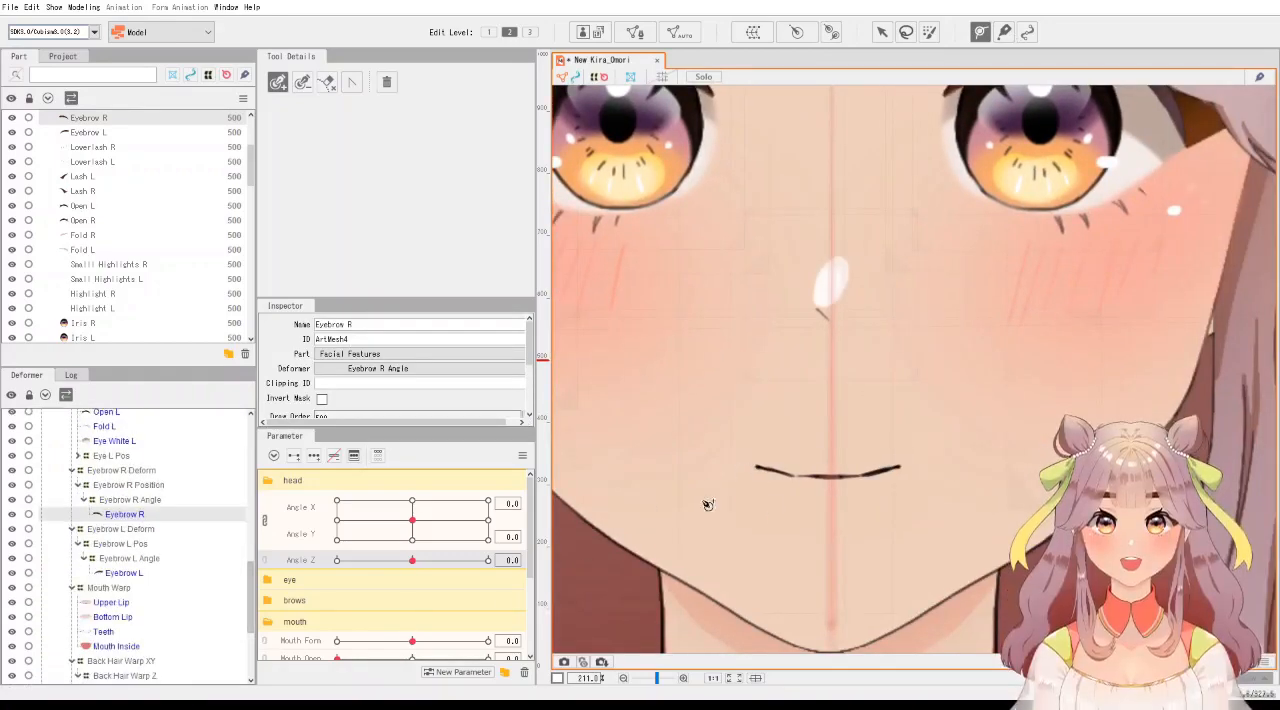
{"action": "scroll", "coordinate": [141, 598], "scroll_direction": "down", "scroll_amount": 2}
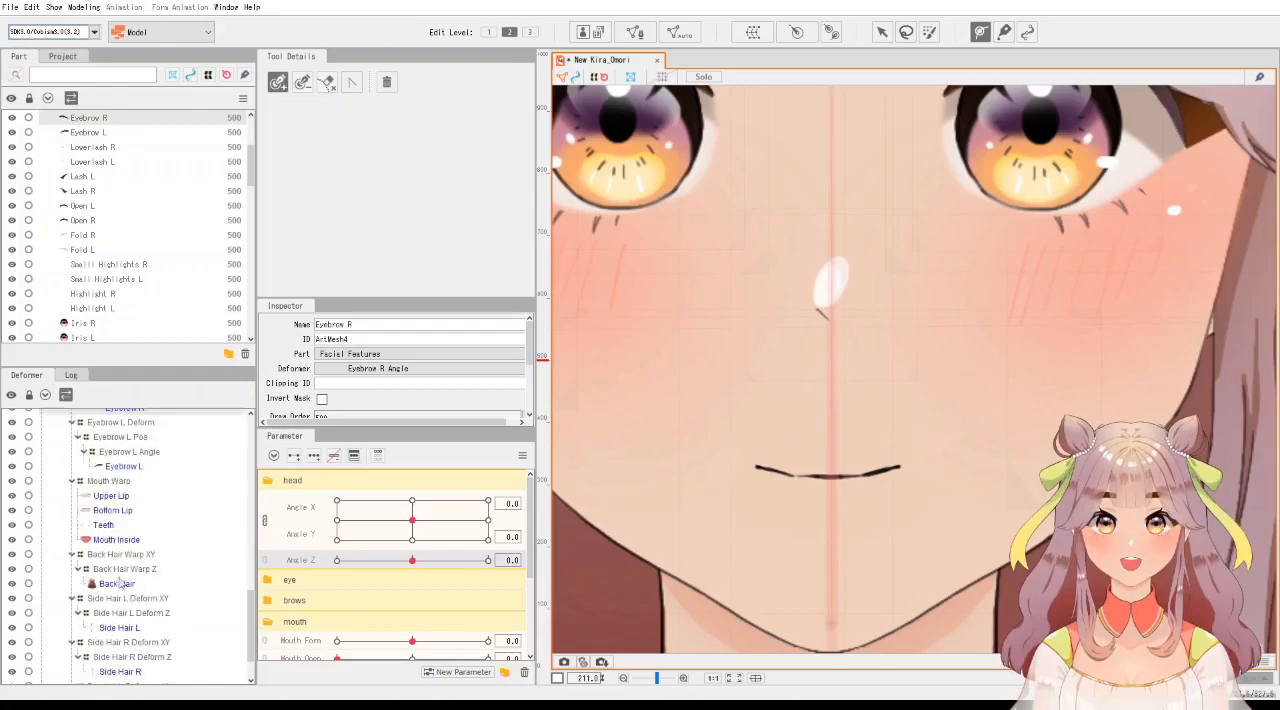
{"action": "left_click", "coordinate": [111, 496]}
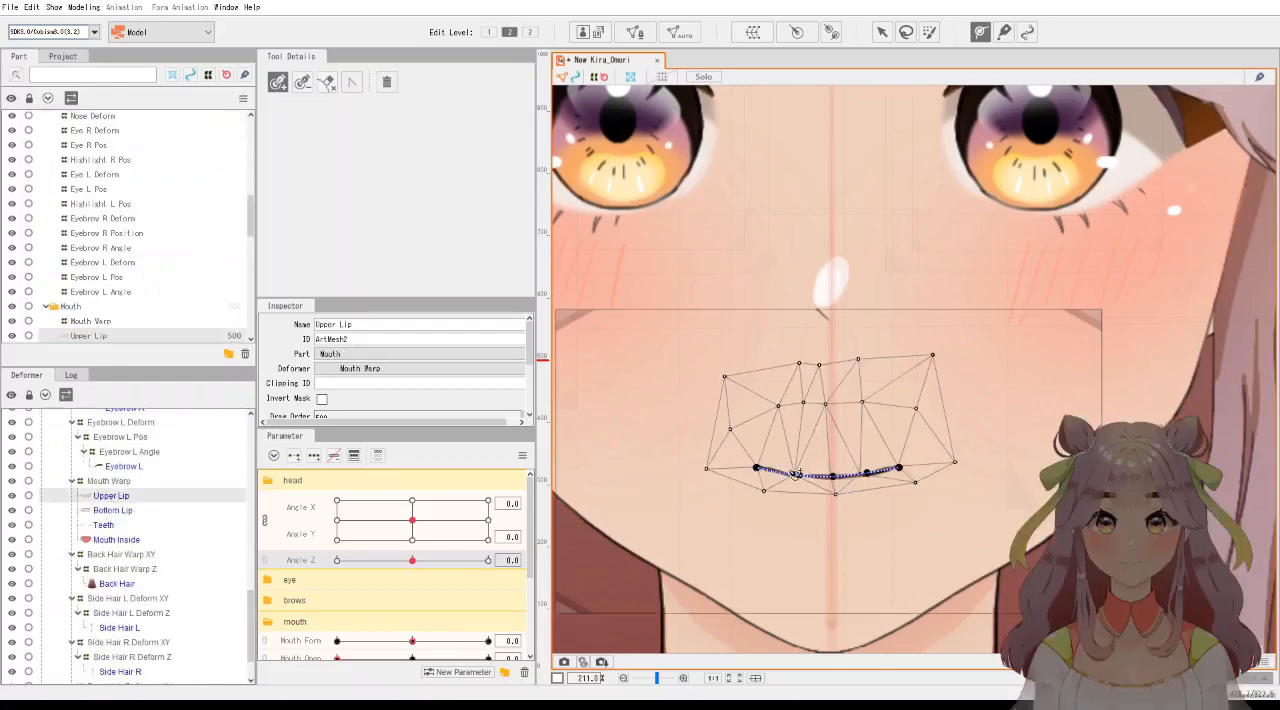
{"action": "left_click", "coordinate": [131, 512]}
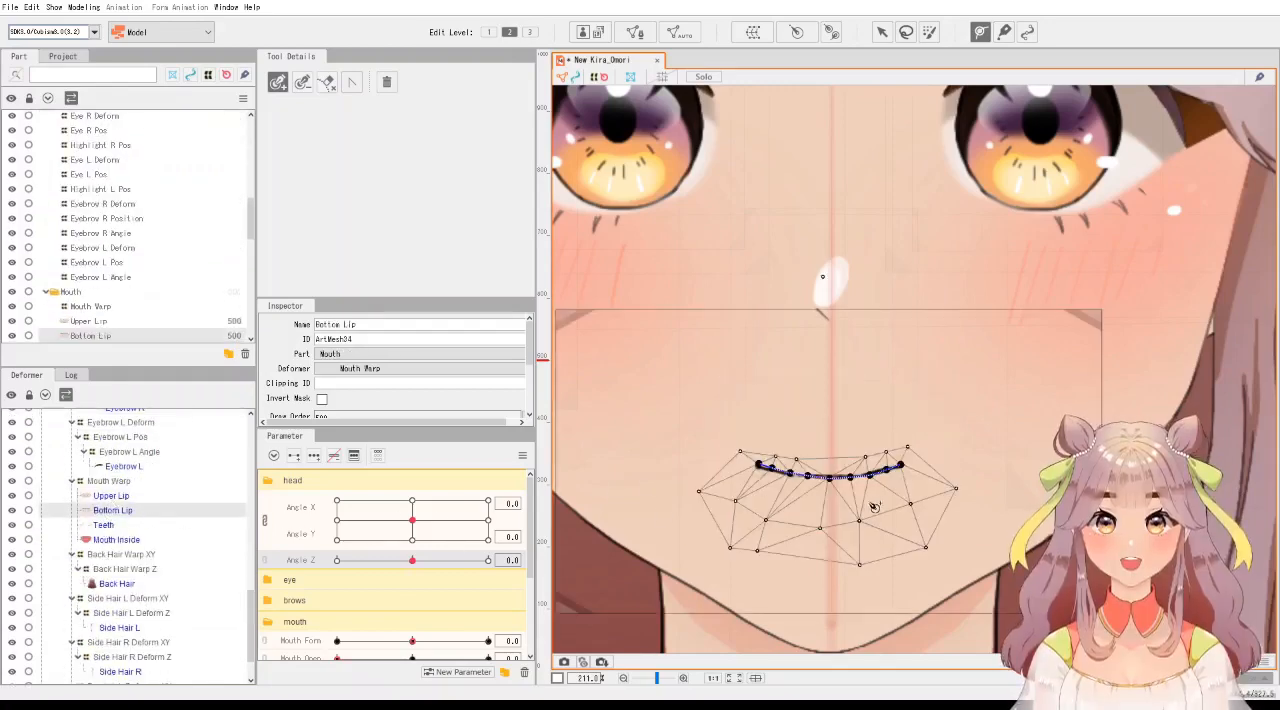
{"action": "left_click", "coordinate": [111, 496]}
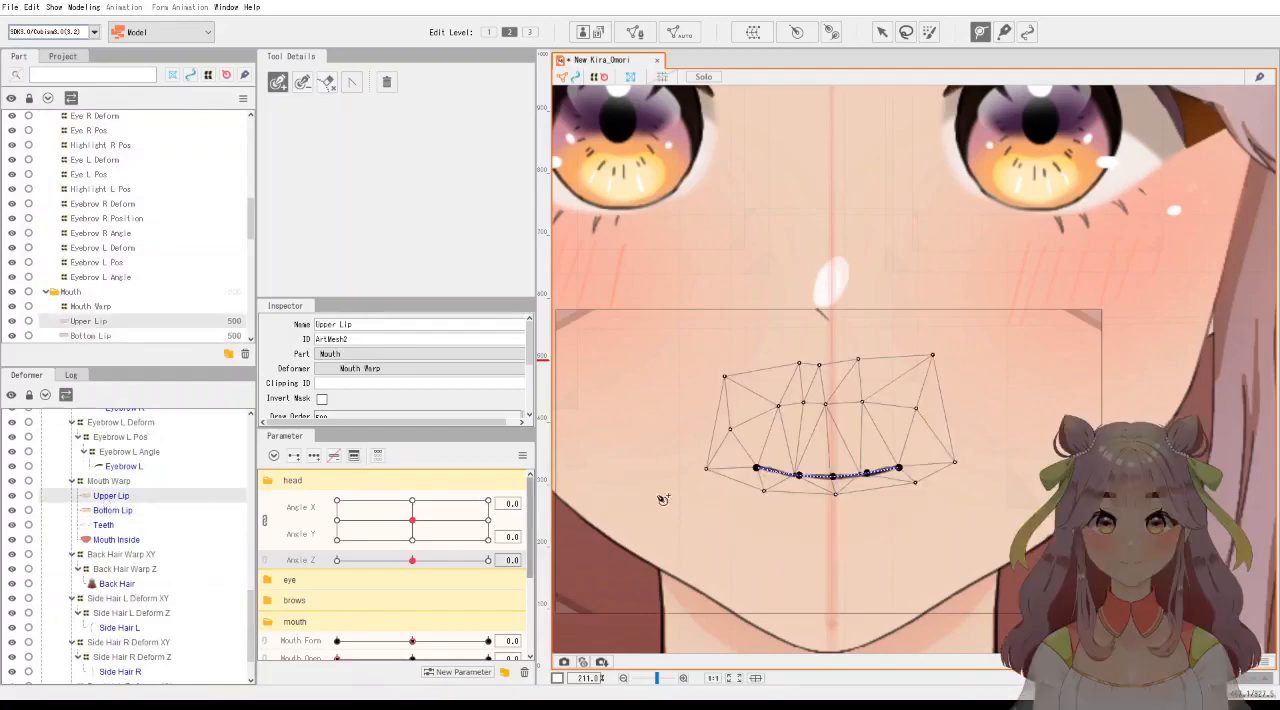
Examine the Upper Lip mesh along the lip line in mesh edit mode, and return to its deform path.
{"action": "scroll", "coordinate": [815, 491], "scroll_direction": "up", "scroll_amount": 5}
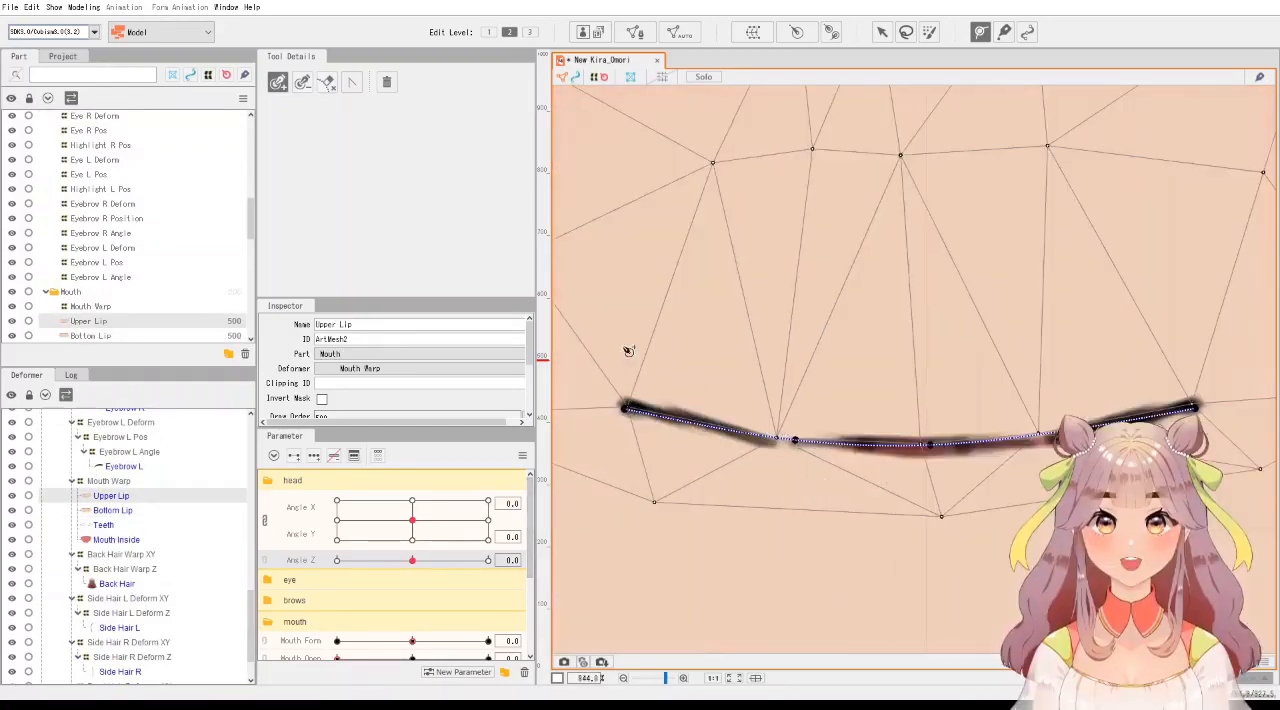
{"action": "left_click", "coordinate": [632, 35]}
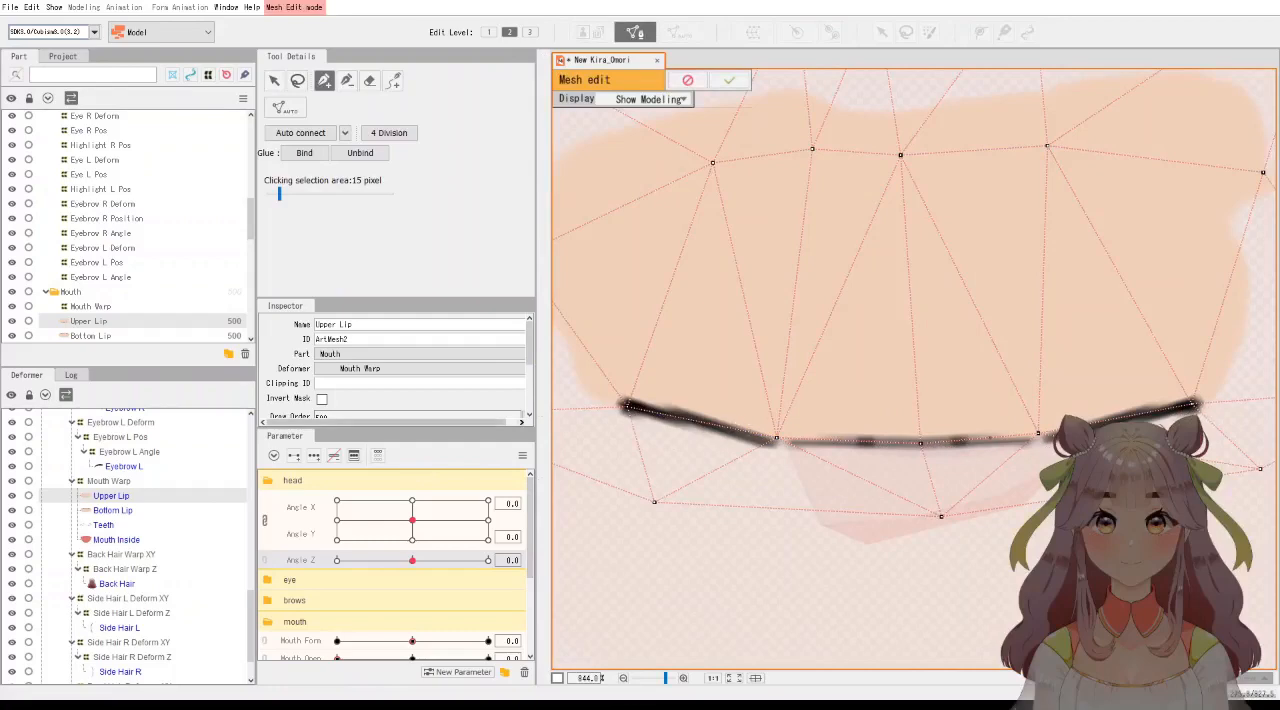
{"action": "left_click", "coordinate": [666, 185]}
{"action": "left_click", "coordinate": [740, 84]}
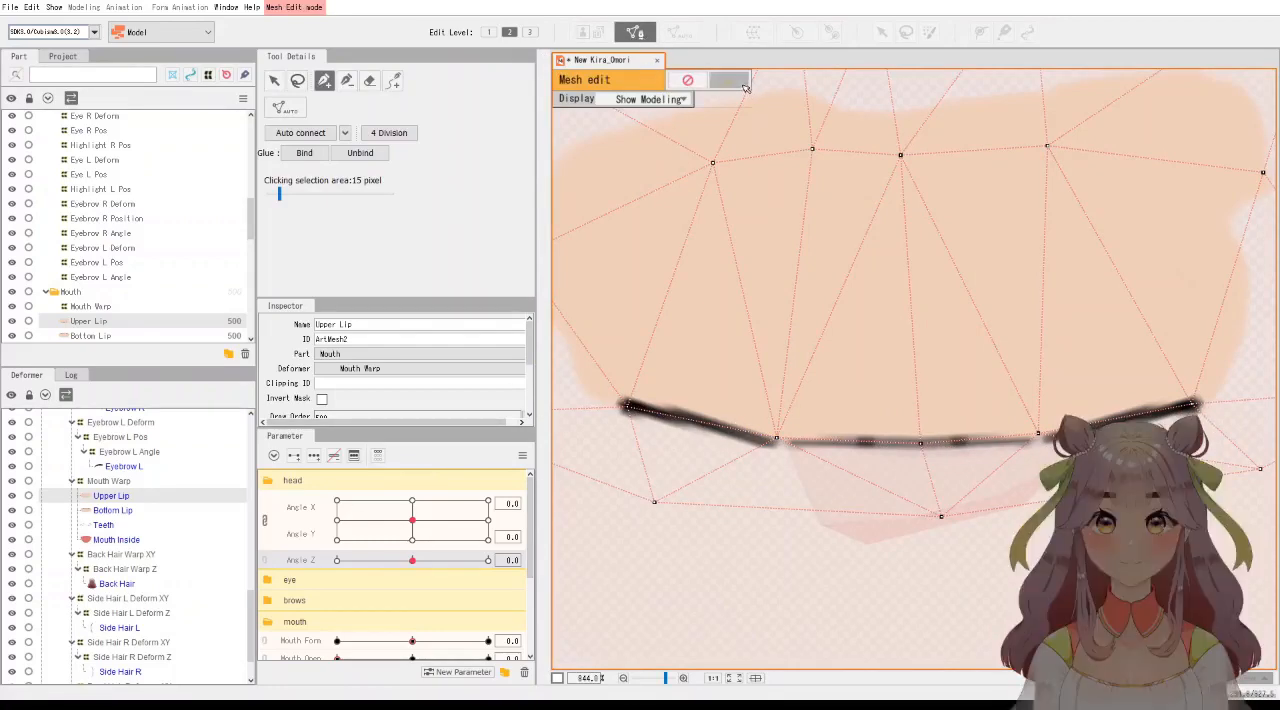
{"action": "scroll", "coordinate": [884, 398], "scroll_direction": "down", "scroll_amount": 3}
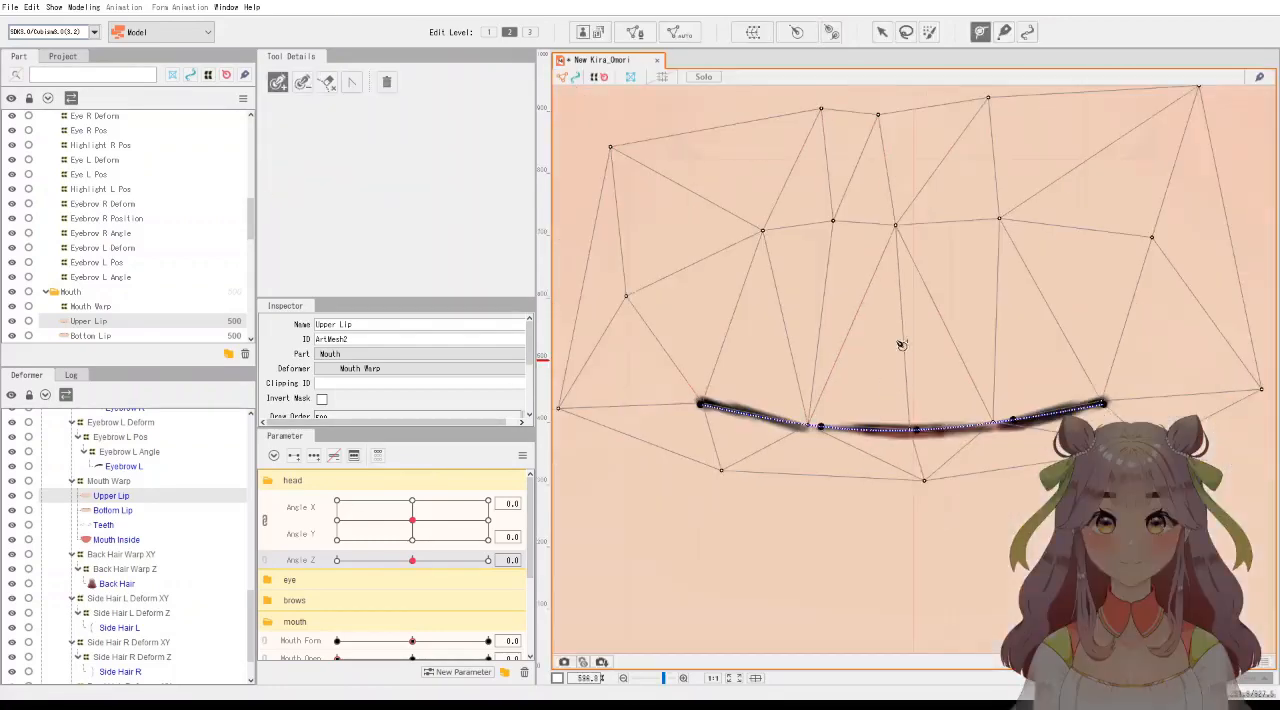
{"action": "left_click", "coordinate": [981, 33]}
Compare the mouth keys on Bottom Lip and Upper Lip, preview Mouth Form at -1.0 and reset it to 0.
{"action": "scroll", "coordinate": [882, 443], "scroll_direction": "down", "scroll_amount": 5}
{"action": "left_click", "coordinate": [118, 510]}
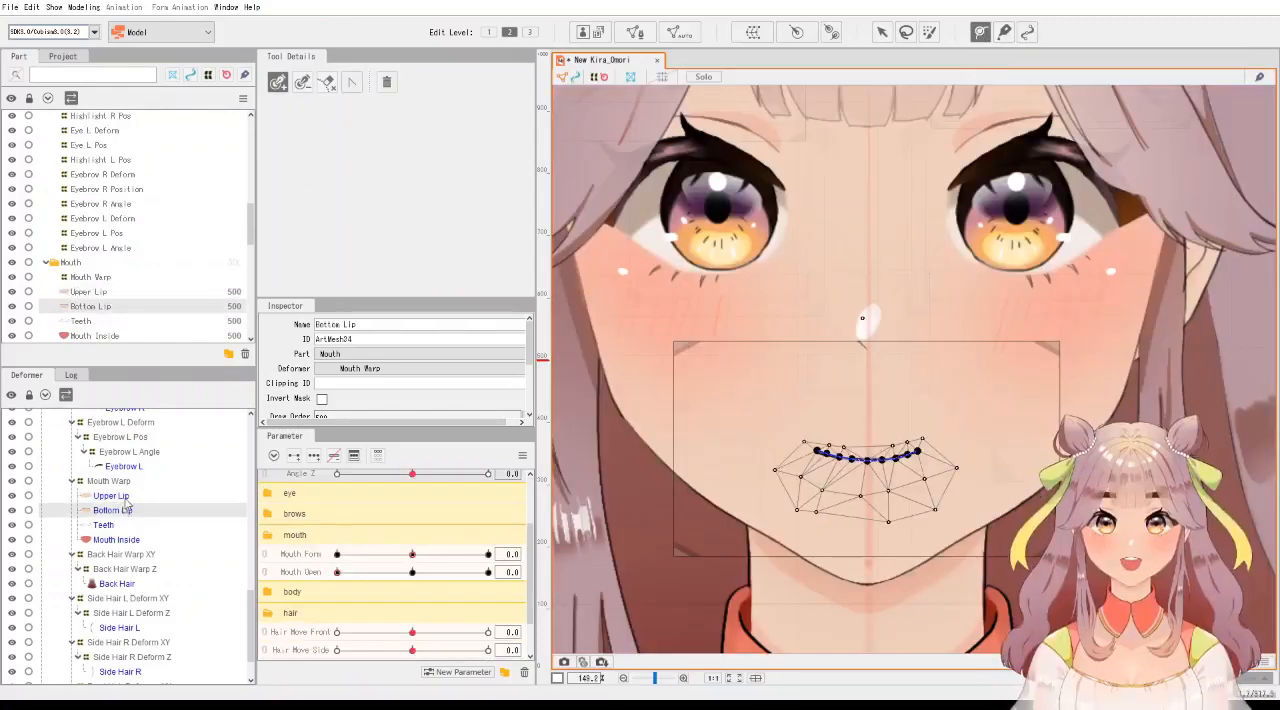
{"action": "left_click", "coordinate": [118, 496]}
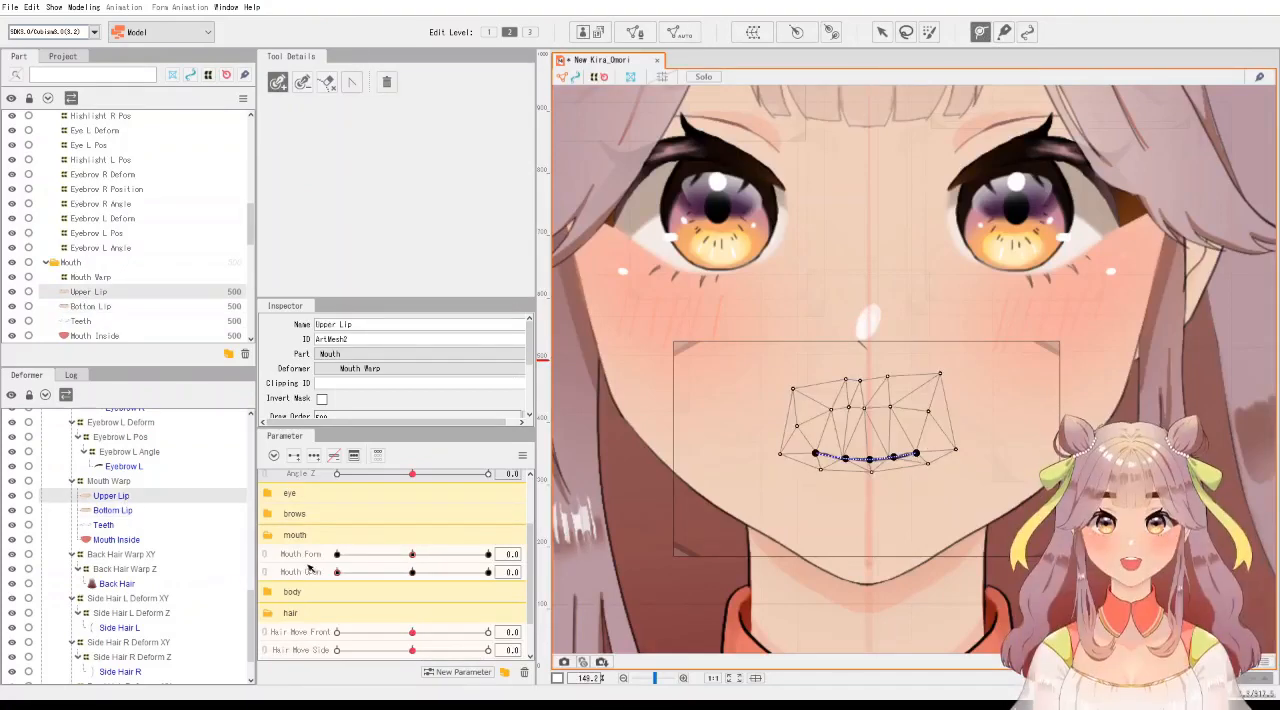
{"action": "left_click", "coordinate": [125, 511]}
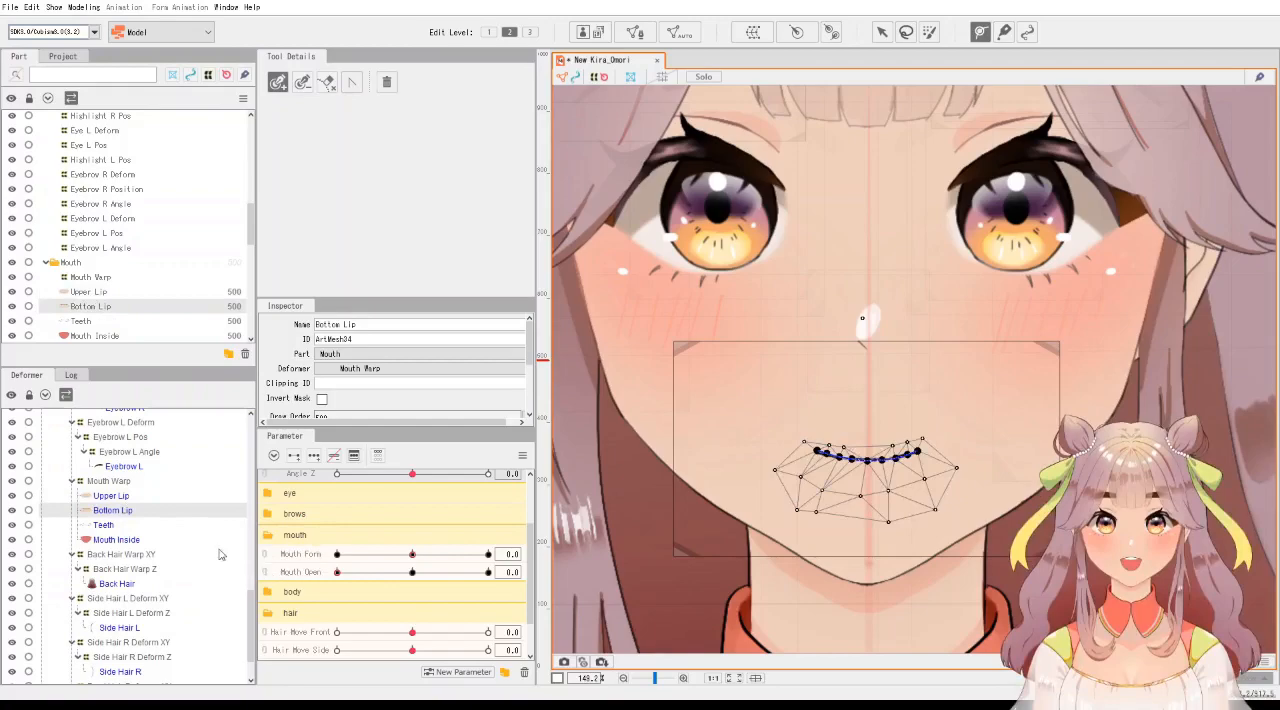
{"action": "left_click", "coordinate": [124, 497]}
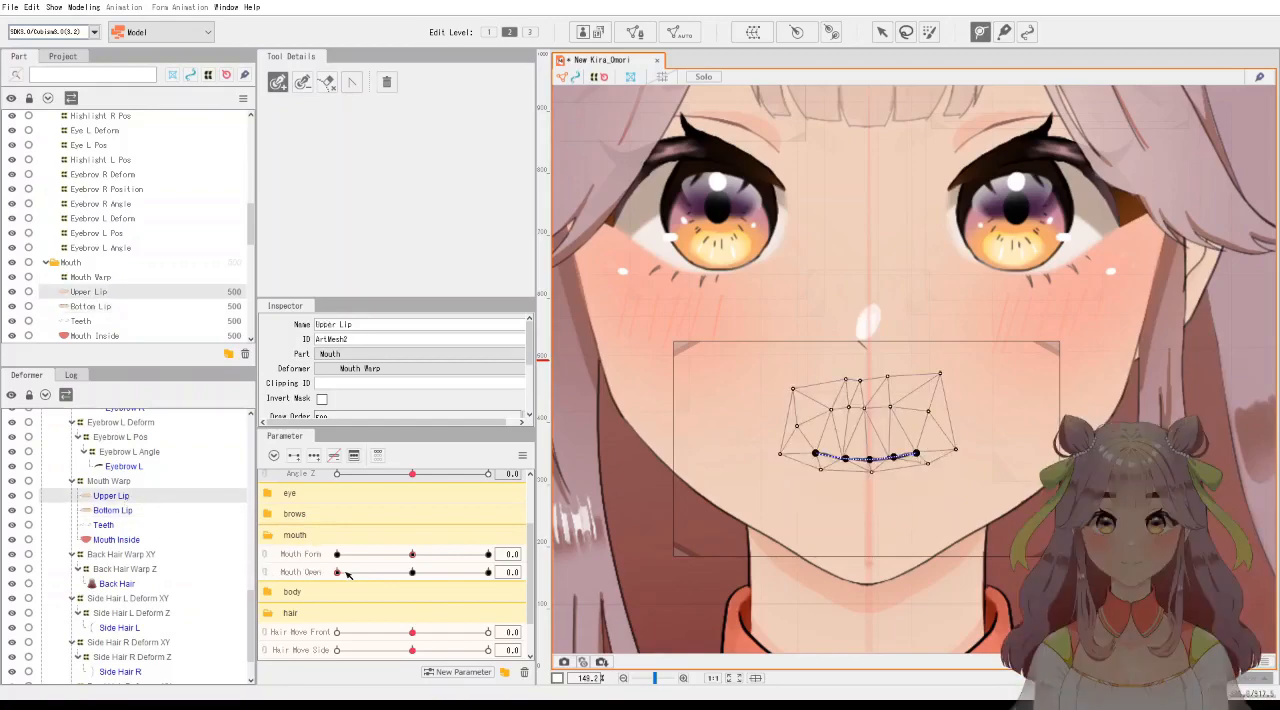
{"action": "mouse_move", "coordinate": [349, 577]}
{"action": "left_mouse_down"}
{"action": "mouse_move", "coordinate": [488, 576]}
{"action": "mouse_move", "coordinate": [339, 578]}
{"action": "left_mouse_up"}
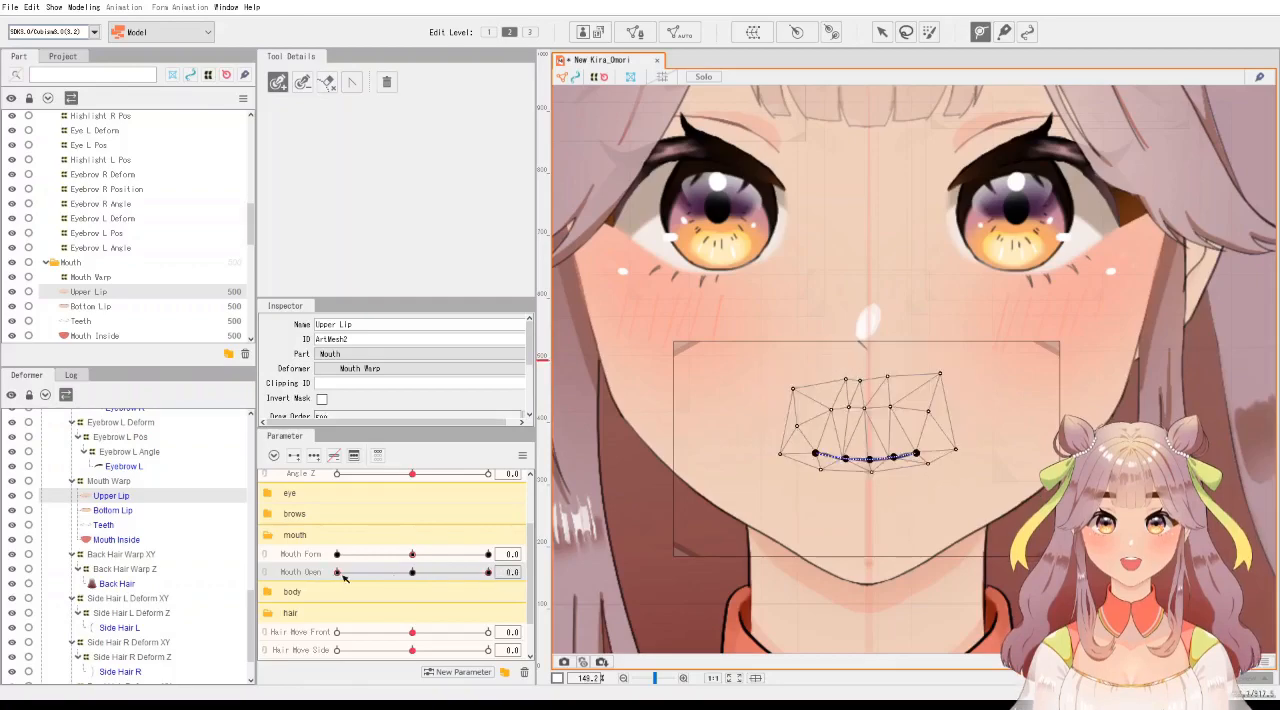
{"action": "left_click_drag", "start_coordinate": [412, 554], "coordinate": [332, 557]}
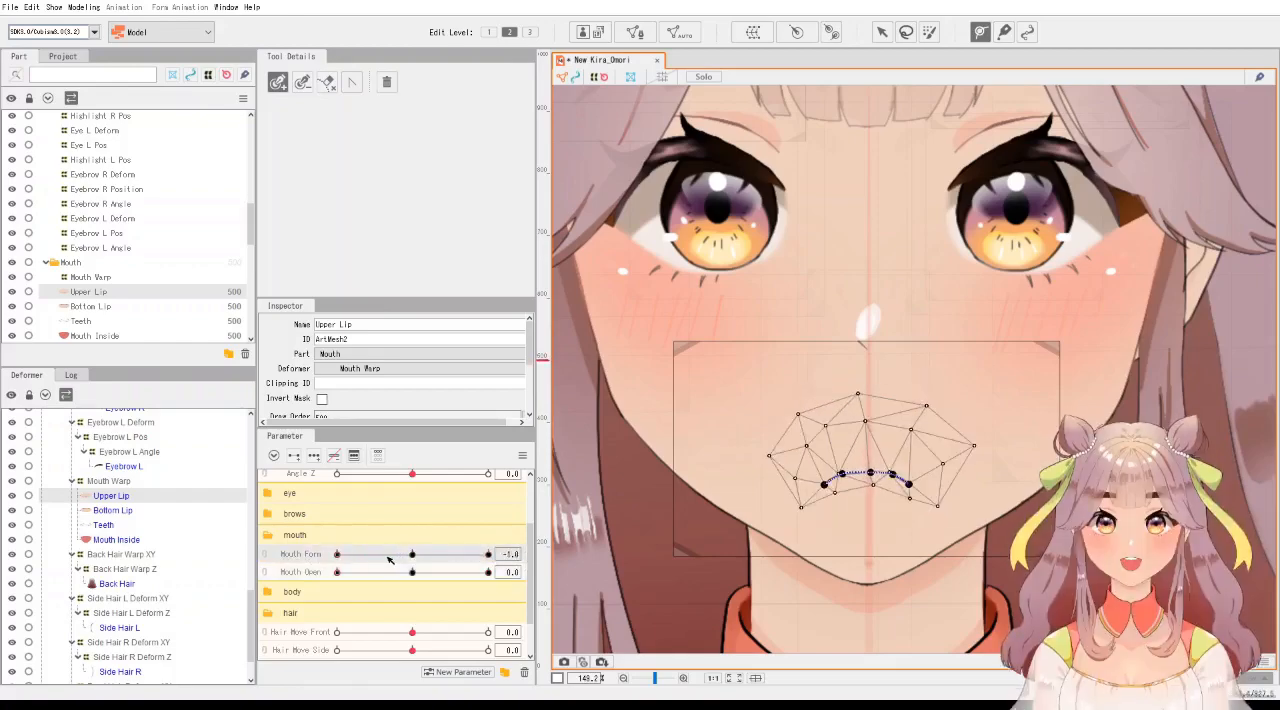
{"action": "left_click", "coordinate": [412, 555]}
Preview Bottom Lip with Mouth Open at 0.5 and reset it to 0.
{"action": "left_click", "coordinate": [100, 511]}
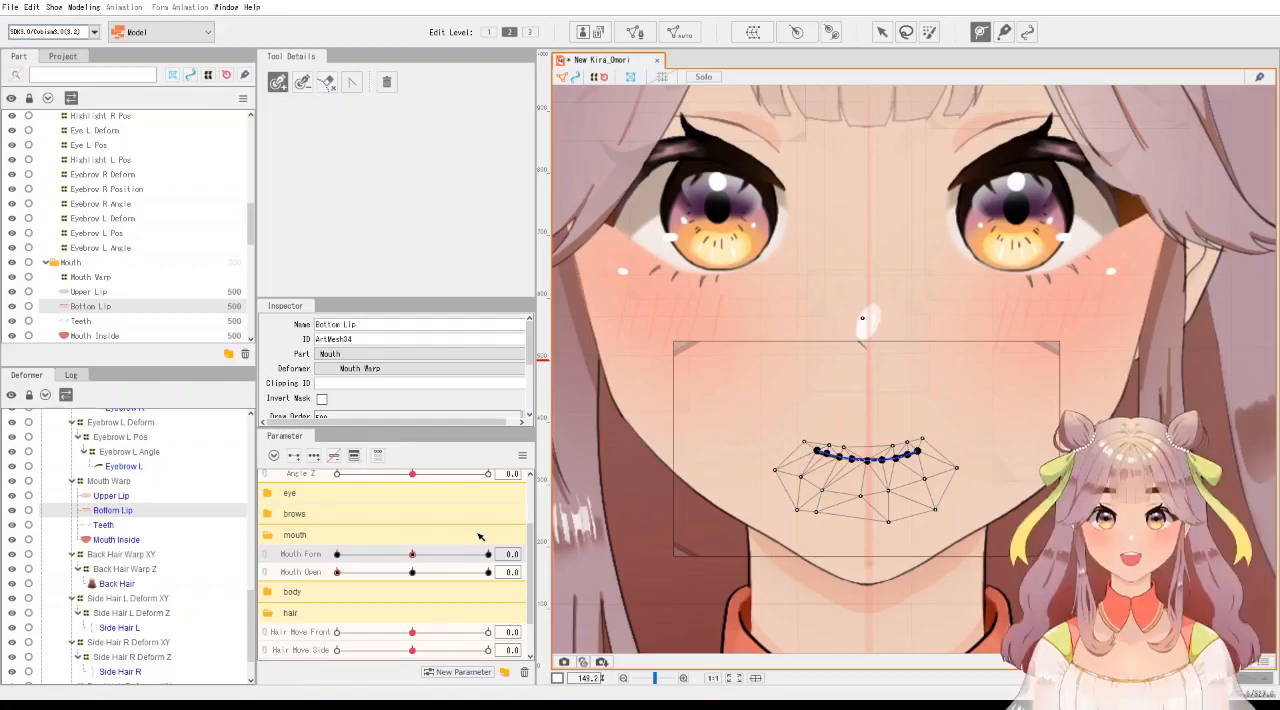
{"action": "left_click", "coordinate": [415, 574]}
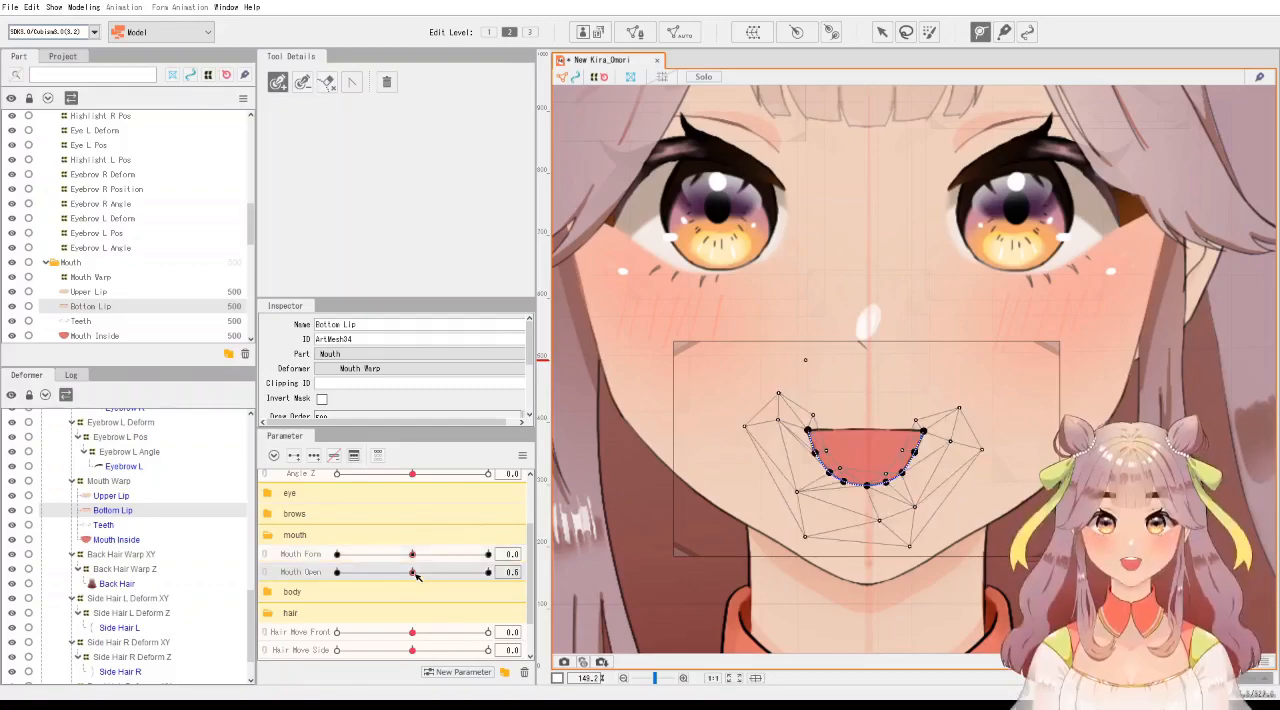
{"action": "left_click", "coordinate": [337, 572]}
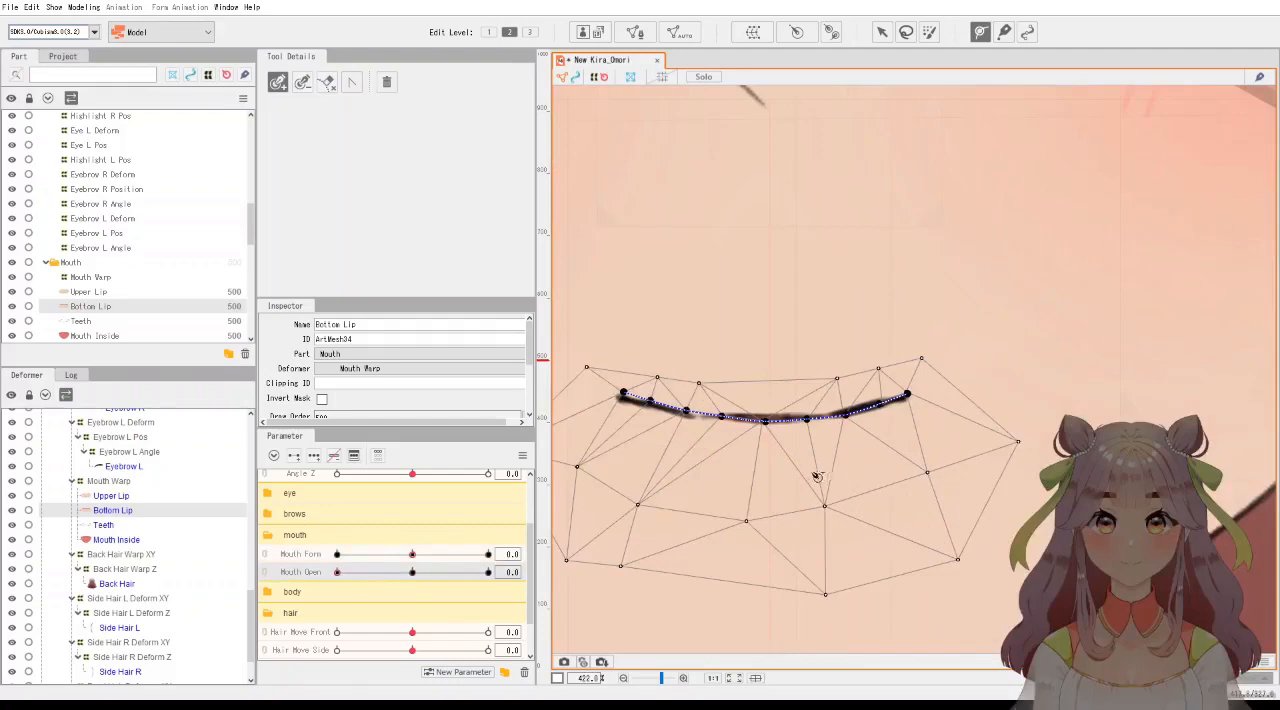
Set Mouth Open to 0.5 and nudge Upper Lip's deform path end point onto the corner of the mouth.
{"action": "left_click_drag", "start_coordinate": [807, 472], "coordinate": [932, 475]}
{"action": "left_click", "coordinate": [111, 496]}
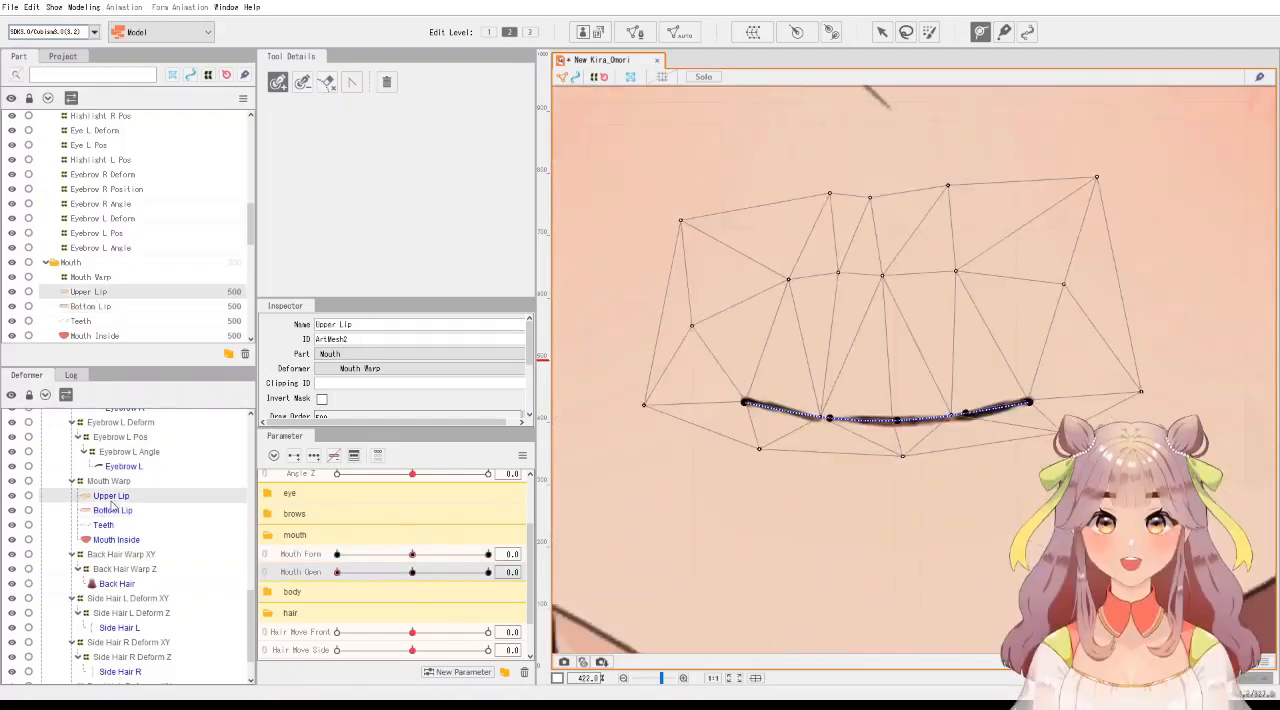
{"action": "left_click", "coordinate": [412, 573]}
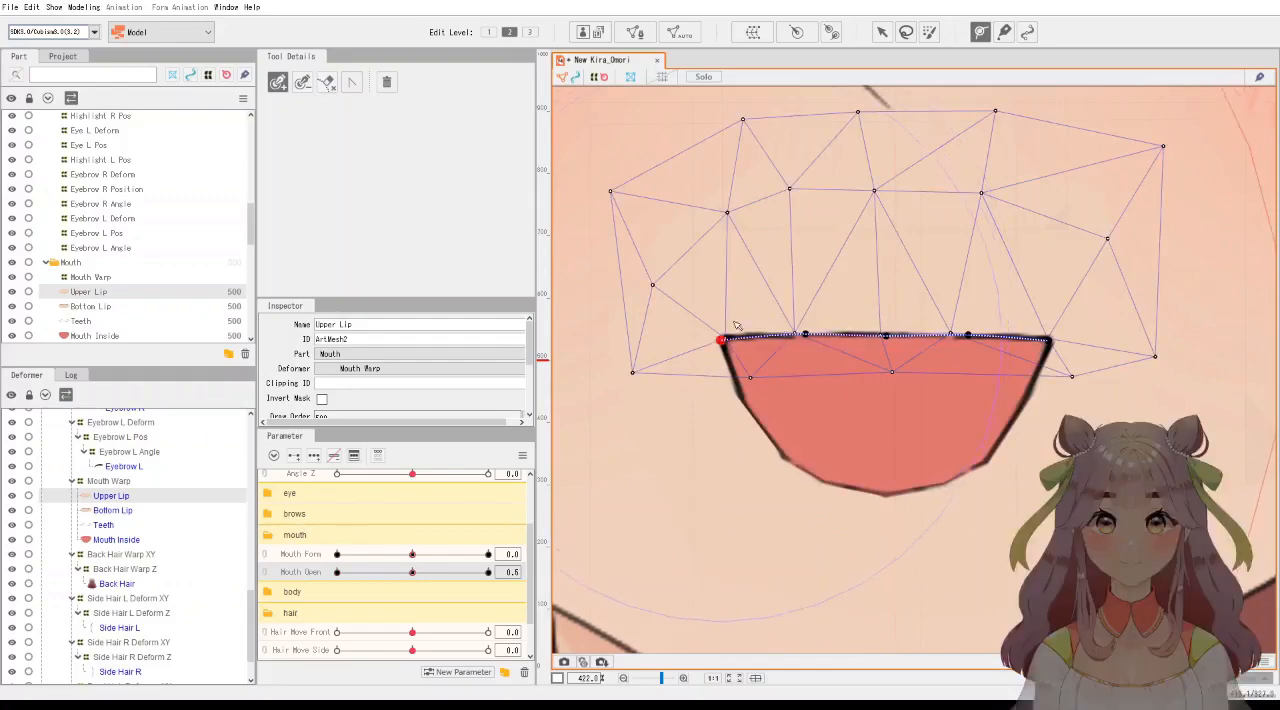
{"action": "left_click", "coordinate": [726, 342]}
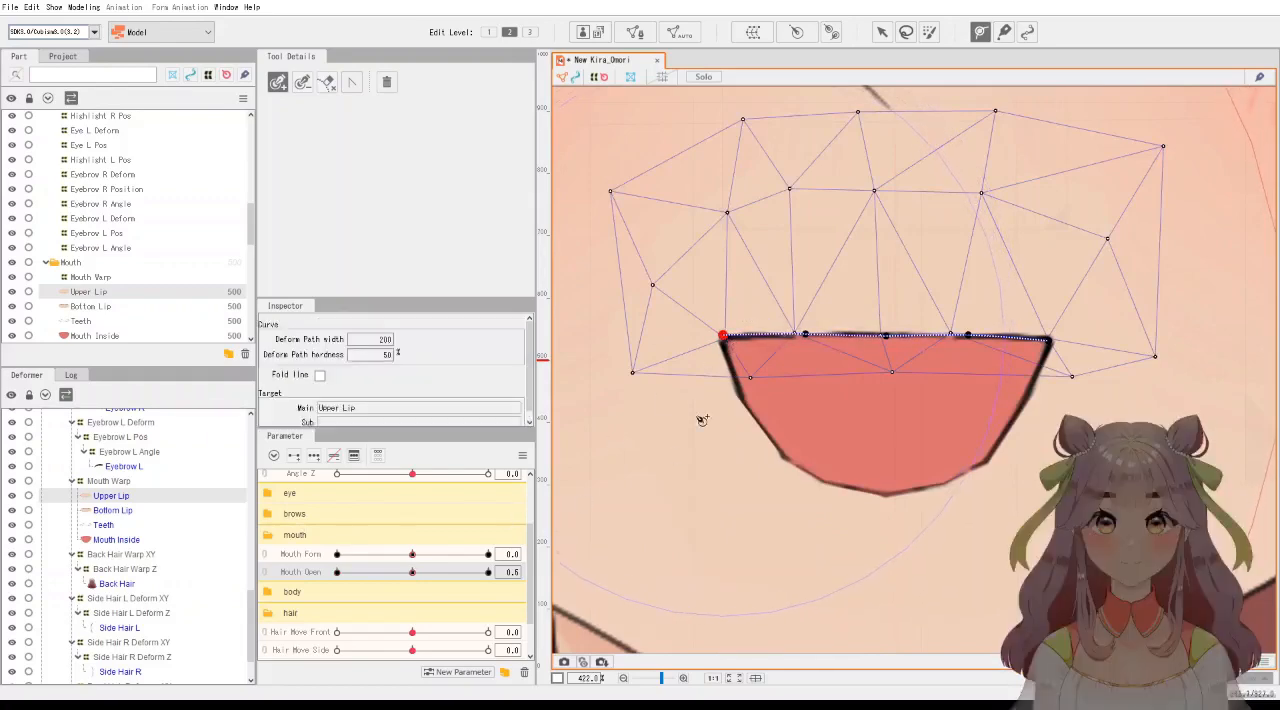
{"action": "left_click", "coordinate": [725, 402]}
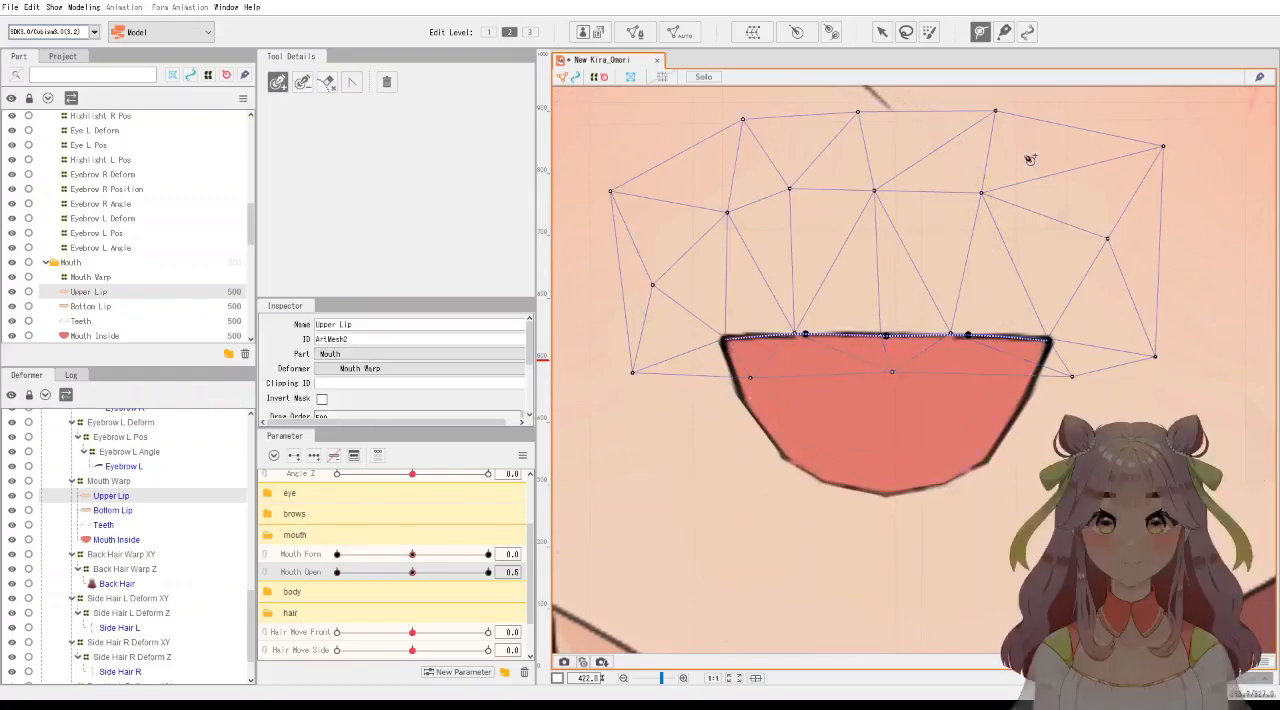
{"action": "left_click", "coordinate": [1003, 34]}
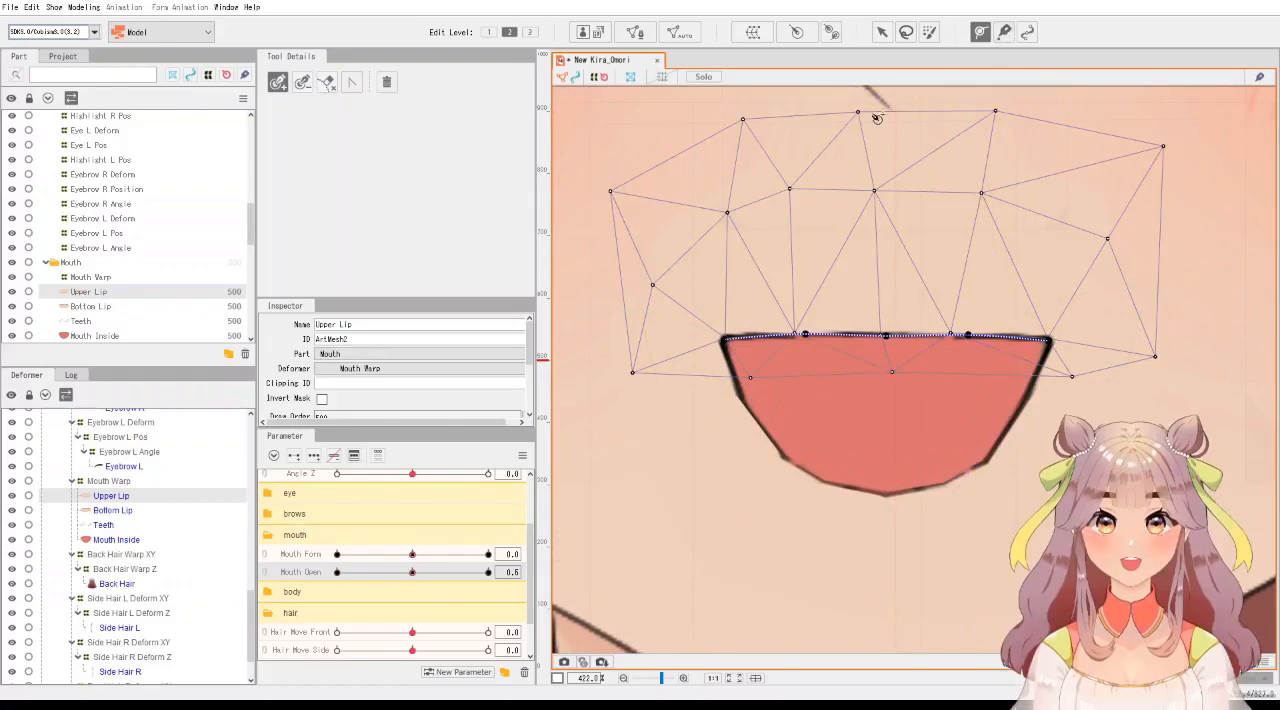
{"action": "left_click", "coordinate": [882, 33]}
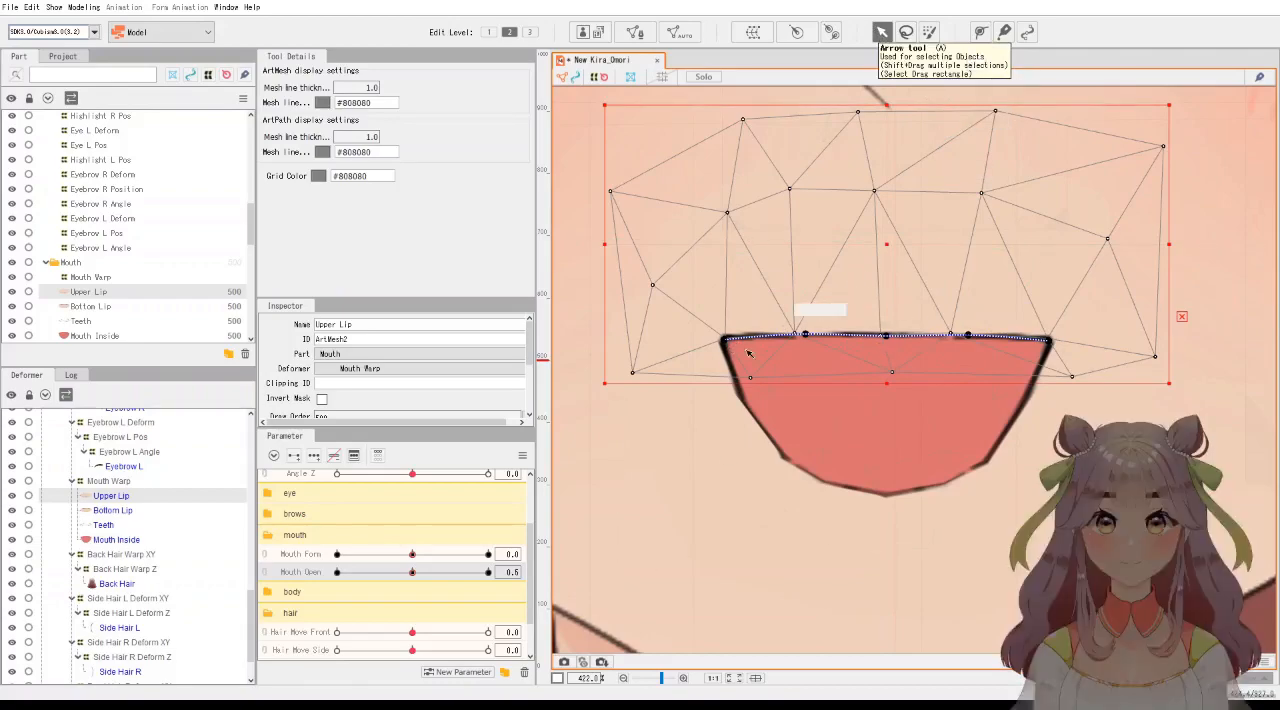
{"action": "mouse_move", "coordinate": [733, 343]}
{"action": "left_mouse_down"}
{"action": "mouse_move", "coordinate": [751, 280]}
{"action": "mouse_move", "coordinate": [734, 268]}
{"action": "mouse_move", "coordinate": [708, 353]}
{"action": "mouse_move", "coordinate": [732, 368]}
{"action": "mouse_move", "coordinate": [726, 340]}
{"action": "left_mouse_up"}
{"action": "left_click", "coordinate": [788, 343]}
Preview Upper Lip at Mouth Form 1.0, and with Mouth Form back at 0, move Mouth Open to 1.0.
{"action": "left_click", "coordinate": [112, 510]}
{"action": "left_click", "coordinate": [111, 495]}
{"action": "left_click", "coordinate": [489, 555]}
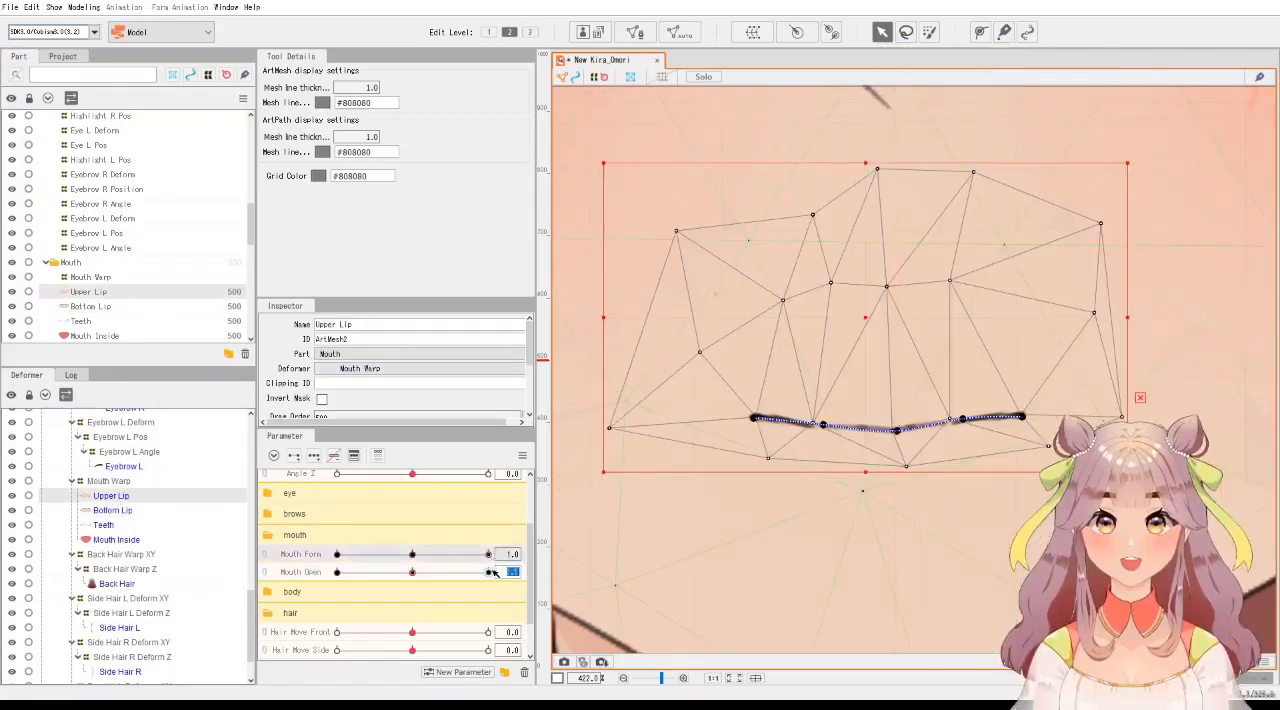
{"action": "left_click", "coordinate": [490, 572]}
{"action": "left_click", "coordinate": [412, 555]}
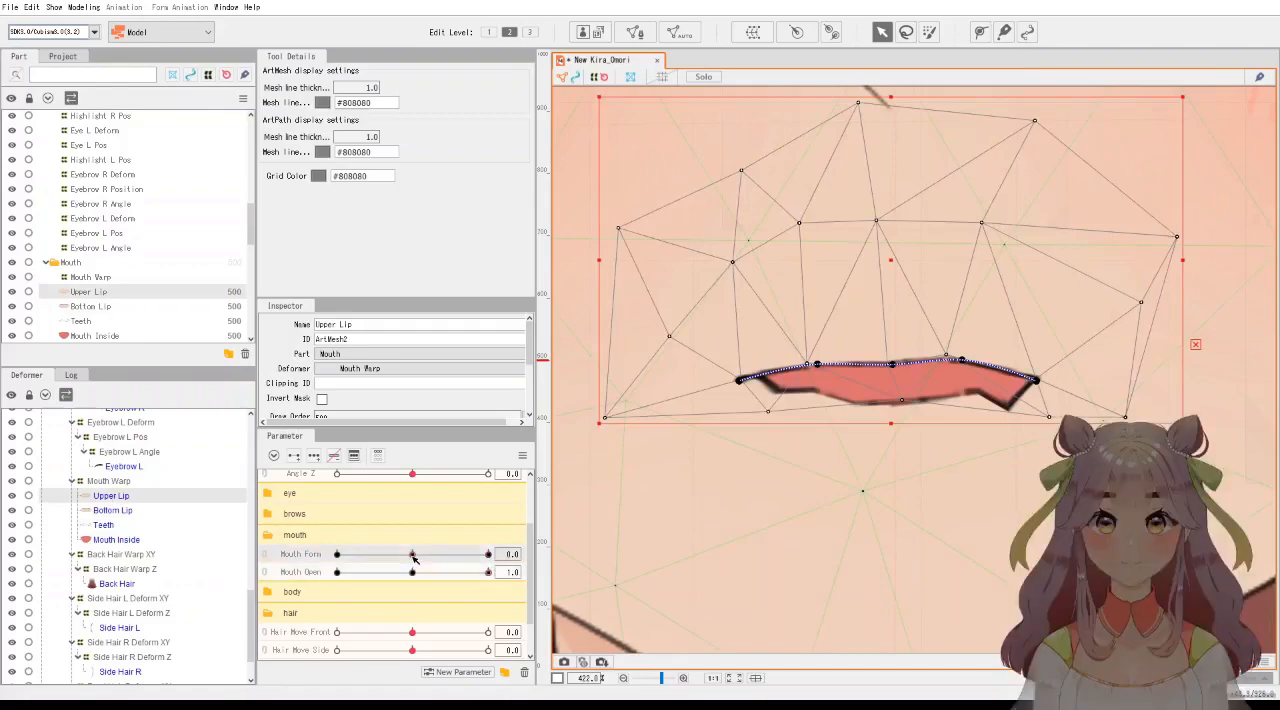
{"action": "left_click_drag", "start_coordinate": [424, 573], "coordinate": [505, 585]}
{"action": "left_click_drag", "start_coordinate": [292, 586], "coordinate": [497, 584]}
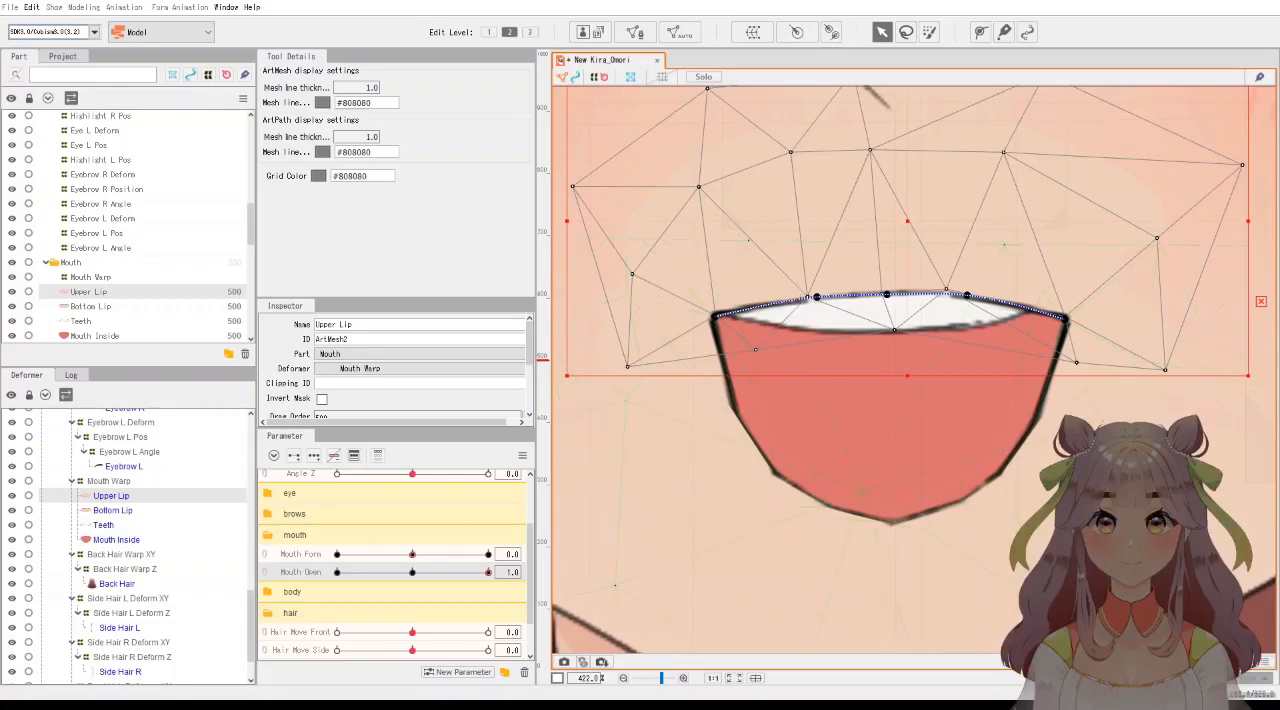
Inspect the Mouth Inside mesh while previewing Mouth Open at 0 and back at 1.0.
{"action": "left_click", "coordinate": [116, 540]}
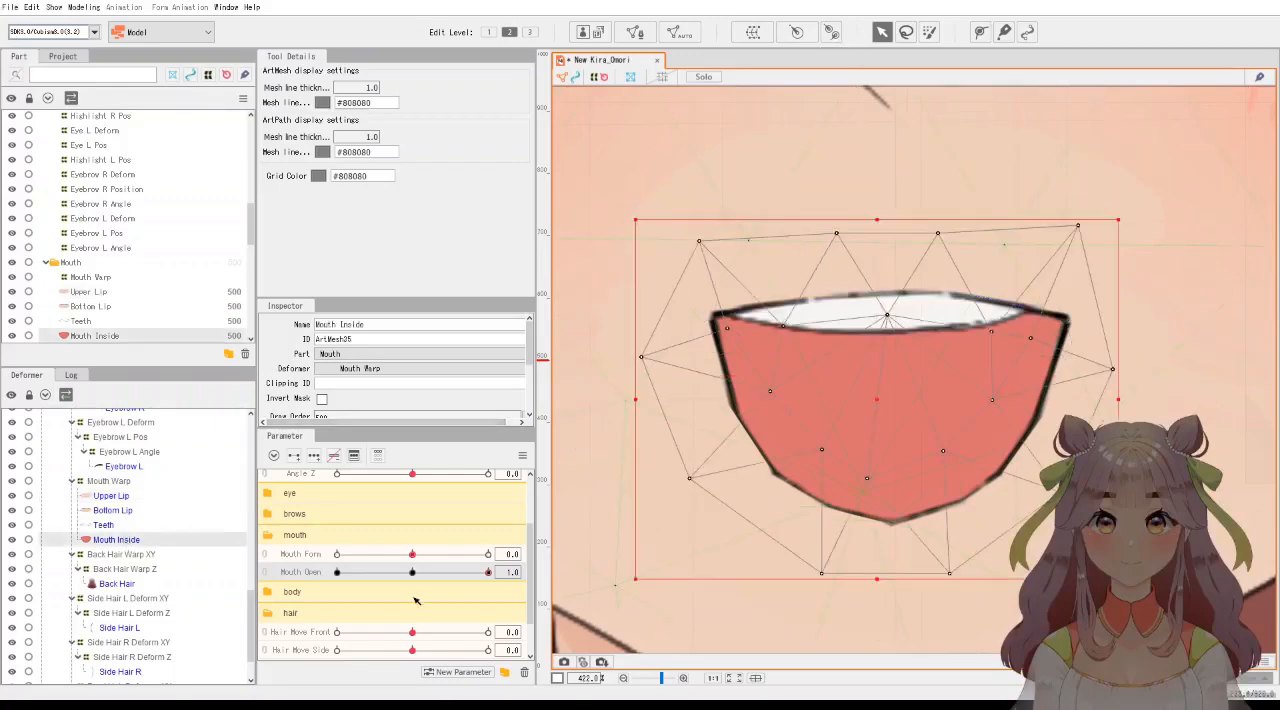
{"action": "left_click", "coordinate": [409, 572]}
{"action": "left_click_drag", "start_coordinate": [409, 572], "coordinate": [252, 583]}
{"action": "scroll", "coordinate": [824, 464], "scroll_direction": "down", "scroll_amount": 3}
{"action": "left_click", "coordinate": [815, 421]}
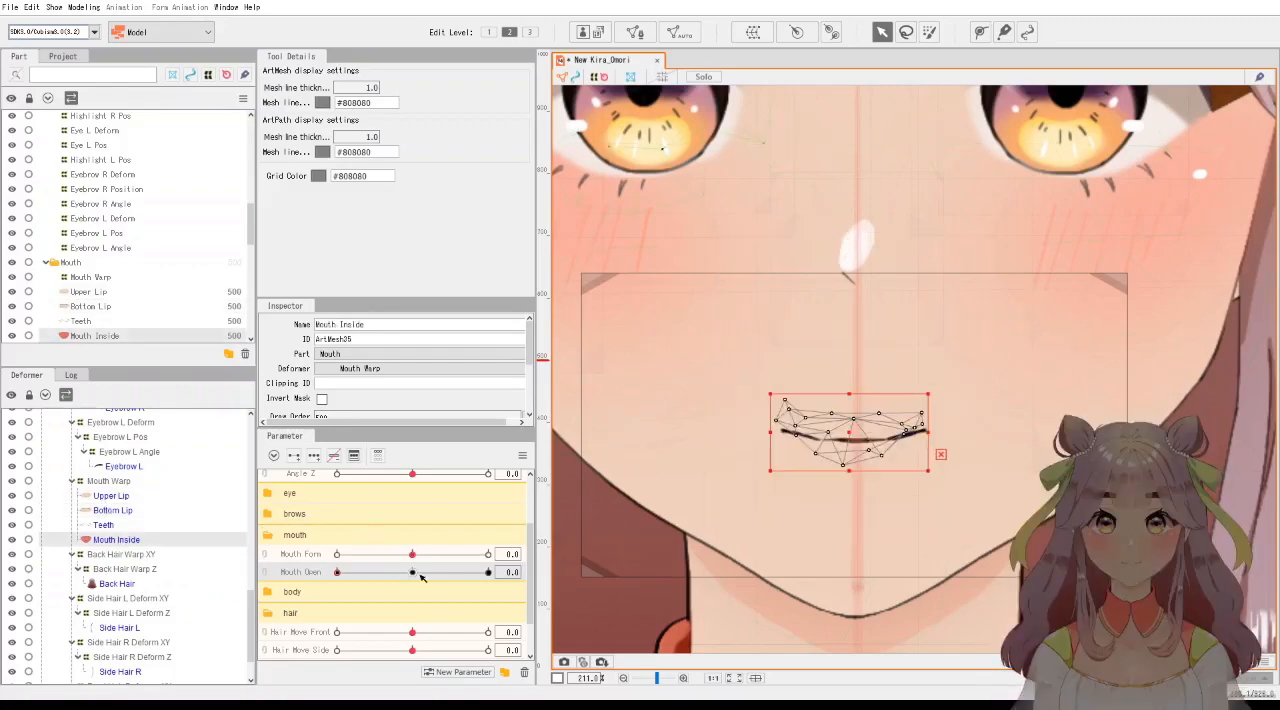
{"action": "left_click_drag", "start_coordinate": [366, 578], "coordinate": [534, 572]}
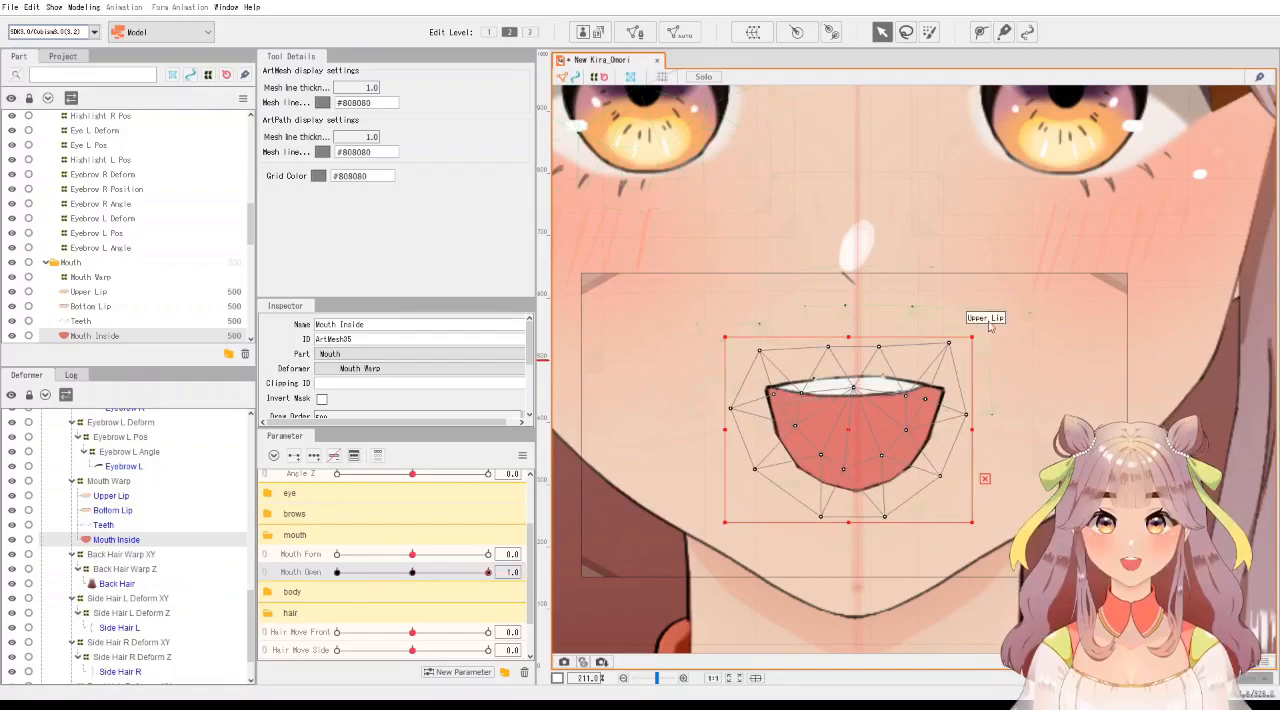
Select Upper Lip at Mouth Open 1.0 and move its mesh points above the mouth's right half inward, closer to the lip line.
{"action": "scroll", "coordinate": [1000, 310], "scroll_direction": "up", "scroll_amount": 5}
{"action": "scroll", "coordinate": [901, 333], "scroll_direction": "down", "scroll_amount": 2}
{"action": "scroll", "coordinate": [901, 333], "scroll_direction": "down", "scroll_amount": 1}
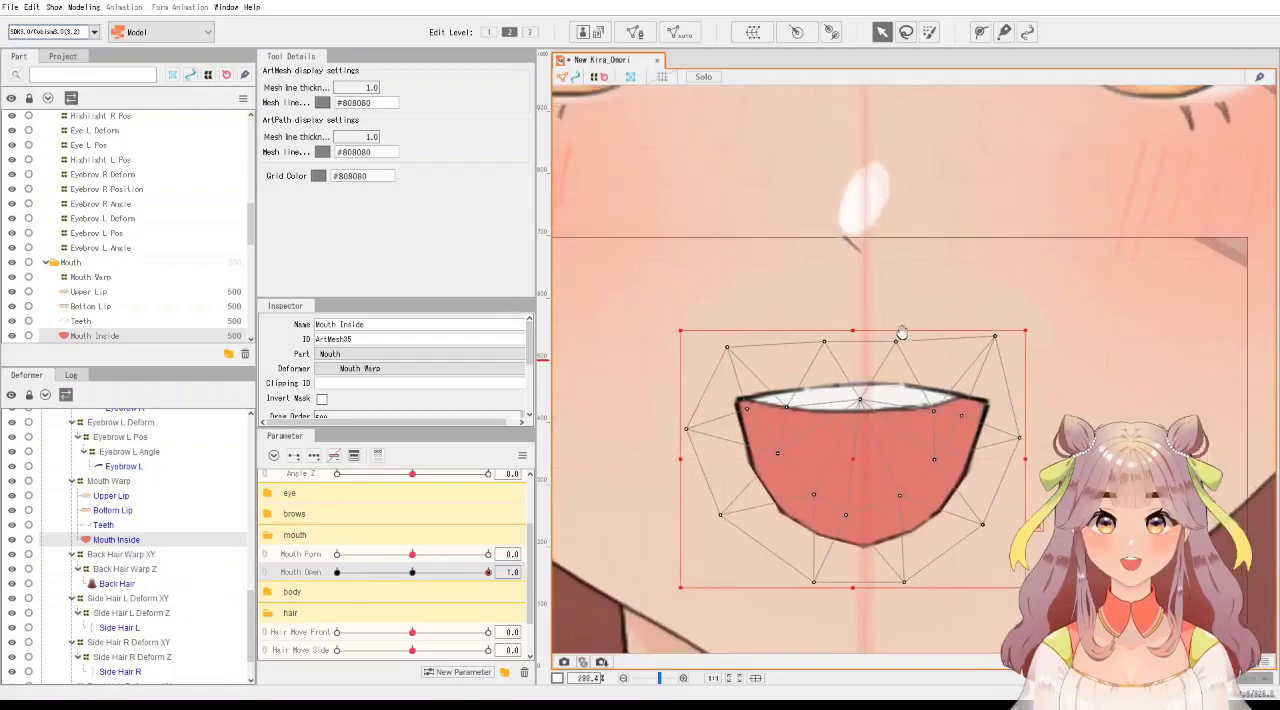
{"action": "left_click", "coordinate": [901, 333]}
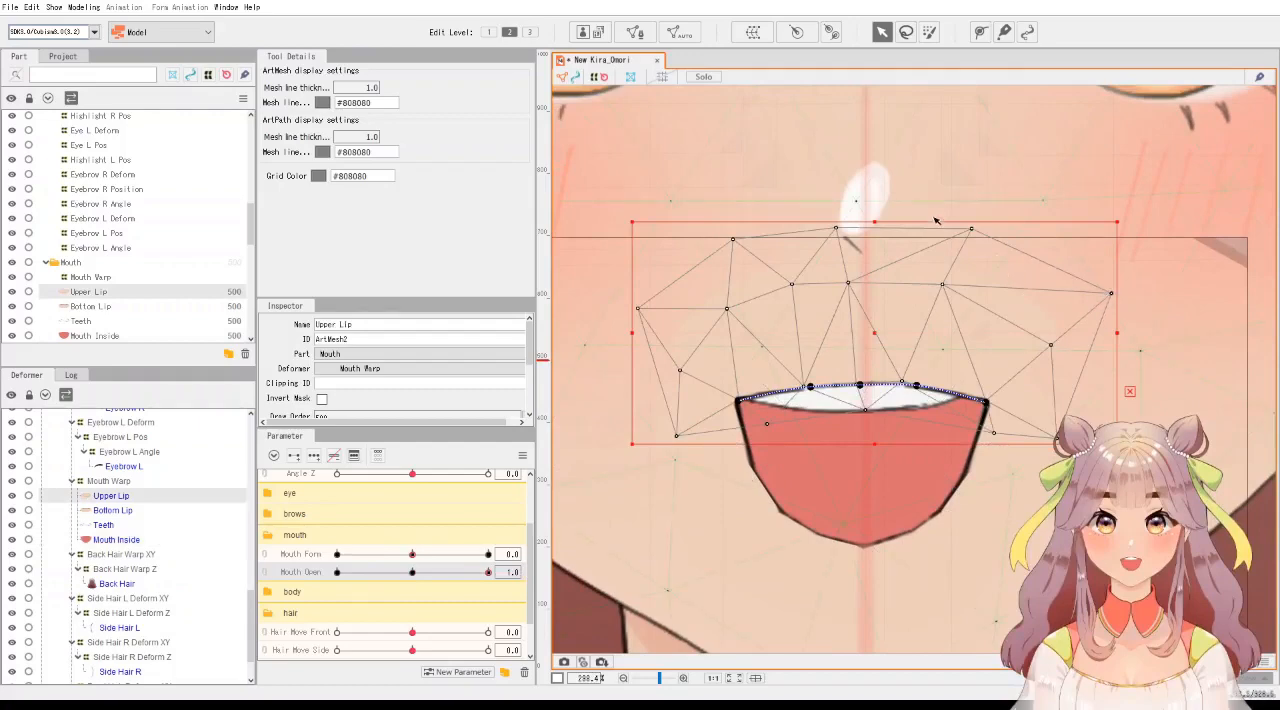
{"action": "left_click_drag", "start_coordinate": [930, 223], "coordinate": [1118, 366]}
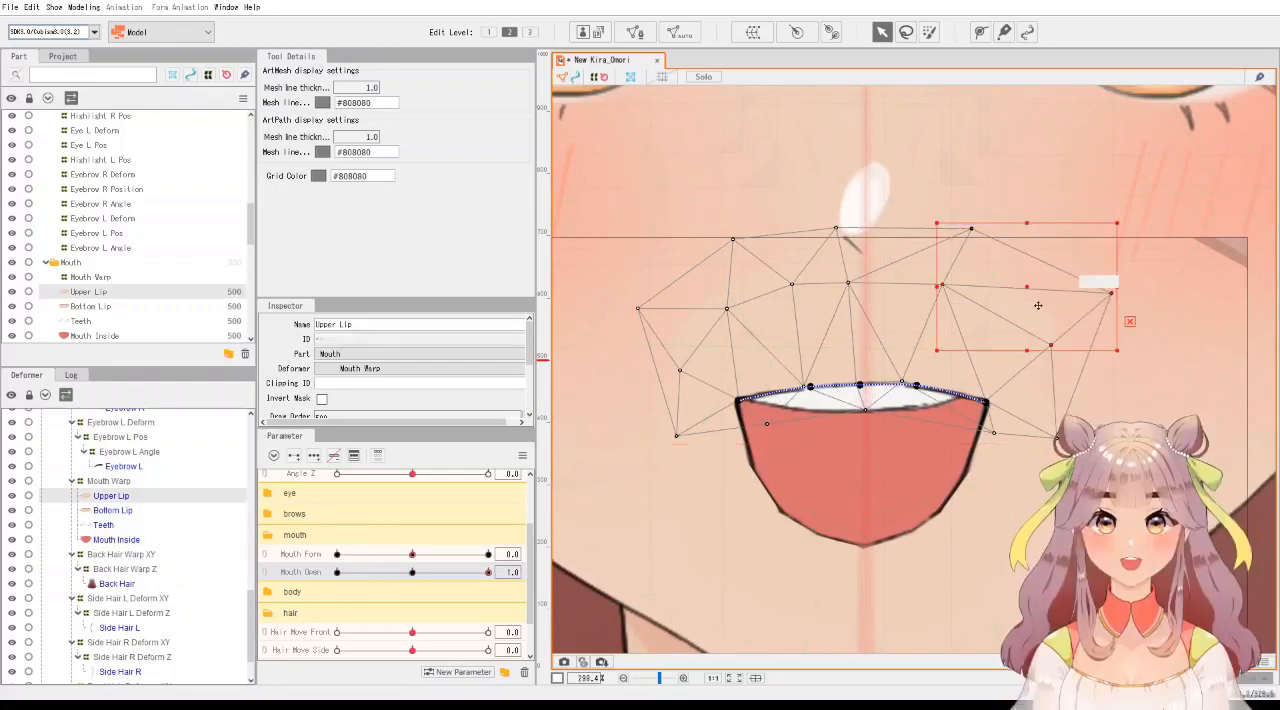
{"action": "left_click_drag", "start_coordinate": [1031, 291], "coordinate": [988, 331]}
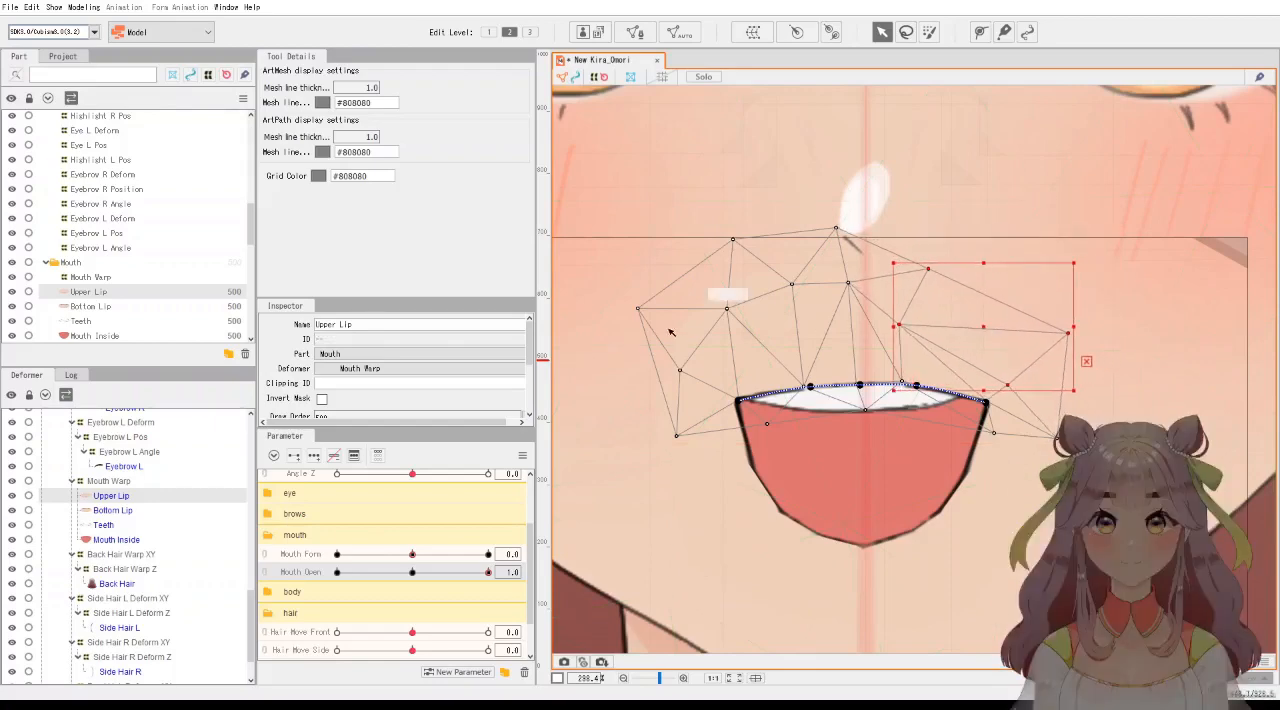
Move Upper Lip's mesh points above the mouth's left half down and inward toward the lip line, leaving the lip deselected.
{"action": "left_click_drag", "start_coordinate": [630, 300], "coordinate": [872, 233]}
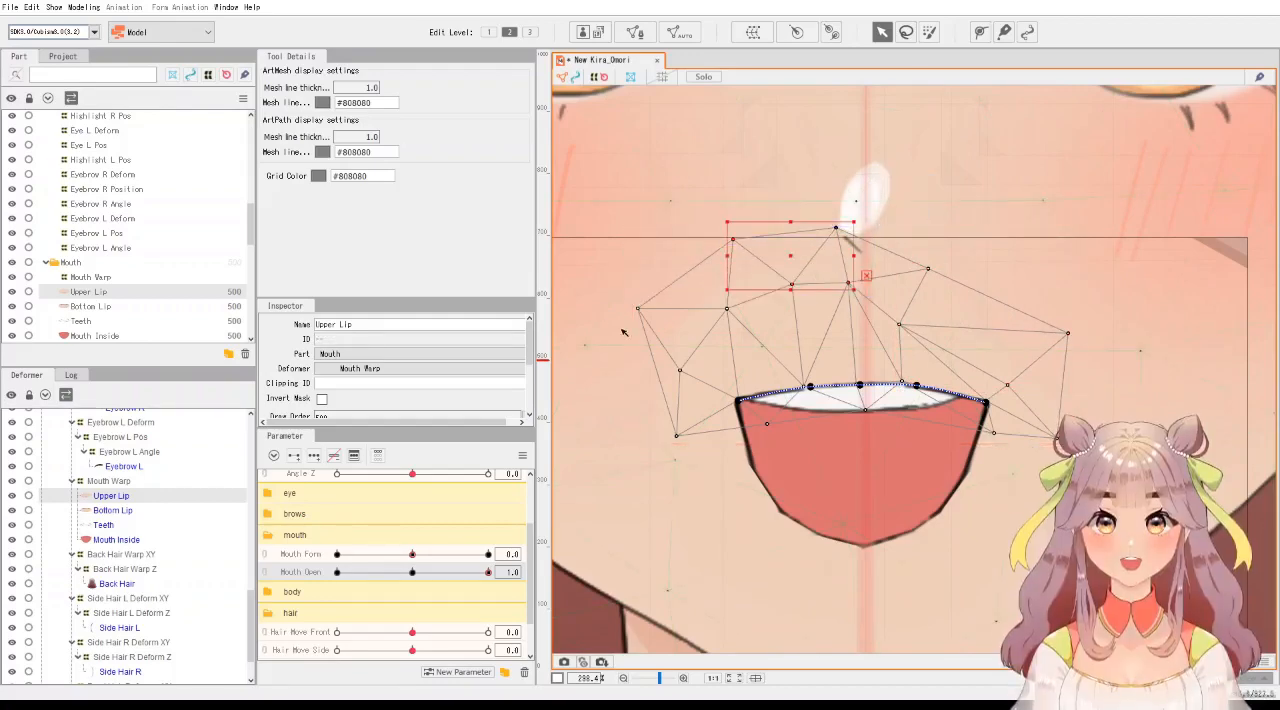
{"action": "left_click", "coordinate": [638, 310], "text": "shift"}
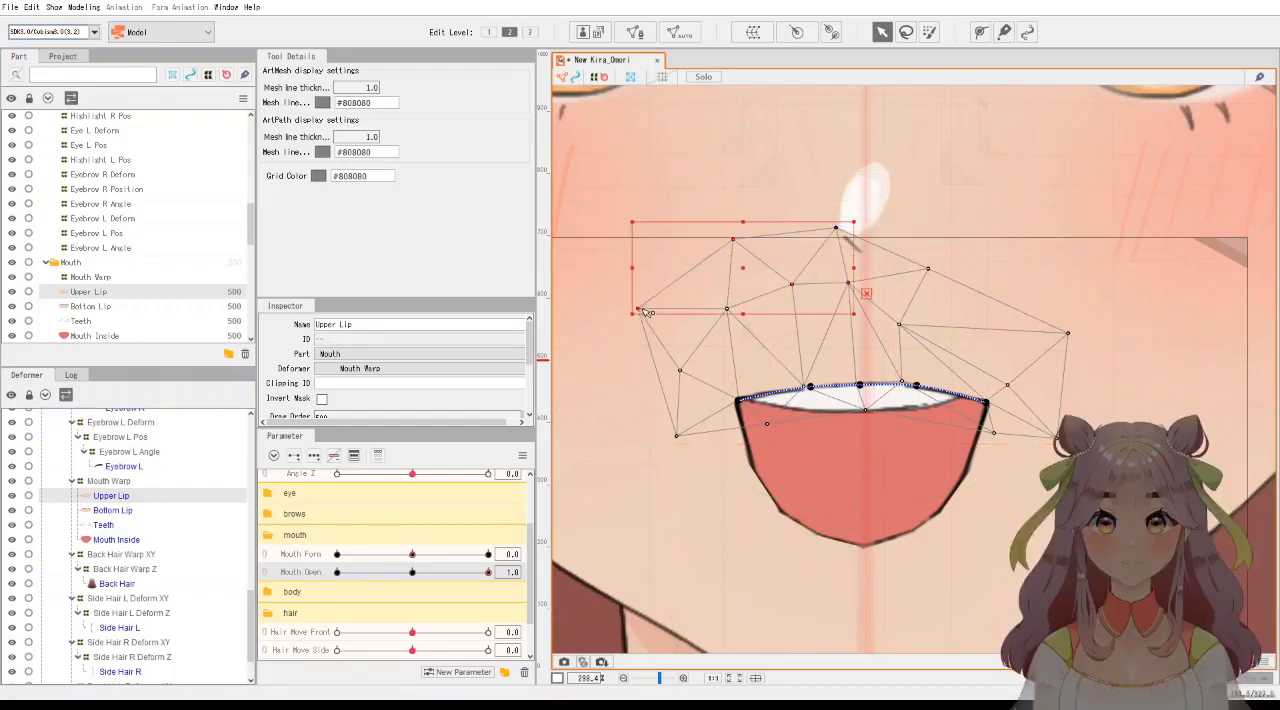
{"action": "left_click", "coordinate": [680, 370], "text": "shift"}
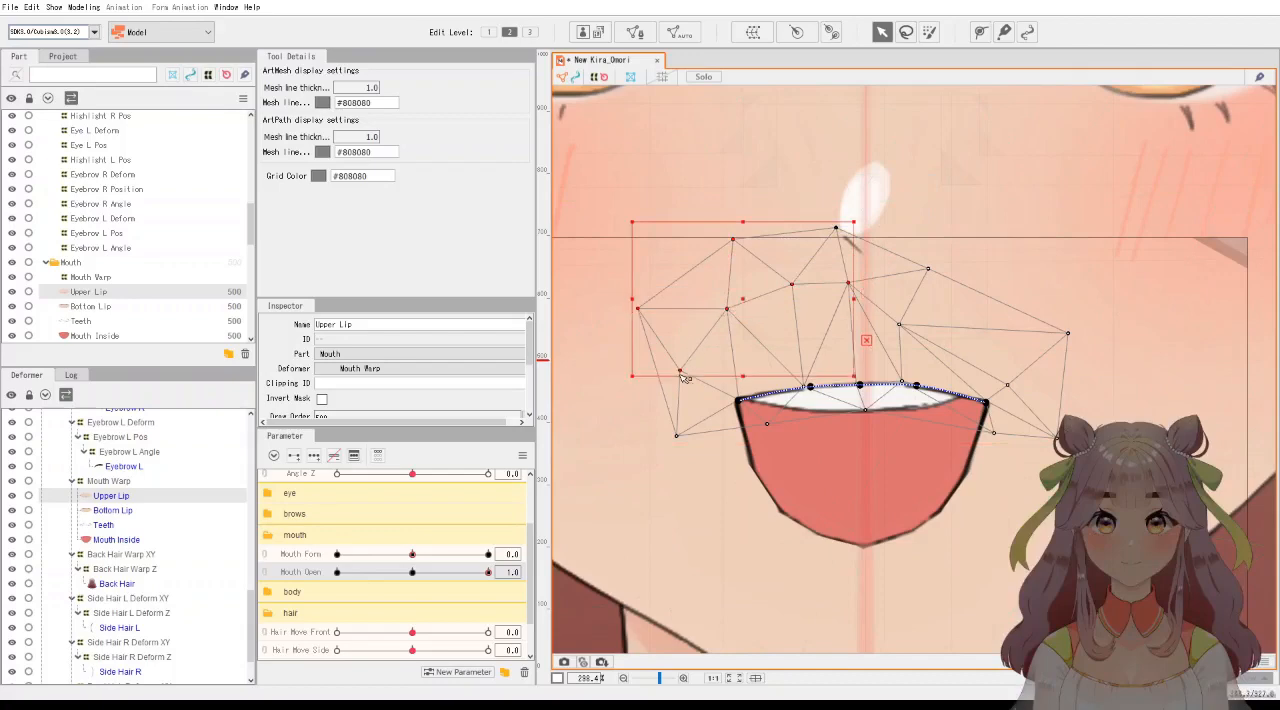
{"action": "left_click_drag", "start_coordinate": [746, 300], "coordinate": [798, 332]}
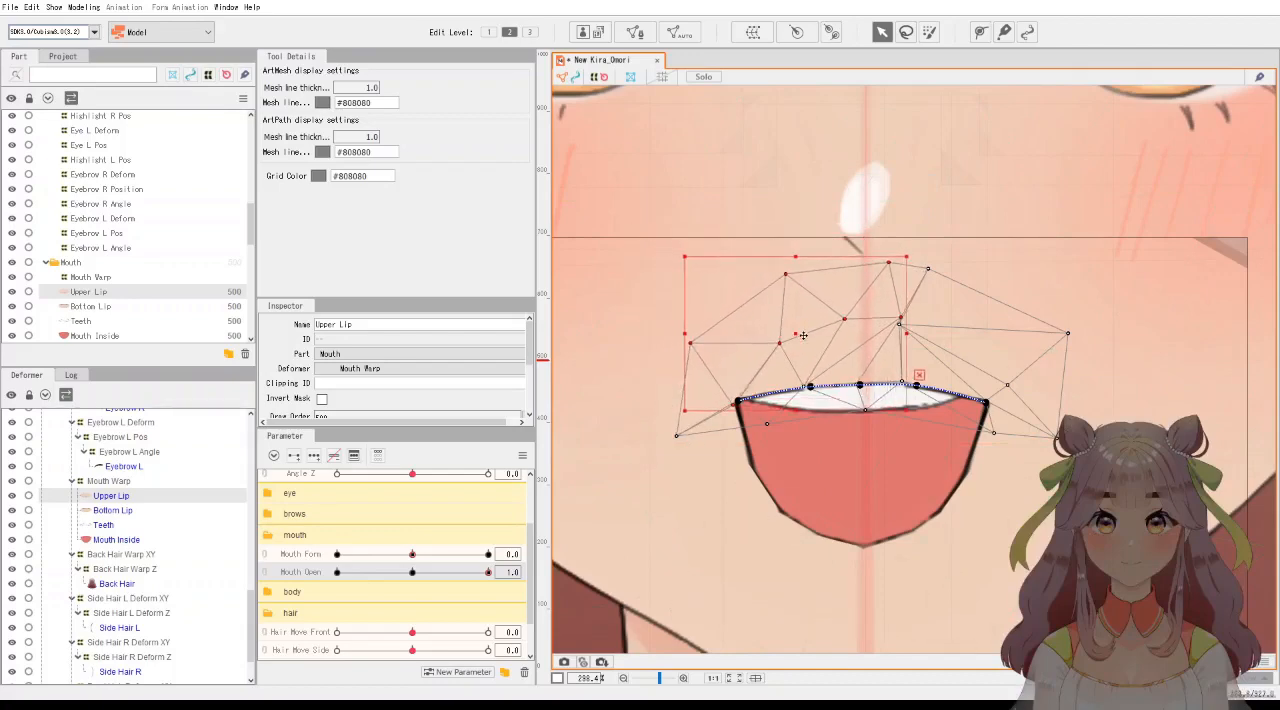
{"action": "left_click", "coordinate": [1038, 494]}
{"action": "left_click", "coordinate": [1038, 494]}
Hide the Front Bang part to uncover the eyes and eyebrows.
{"action": "scroll", "coordinate": [1038, 494], "scroll_direction": "down", "scroll_amount": 5}
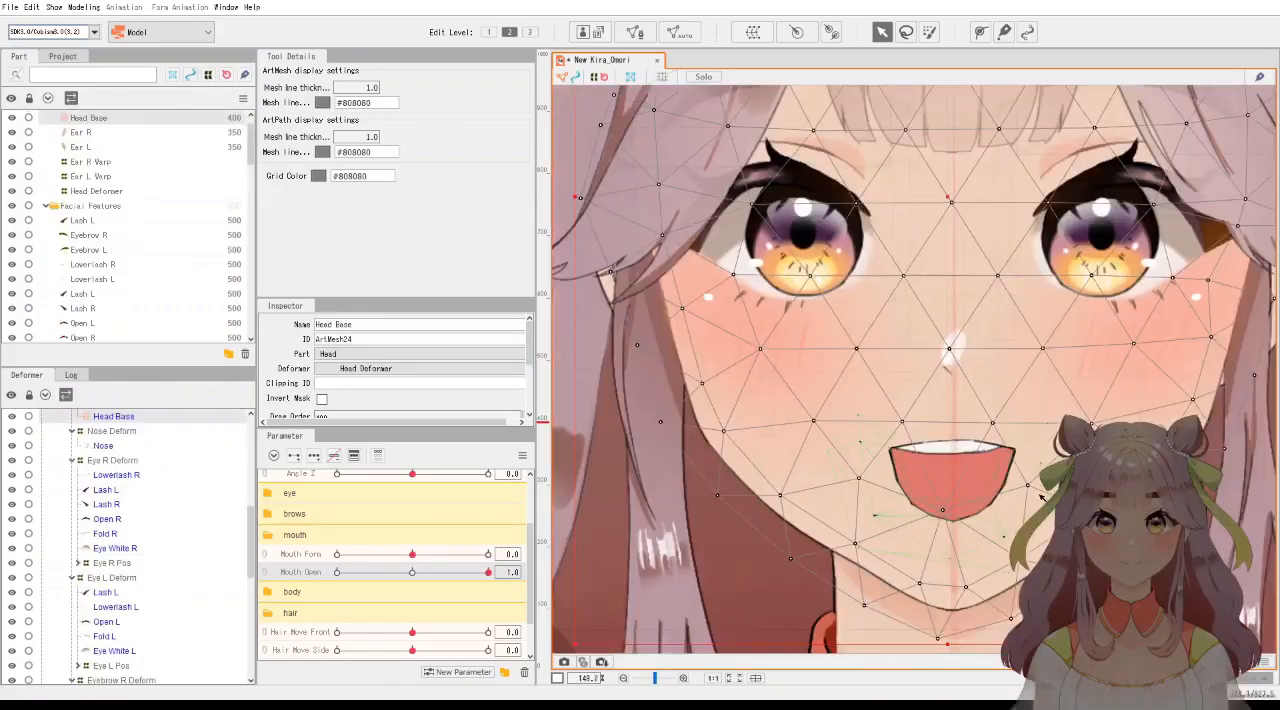
{"action": "left_click_drag", "start_coordinate": [1038, 494], "coordinate": [968, 419]}
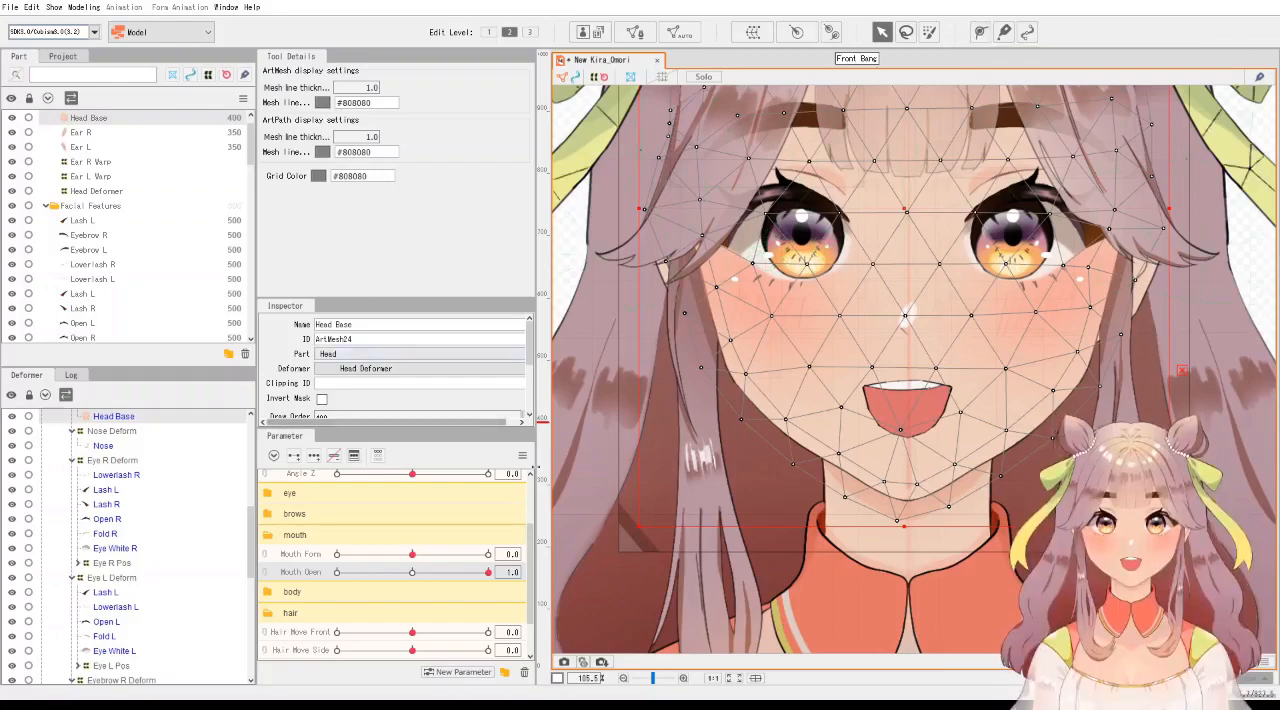
{"action": "scroll", "coordinate": [1174, 204], "scroll_direction": "up", "scroll_amount": 4}
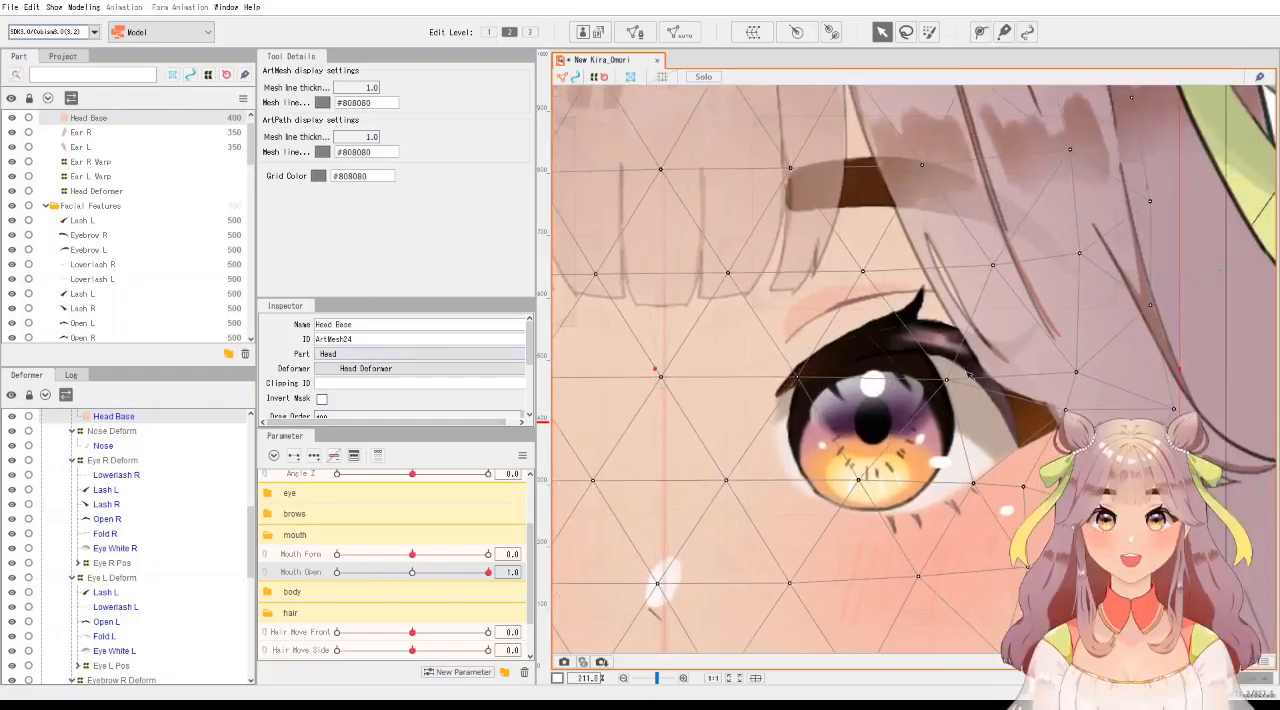
{"action": "scroll", "coordinate": [920, 275], "scroll_direction": "down", "scroll_amount": 4}
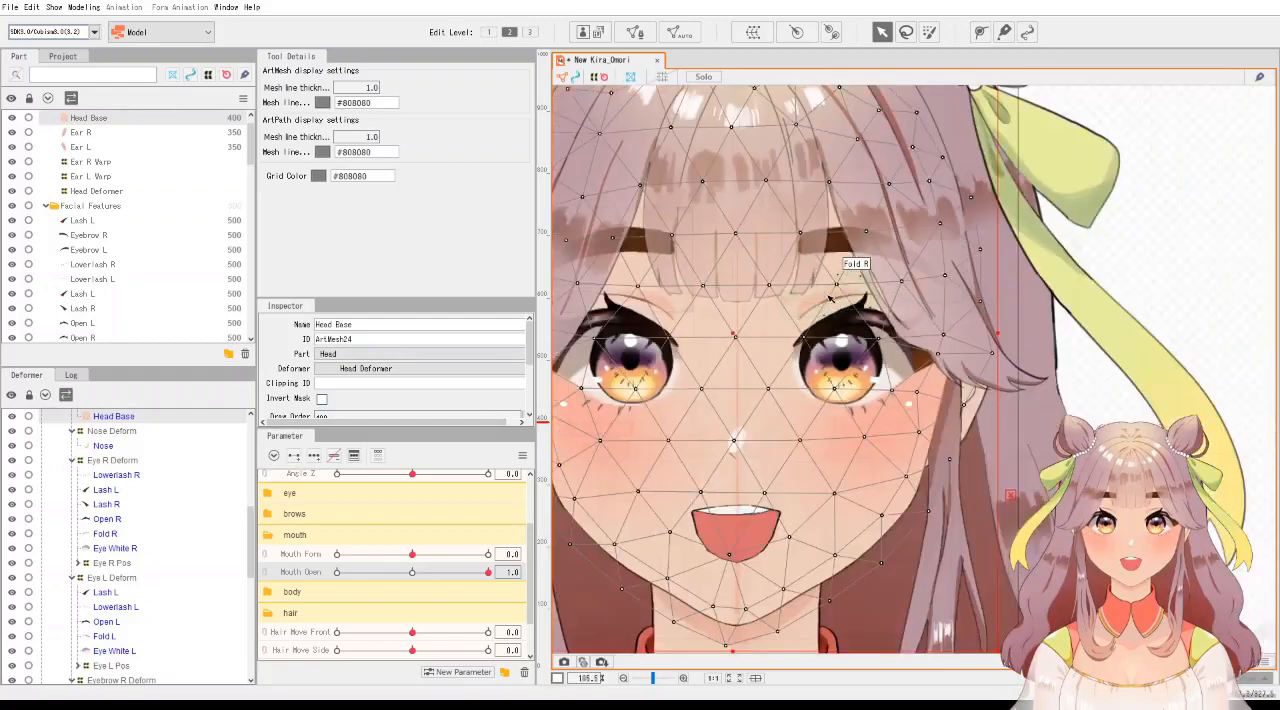
{"action": "scroll", "coordinate": [88, 262], "scroll_direction": "down", "scroll_amount": 1}
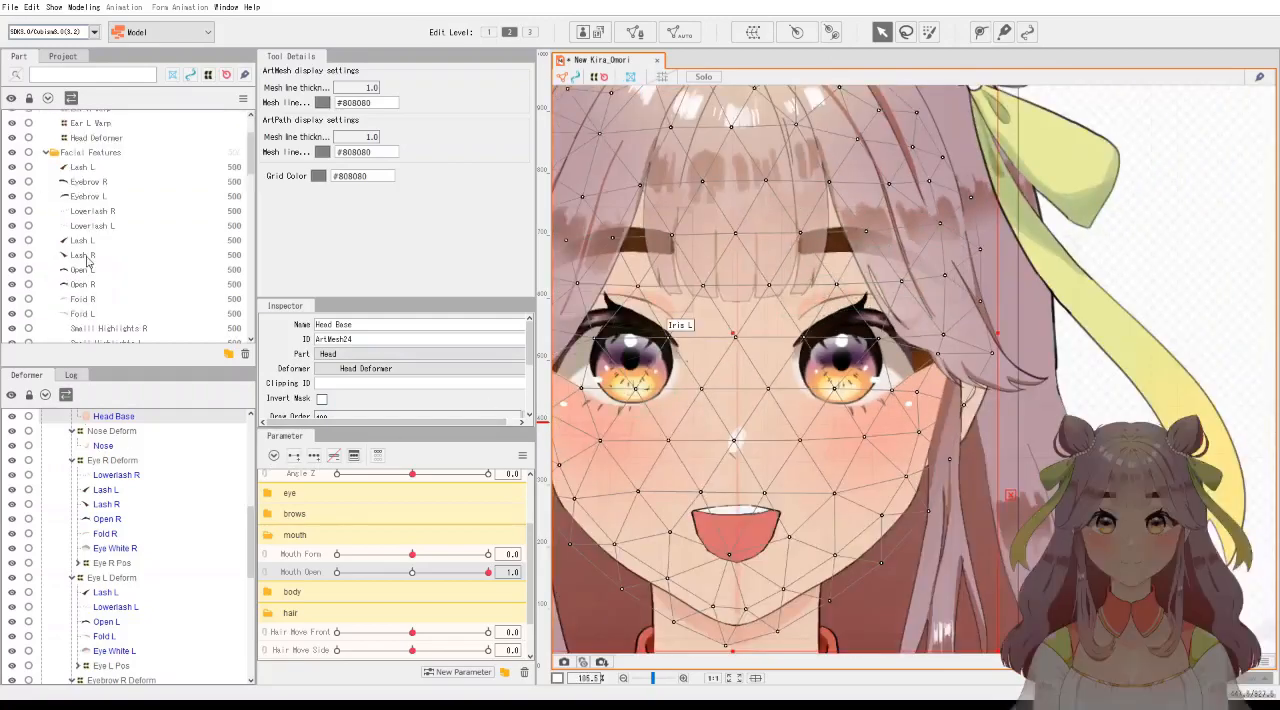
{"action": "scroll", "coordinate": [86, 262], "scroll_direction": "down", "scroll_amount": 4}
{"action": "scroll", "coordinate": [86, 262], "scroll_direction": "down", "scroll_amount": 5}
{"action": "scroll", "coordinate": [86, 262], "scroll_direction": "down", "scroll_amount": 2}
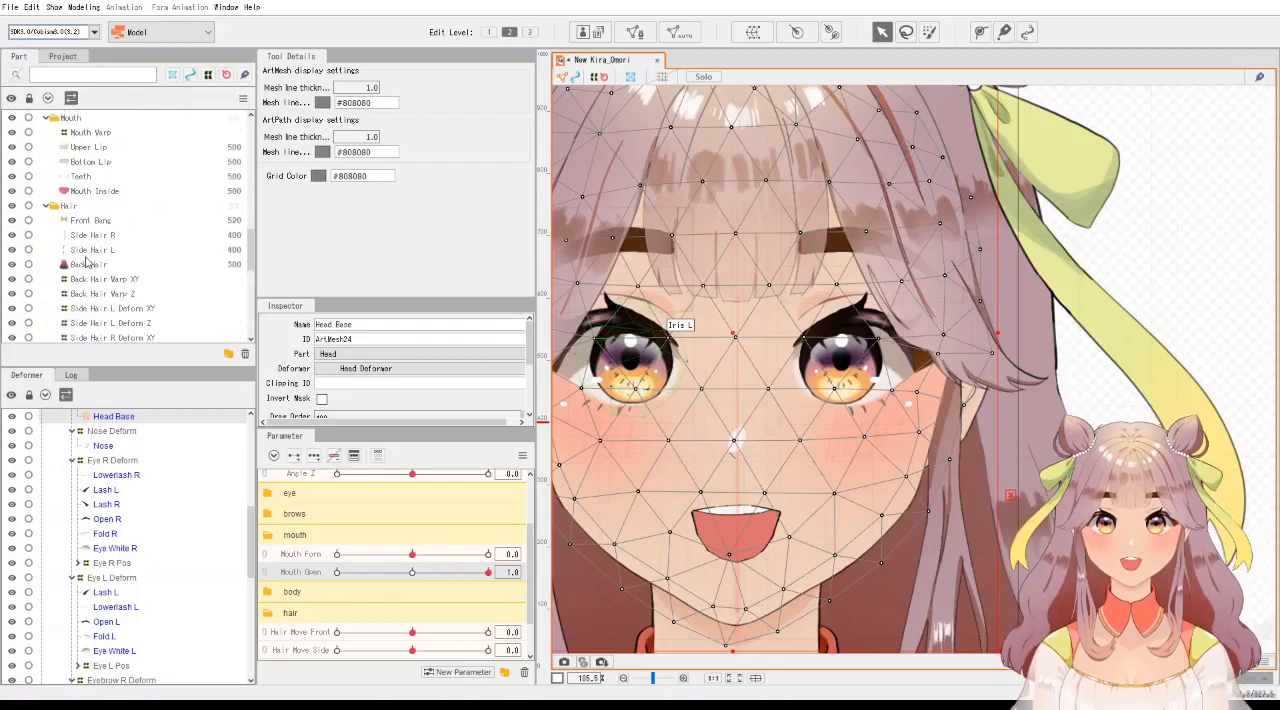
{"action": "left_click", "coordinate": [12, 220]}
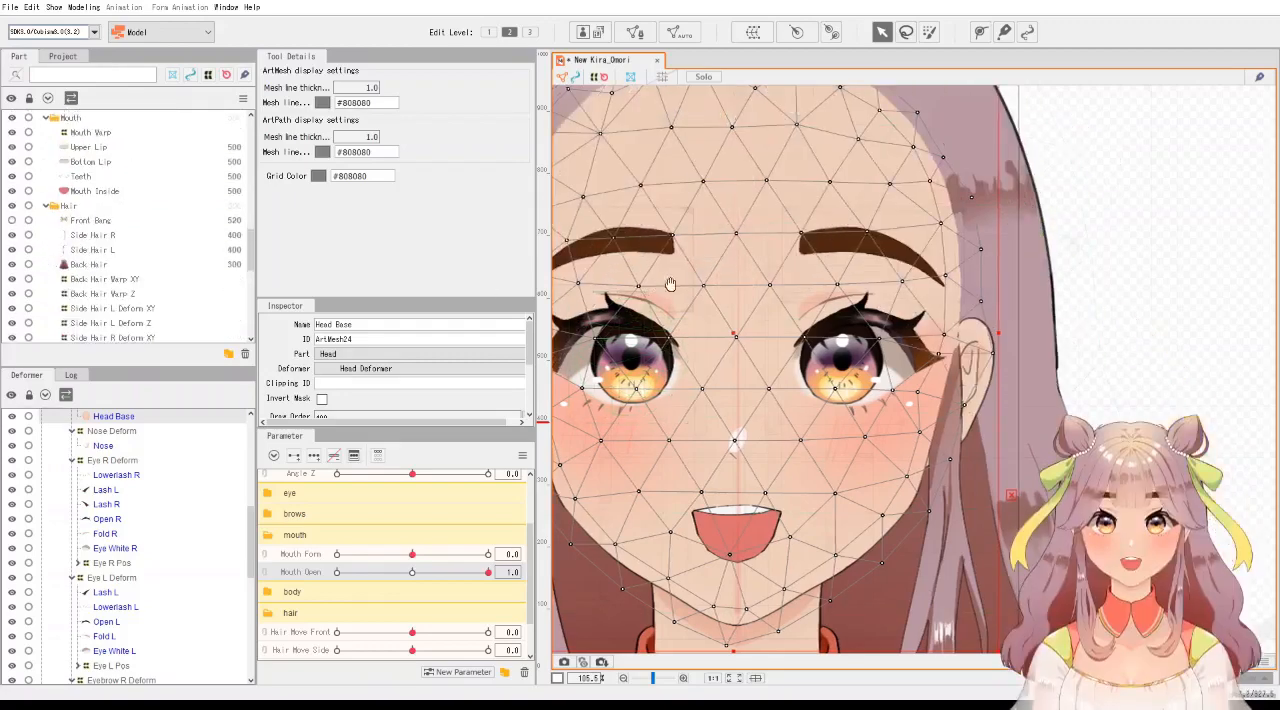
Expand the eye parameter group and select all objects keyed to EyeL Open to examine which parts it drives.
{"action": "left_click_drag", "start_coordinate": [660, 288], "coordinate": [804, 281]}
{"action": "scroll", "coordinate": [820, 290], "scroll_direction": "up", "scroll_amount": 2}
{"action": "scroll", "coordinate": [400, 540], "scroll_direction": "up", "scroll_amount": 1}
{"action": "left_click", "coordinate": [268, 532]}
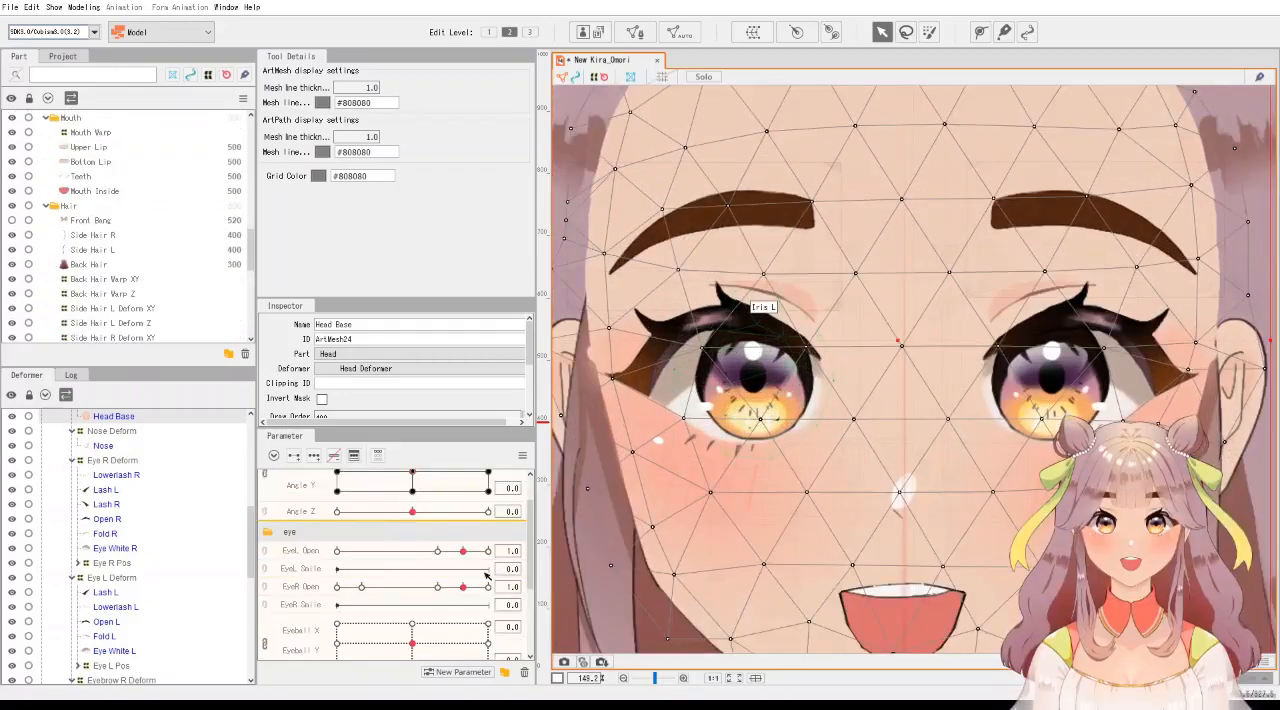
{"action": "mouse_move", "coordinate": [466, 553]}
{"action": "left_mouse_down"}
{"action": "mouse_move", "coordinate": [338, 553]}
{"action": "mouse_move", "coordinate": [487, 553]}
{"action": "left_mouse_up"}
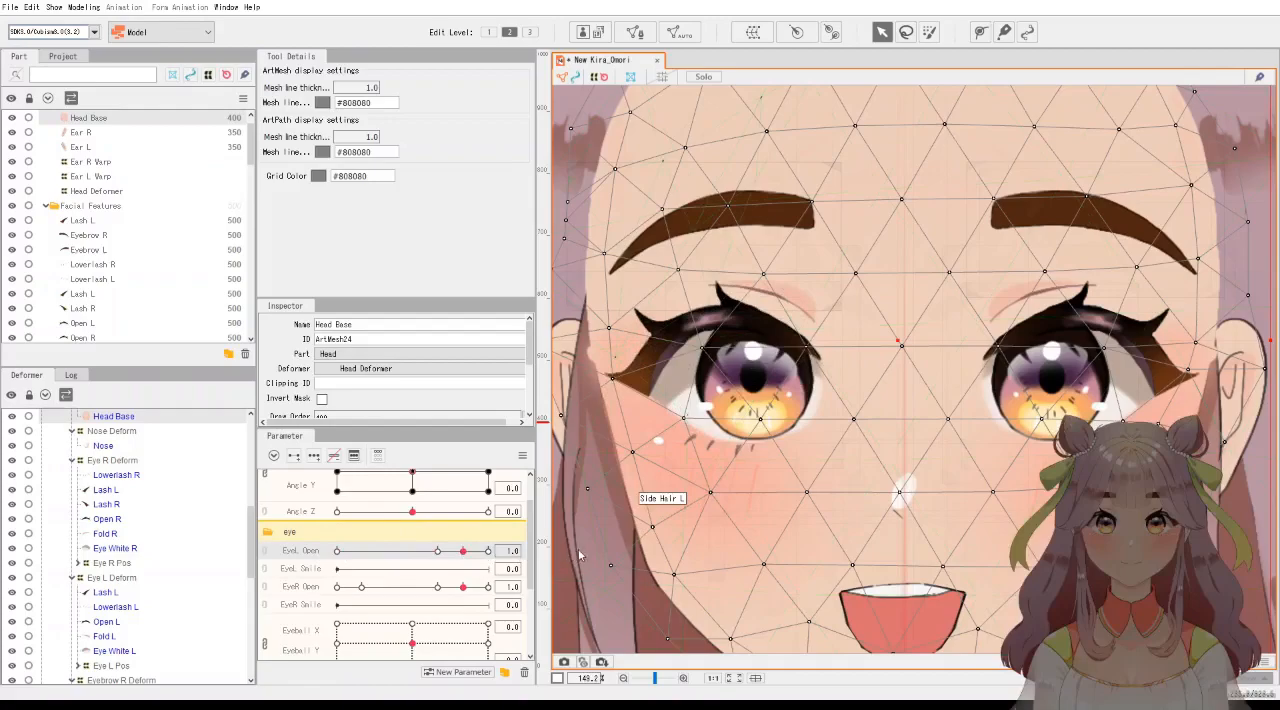
{"action": "left_click", "coordinate": [519, 551]}
{"action": "scroll", "coordinate": [173, 547], "scroll_direction": "down", "scroll_amount": 3}
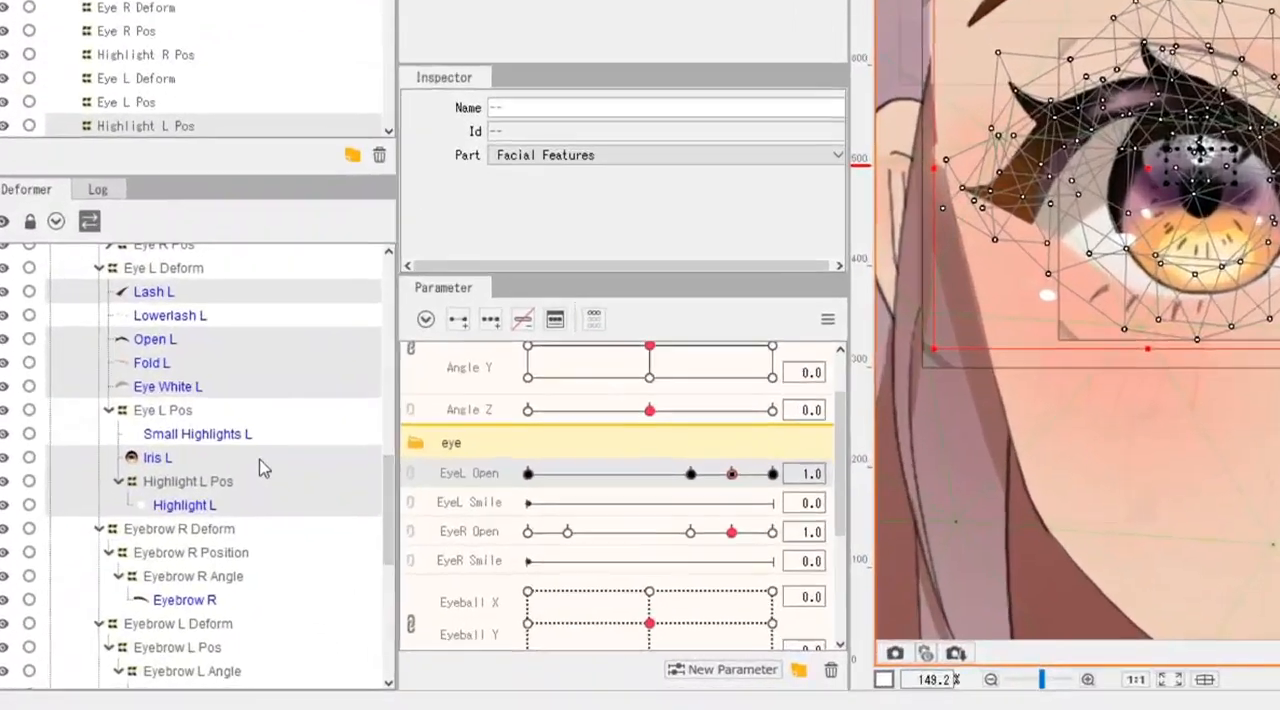
{"action": "scroll", "coordinate": [265, 467], "scroll_direction": "up", "scroll_amount": 2}
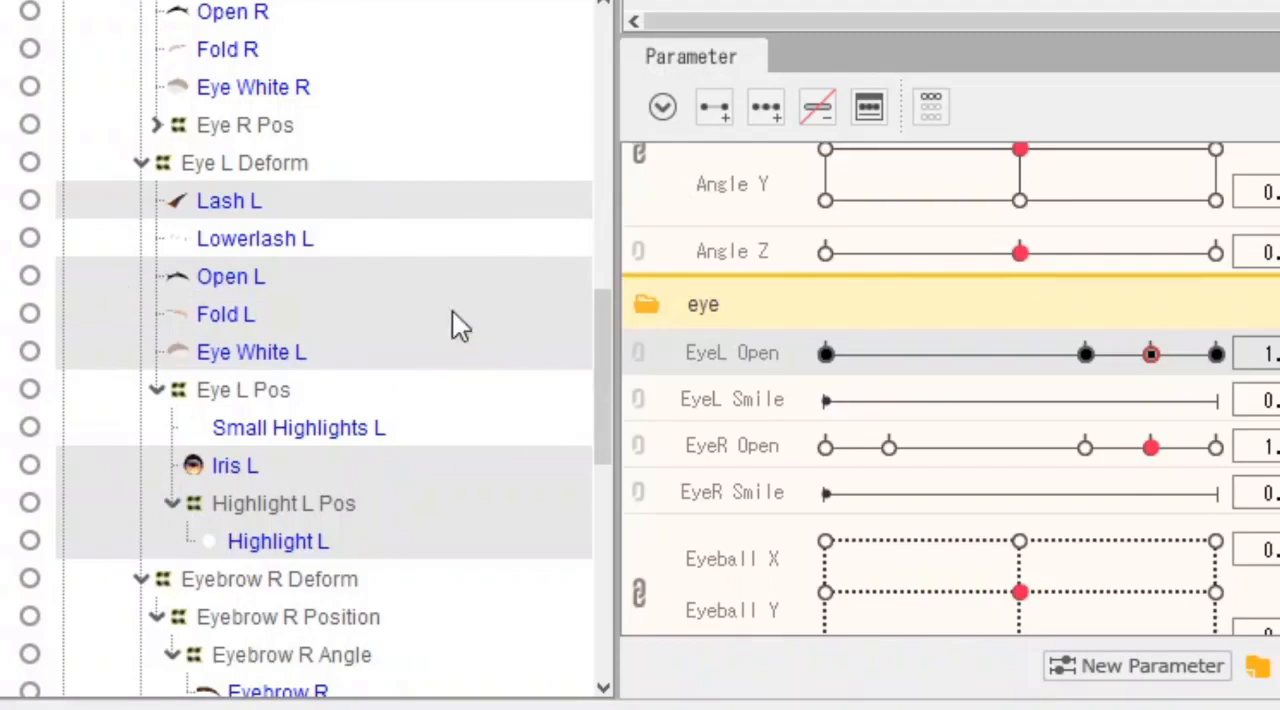
Select only the Open L upper eyelid mesh and activate the deform path editing tool.
{"action": "left_click", "coordinate": [328, 213]}
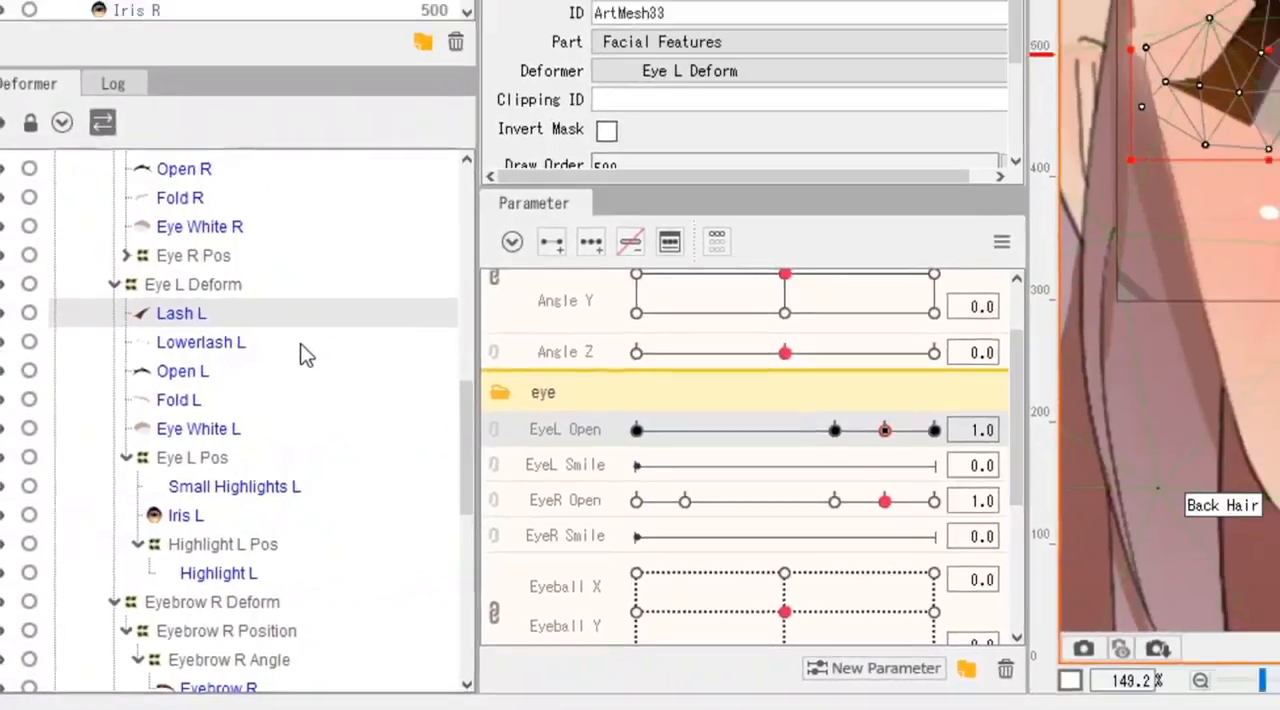
{"action": "left_click", "coordinate": [161, 454]}
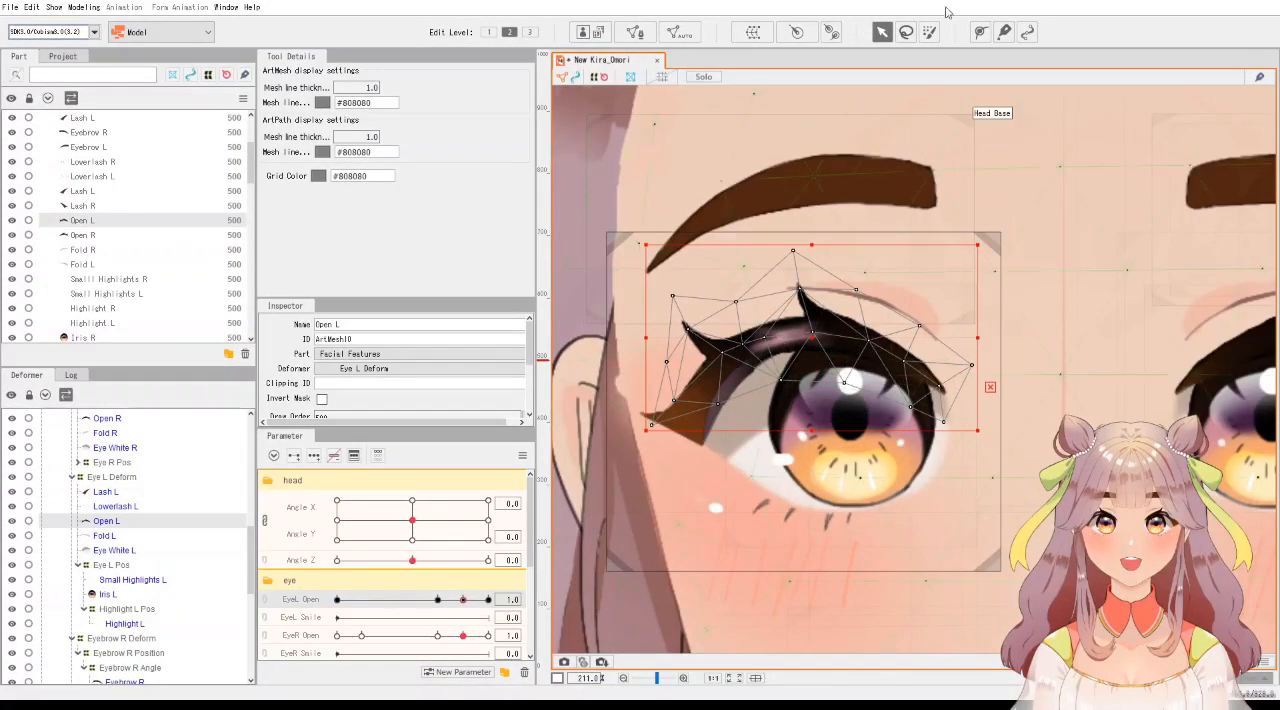
{"action": "left_click", "coordinate": [980, 33]}
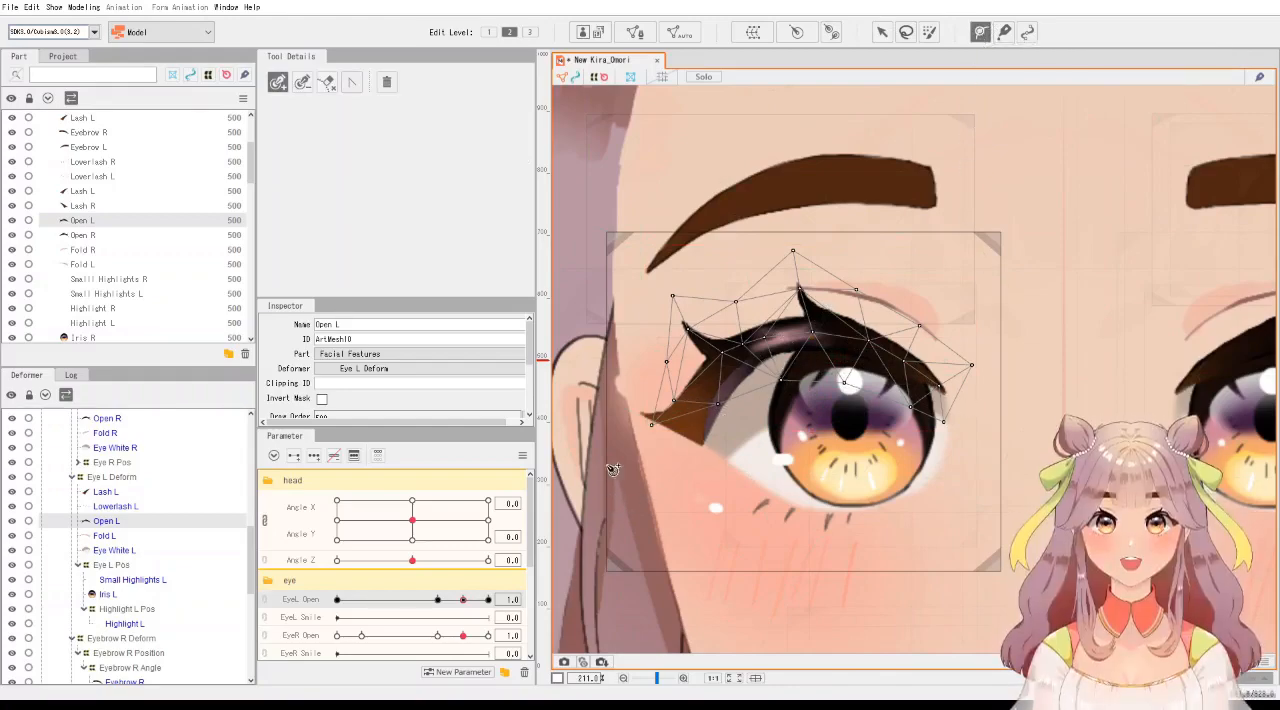
Preview the Open L mesh across the EyeL Open range, from 0.9 up to 1.2.
{"action": "mouse_move", "coordinate": [460, 606]}
{"action": "left_mouse_down"}
{"action": "mouse_move", "coordinate": [294, 603]}
{"action": "mouse_move", "coordinate": [490, 600]}
{"action": "mouse_move", "coordinate": [380, 598]}
{"action": "mouse_move", "coordinate": [462, 604]}
{"action": "left_mouse_up"}
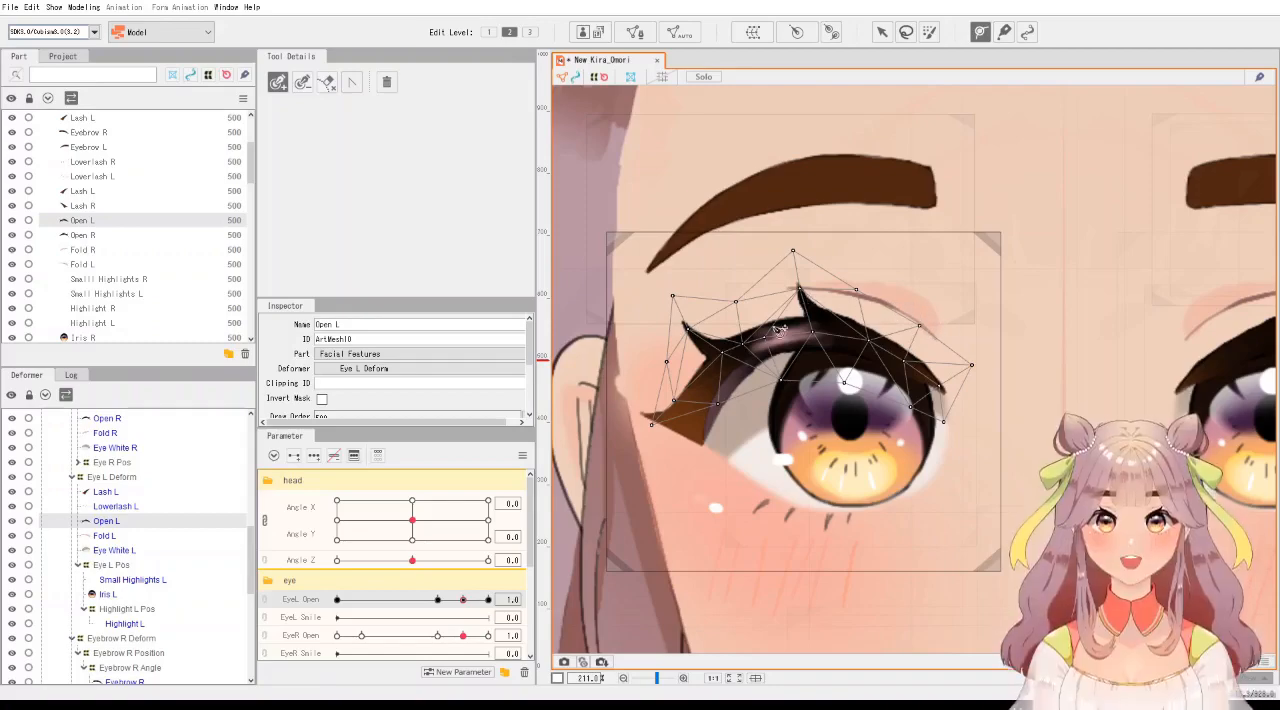
{"action": "mouse_move", "coordinate": [439, 600]}
{"action": "left_mouse_down"}
{"action": "mouse_move", "coordinate": [322, 602]}
{"action": "mouse_move", "coordinate": [487, 602]}
{"action": "mouse_move", "coordinate": [424, 601]}
{"action": "mouse_move", "coordinate": [480, 602]}
{"action": "mouse_move", "coordinate": [454, 602]}
{"action": "left_mouse_up"}
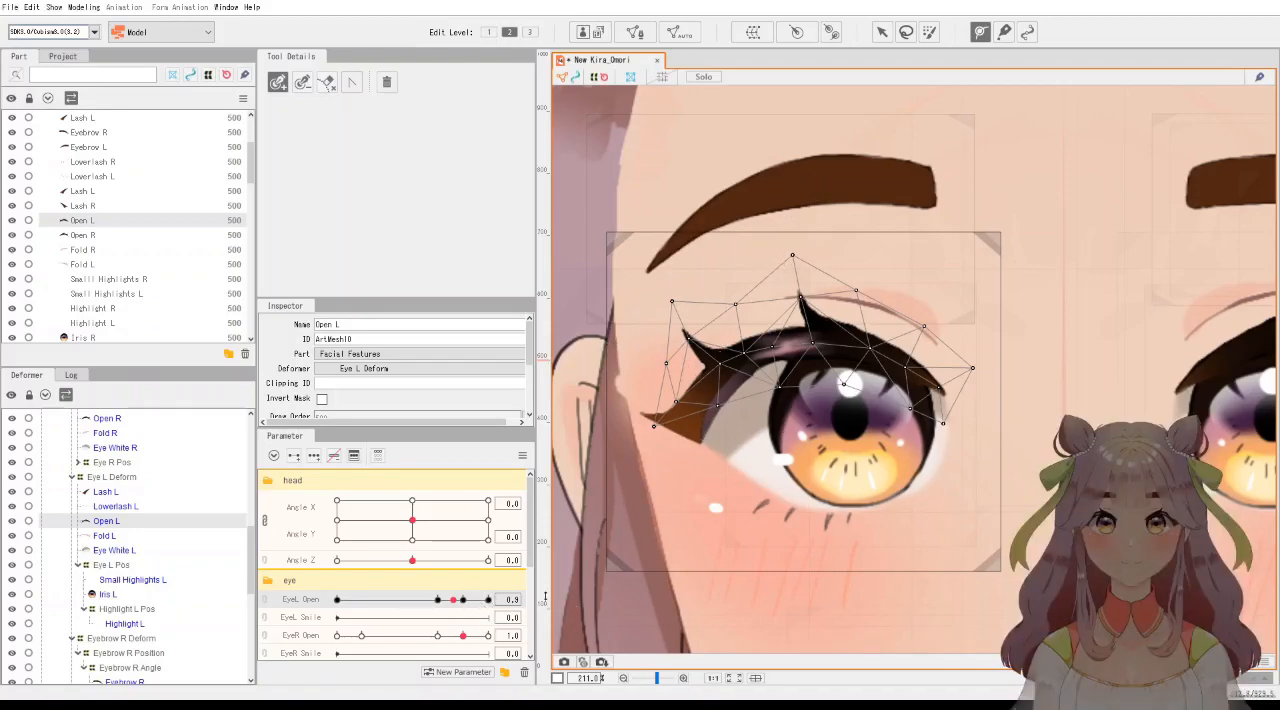
{"action": "mouse_move", "coordinate": [486, 599]}
{"action": "left_mouse_down"}
{"action": "mouse_move", "coordinate": [468, 602]}
{"action": "mouse_move", "coordinate": [484, 610]}
{"action": "left_mouse_up"}
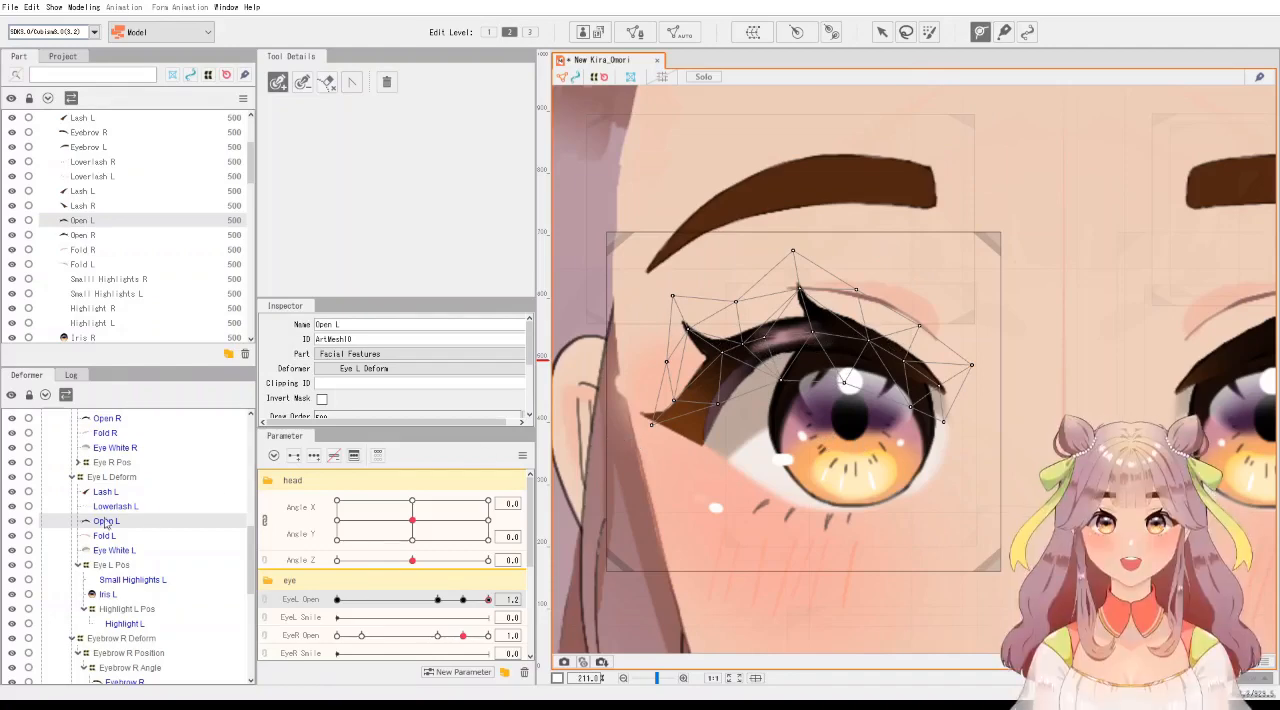
Select Eye White L and compare its mesh at EyeL Open 1.0, 0.8 and 0.0, ending at 0.0.
{"action": "left_click", "coordinate": [101, 552]}
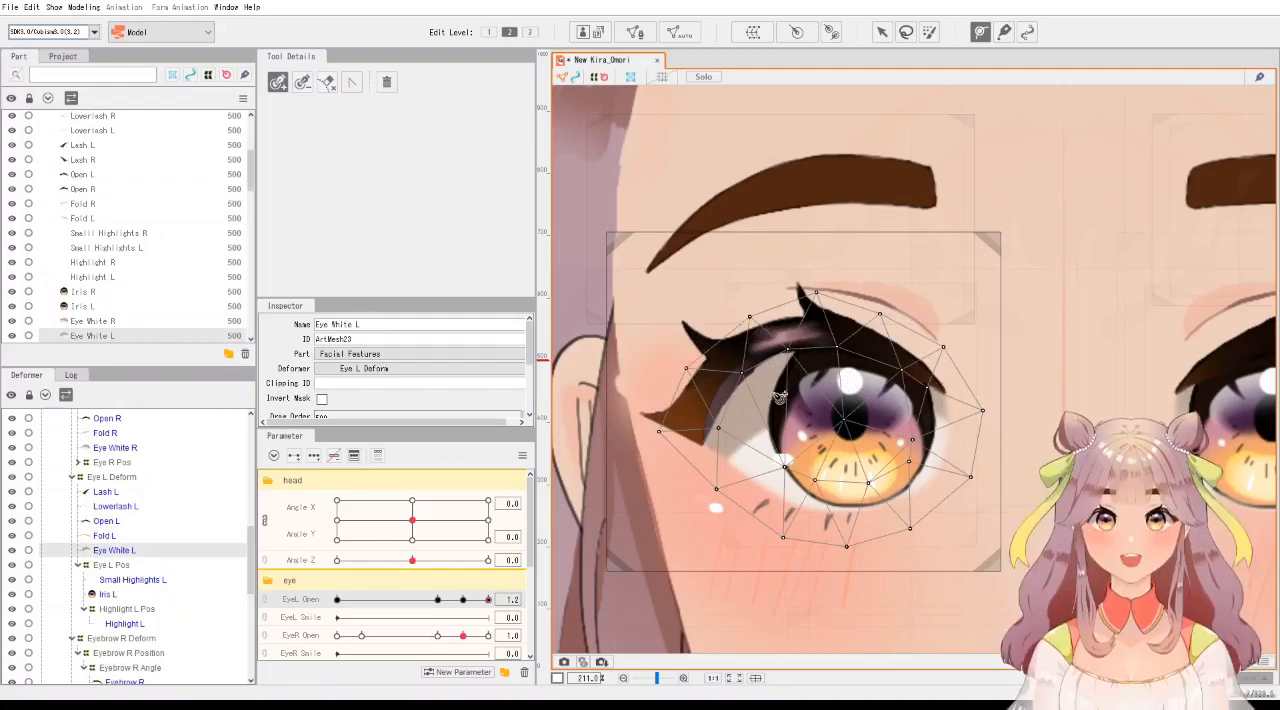
{"action": "left_click", "coordinate": [463, 600]}
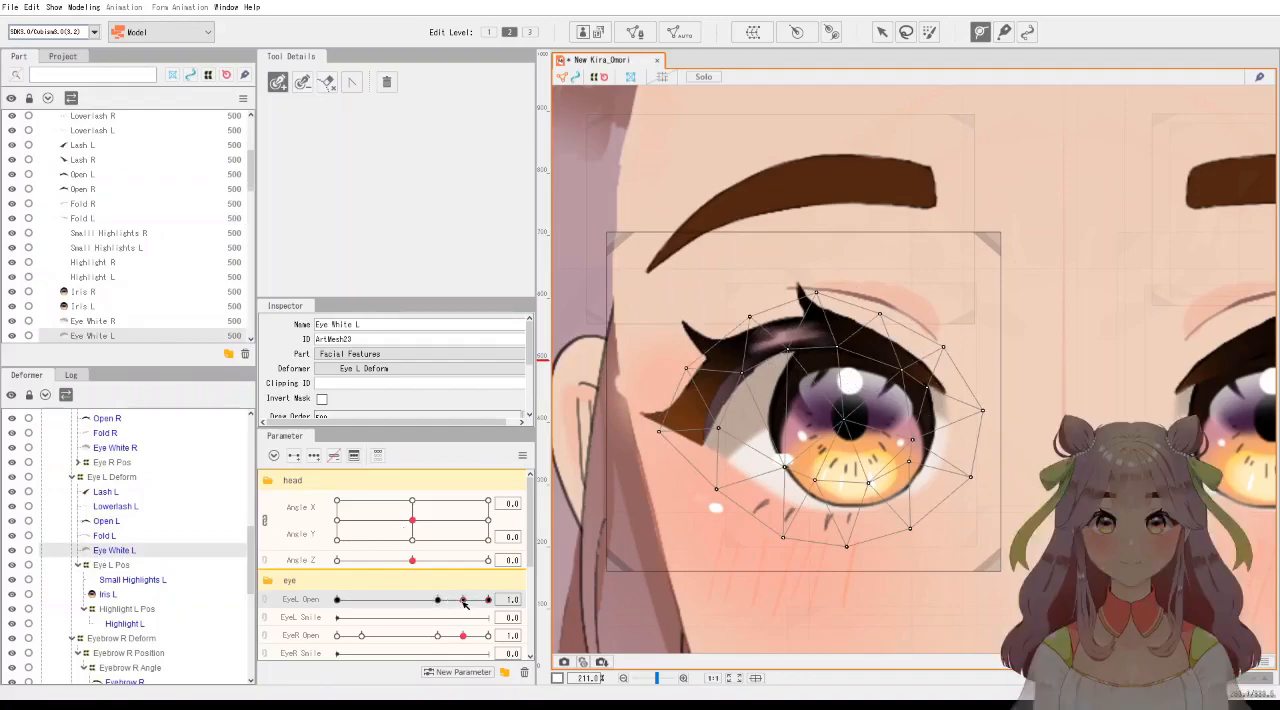
{"action": "left_click", "coordinate": [438, 600]}
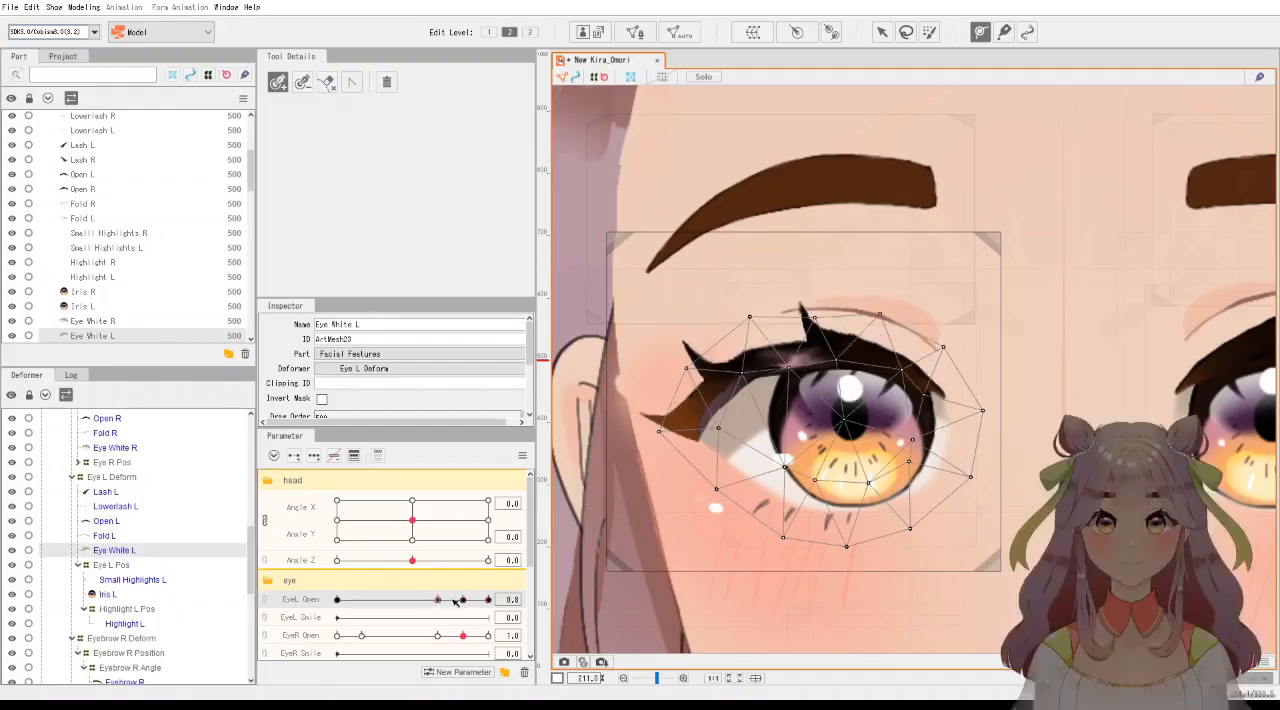
{"action": "left_click", "coordinate": [462, 600]}
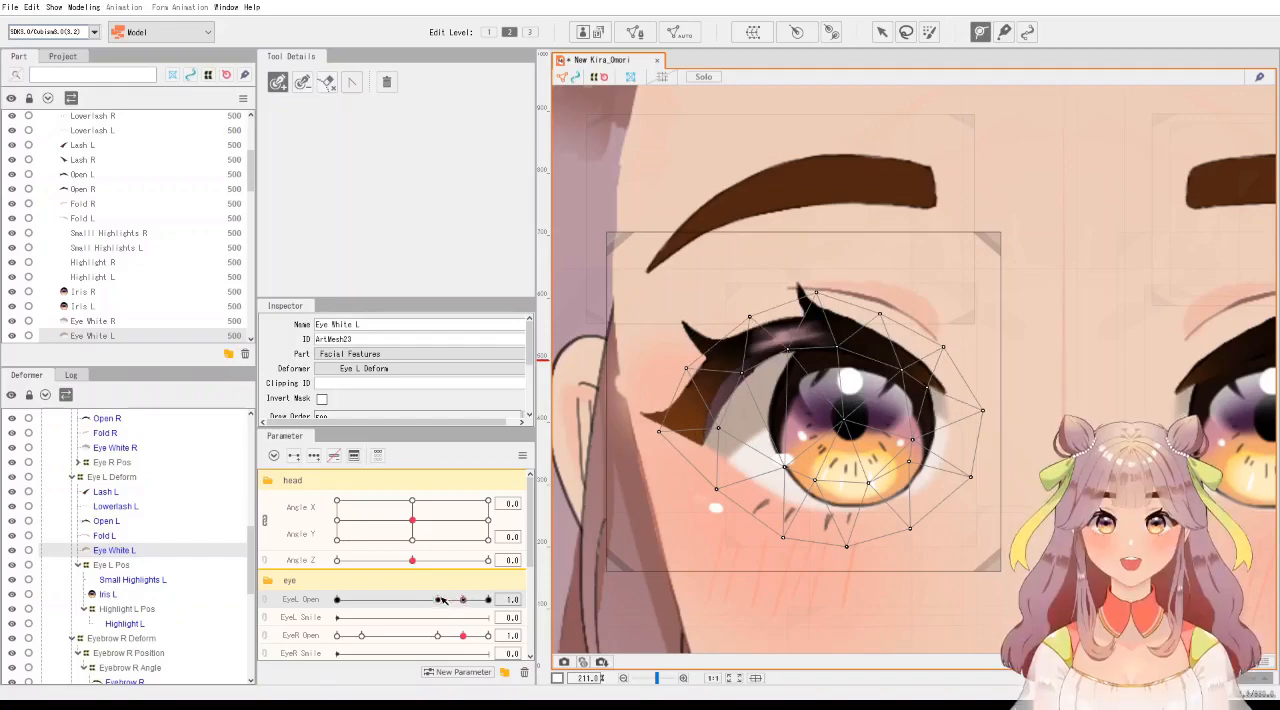
{"action": "left_click", "coordinate": [438, 600]}
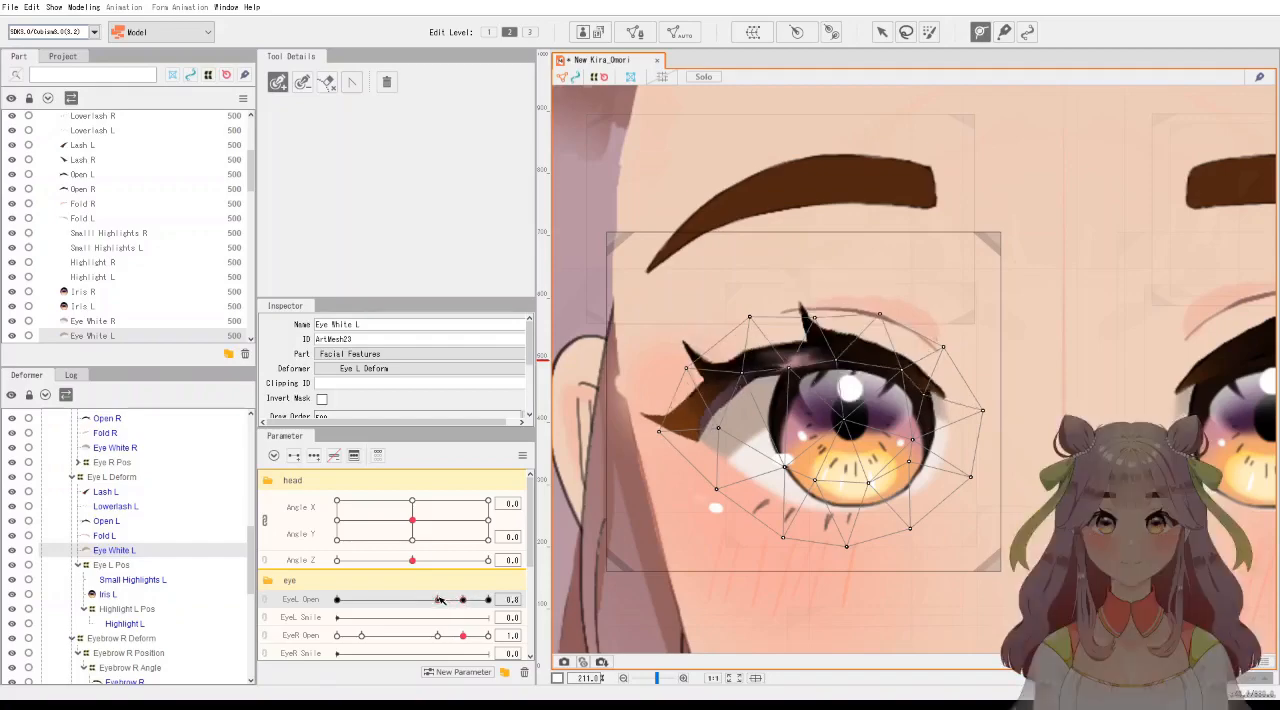
{"action": "left_click", "coordinate": [344, 604]}
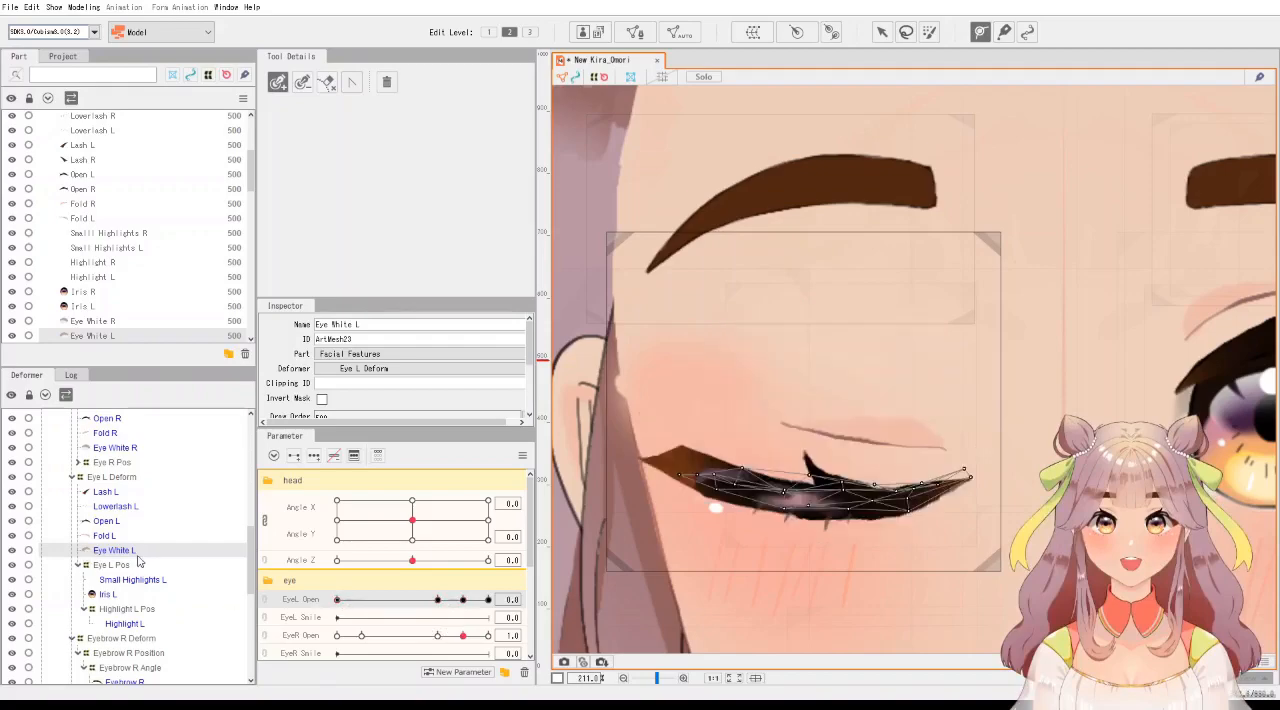
{"action": "left_click", "coordinate": [438, 600]}
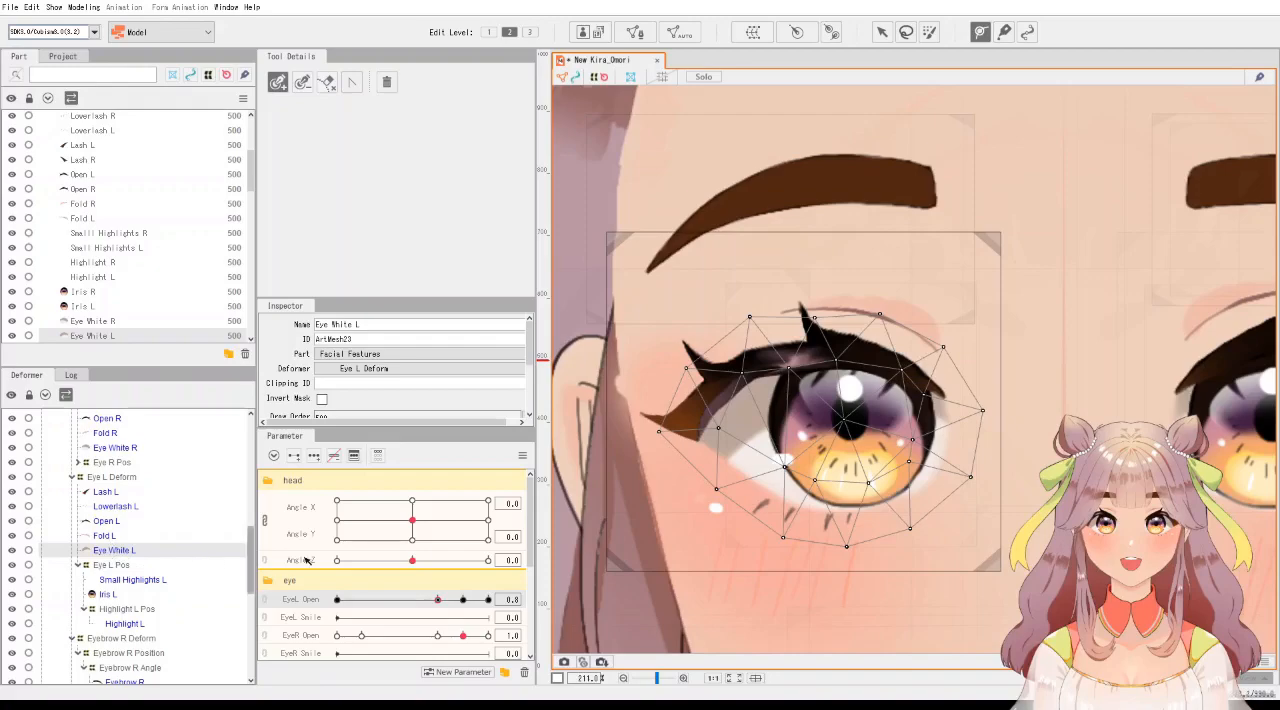
{"action": "left_click", "coordinate": [461, 601]}
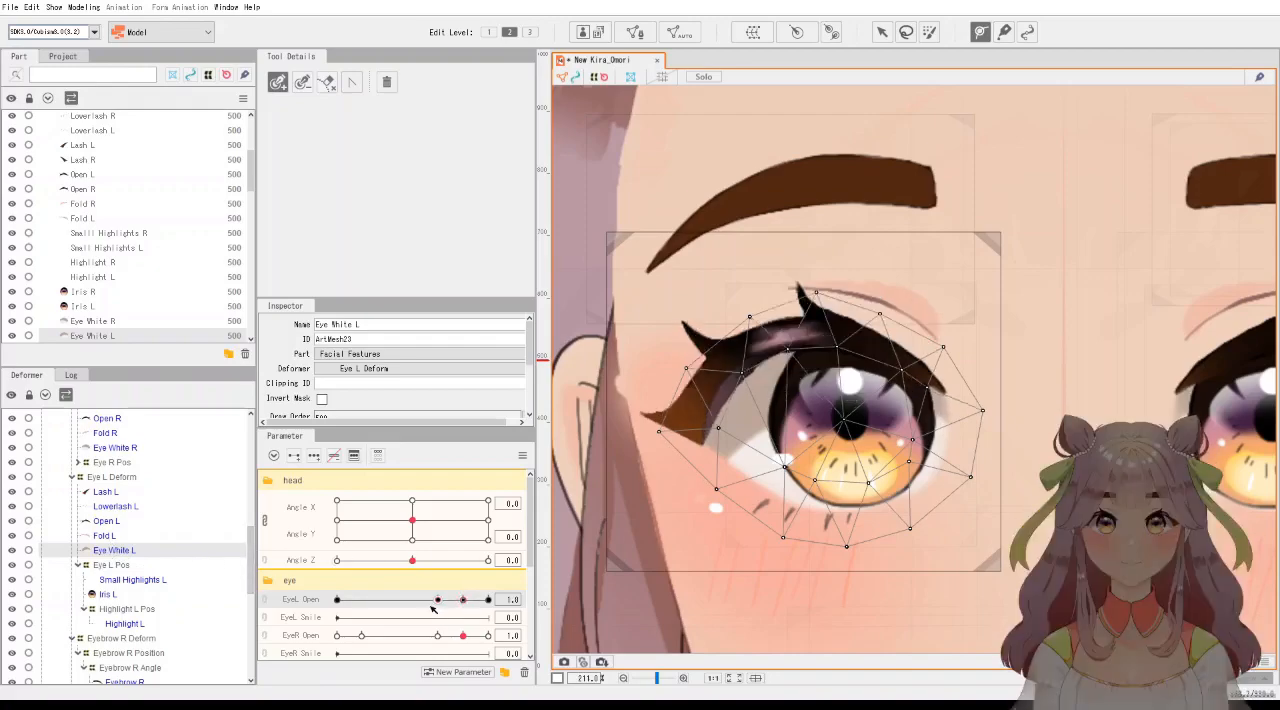
{"action": "left_click", "coordinate": [438, 600]}
{"action": "left_click", "coordinate": [338, 600]}
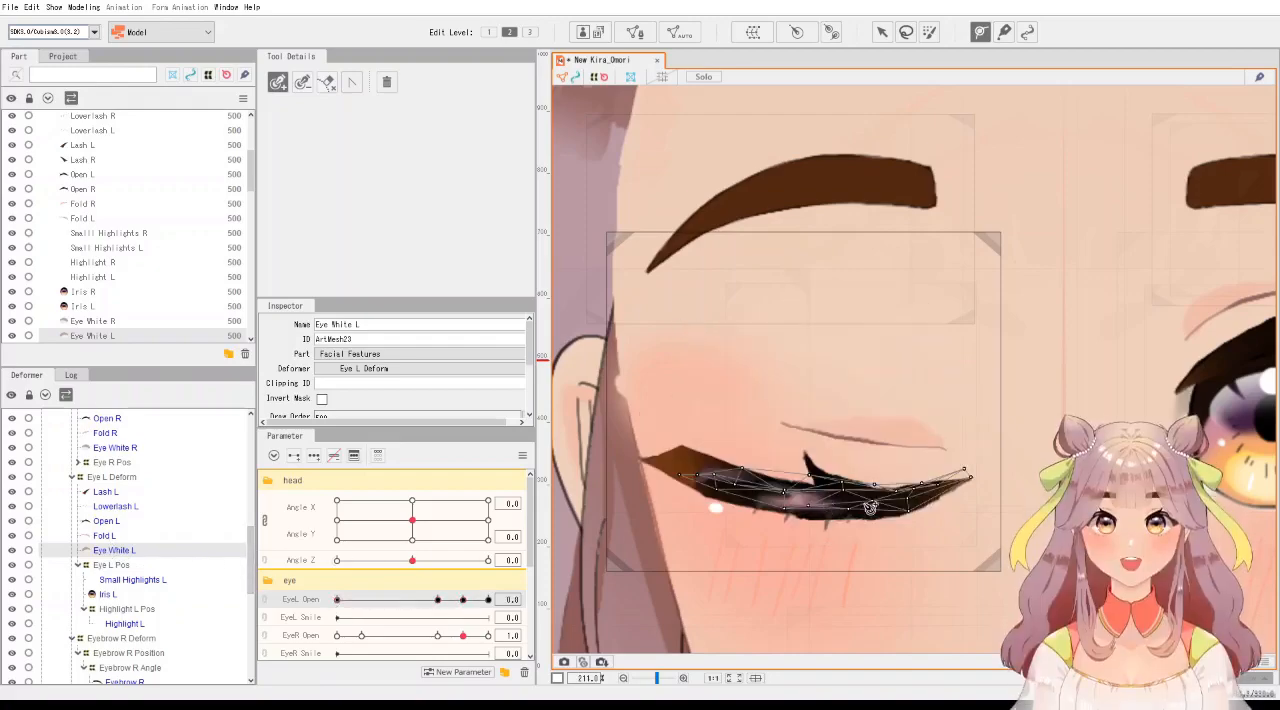
{"action": "left_click", "coordinate": [438, 600]}
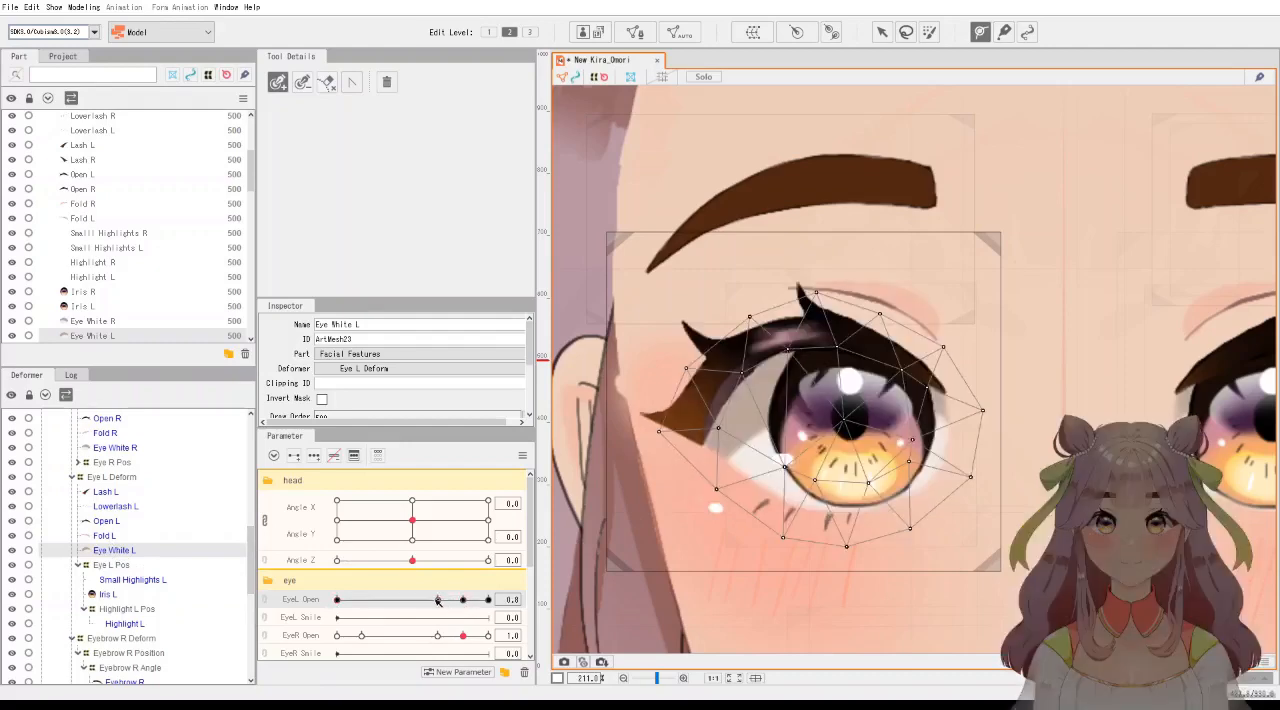
{"action": "left_click_drag", "start_coordinate": [440, 600], "coordinate": [335, 598]}
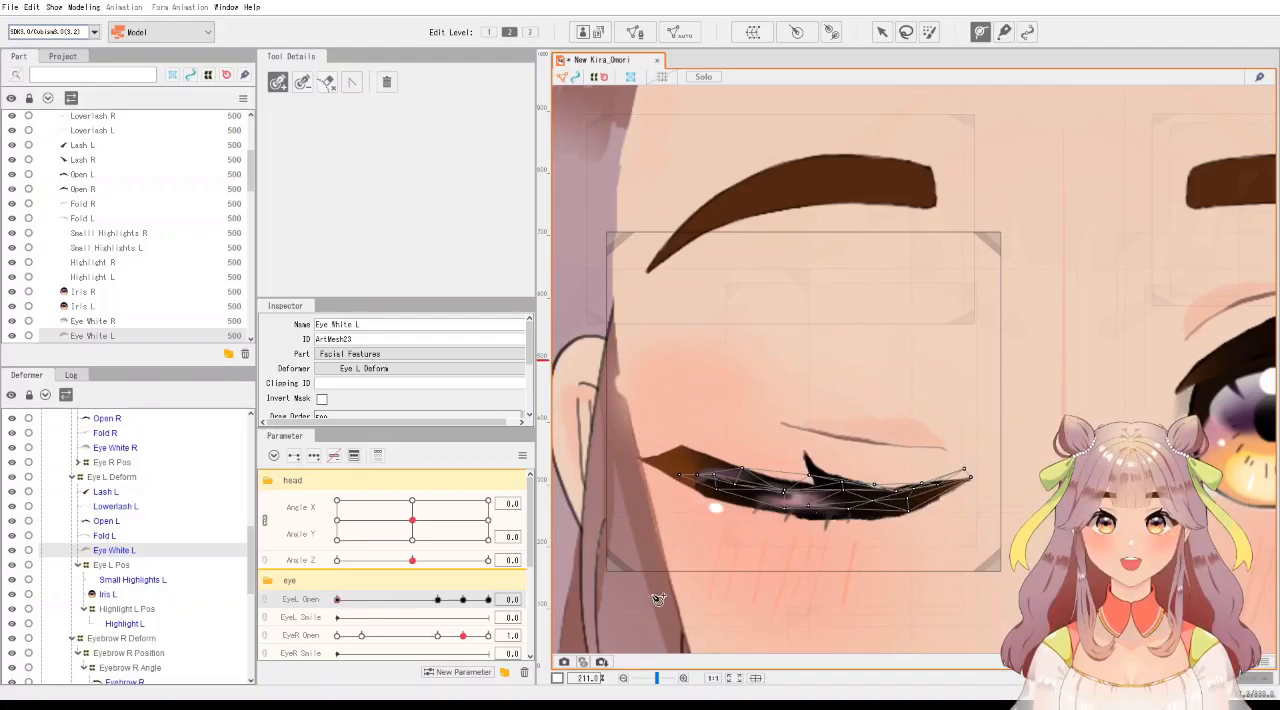
Preview the left eye at EyeL Open 0.8 and select the Highlight L Pos deformer to examine it.
{"action": "left_click_drag", "start_coordinate": [395, 606], "coordinate": [442, 606]}
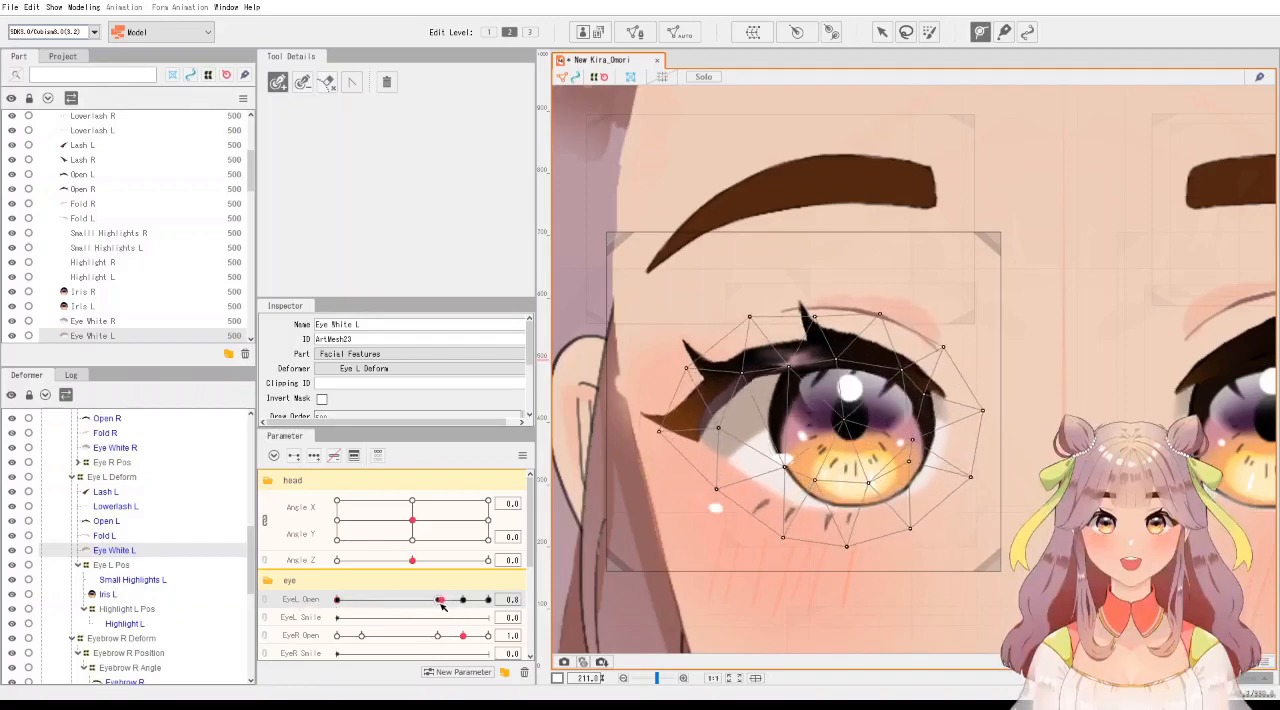
{"action": "scroll", "coordinate": [139, 572], "scroll_direction": "down", "scroll_amount": 1}
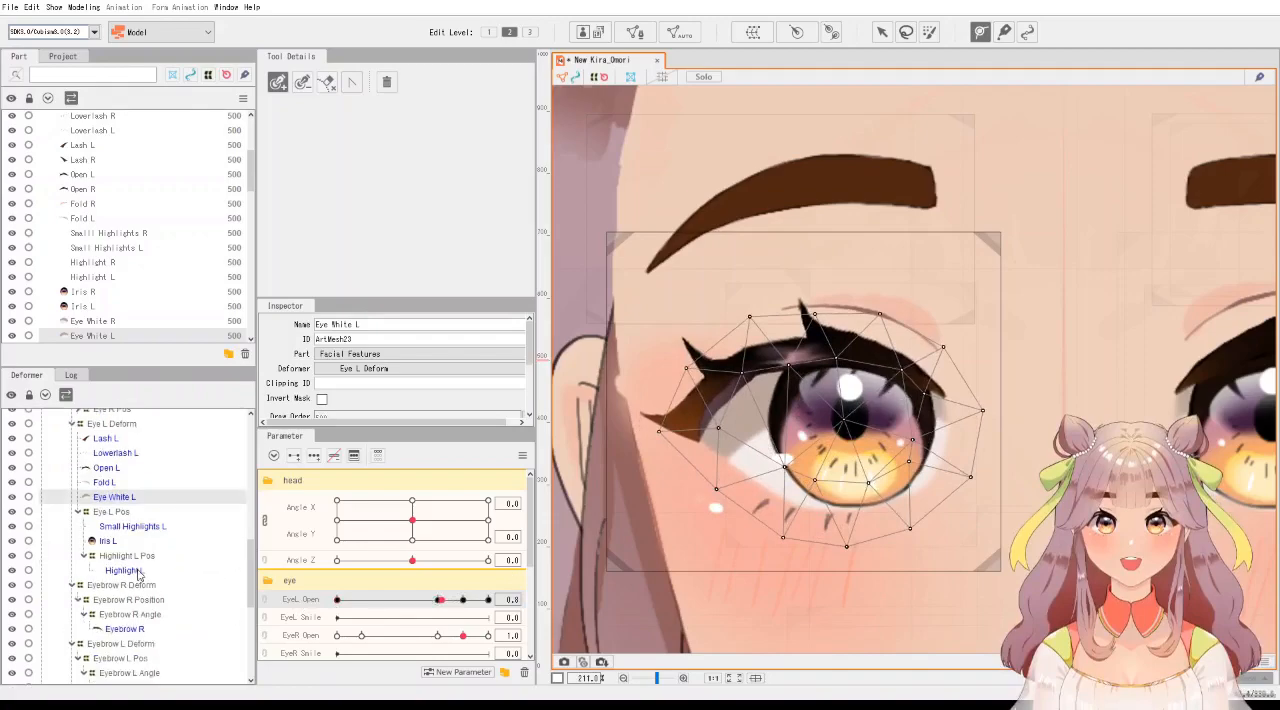
{"action": "left_click", "coordinate": [128, 556]}
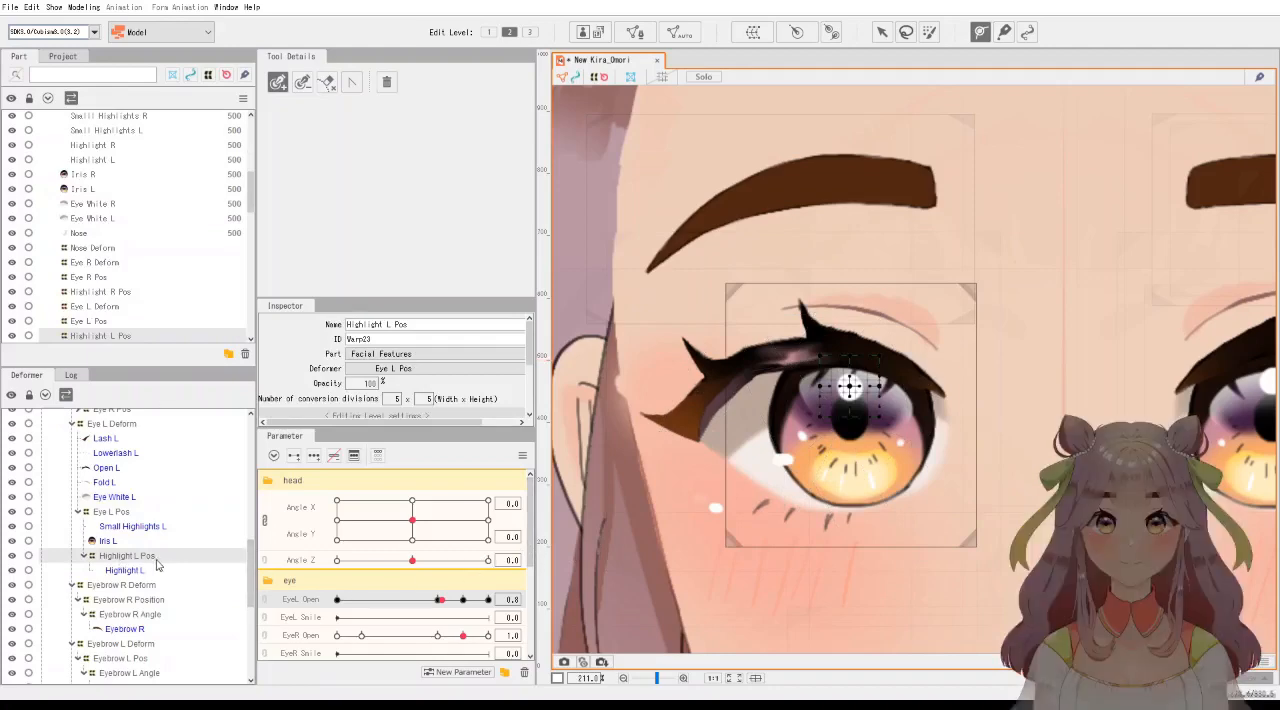
Return EyeL Open to 1.0 and compare both eyes with EyeR Open also at 1.0.
{"action": "mouse_move", "coordinate": [468, 601]}
{"action": "left_mouse_down"}
{"action": "mouse_move", "coordinate": [310, 600]}
{"action": "mouse_move", "coordinate": [460, 600]}
{"action": "mouse_move", "coordinate": [333, 600]}
{"action": "mouse_move", "coordinate": [456, 600]}
{"action": "mouse_move", "coordinate": [340, 600]}
{"action": "mouse_move", "coordinate": [453, 614]}
{"action": "mouse_move", "coordinate": [462, 600]}
{"action": "left_mouse_up"}
{"action": "scroll", "coordinate": [947, 545], "scroll_direction": "down", "scroll_amount": 3}
{"action": "left_click_drag", "start_coordinate": [1020, 530], "coordinate": [906, 444]}
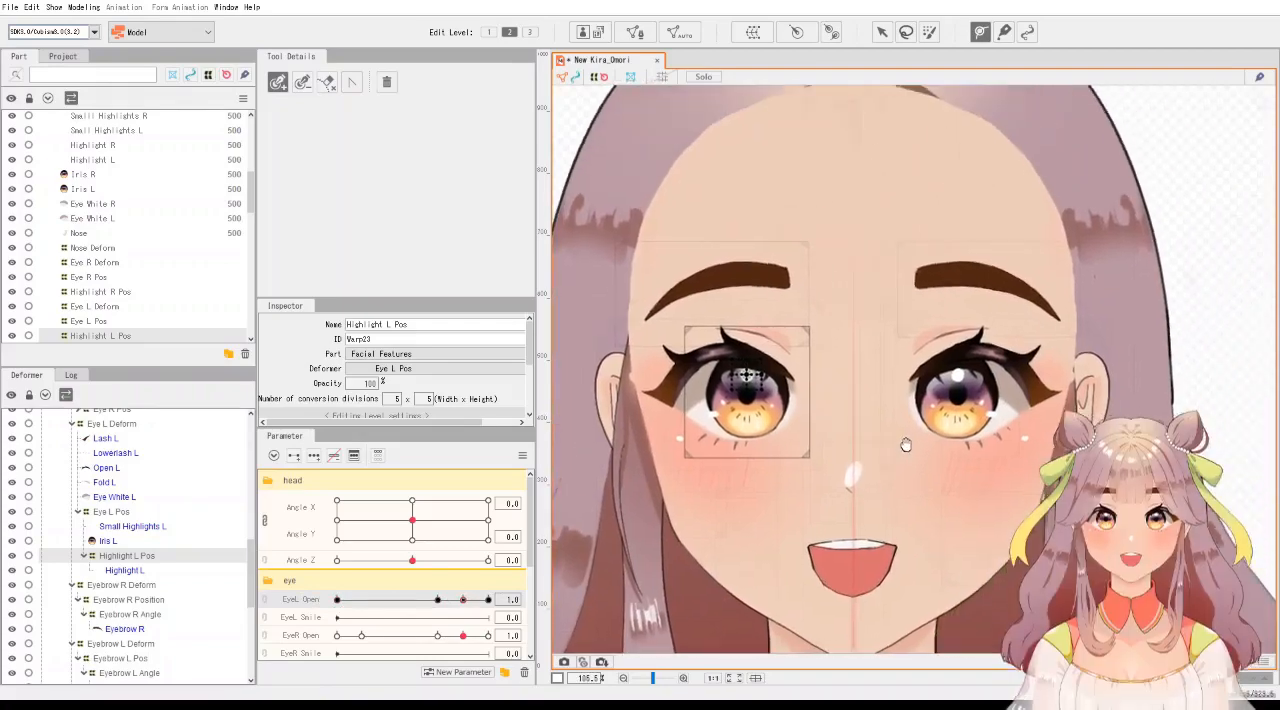
{"action": "scroll", "coordinate": [880, 452], "scroll_direction": "up", "scroll_amount": 2}
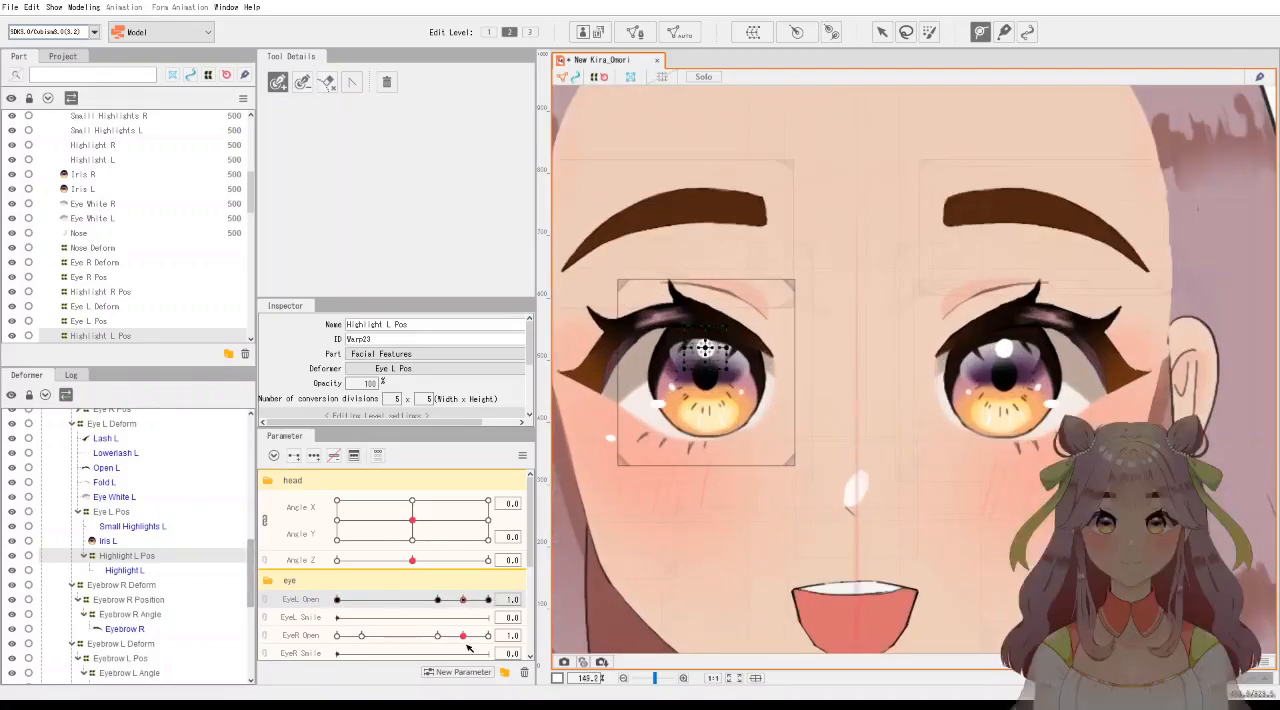
{"action": "mouse_move", "coordinate": [463, 636]}
{"action": "left_mouse_down"}
{"action": "mouse_move", "coordinate": [330, 637]}
{"action": "mouse_move", "coordinate": [468, 638]}
{"action": "left_mouse_up"}
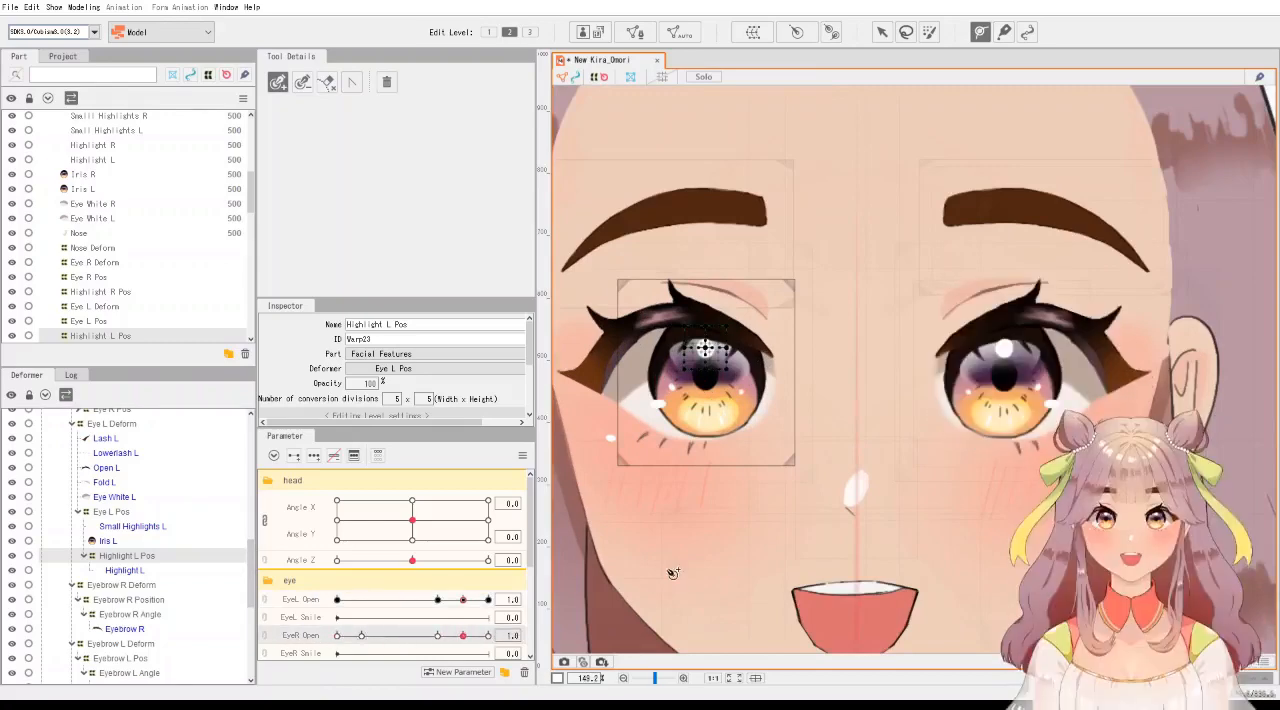